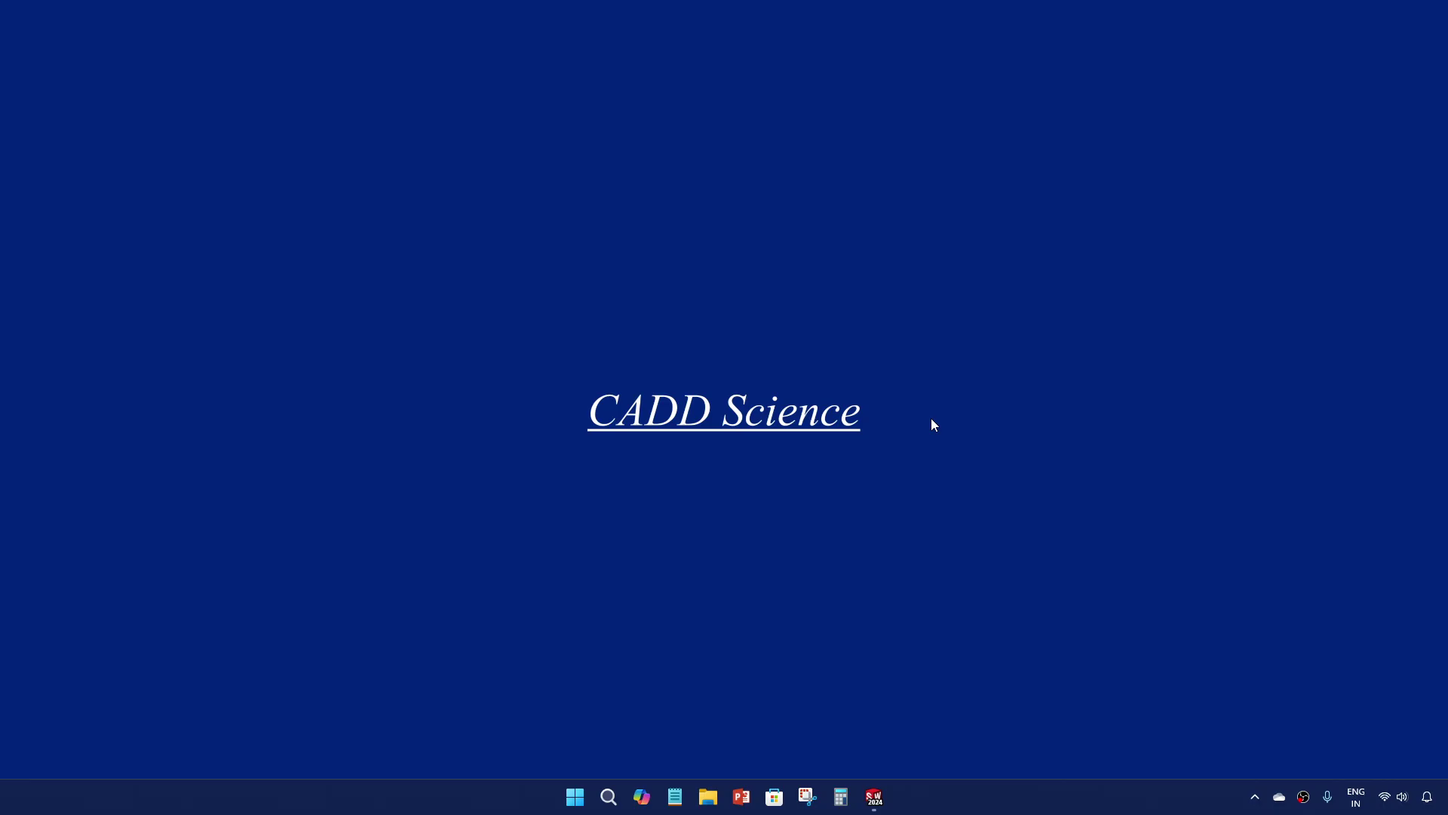
Switch to SOLIDWORKS 2024 and create a new empty assembly document without inserting an initial component
left_click(874, 797)
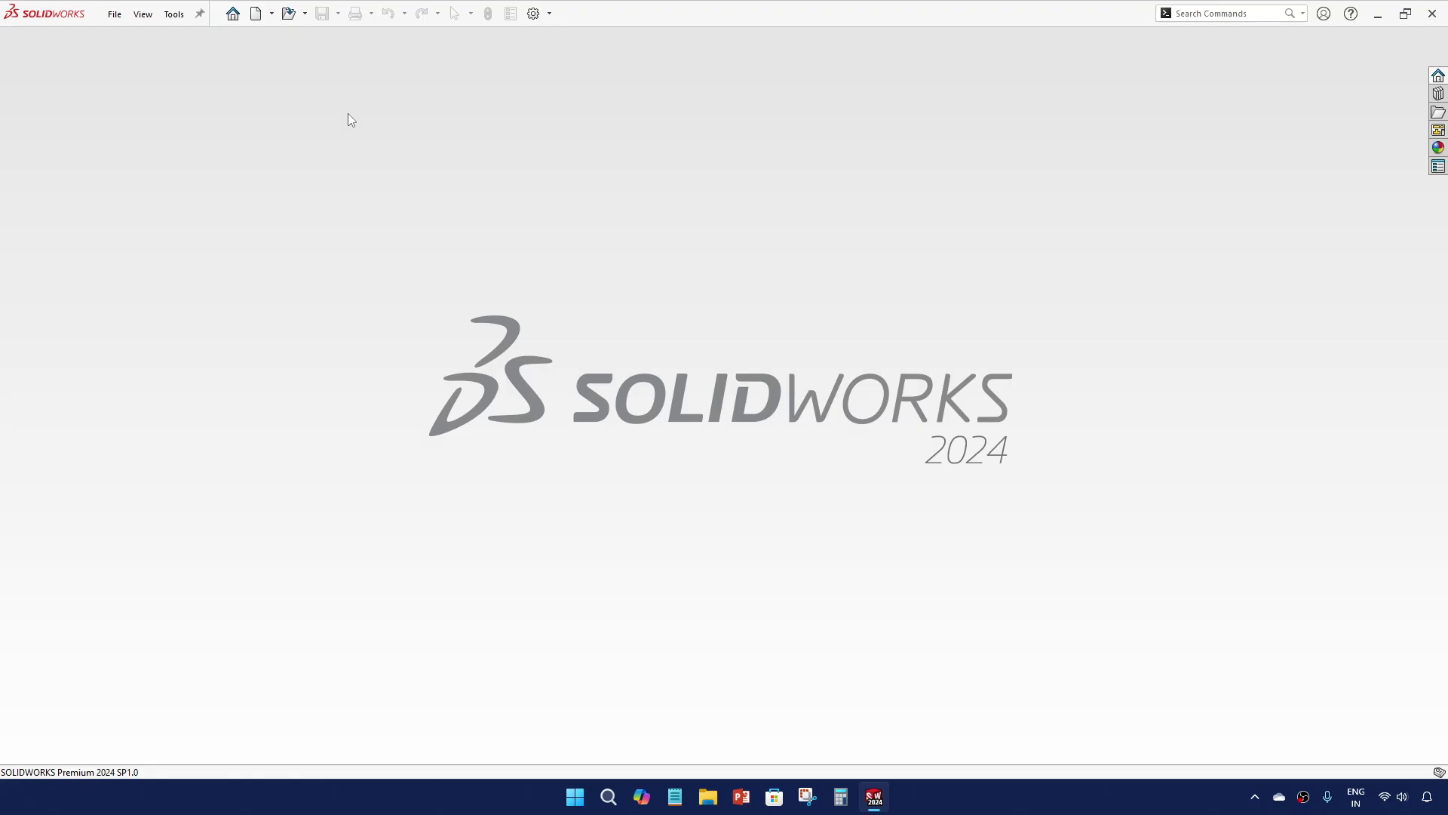
left_click(289, 14)
key("Escape")
left_click(257, 22)
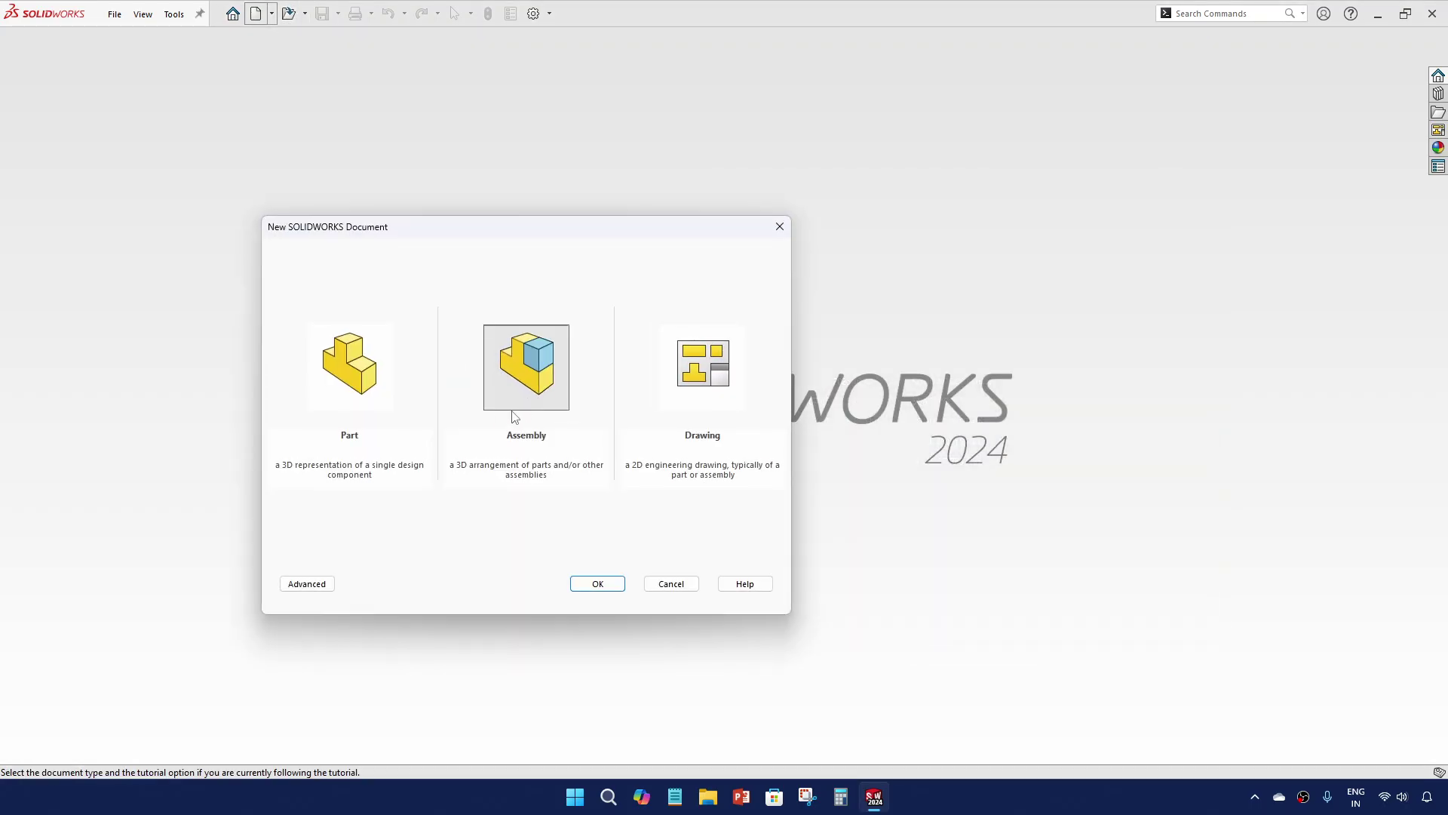
left_click(596, 584)
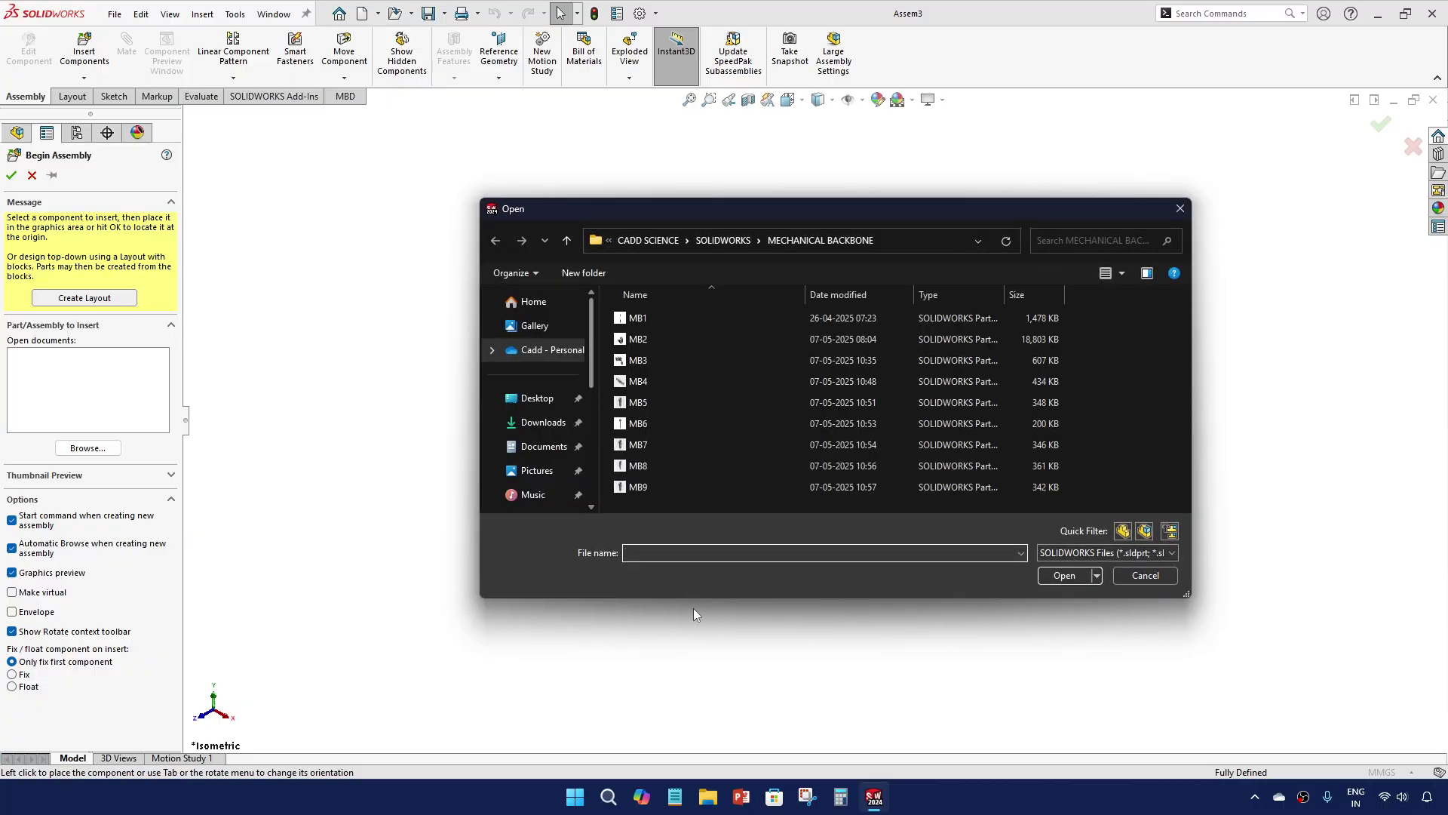
key("Escape")
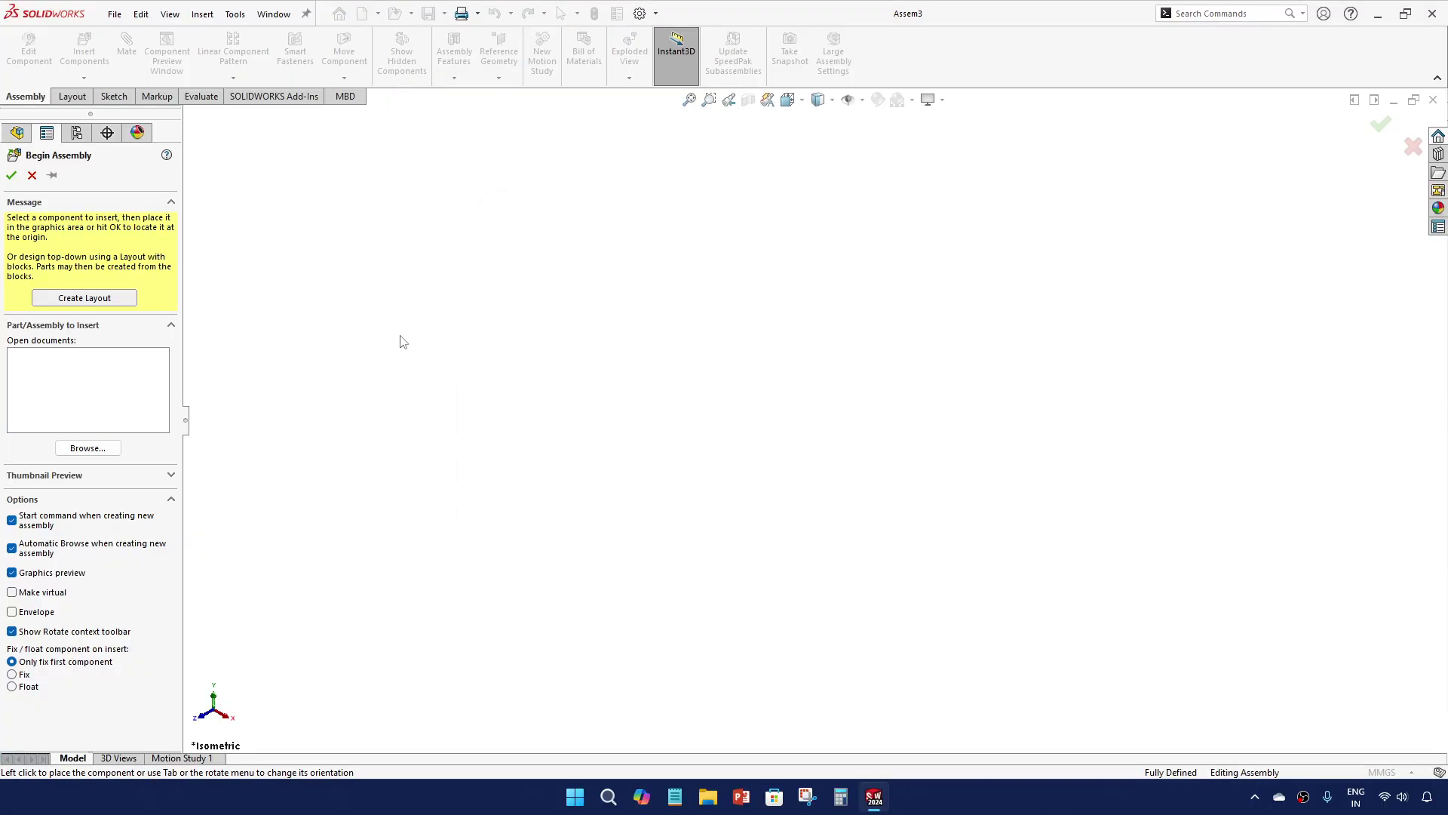
key("Escape")
Save the assembly as MBASSEMBLY in the MECHANICAL BACKBONE folder
key("ctrl+s")
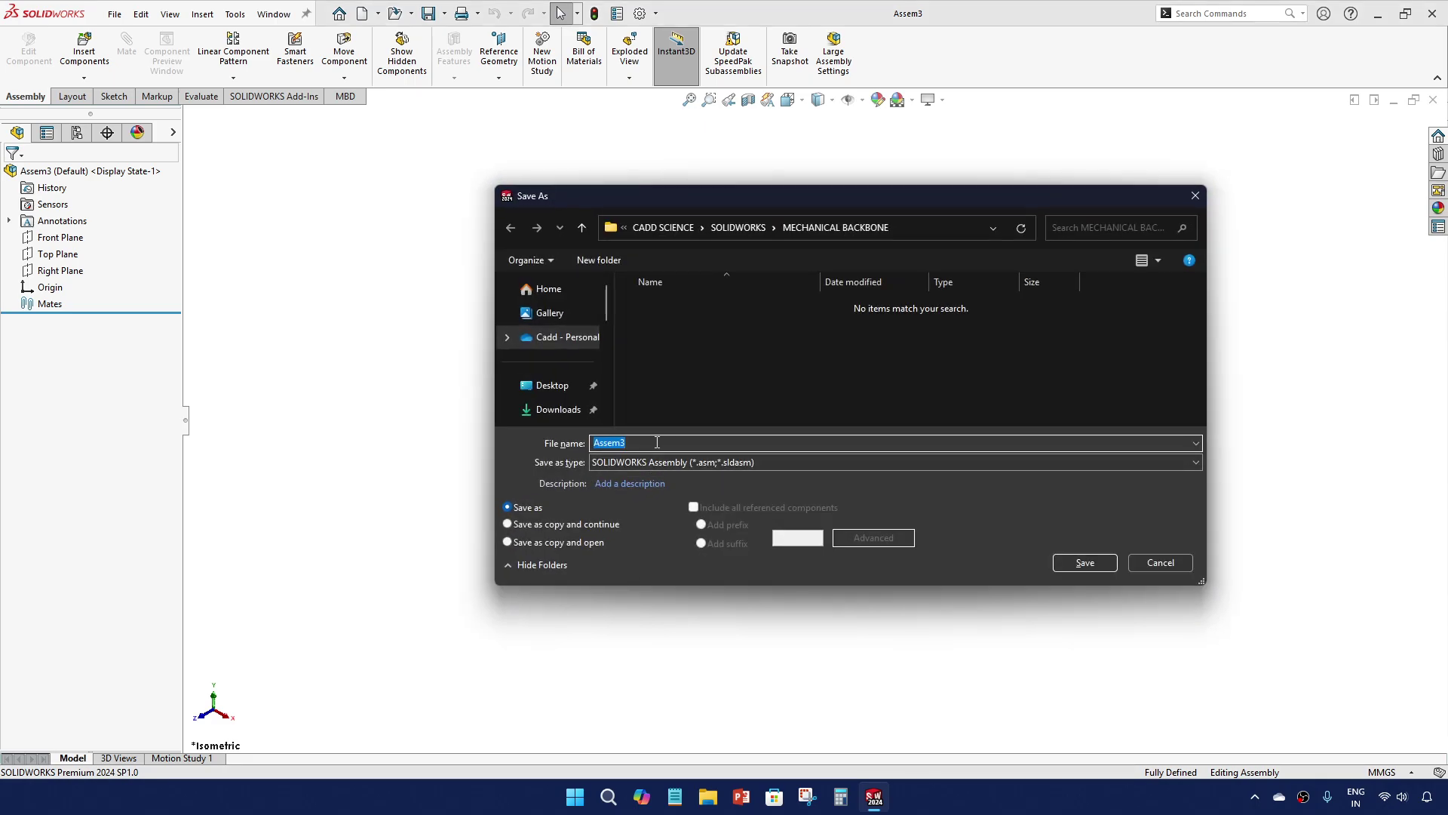
type("MB")
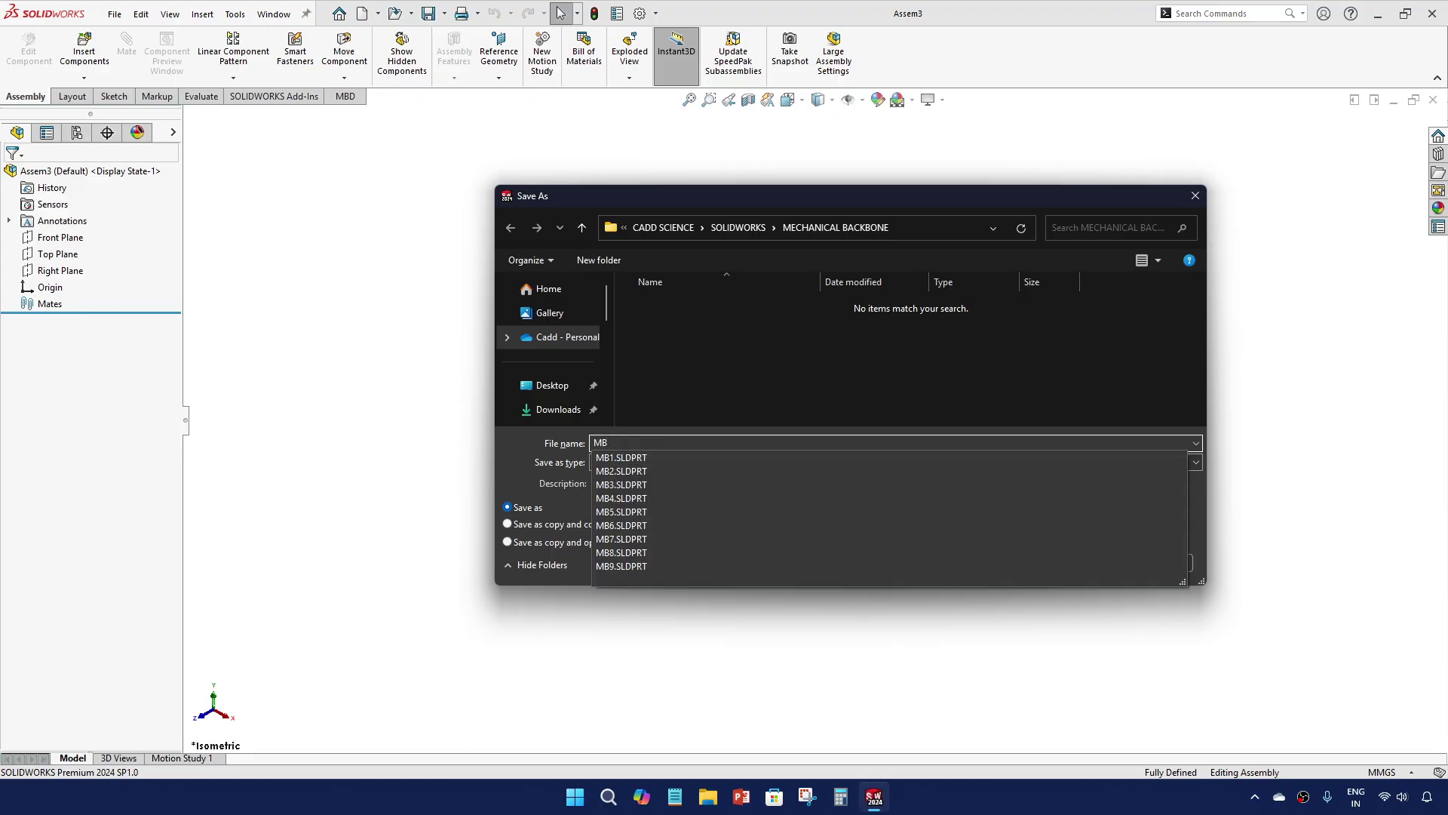
type("ASSEMBLY")
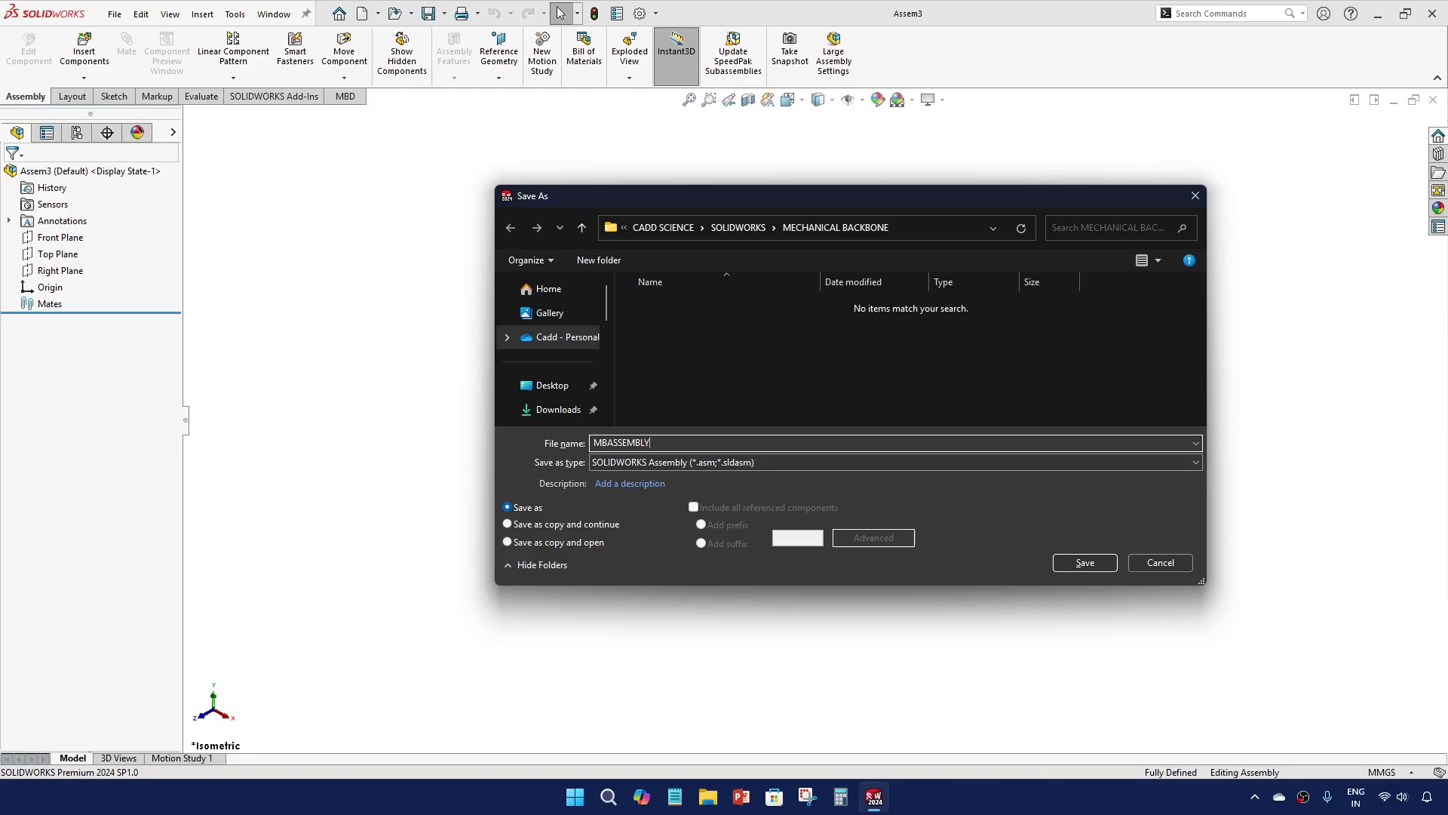
left_click(1094, 563)
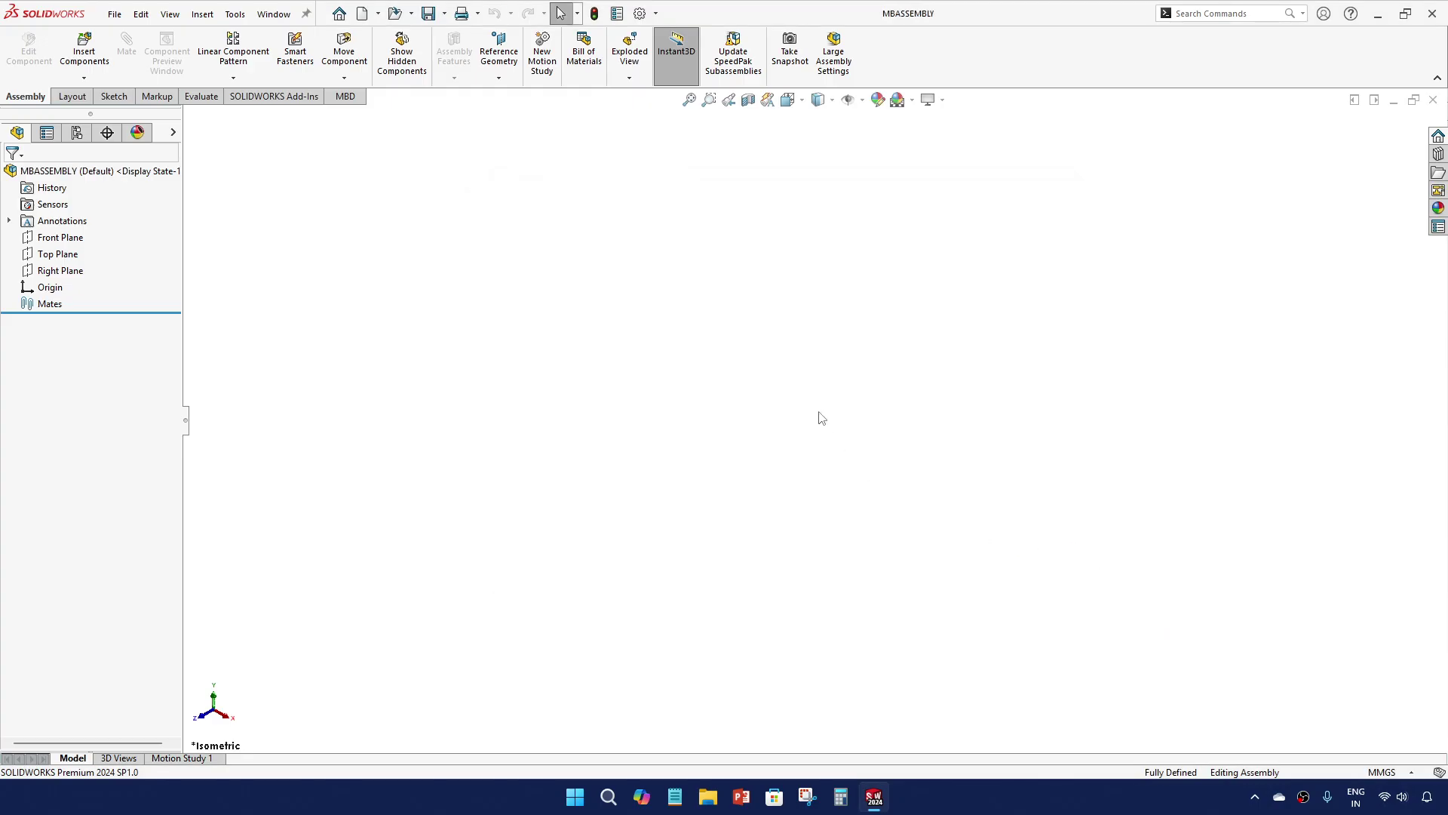
Insert the part MB1 from the MECHANICAL BACKBONE folder as the first component of the assembly
left_click(81, 60)
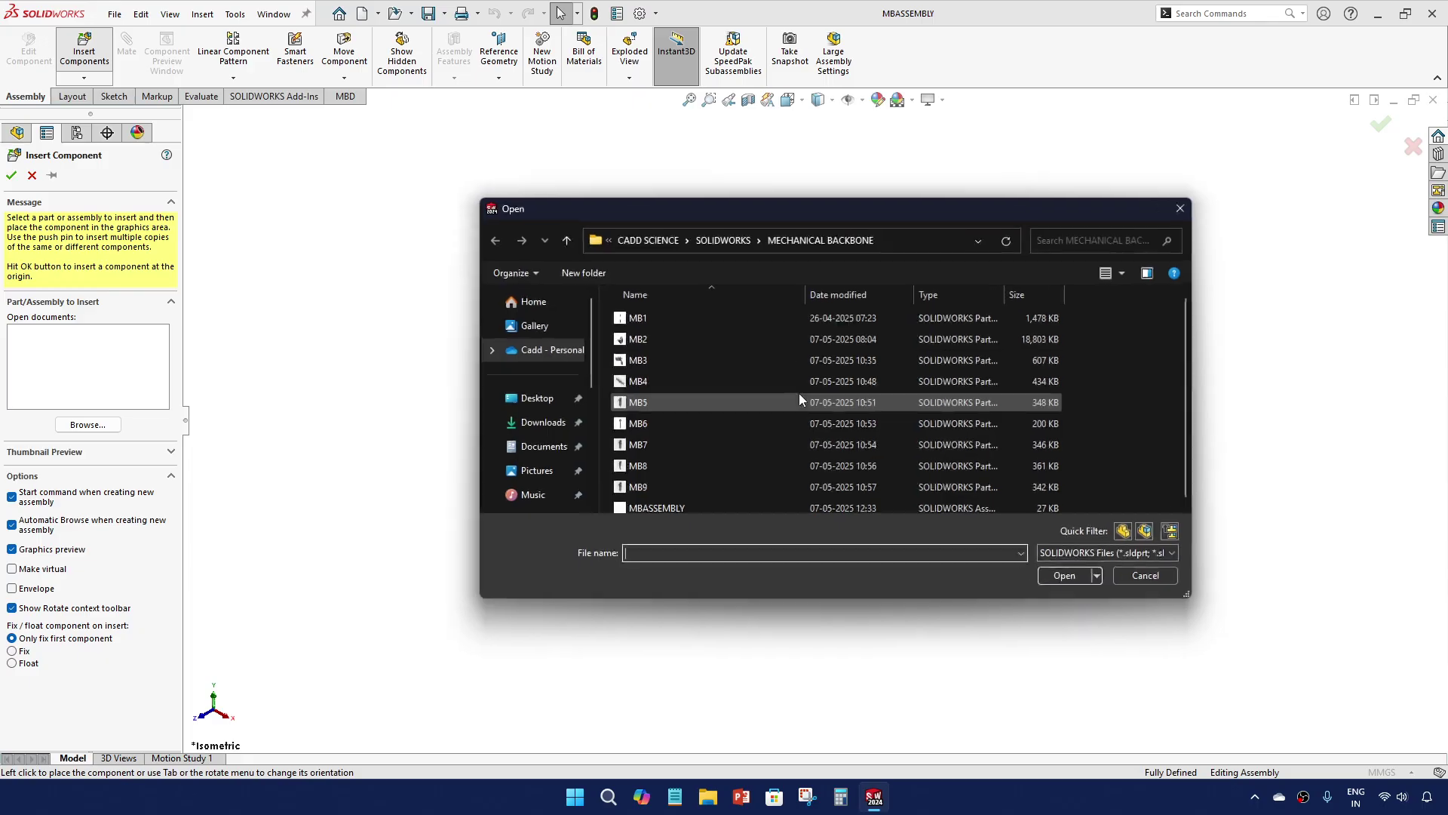
left_click(703, 318)
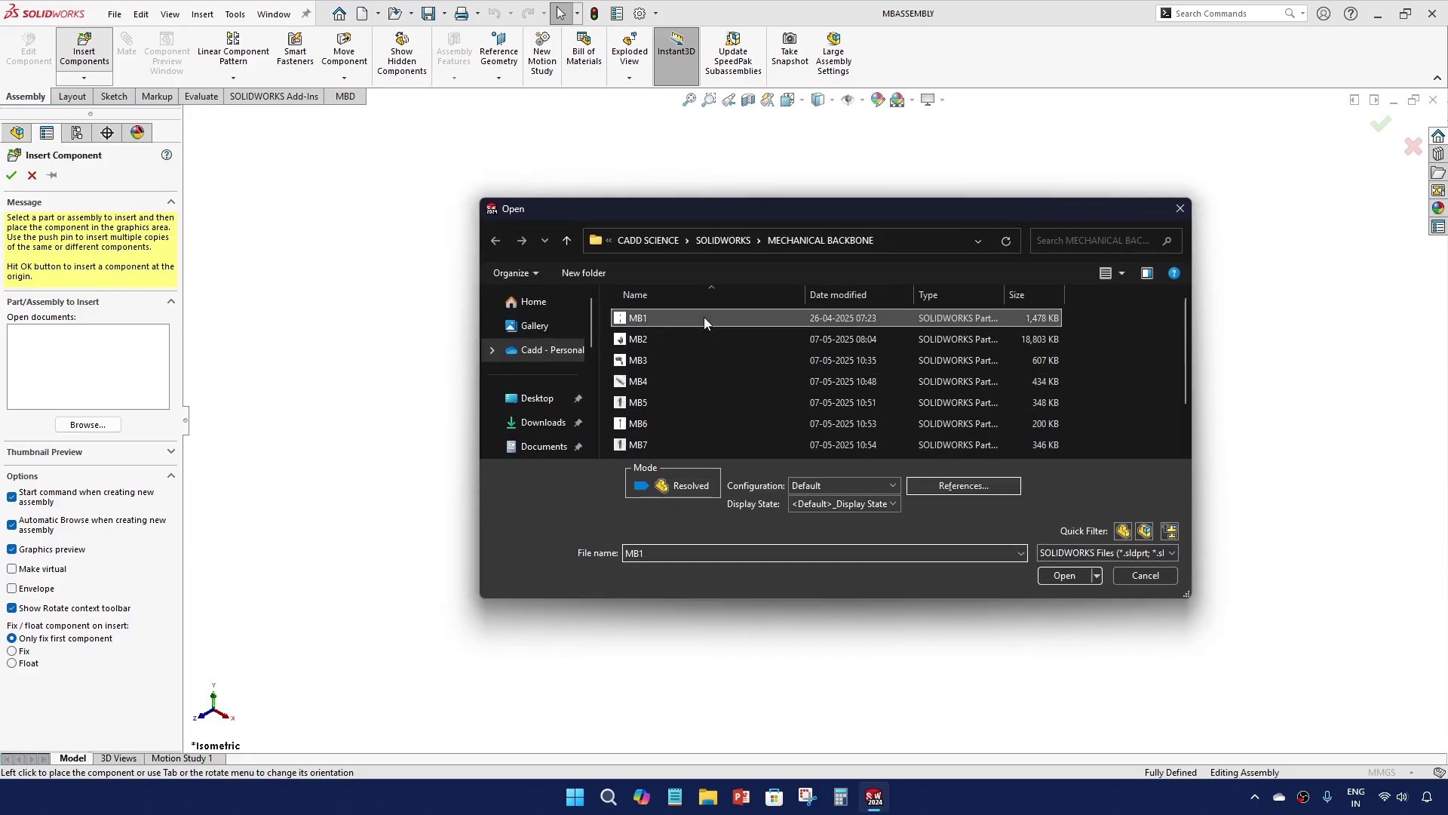
left_click(1065, 575)
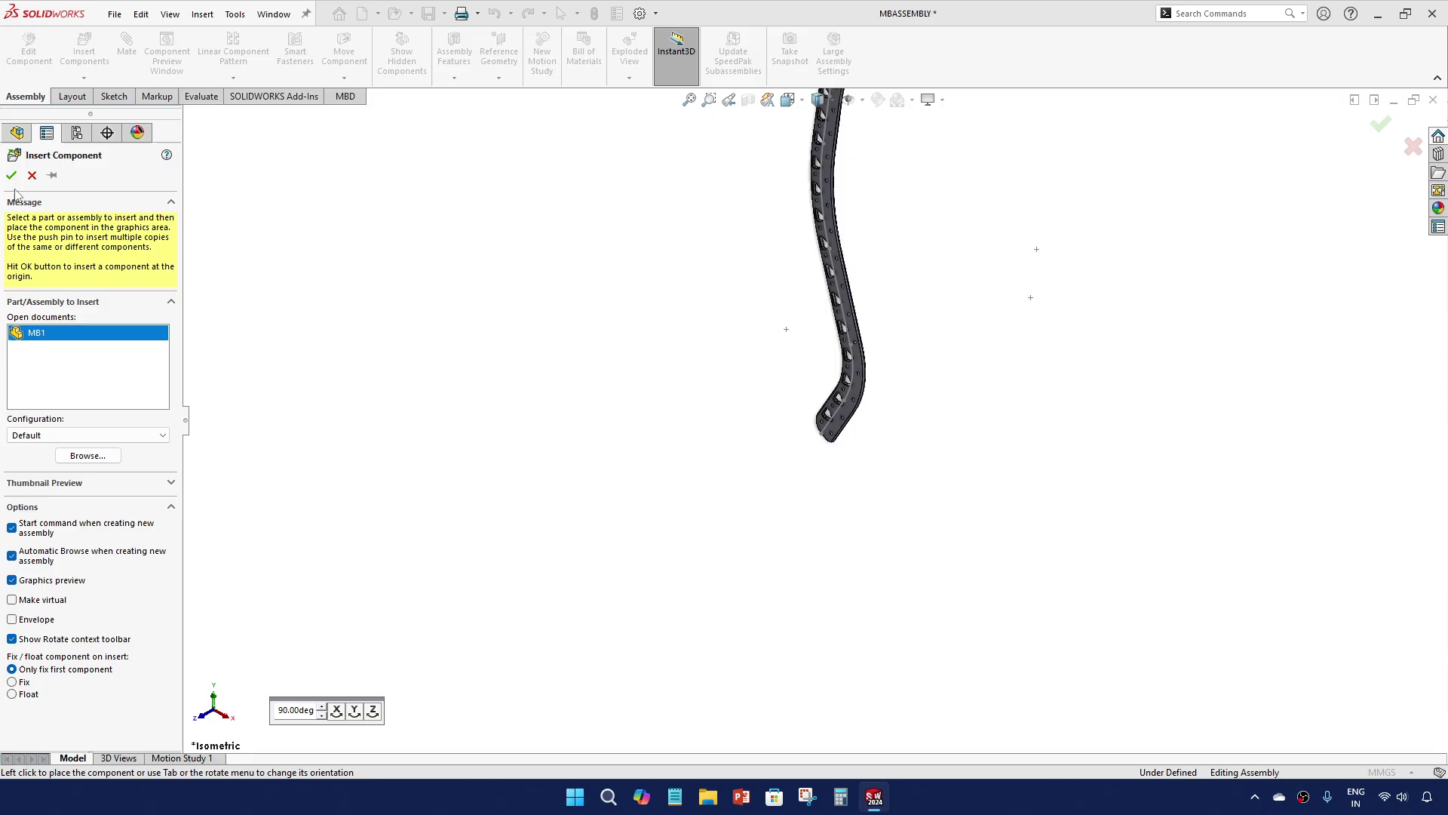
left_click(621, 456)
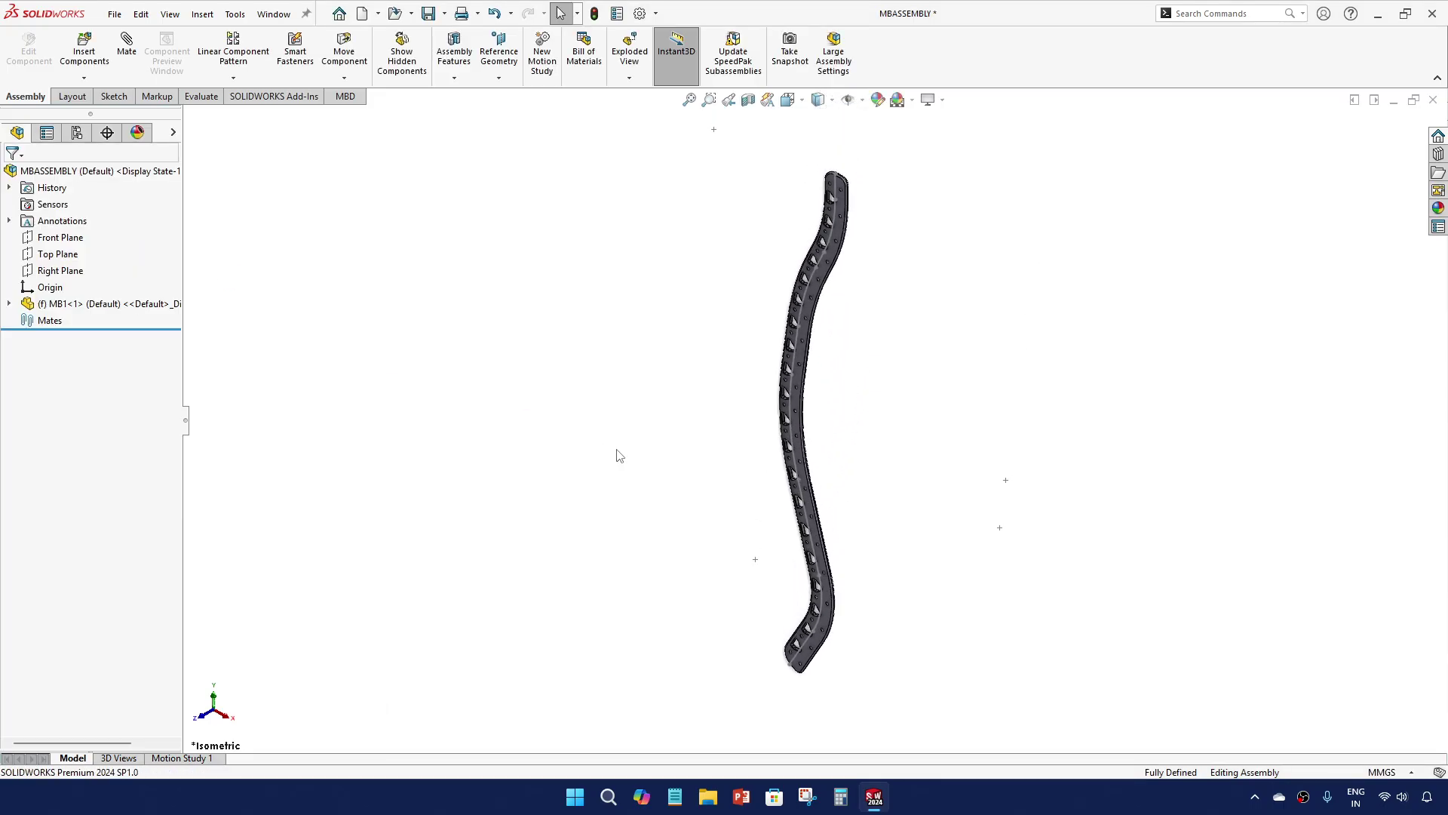
Open MB1 in its own window from the assembly and open the colour appearance settings for the whole part
right_click(152, 308)
left_click(193, 291)
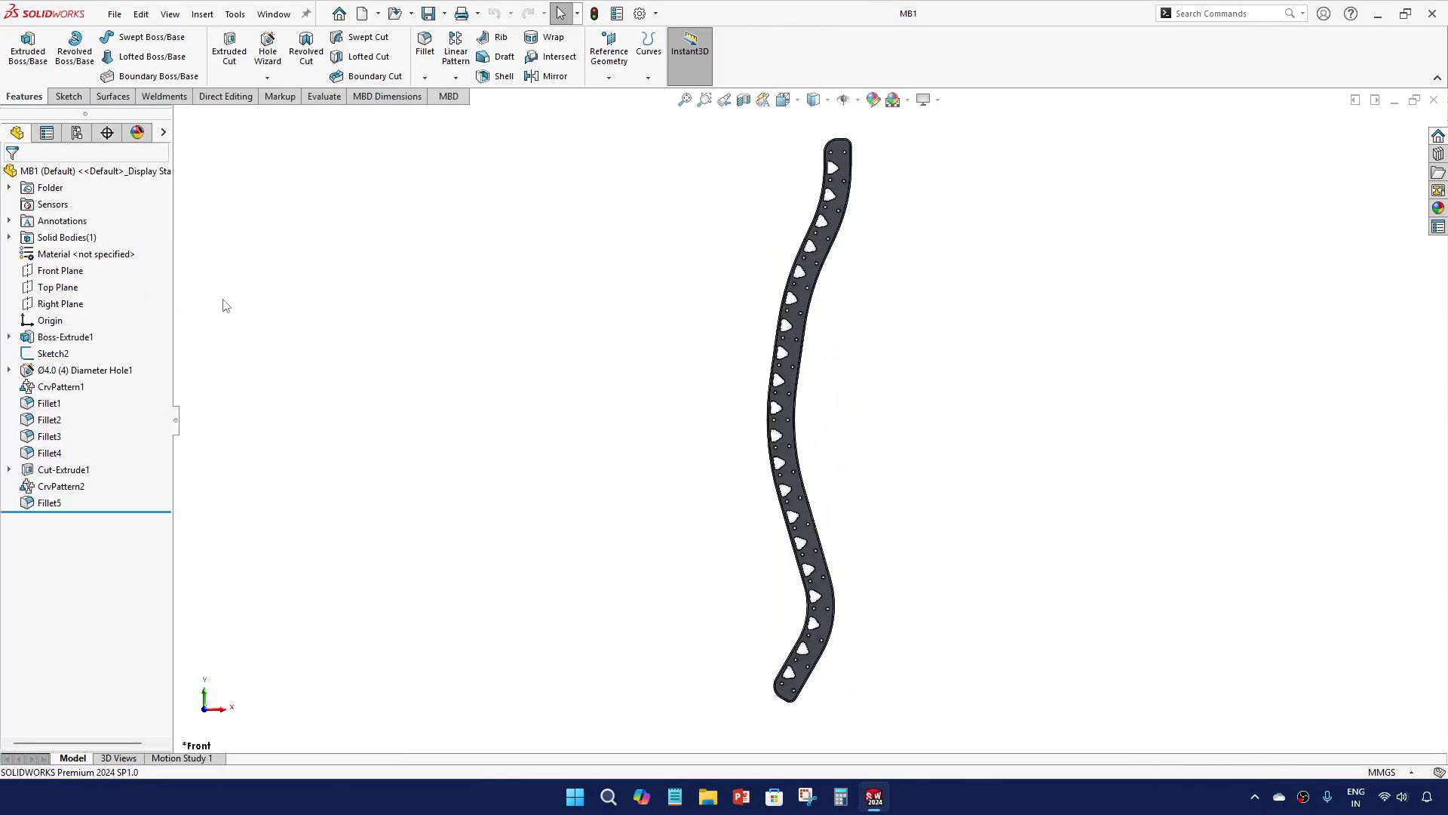
right_click(124, 169)
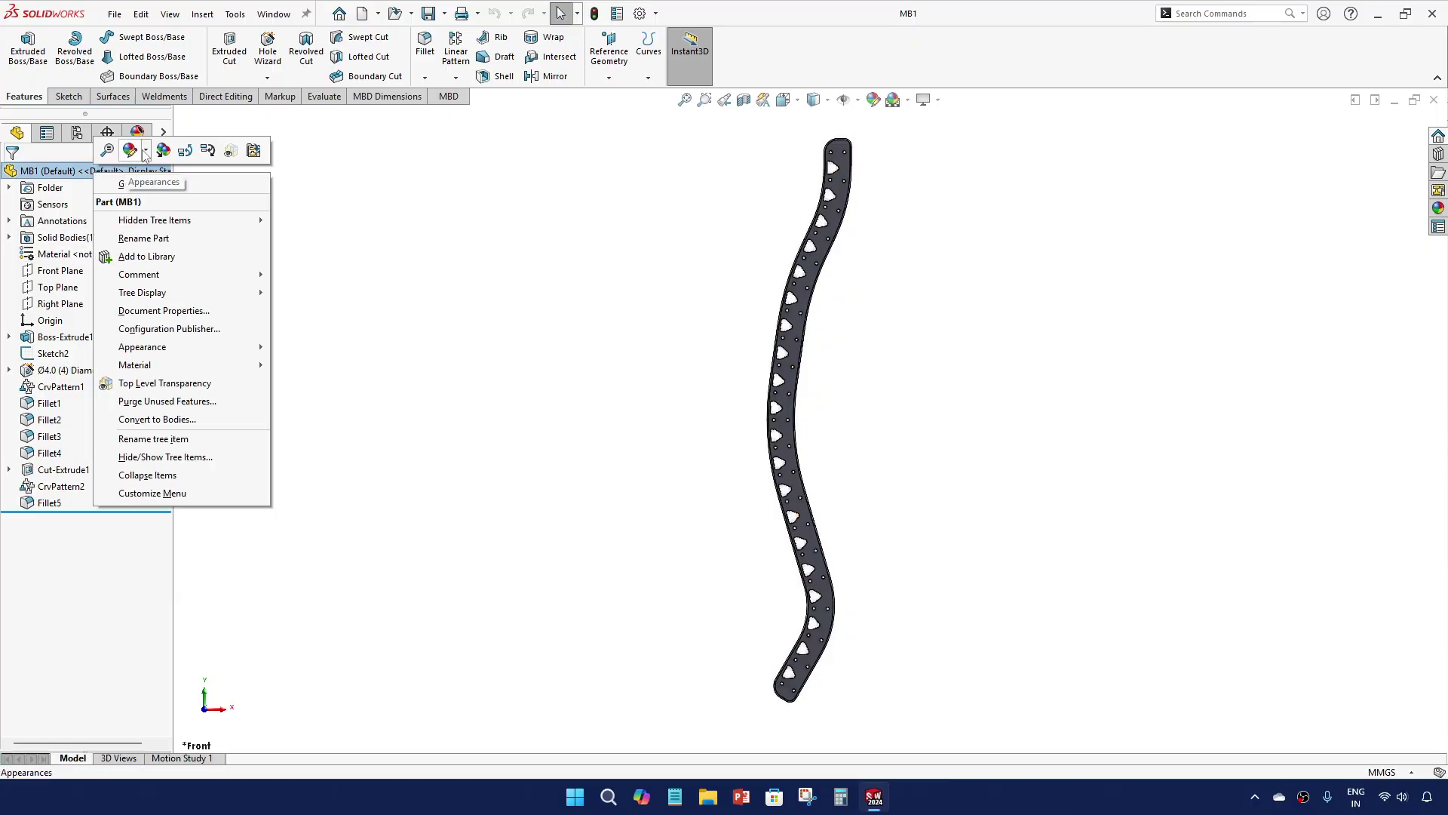
left_click(146, 152)
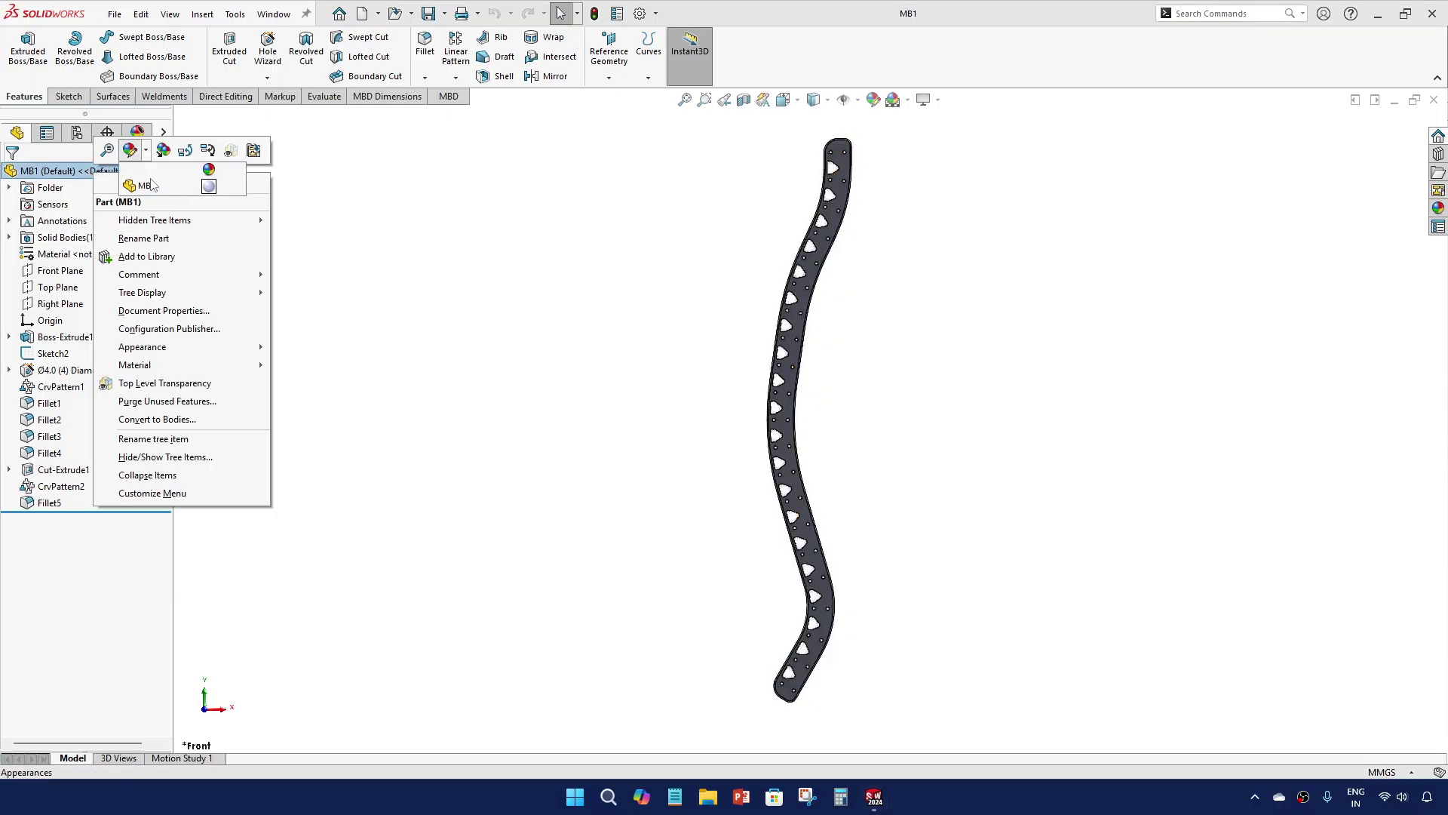
left_click(155, 186)
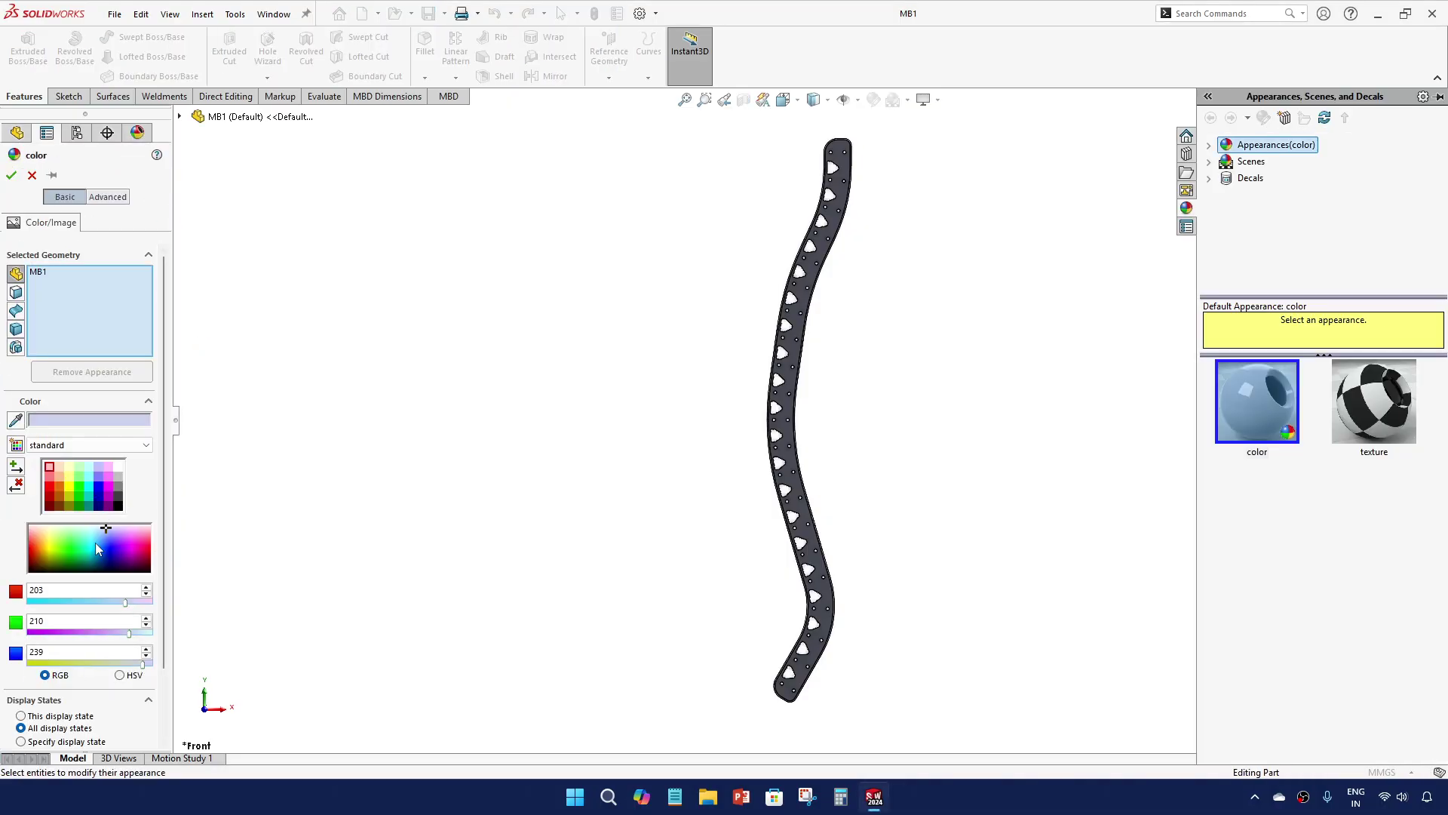
Apply a blue colour of RGB 0, 132, 239 to the whole MB1 part in all display states
left_click(102, 543)
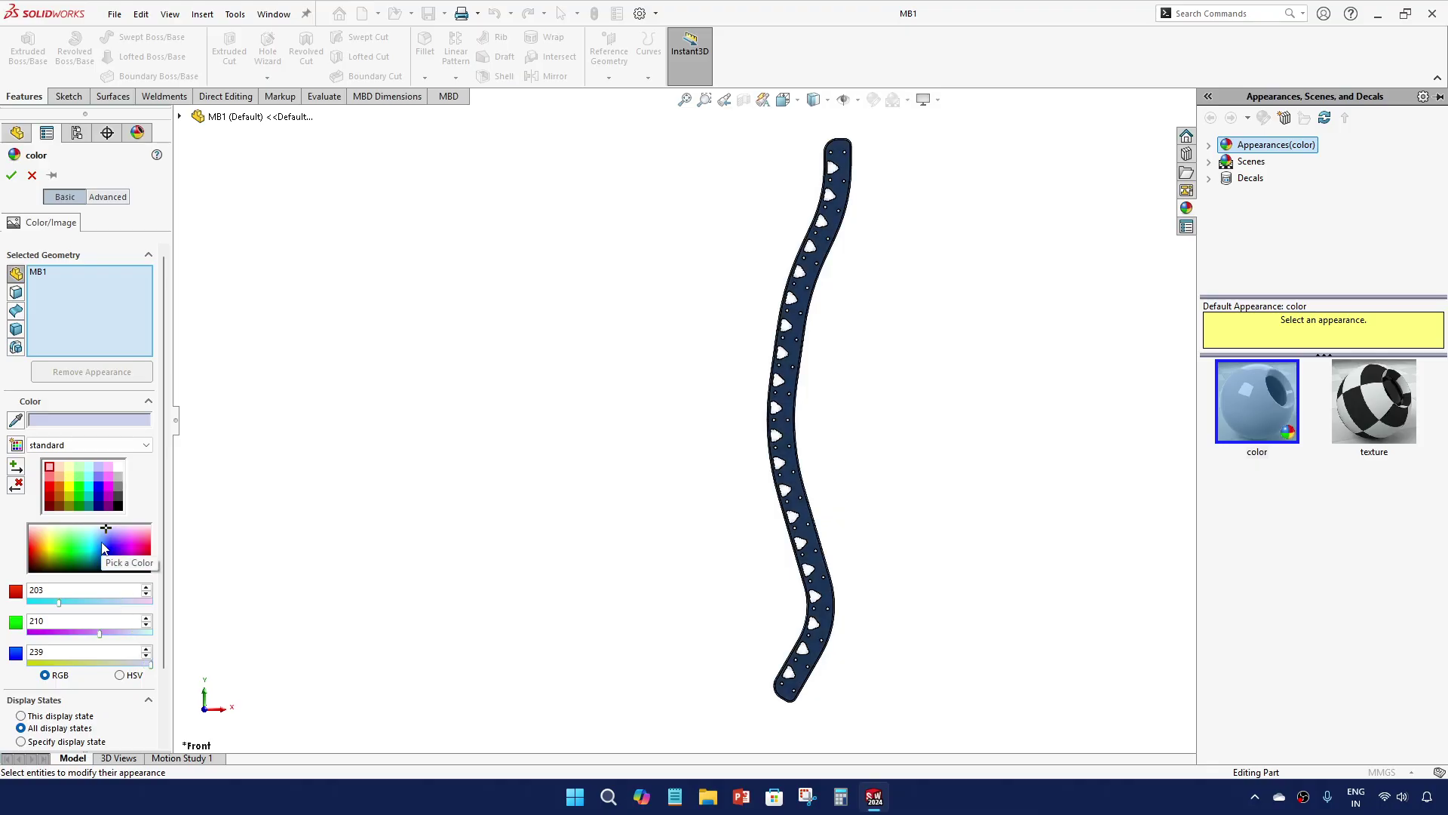
left_click(101, 546)
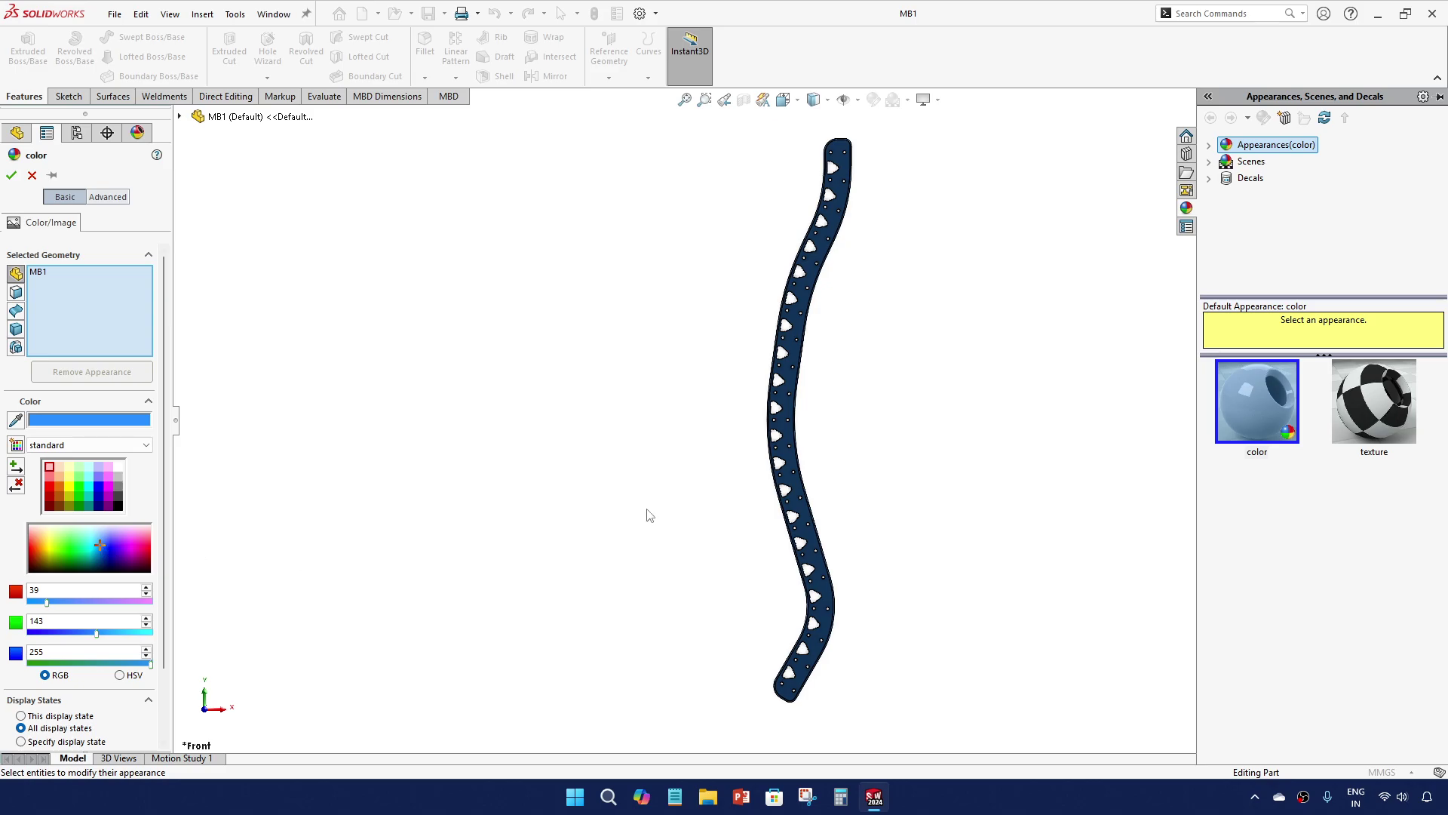
scroll(857, 414, "down", 6)
middle_click_drag(656, 452, 699, 509)
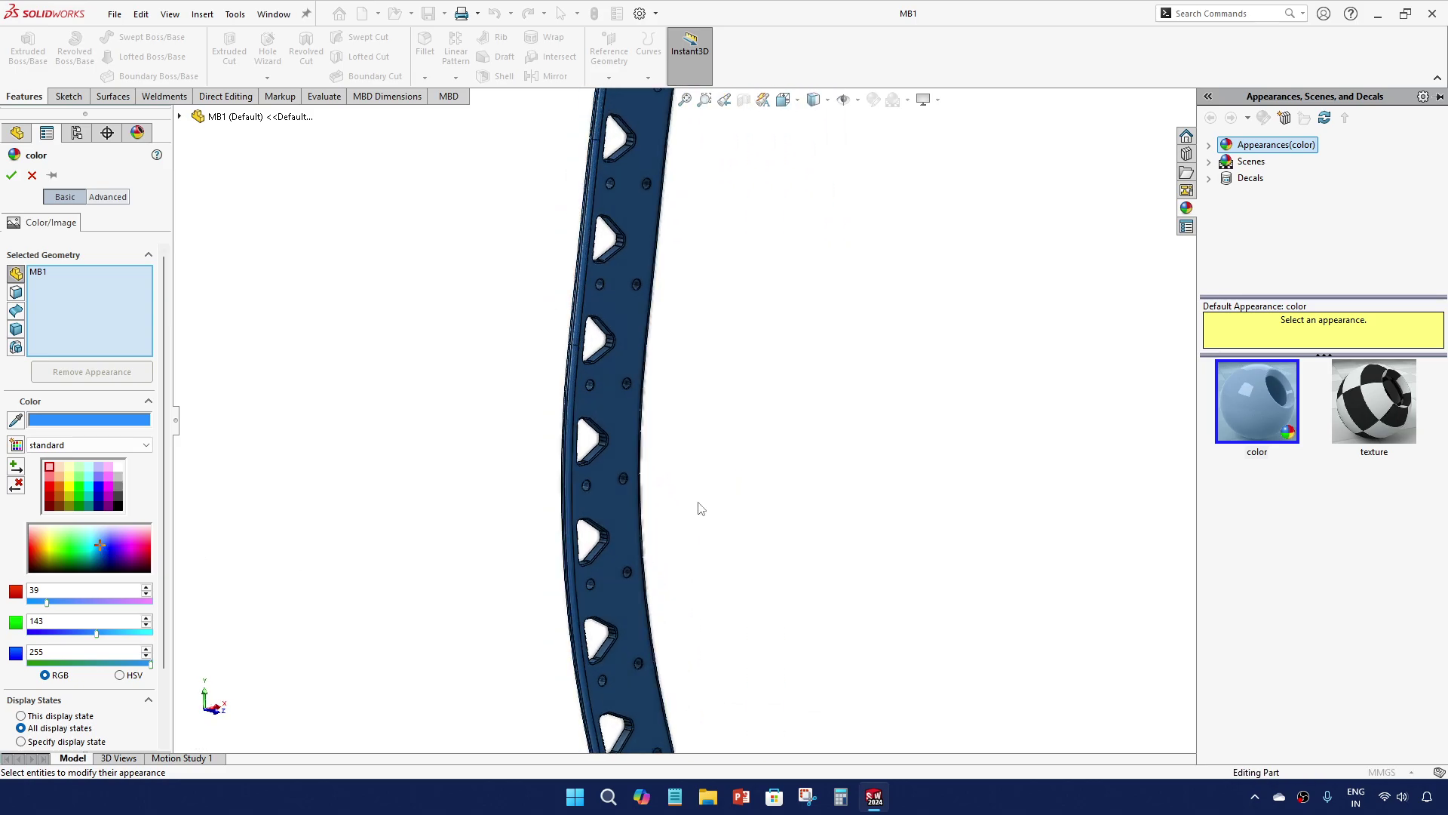
left_click(97, 543)
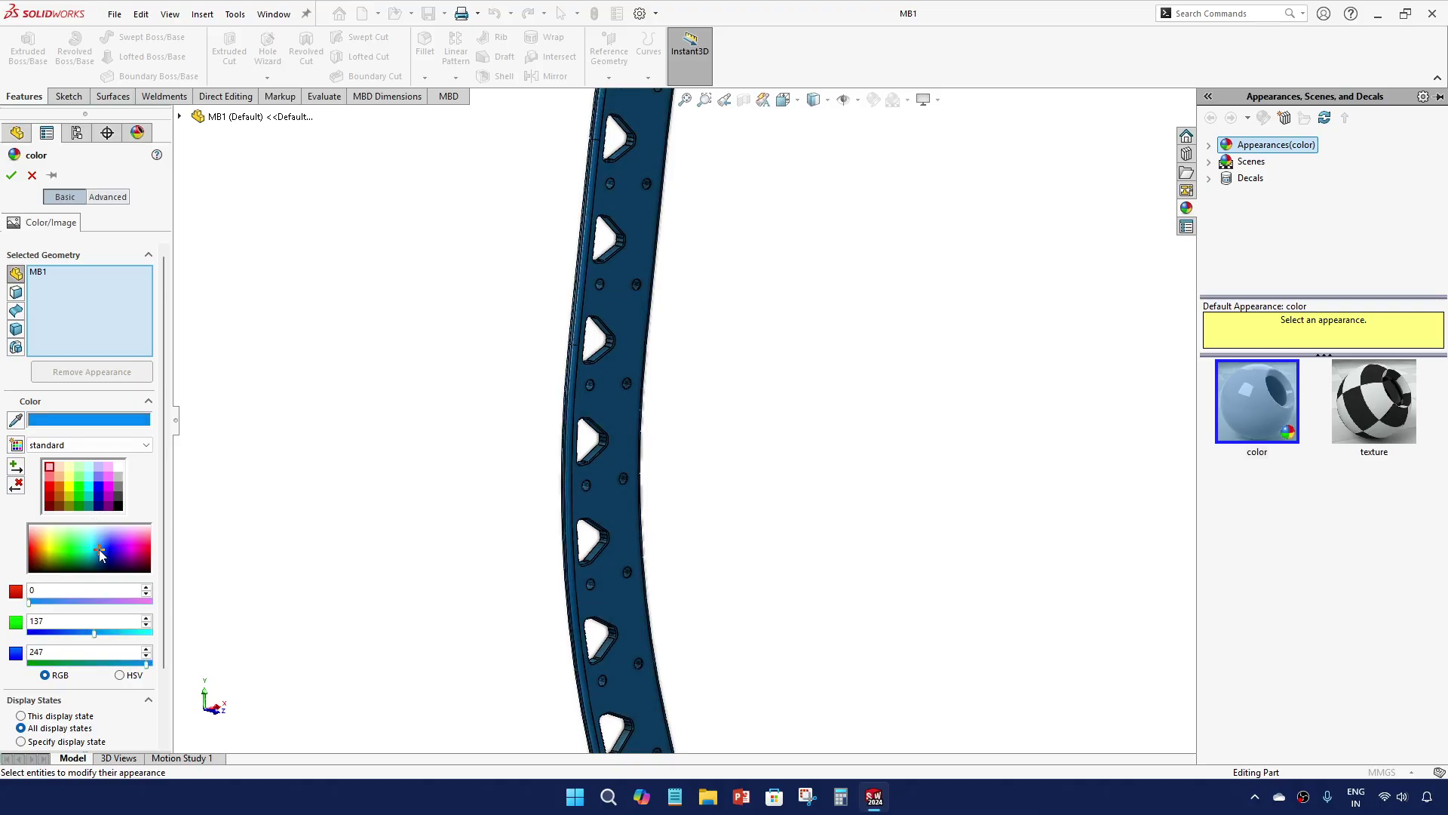
left_click(98, 545)
left_click(97, 551)
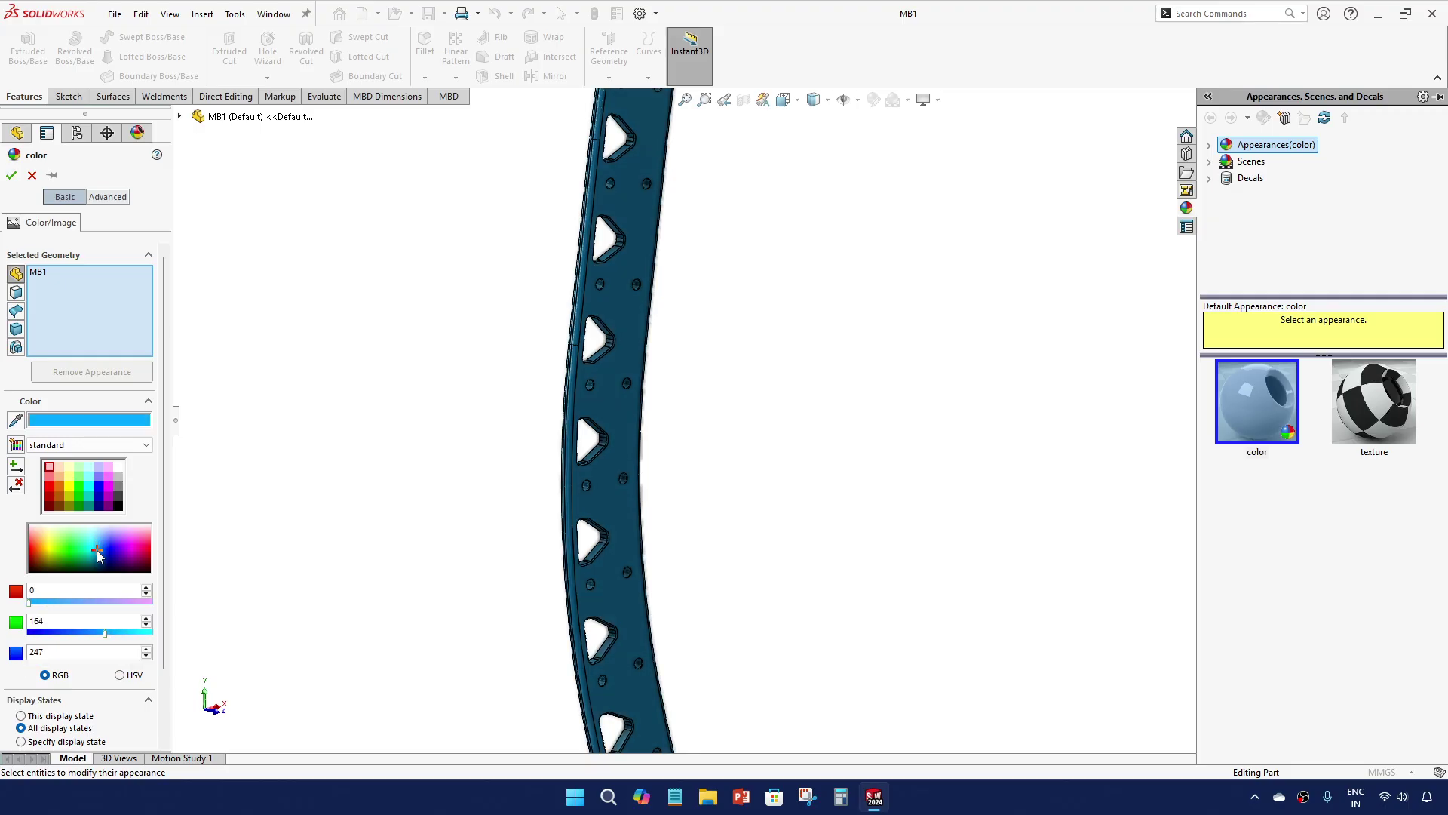
left_click(100, 550)
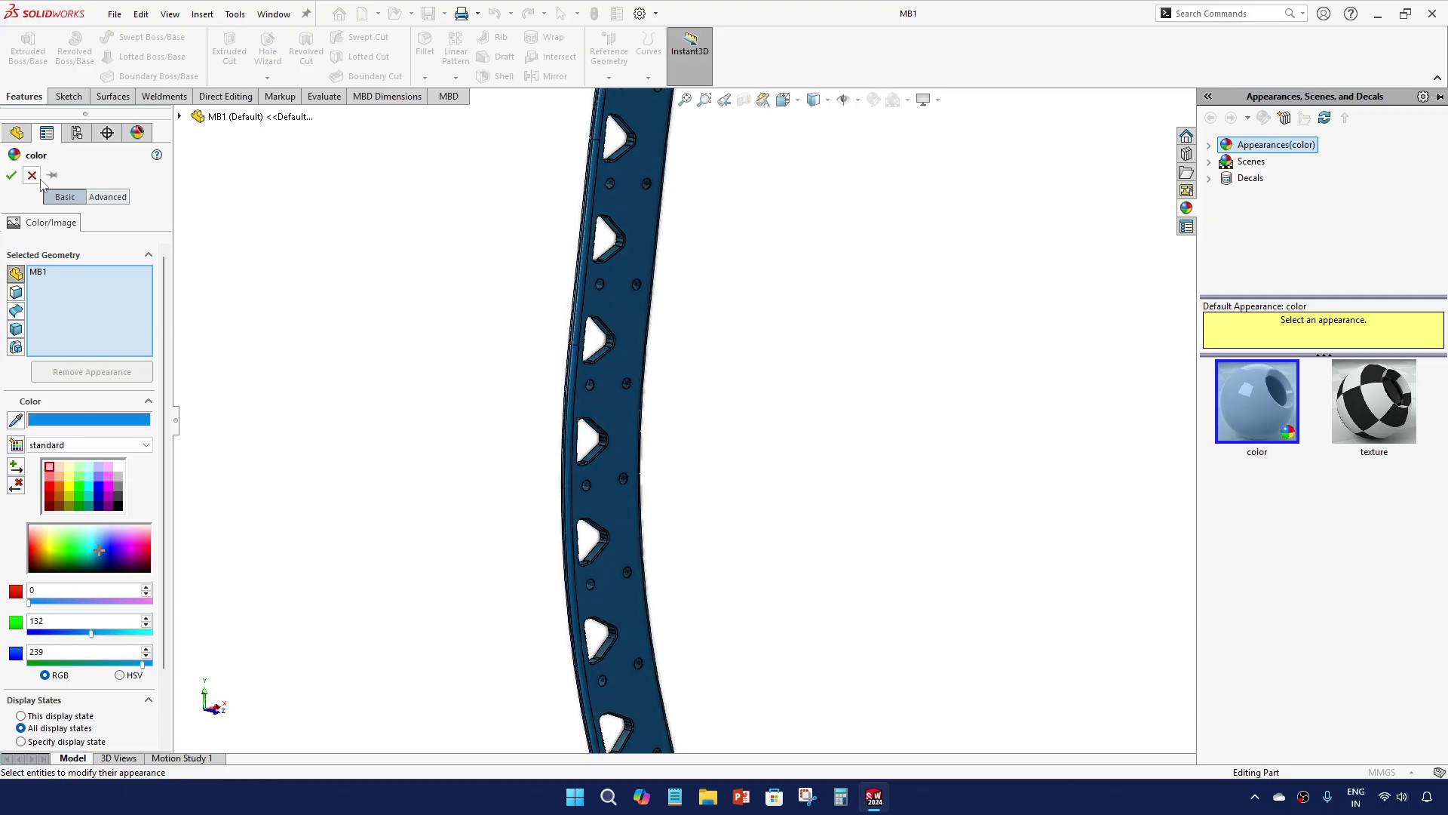
left_click(12, 176)
Close the MB1 part and save its changes, returning to the assembly
key("f")
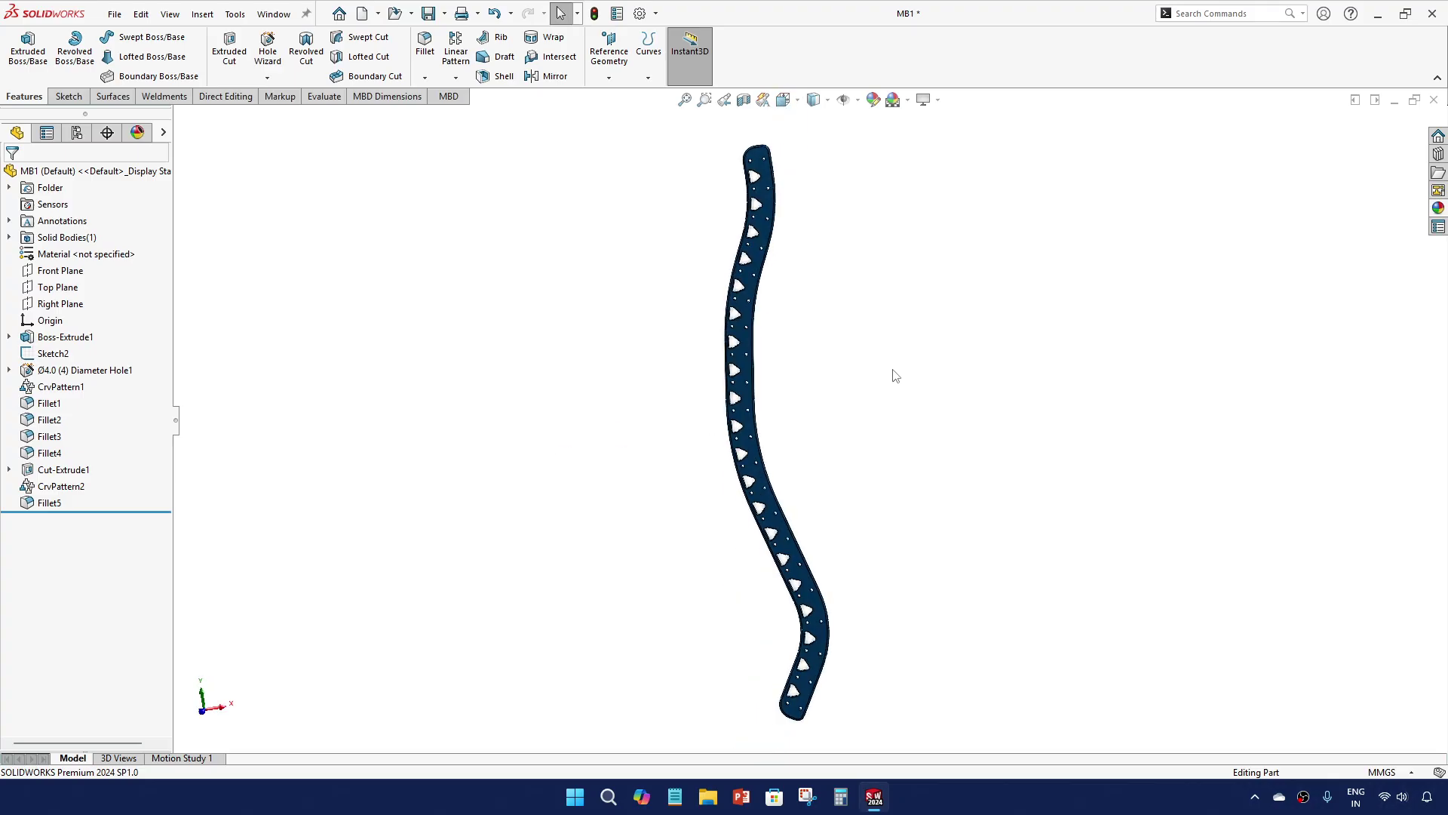
left_click(1434, 103)
left_click(692, 399)
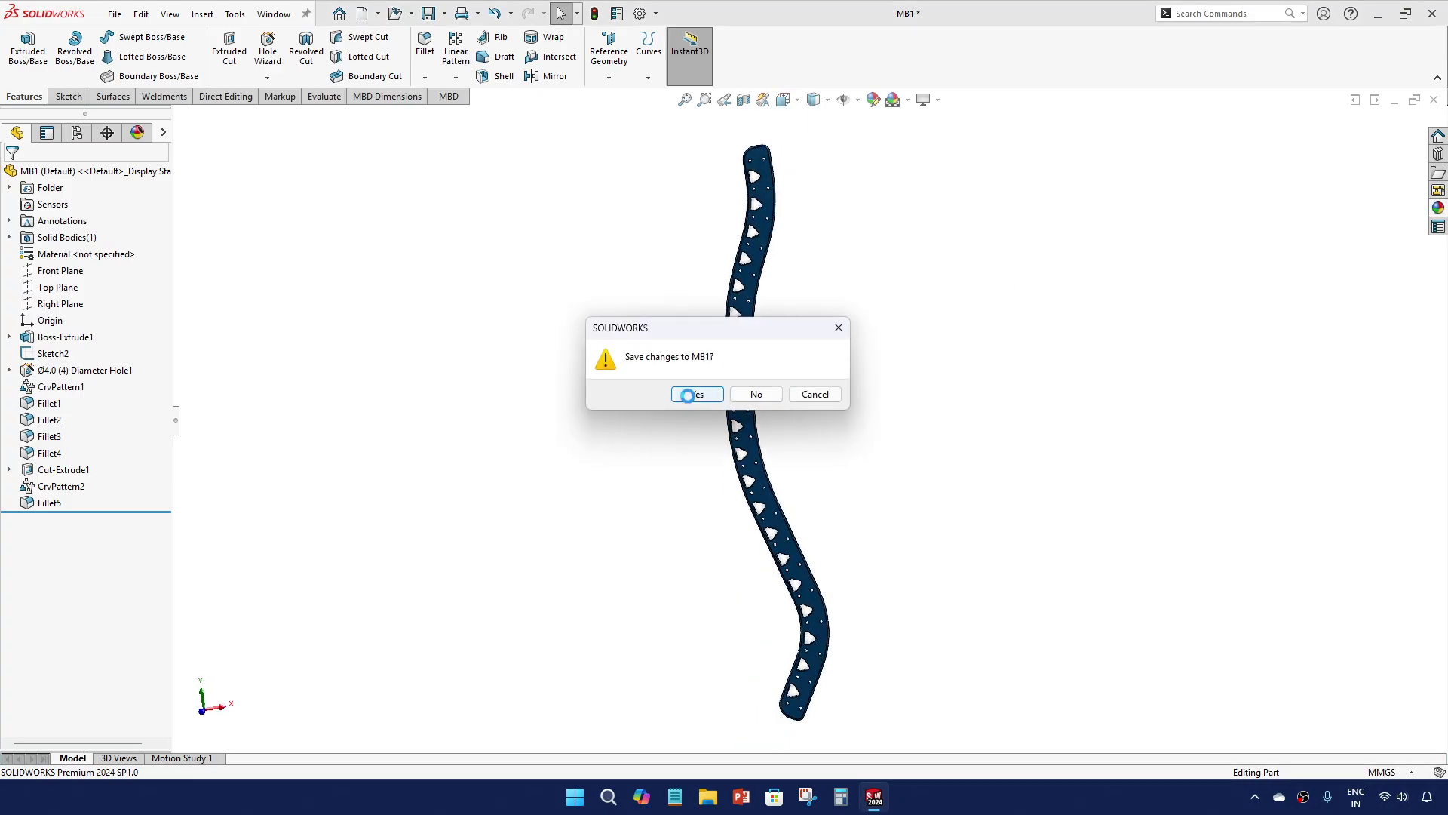
Insert the part MB2 into the assembly and place it beside the upper end of MB1
scroll(853, 365, "down", 5)
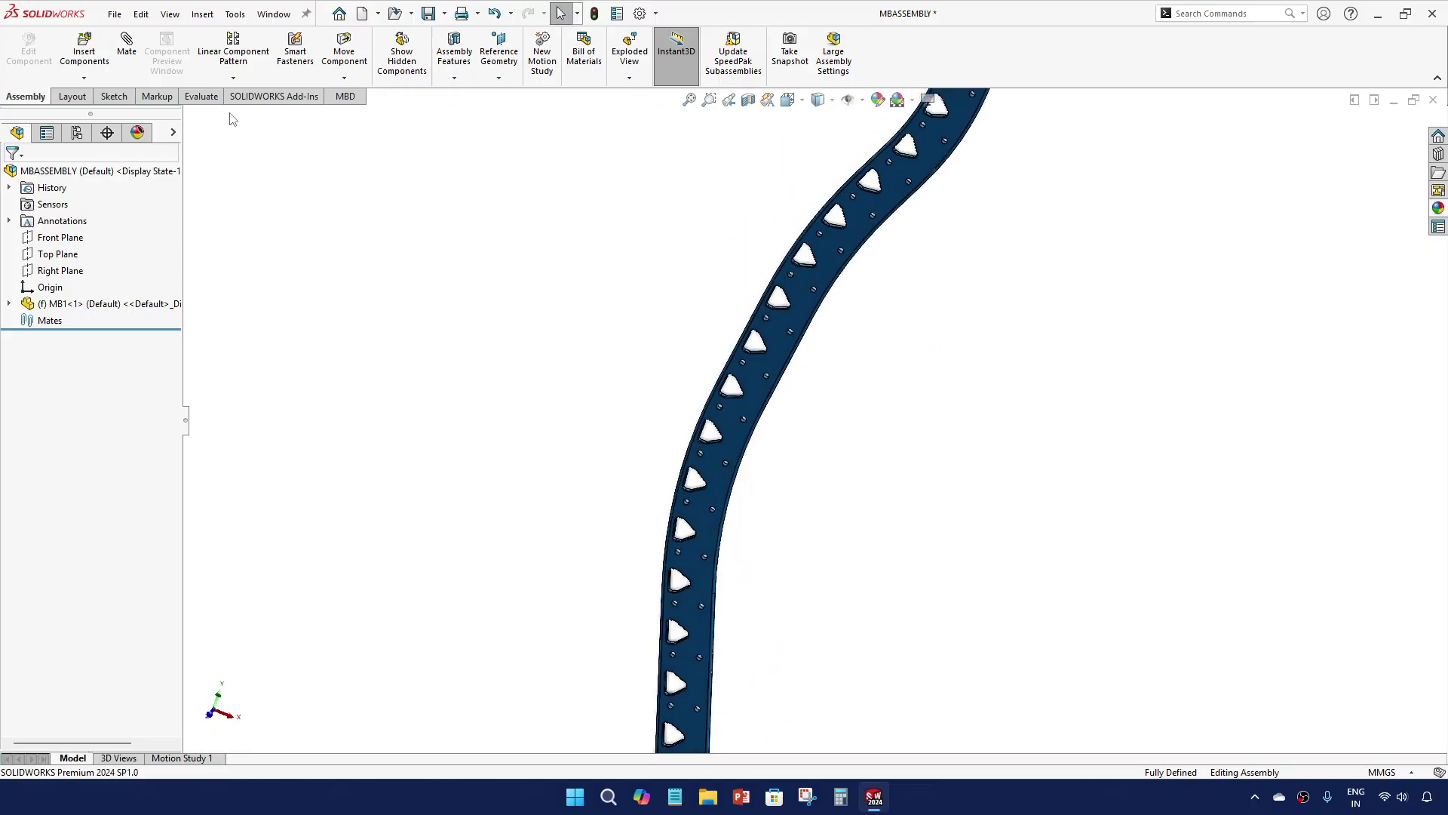
left_click(84, 47)
left_click(650, 340)
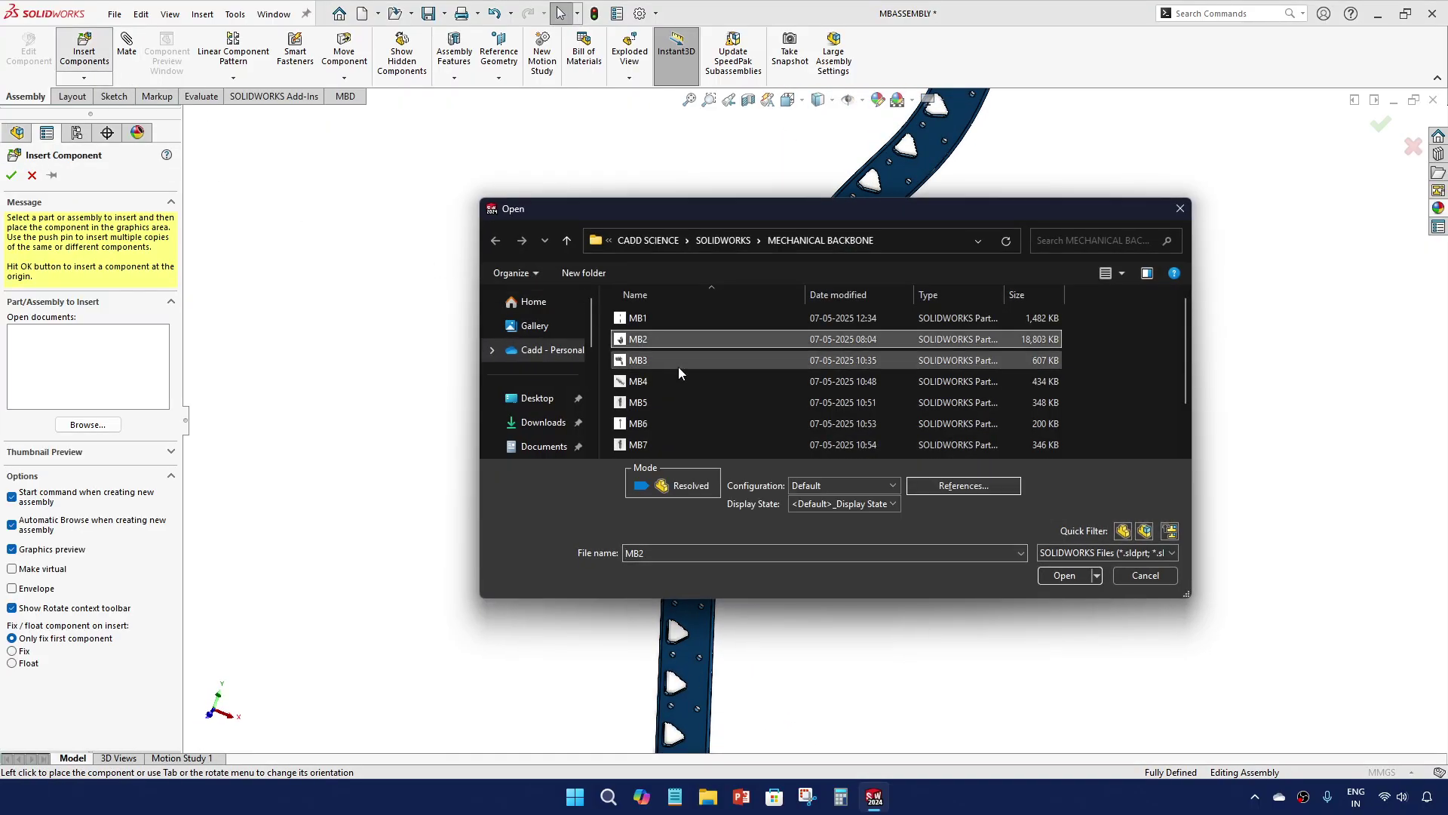
left_click(1061, 574)
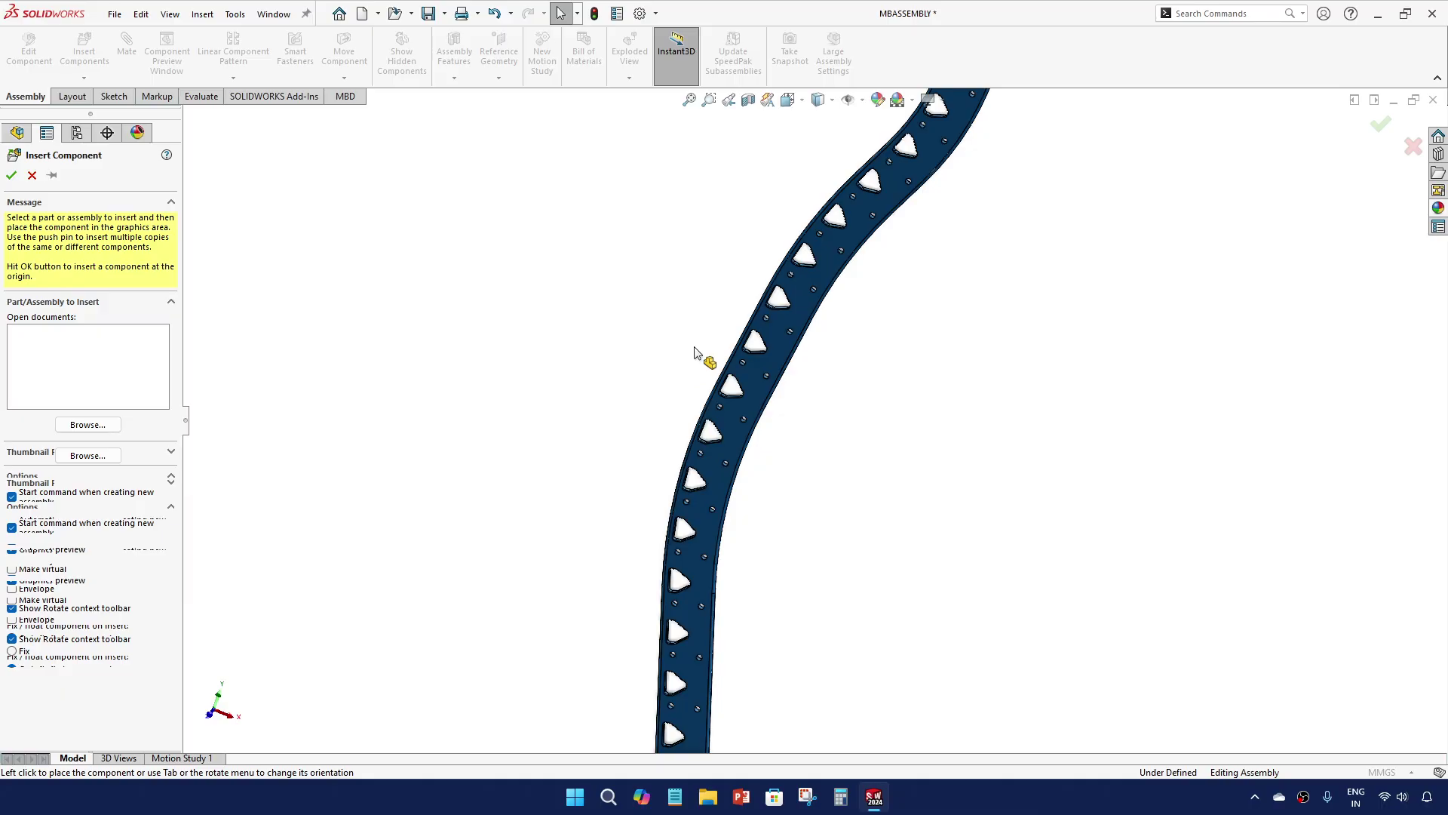
key("f")
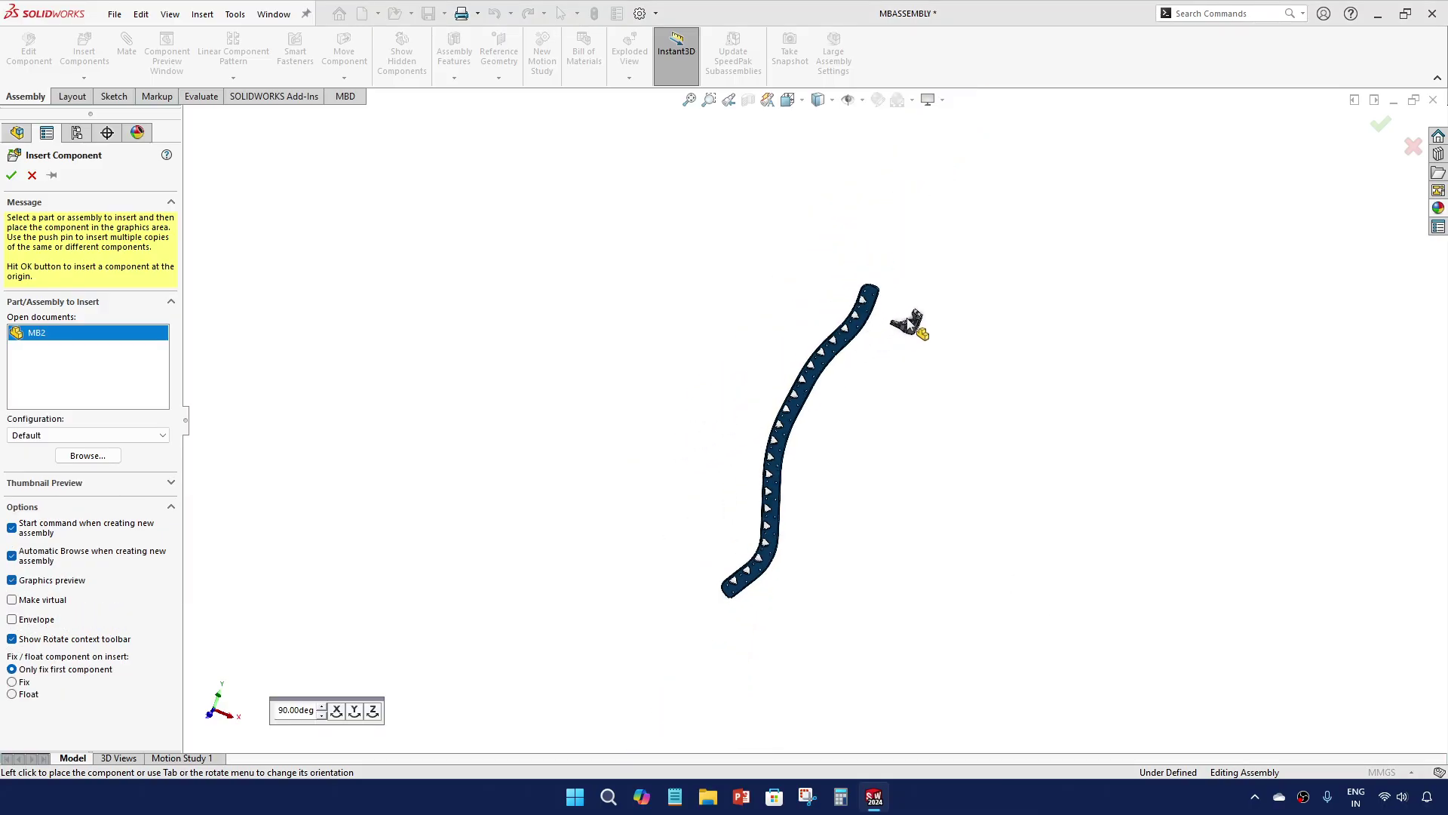
left_click(915, 323)
Examine the MB2 bracket and the holes at the upper end of MB1 from the front and at an angle
scroll(834, 410, "down", 2)
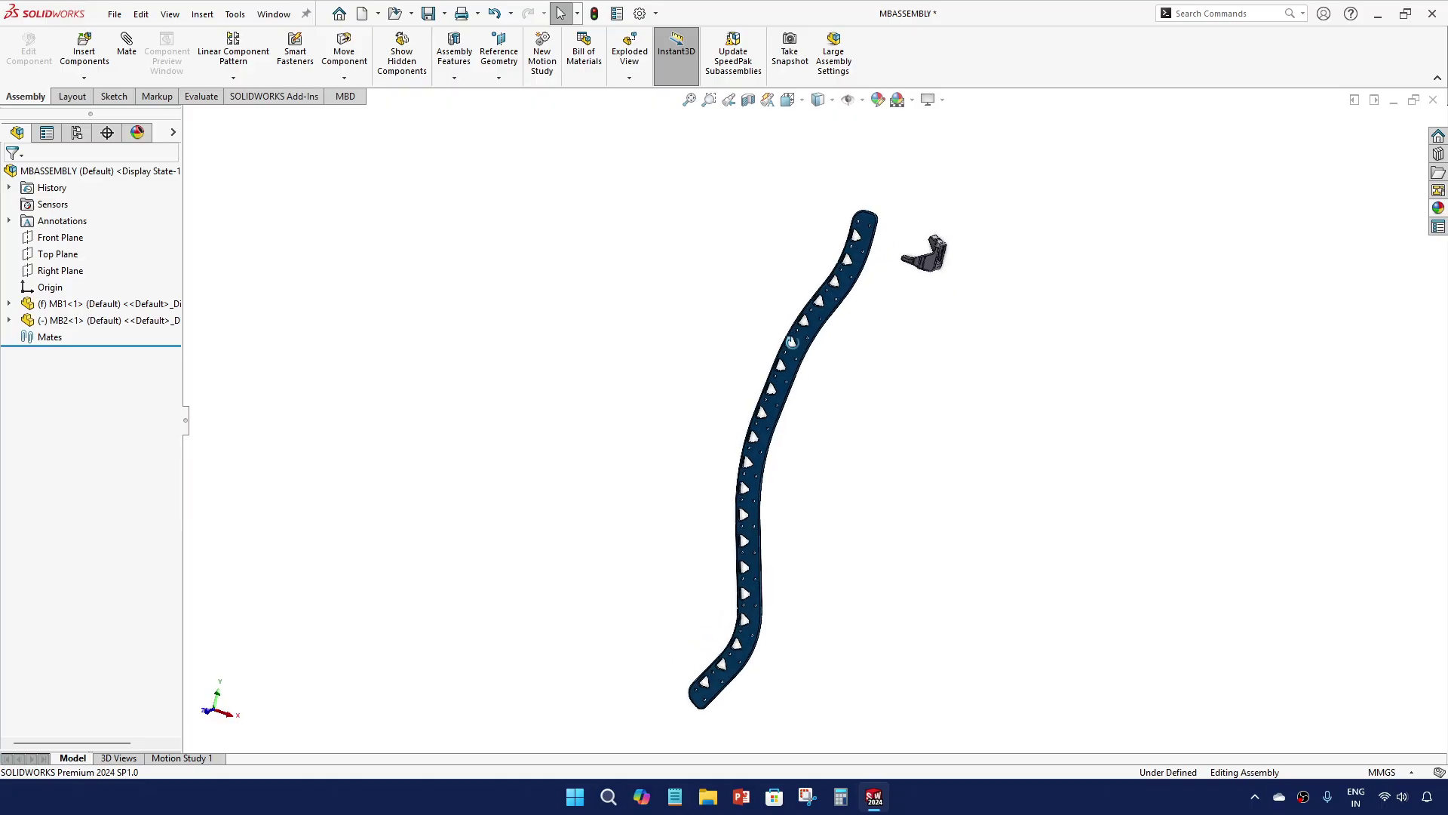
middle_click_drag(792, 343, 830, 424)
key("space")
left_click(820, 488)
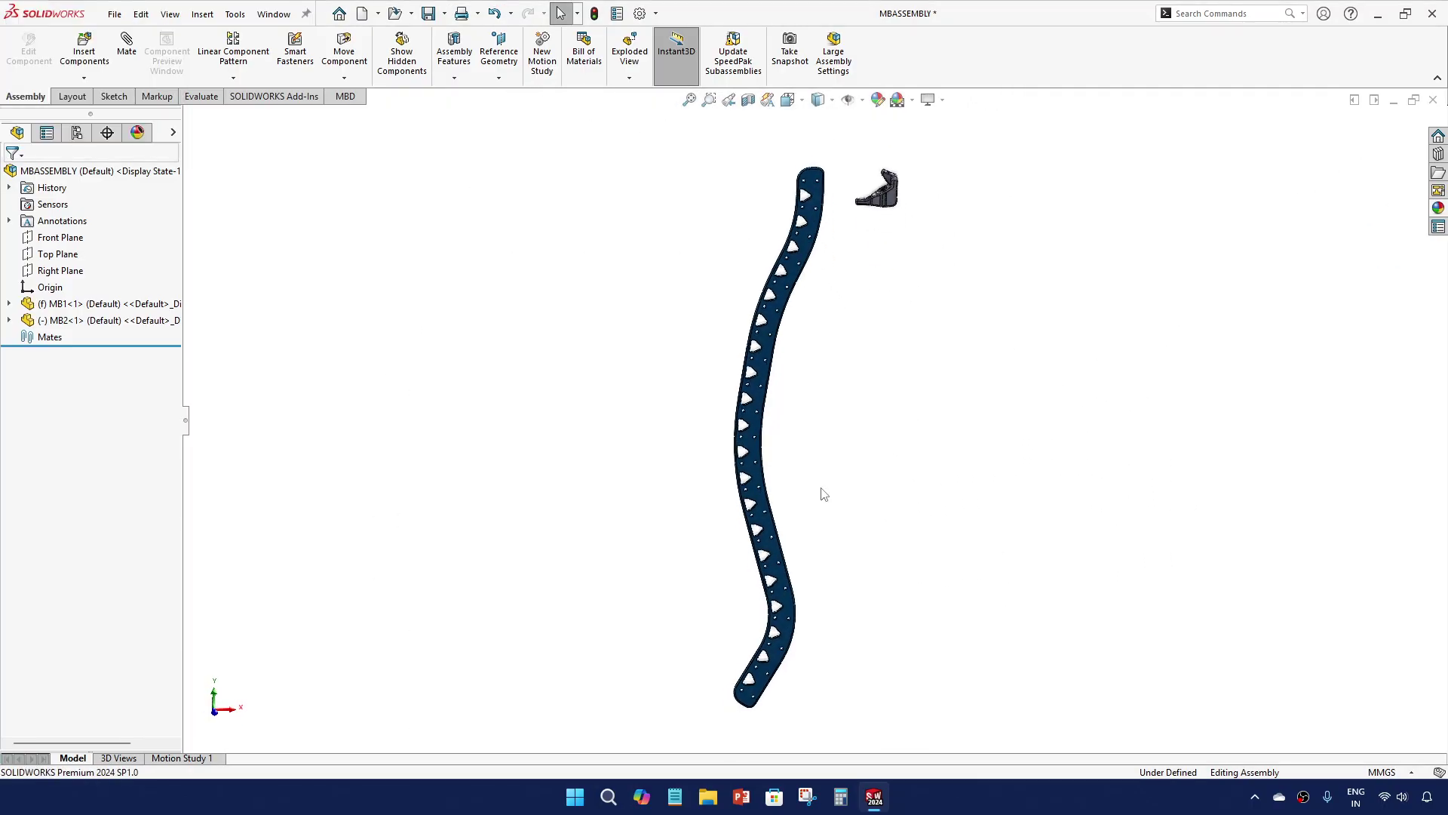
key("ctrl+1")
scroll(843, 176, "down", 4)
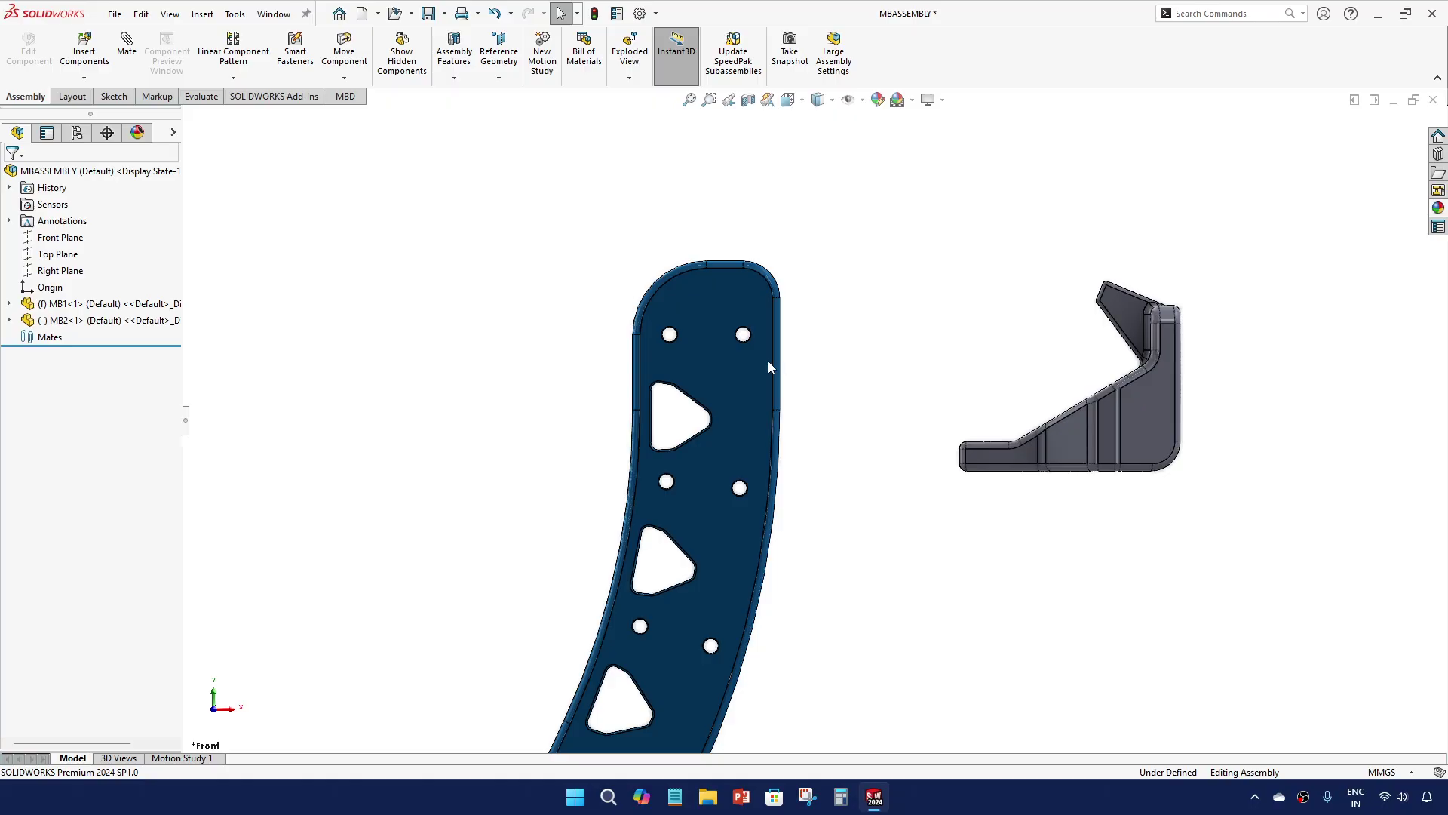
middle_click_drag(768, 361, 828, 385)
scroll(987, 471, "down", 2)
middle_click_drag(984, 471, 969, 422)
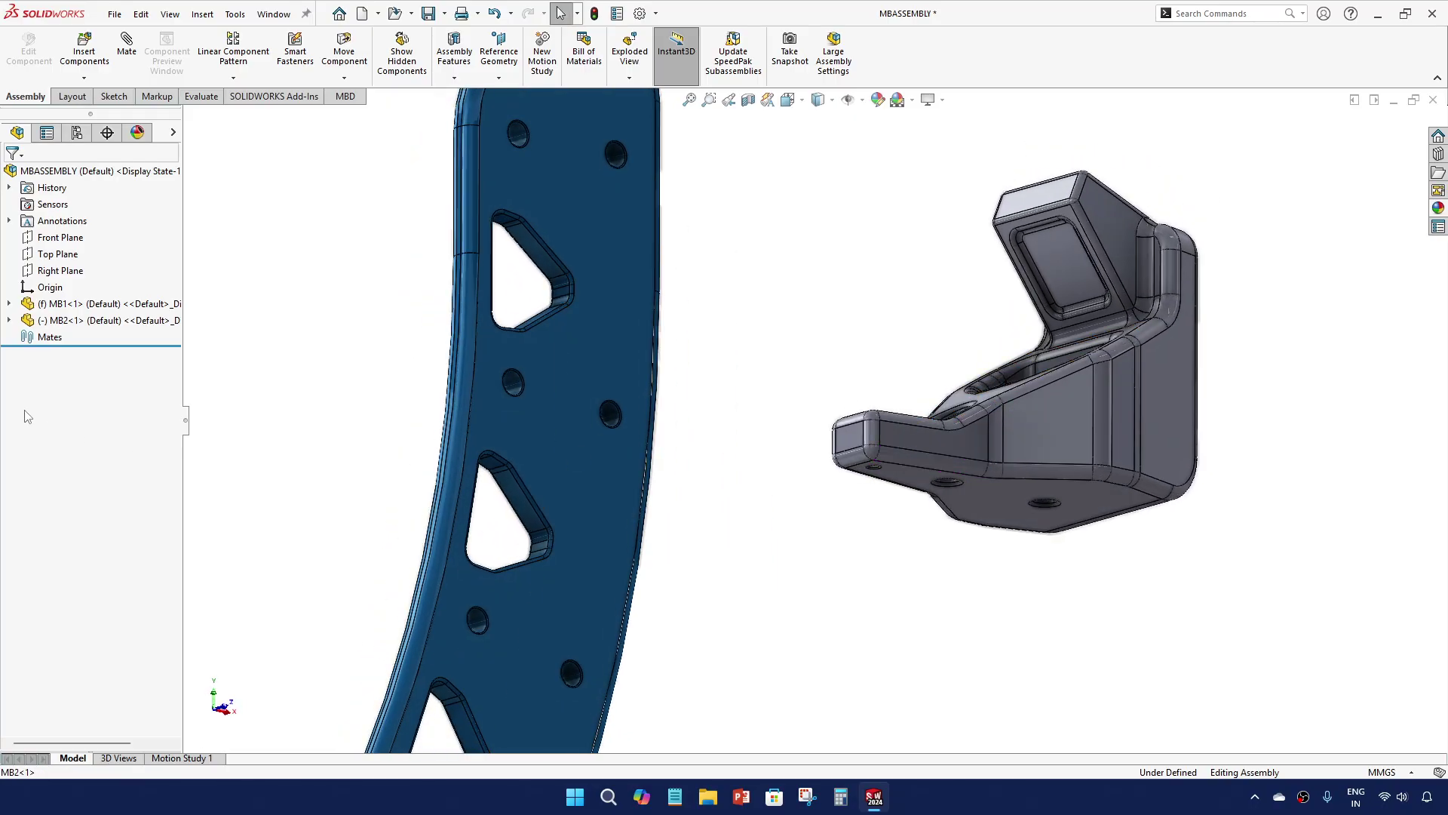
Open MB2 in its own window from the assembly and open the colour appearance settings for the whole part
left_click(102, 323)
left_click(116, 276)
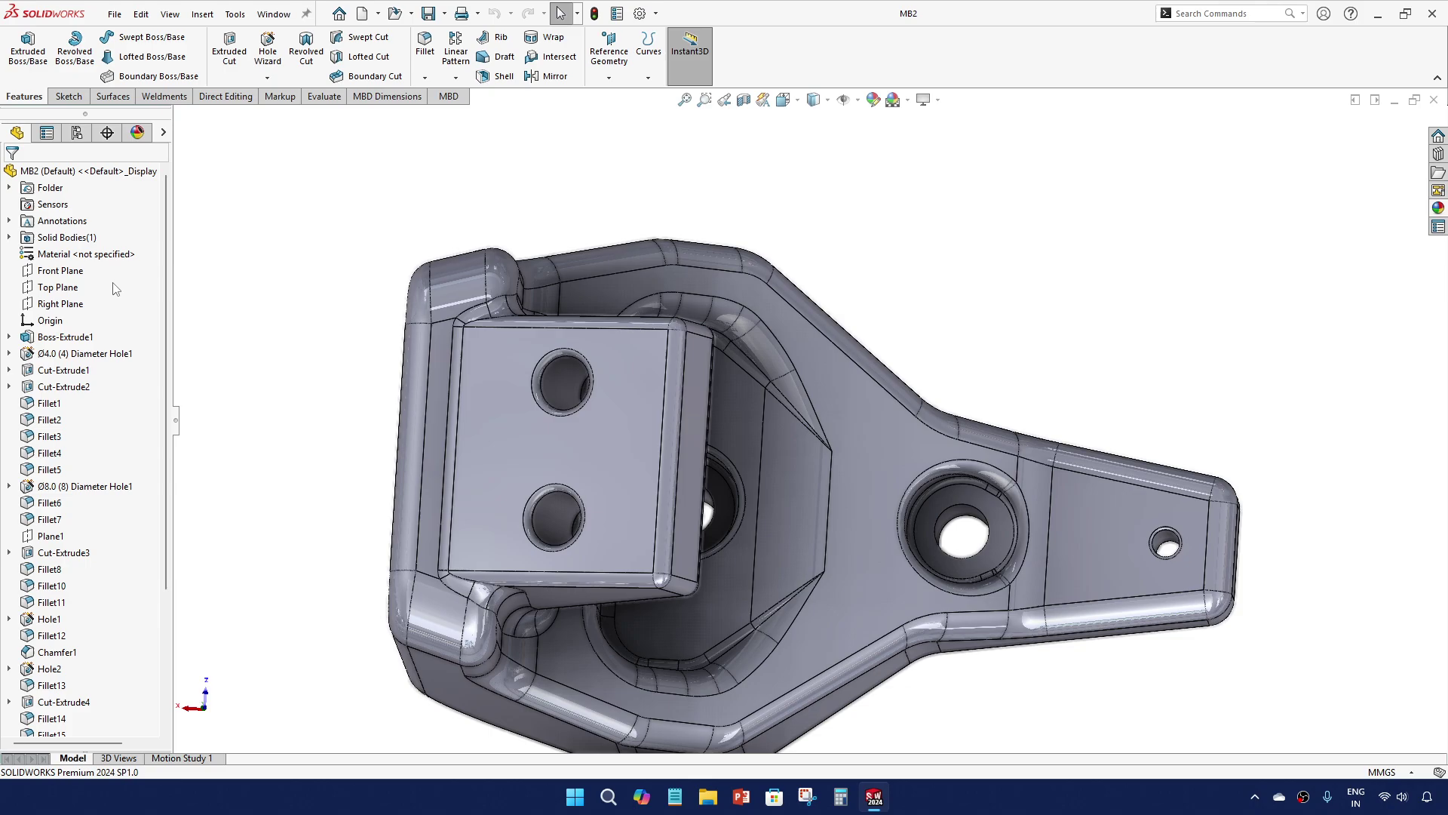
right_click(109, 173)
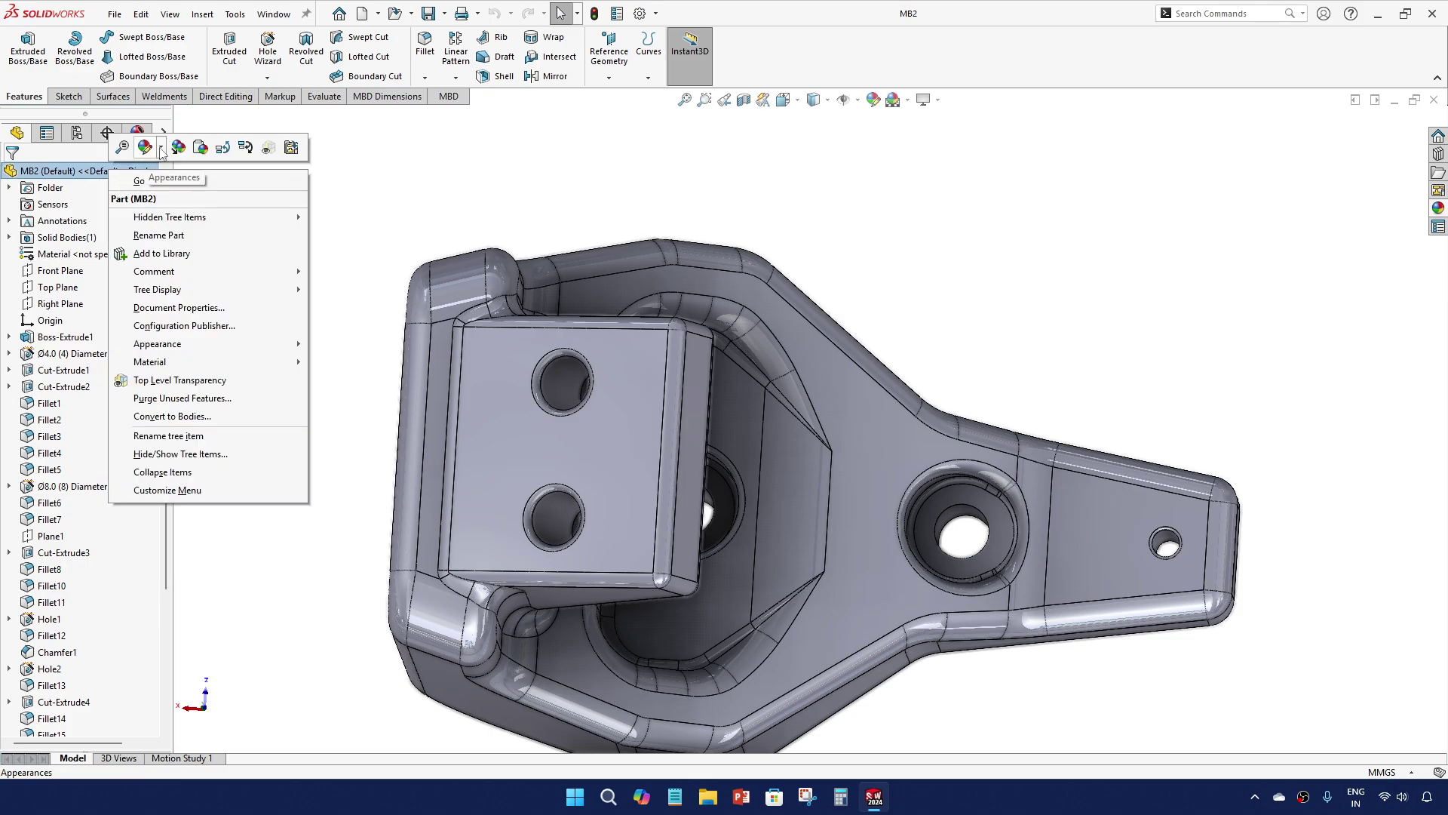
left_click(161, 152)
left_click(175, 185)
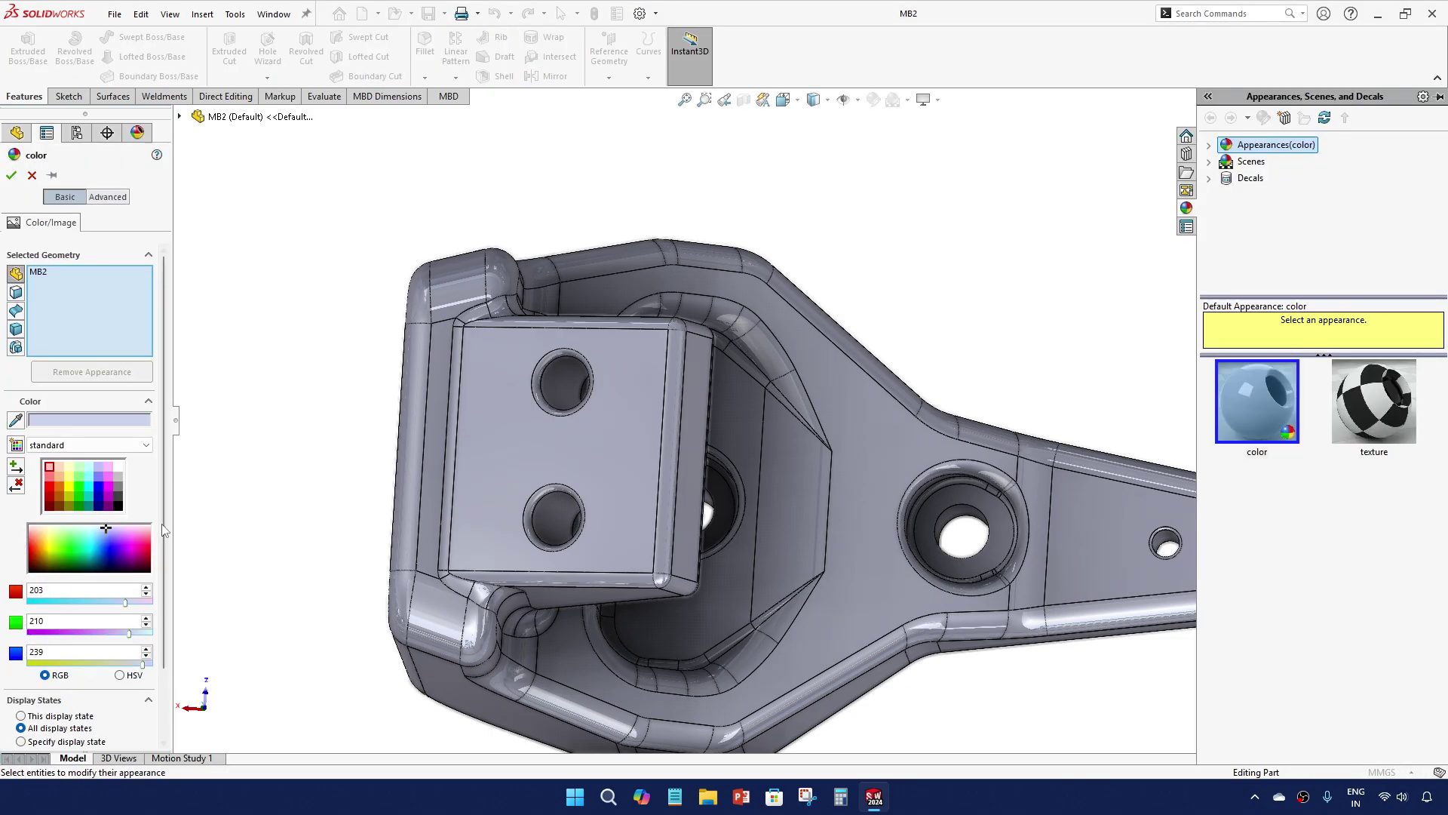
Colour the whole MB2 part dark grey, RGB 64, 64, 64, and close the part with its changes saved
left_click(119, 500)
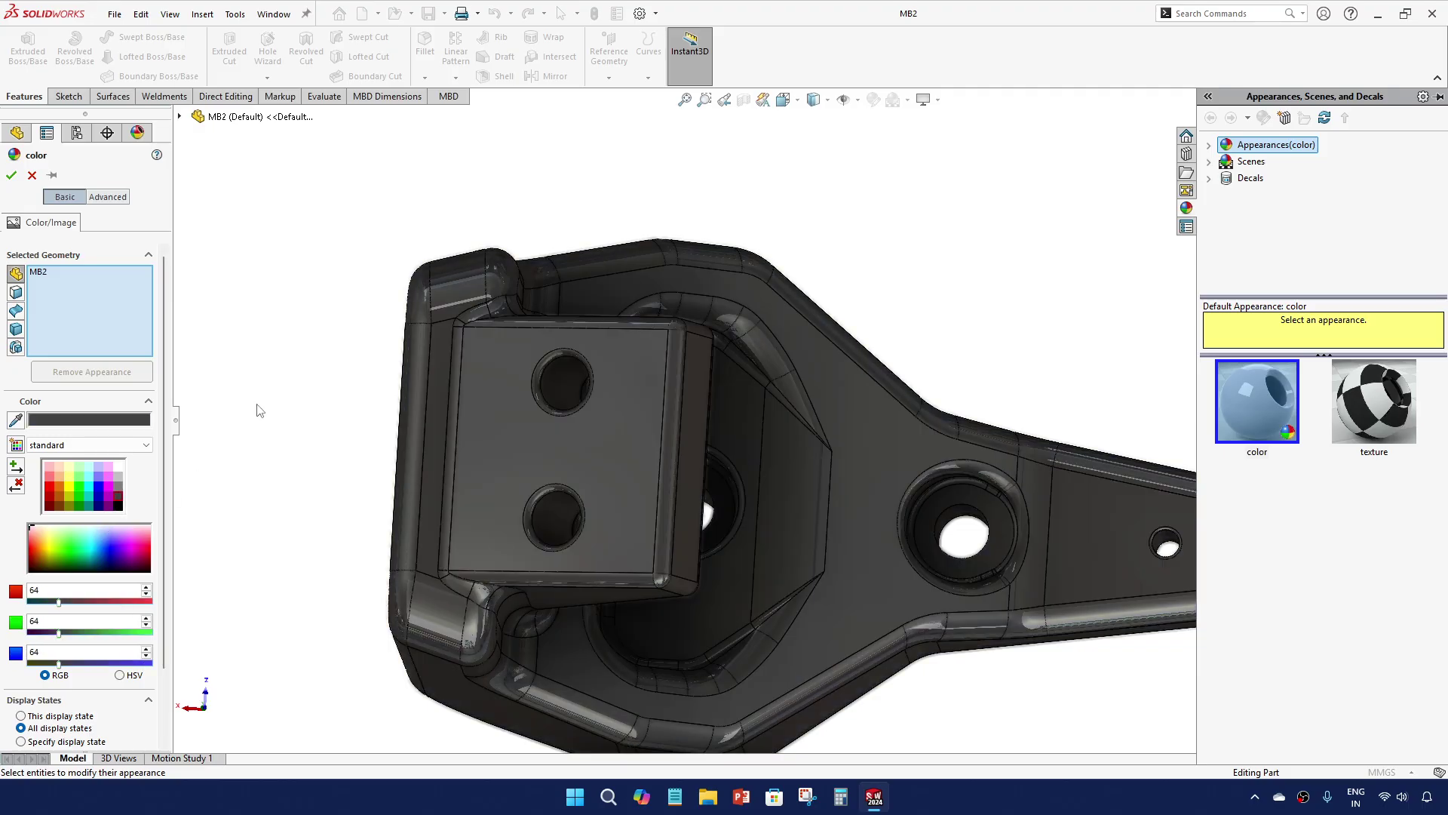
left_click(12, 178)
key("f")
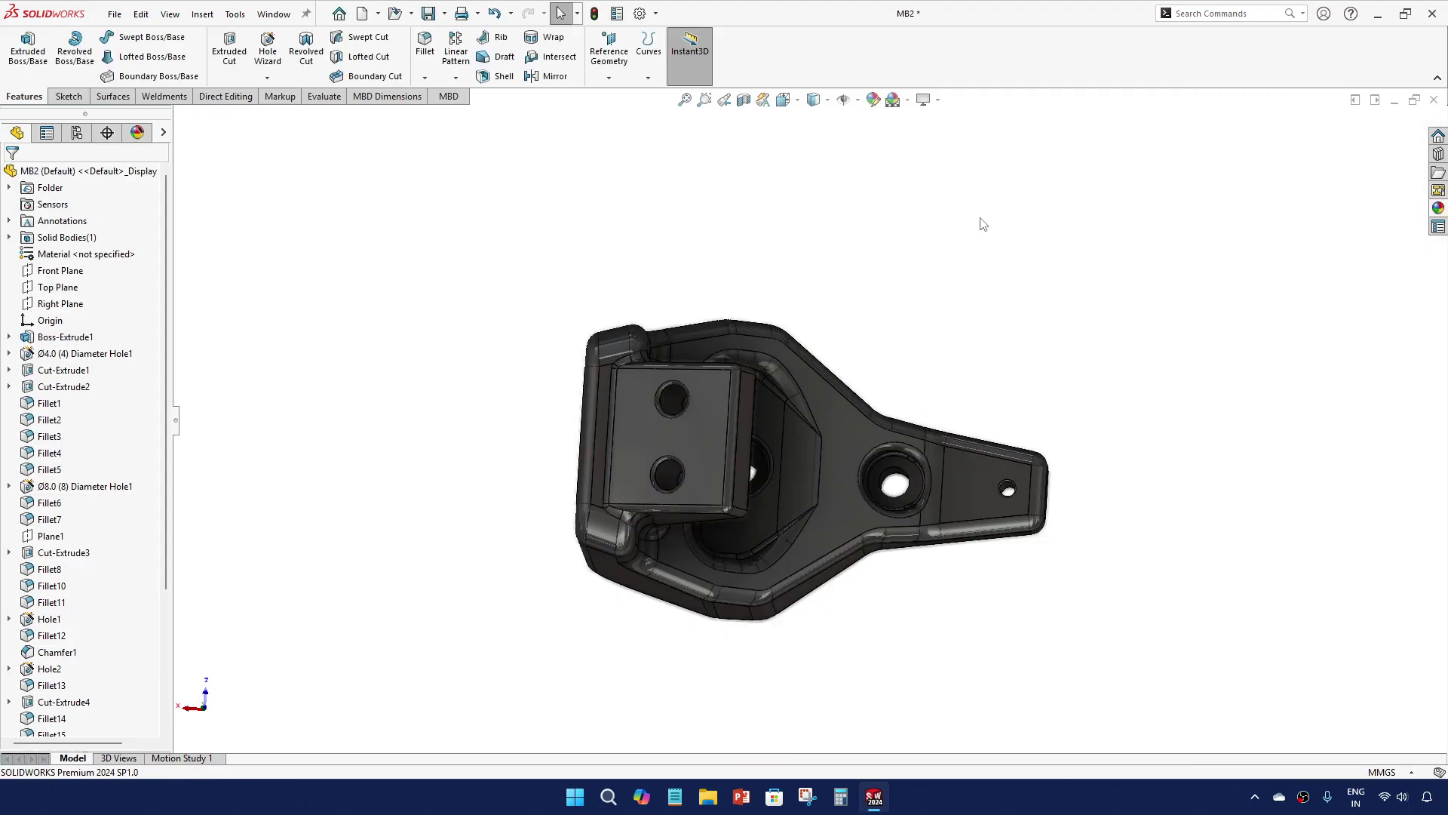
left_click(1434, 99)
left_click(715, 396)
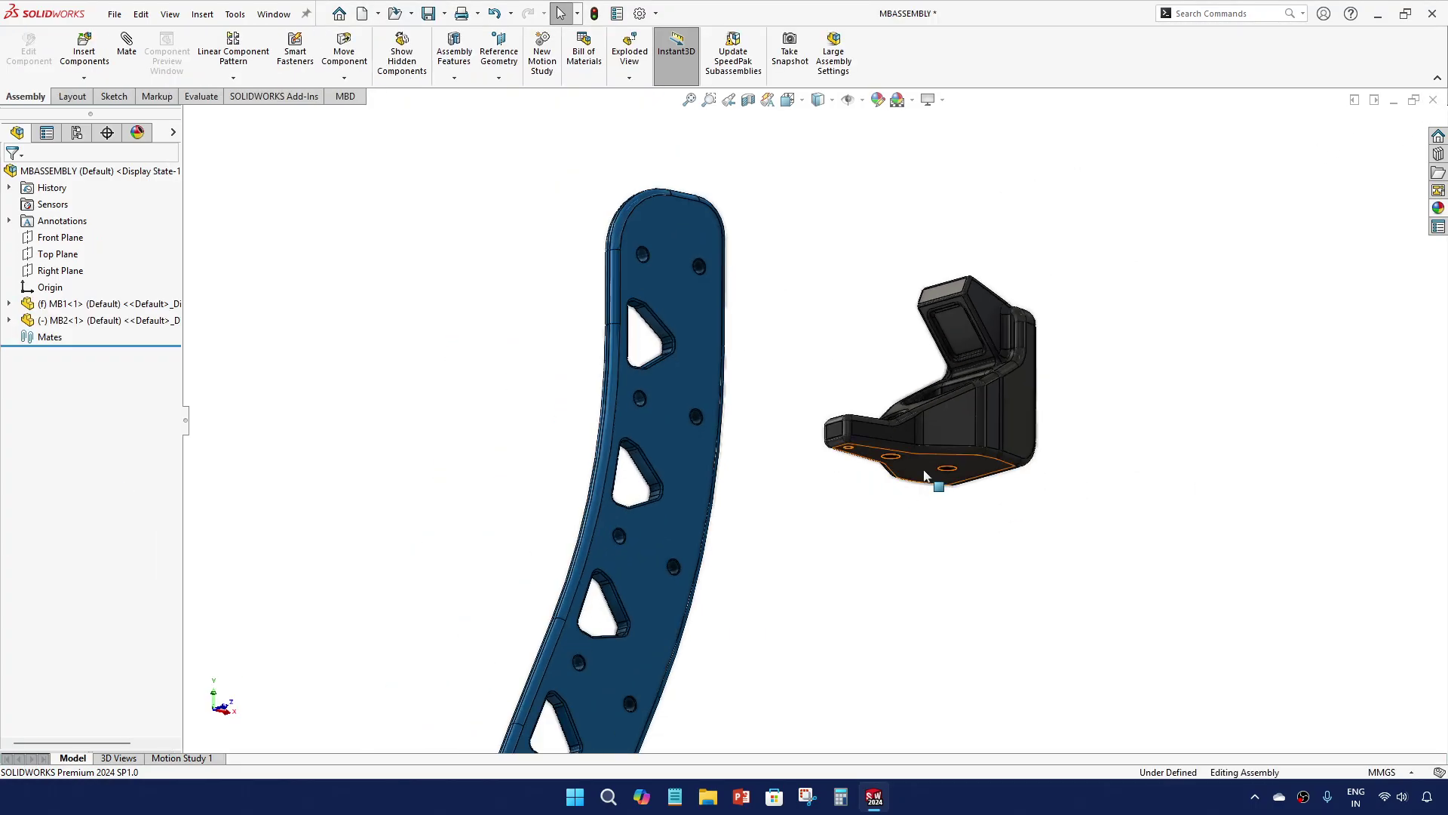
Mate the flat mounting face of MB2 coincident with the broad face of MB1
left_click(934, 475)
left_click(663, 284, "ctrl")
left_click(711, 273)
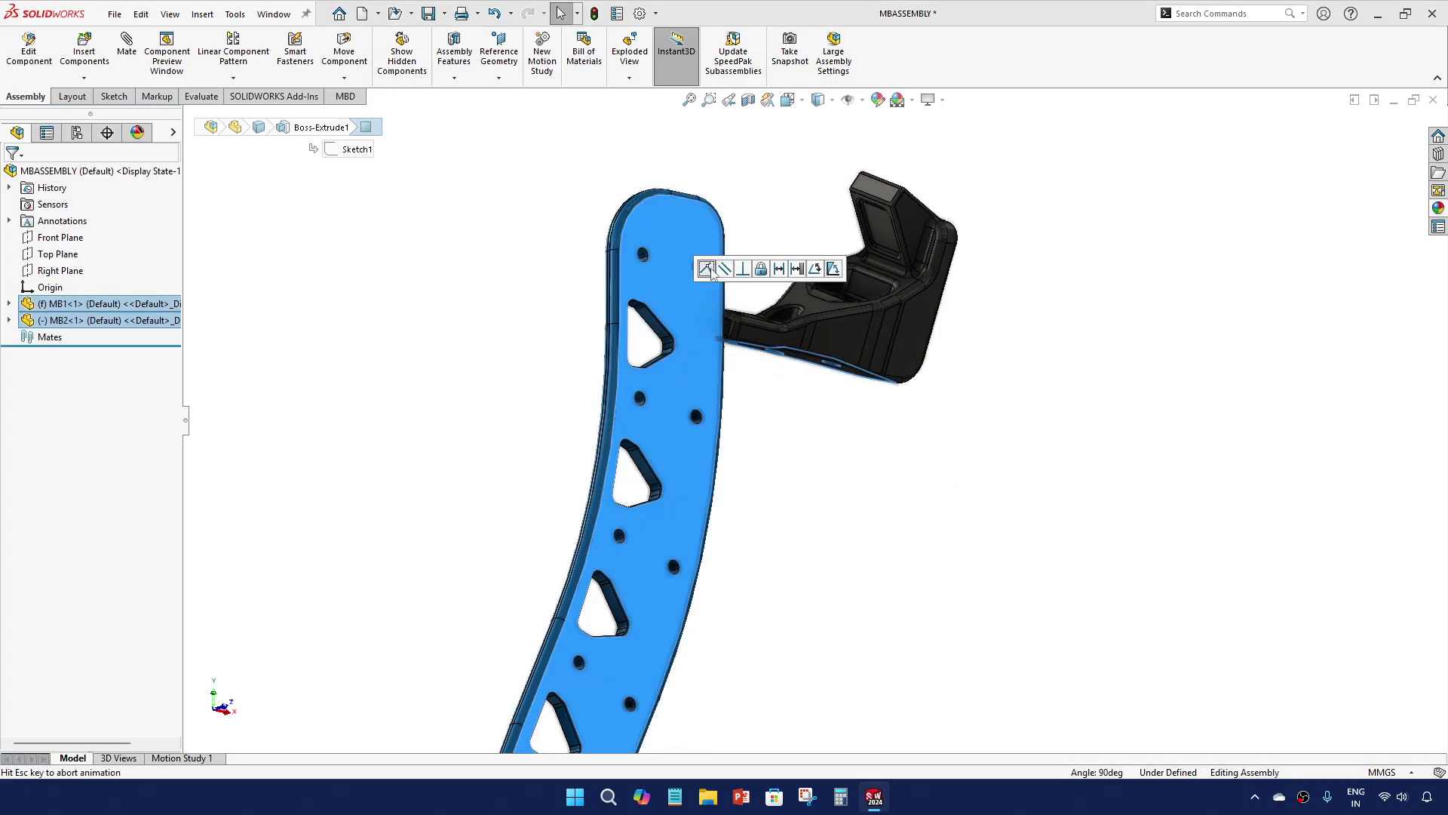
Mate the counterbored hole near MB2's narrow end concentric with one of the two uppermost holes in MB1
scroll(780, 310, "down", 5)
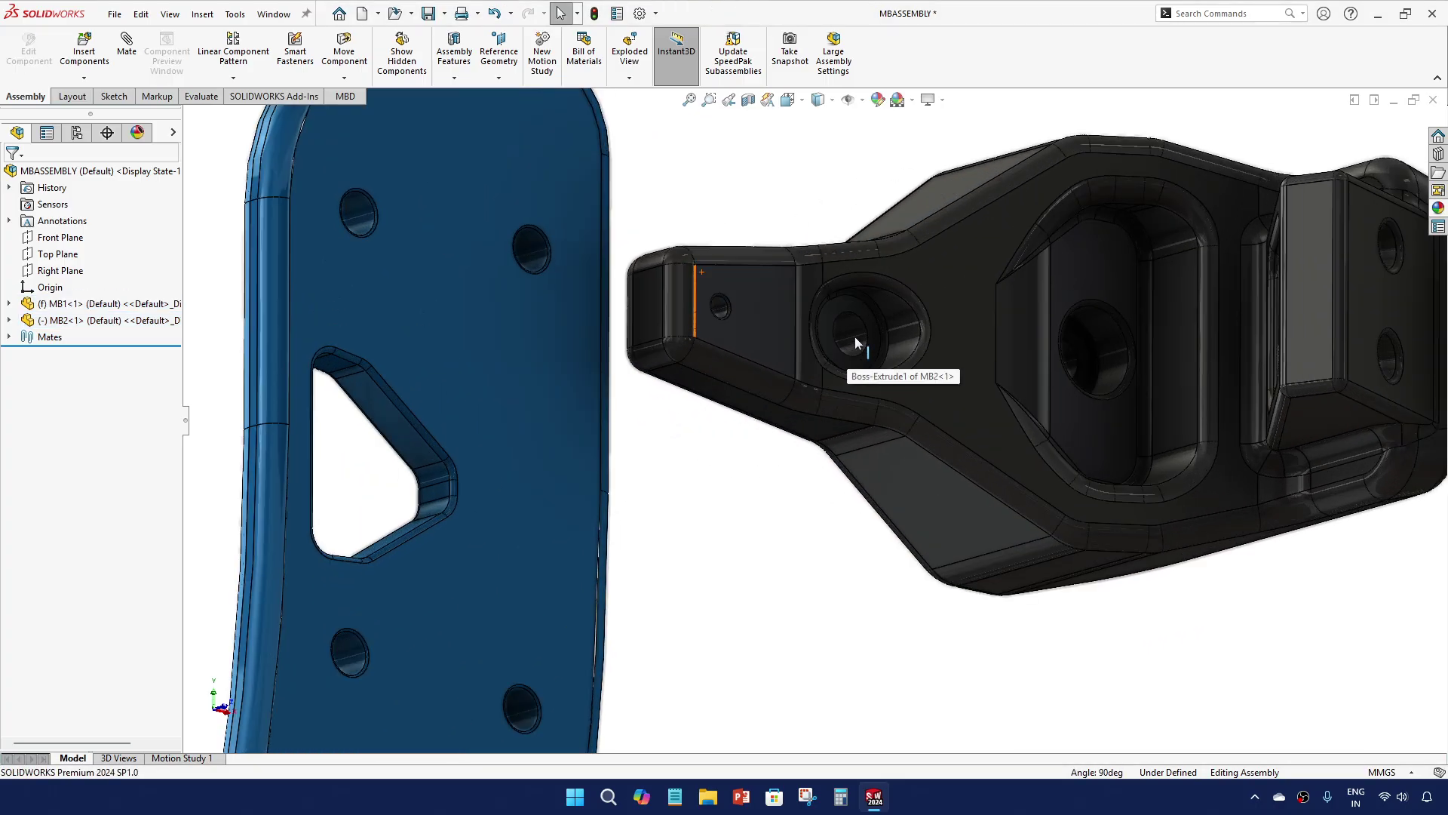
left_click(851, 341)
left_click(361, 216, "ctrl")
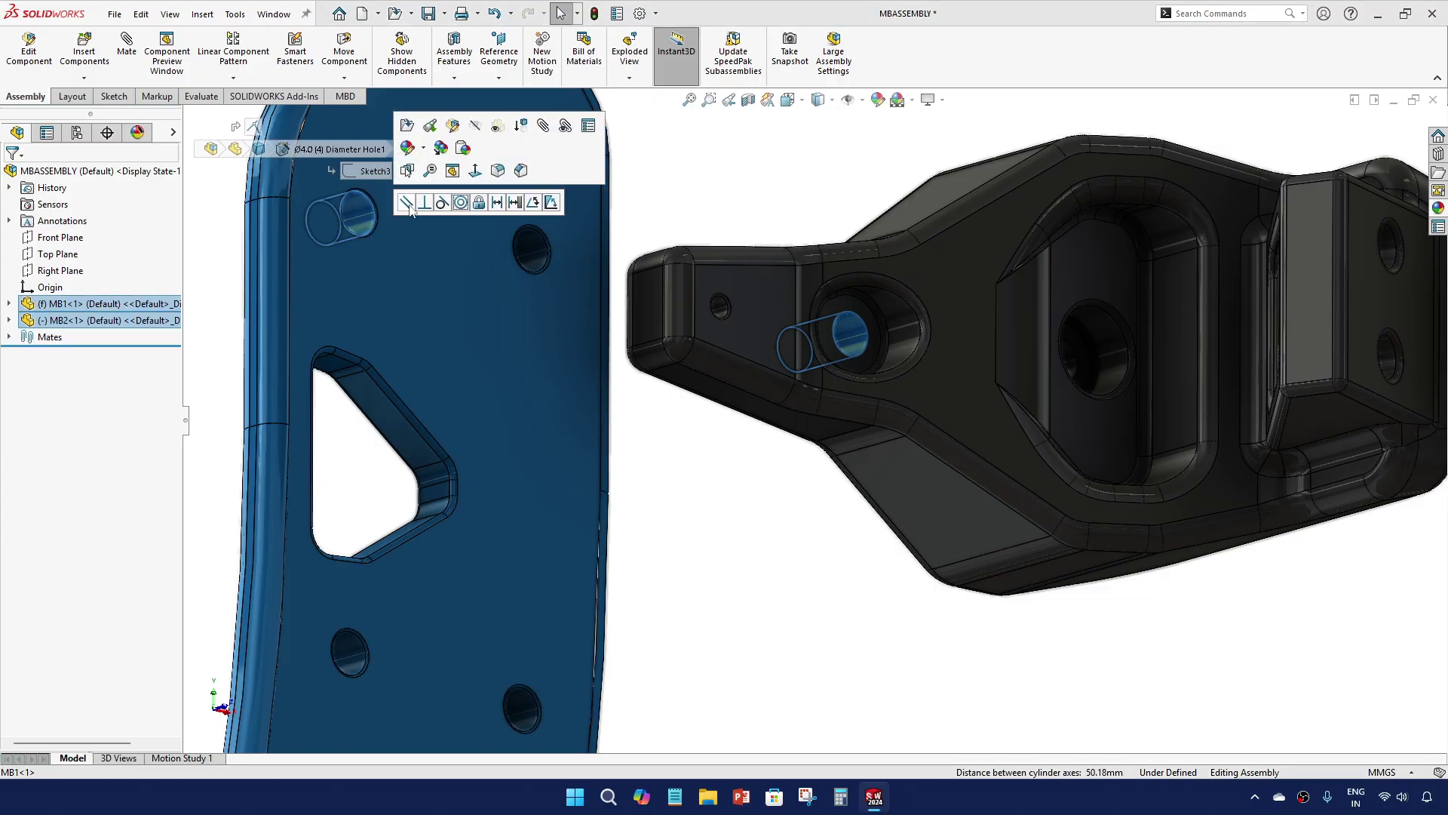
left_click(458, 203)
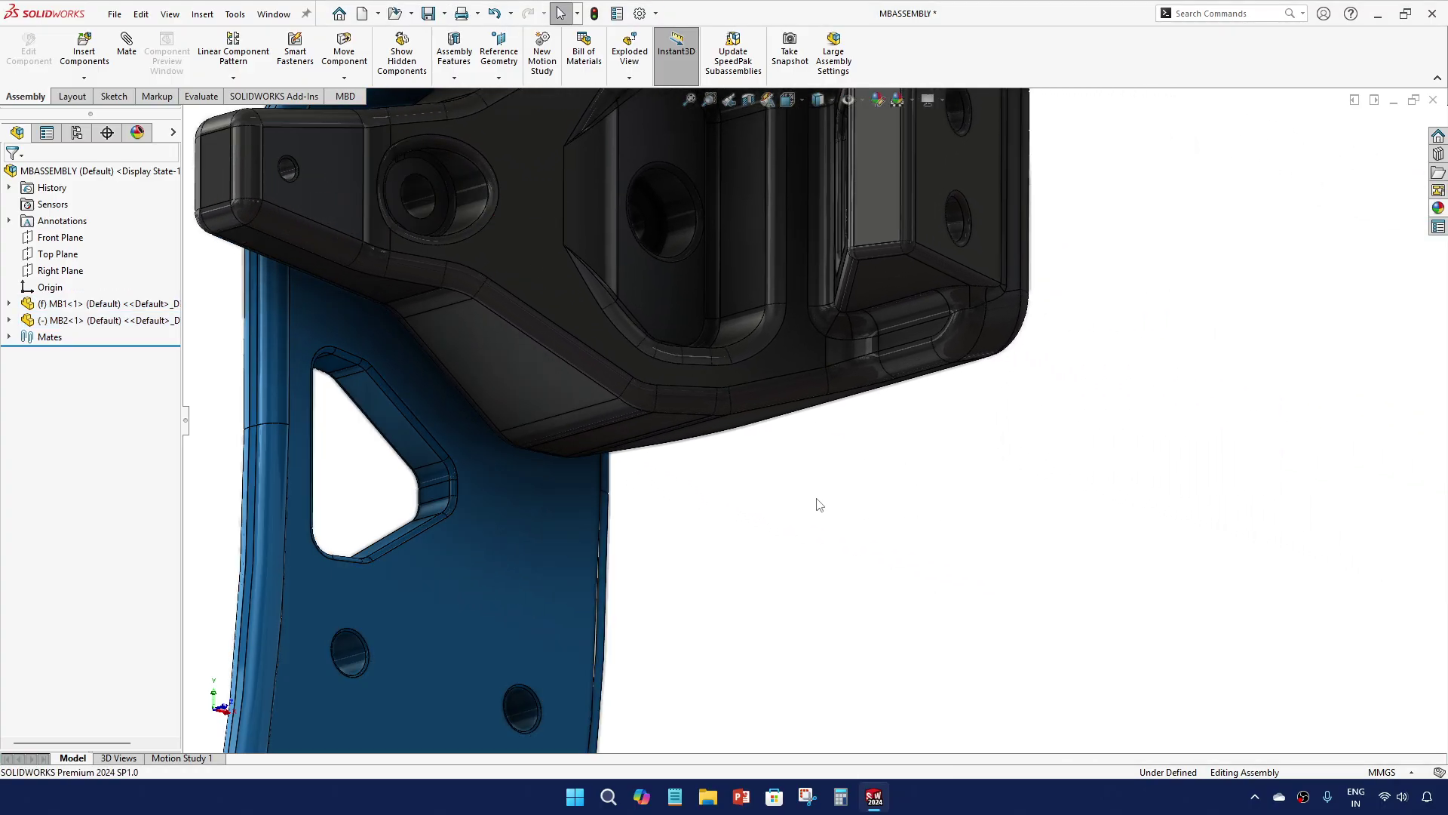
Mate the hole in MB2's large pocket concentric with the other uppermost hole in MB1 and check that the bracket no longer moves
scroll(818, 504, "up", 3)
scroll(735, 347, "down", 3)
left_click(755, 309)
middle_click_drag(754, 309, 868, 423)
left_click(464, 302, "ctrl")
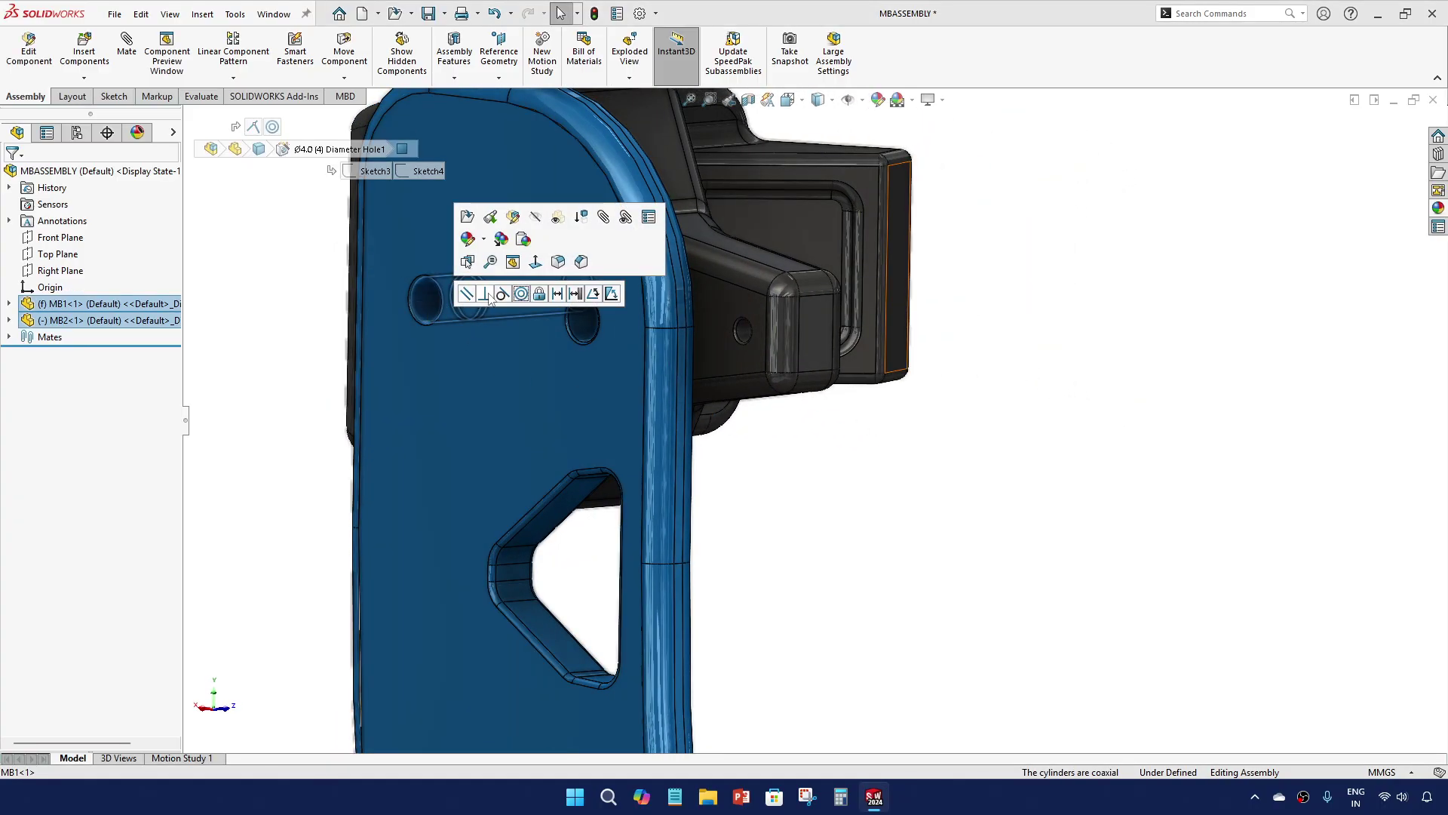
left_click(522, 293)
middle_click_drag(848, 478, 483, 446)
left_click(964, 446)
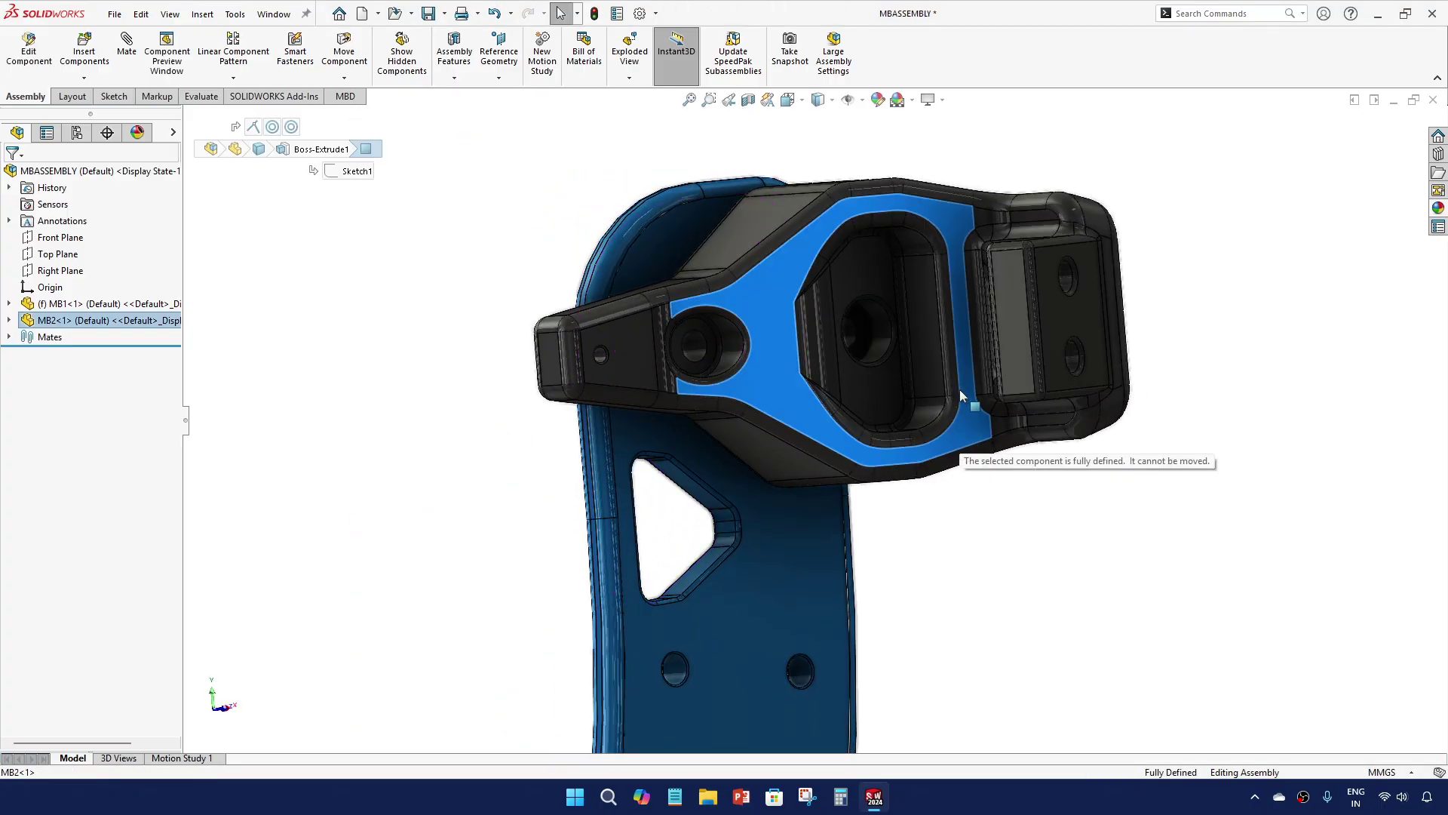
left_click(1004, 516)
scroll(833, 420, "up", 4)
middle_click_drag(656, 420, 693, 491)
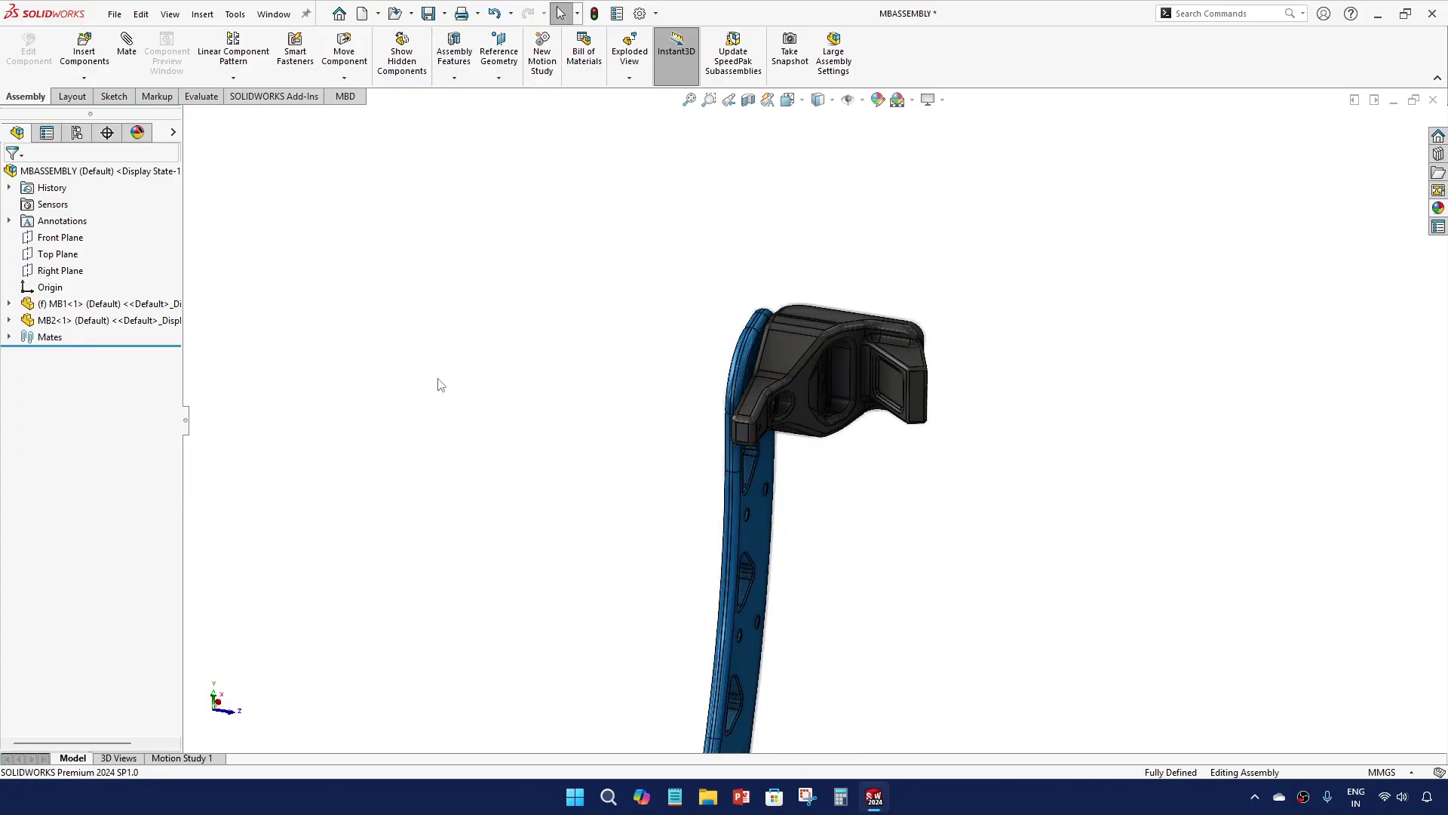
Place a second copy of MB2 in the assembly on the opposite side of MB1
double_click(160, 327)
left_click(345, 363)
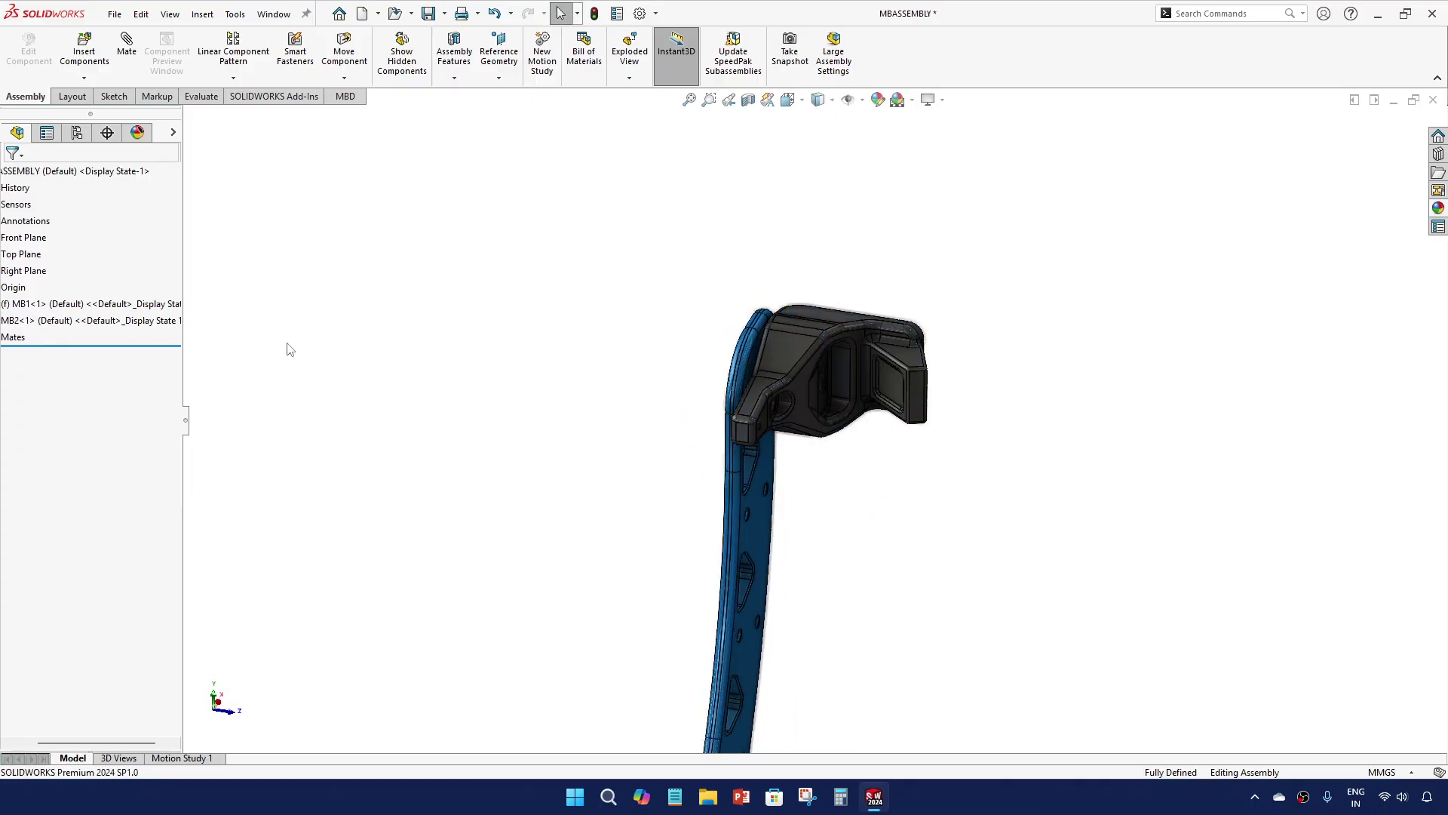
left_click_drag(157, 321, 588, 339, "ctrl")
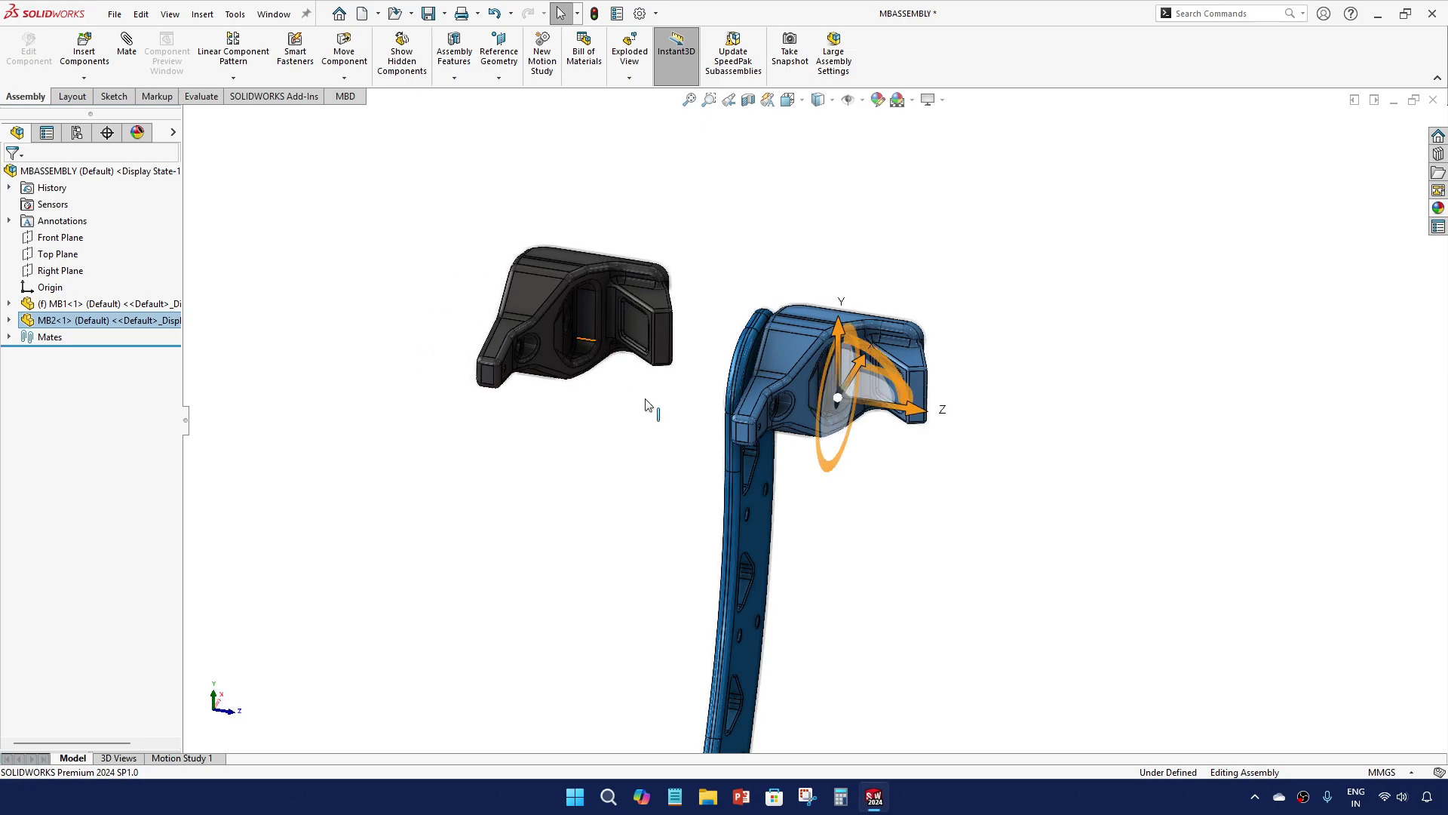
Mate the flat mounting face of the second MB2 coincident with the free broad face of MB1
scroll(671, 342, "down", 2)
middle_click_drag(701, 362, 438, 321)
left_click(436, 331)
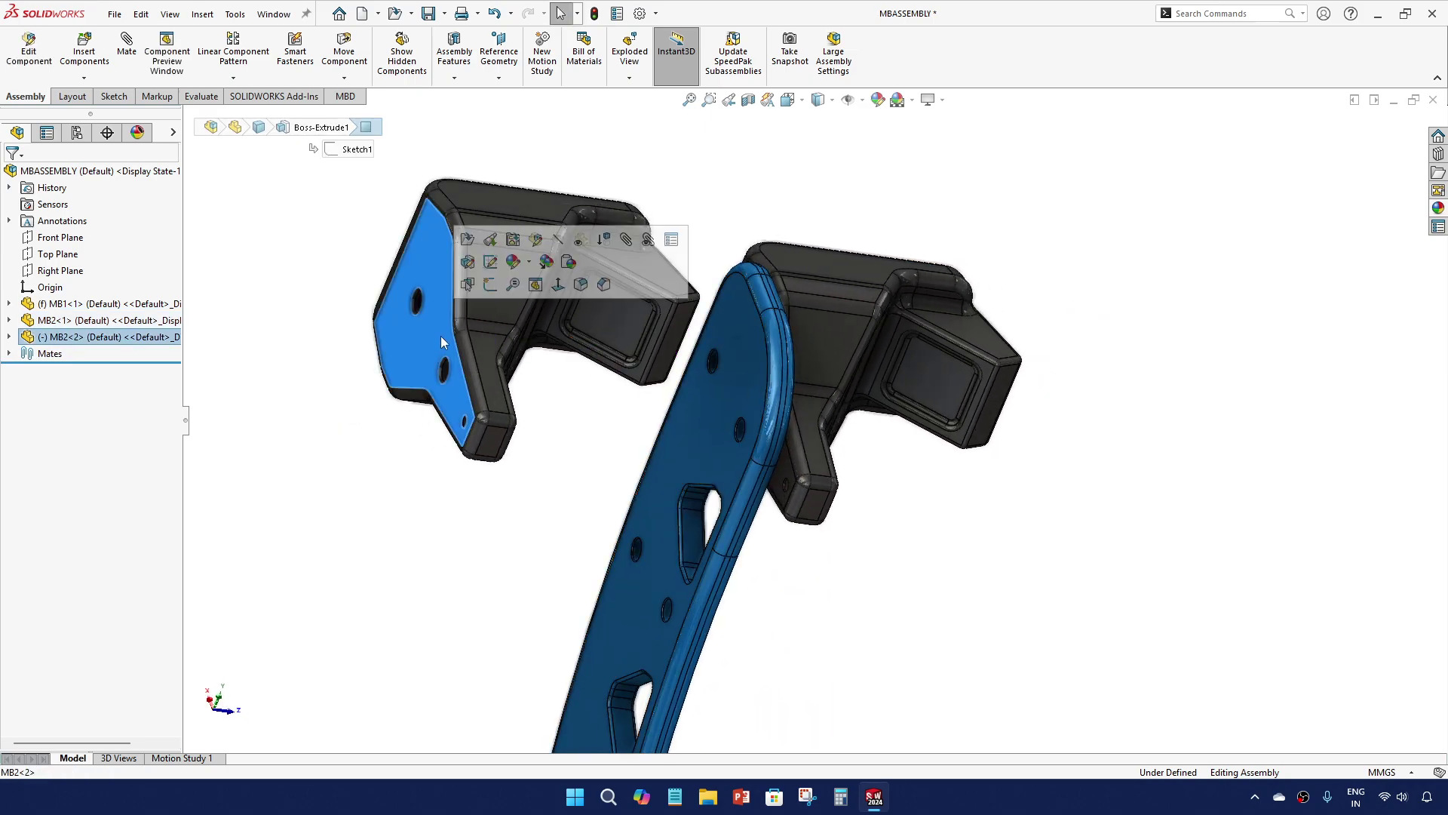
left_click(732, 415, "ctrl")
left_click(773, 398)
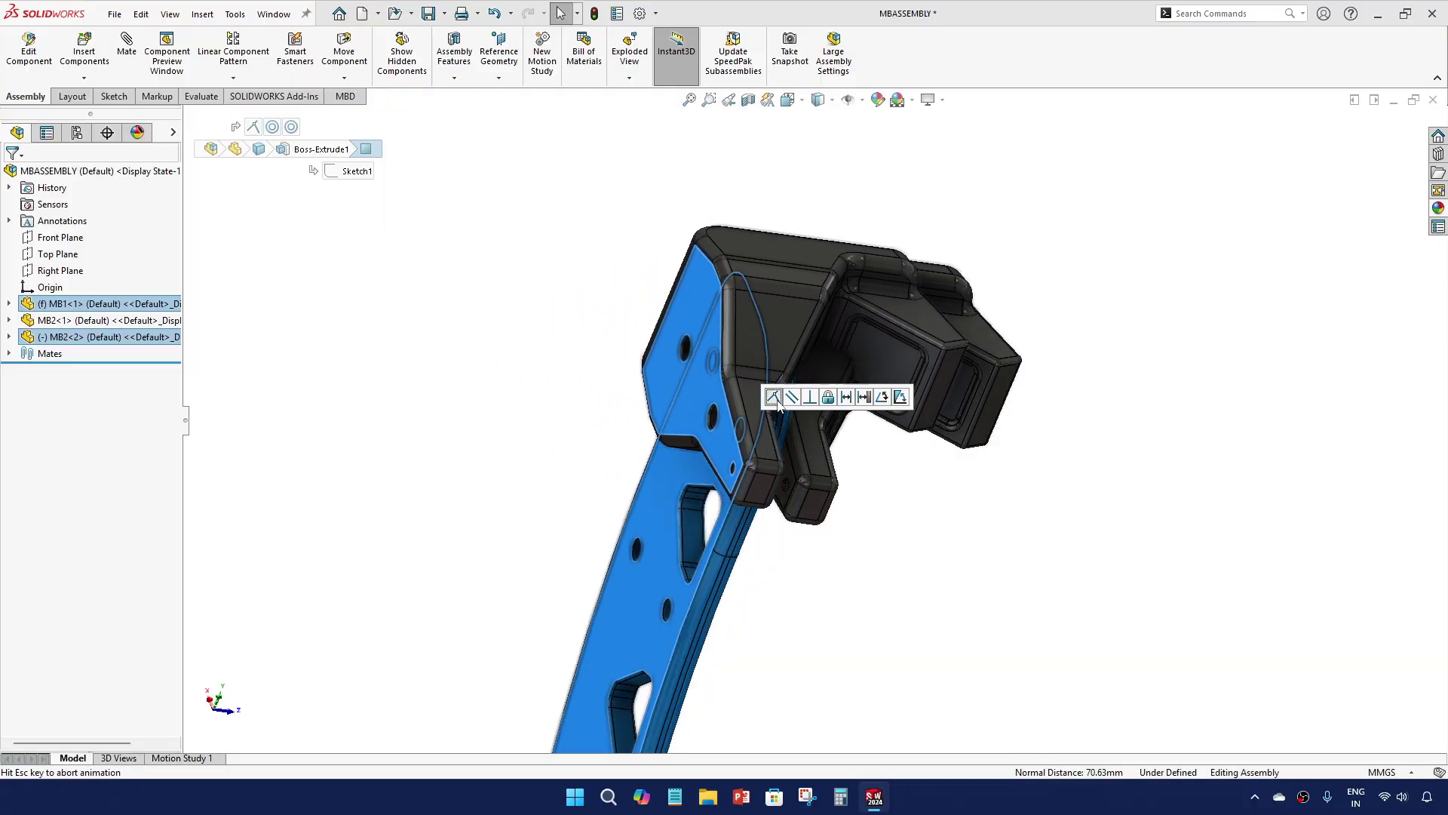
left_click(775, 398)
scroll(788, 411, "up", 8)
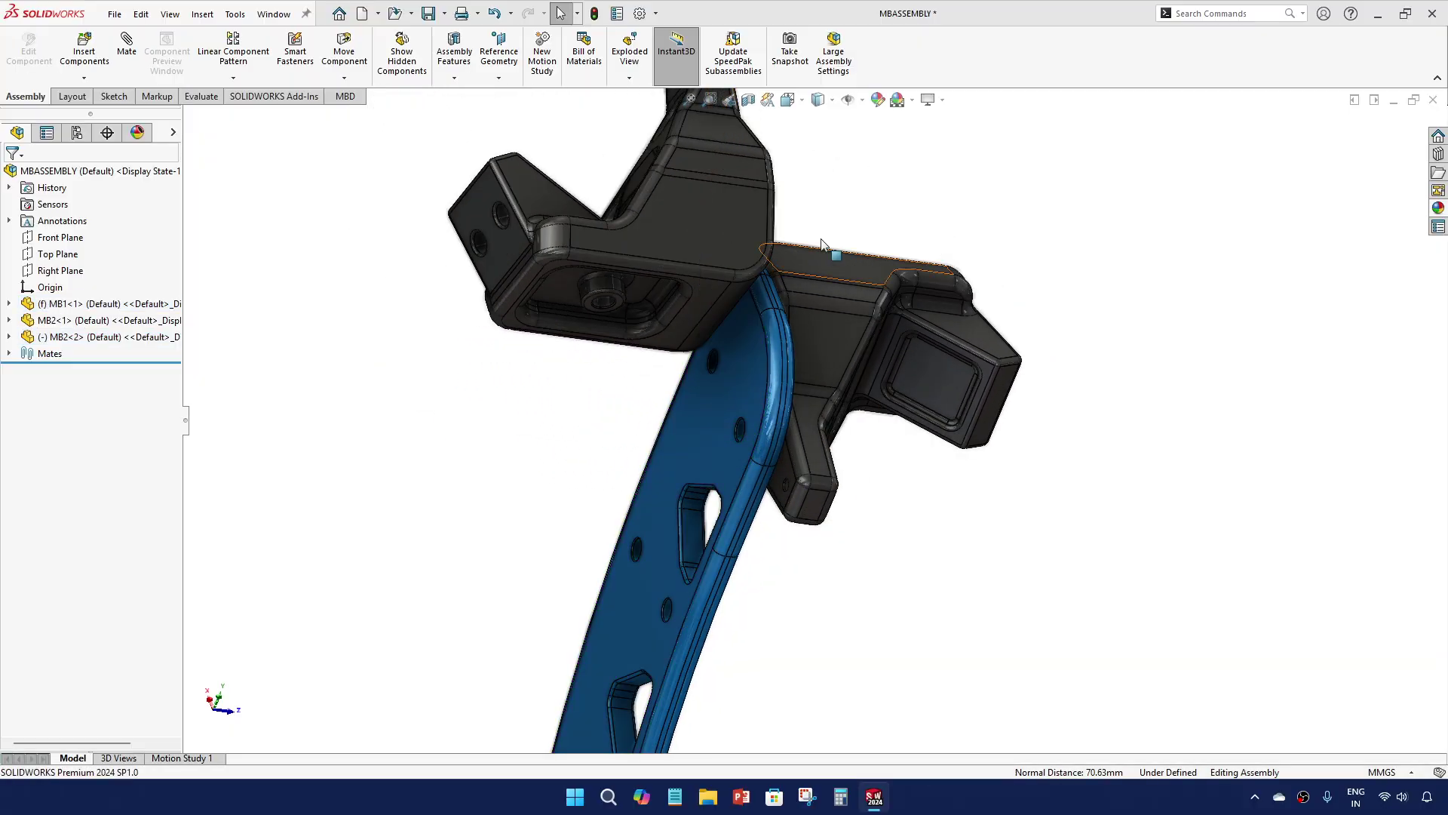
Reposition the second MB2 and mate the hole near its narrow end concentric with the matching upper hole in MB1
left_click_drag(717, 476, 683, 717)
left_click(861, 472)
scroll(786, 340, "down", 5)
middle_click_drag(785, 340, 796, 366)
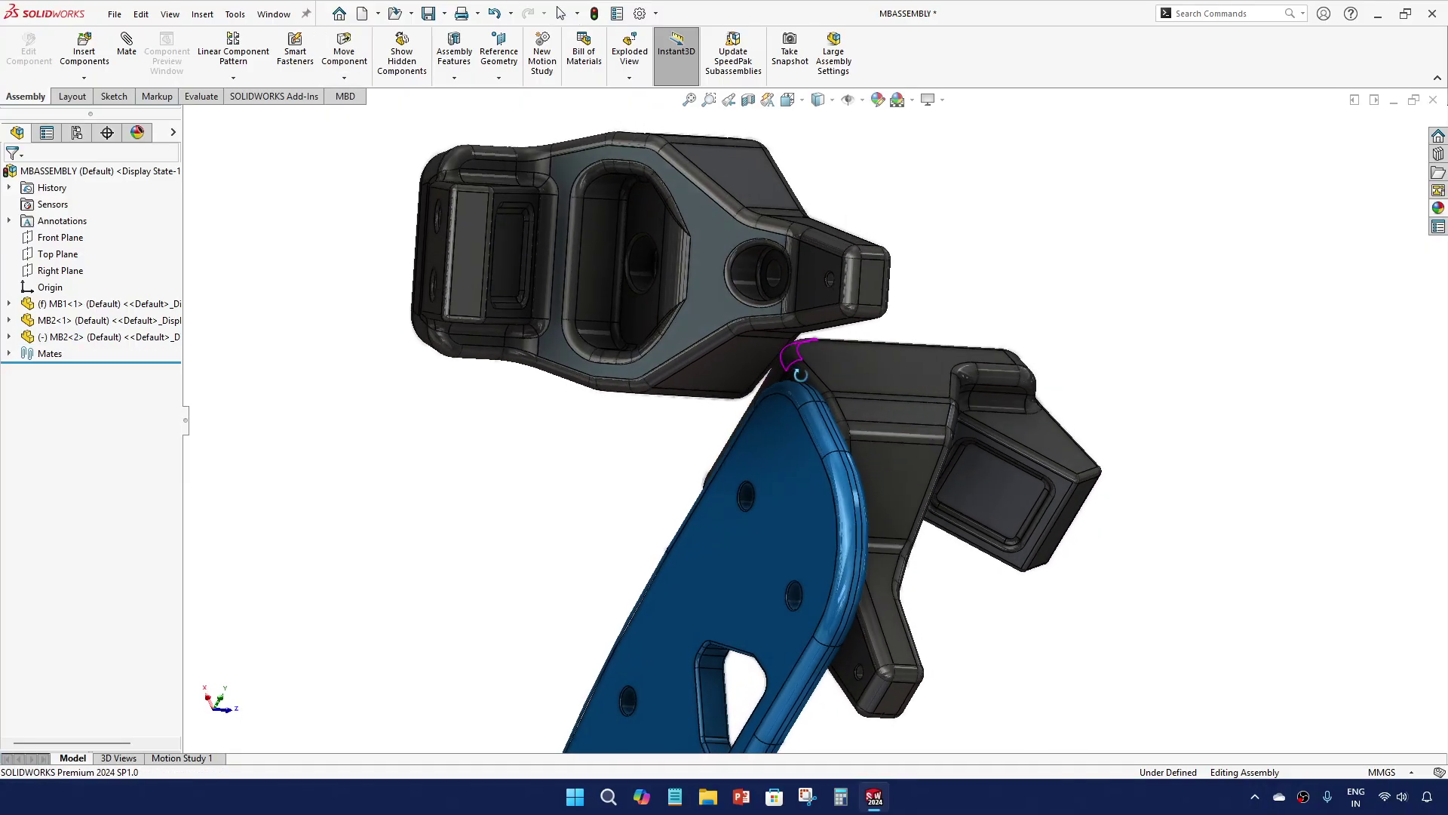
left_click(775, 287)
scroll(792, 596, "down", 3)
left_click(790, 593, "ctrl")
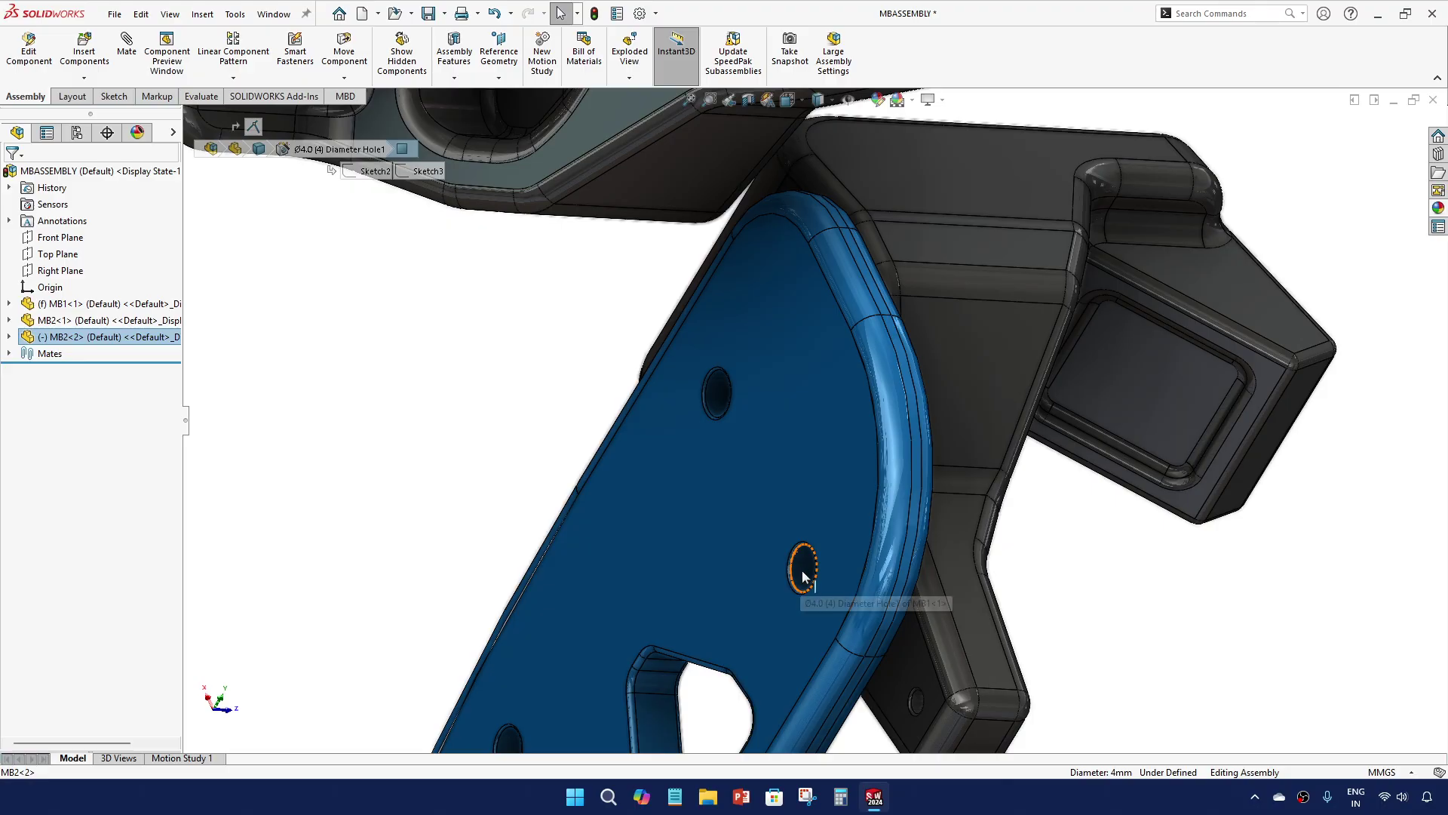
left_click(899, 558)
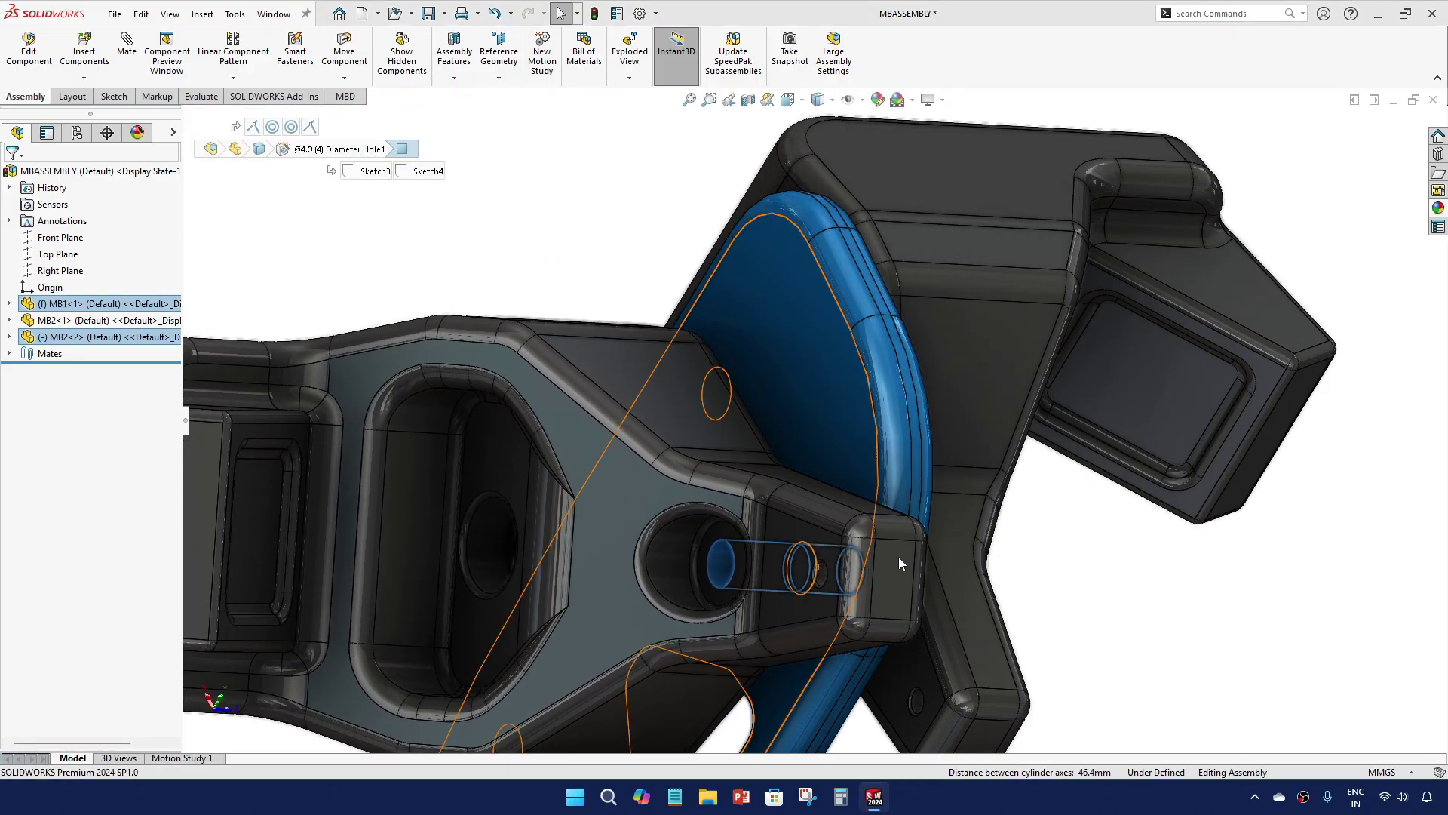
Swing the second MB2 upright and mate its pocket hole concentric with the remaining uppermost hole in MB1
scroll(677, 462, "up", 8)
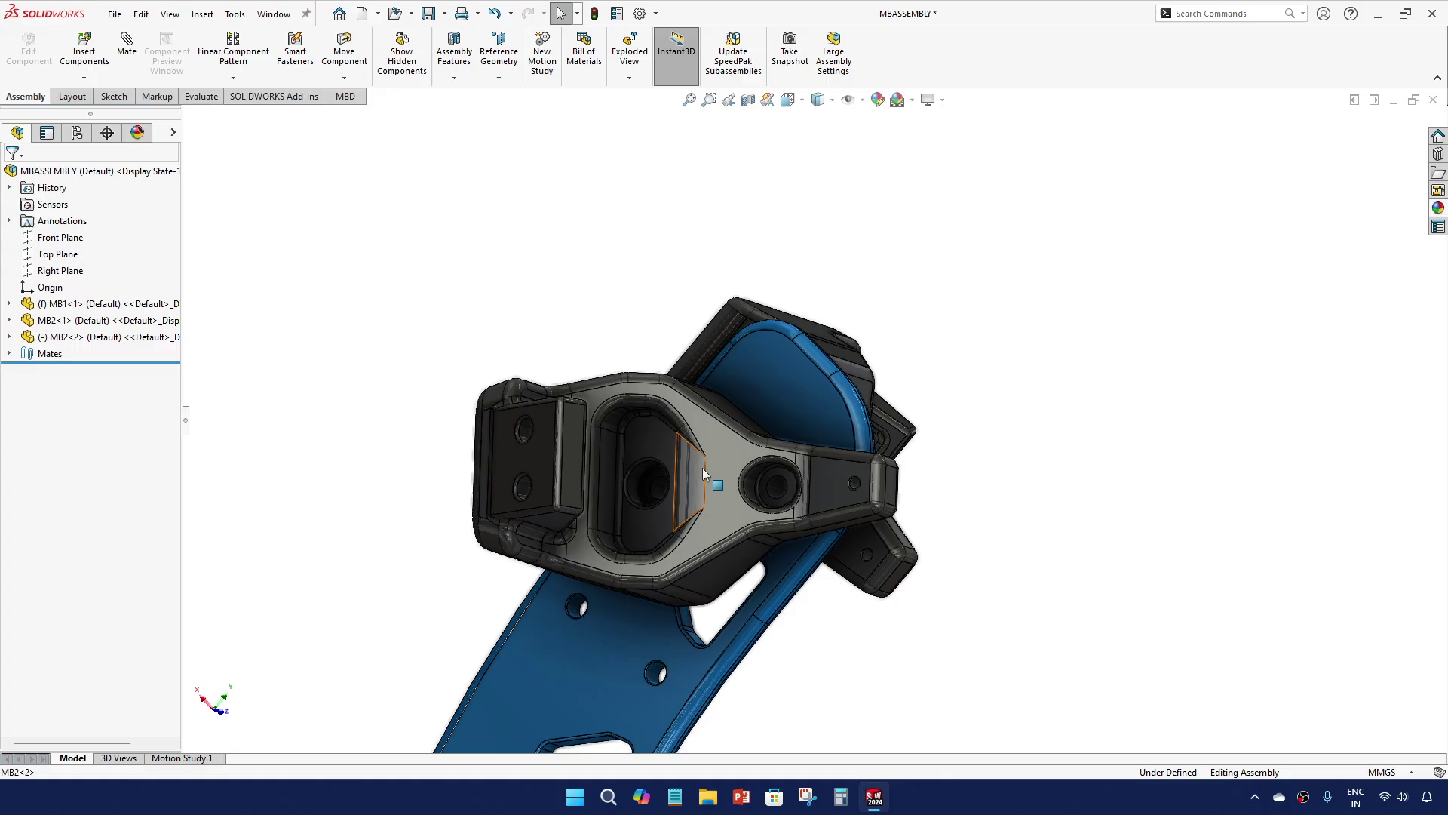
left_click_drag(703, 468, 852, 354)
left_click(1148, 536)
scroll(714, 409, "down", 3)
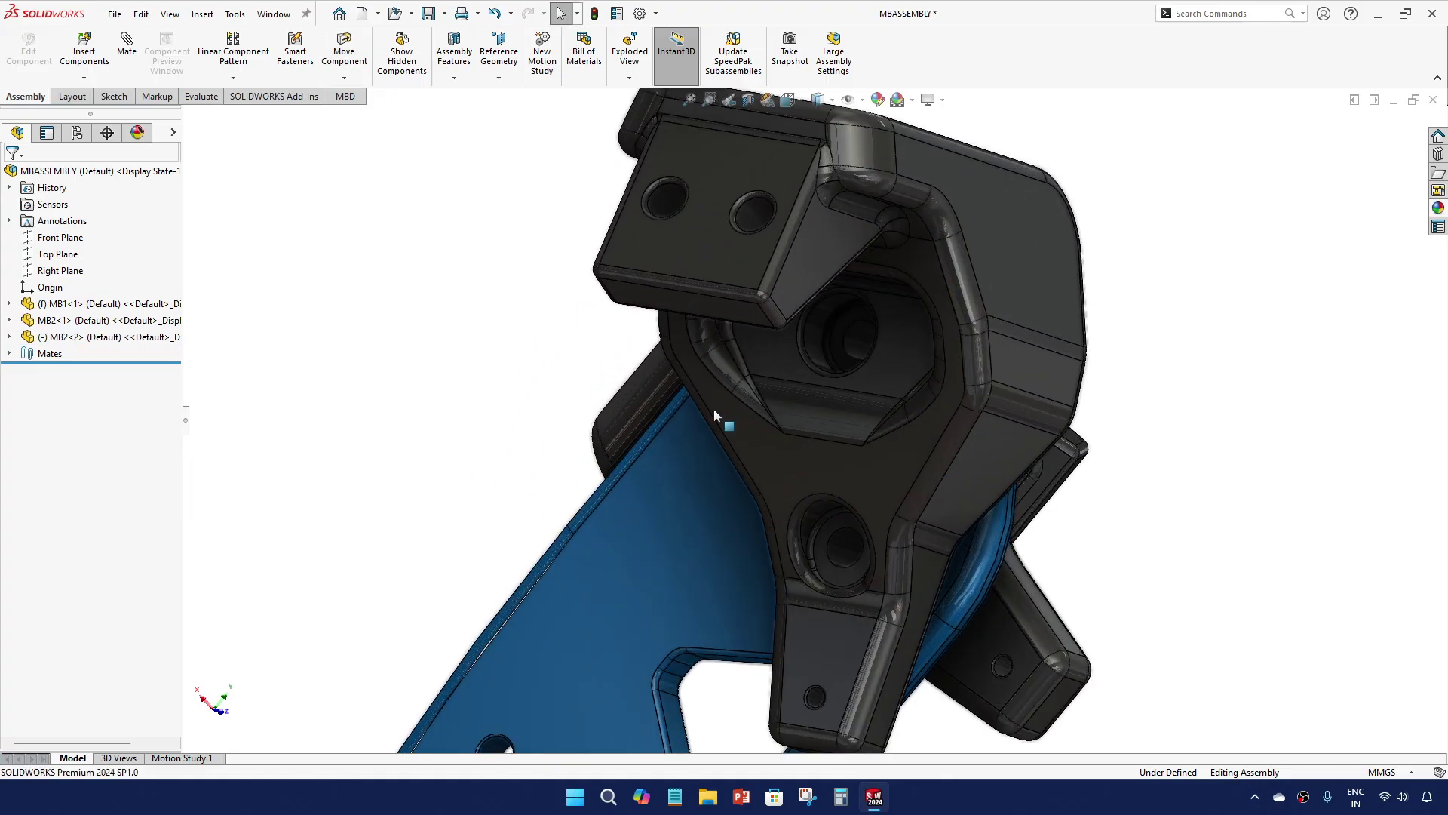
middle_click_drag(714, 409, 768, 396)
left_click(840, 332)
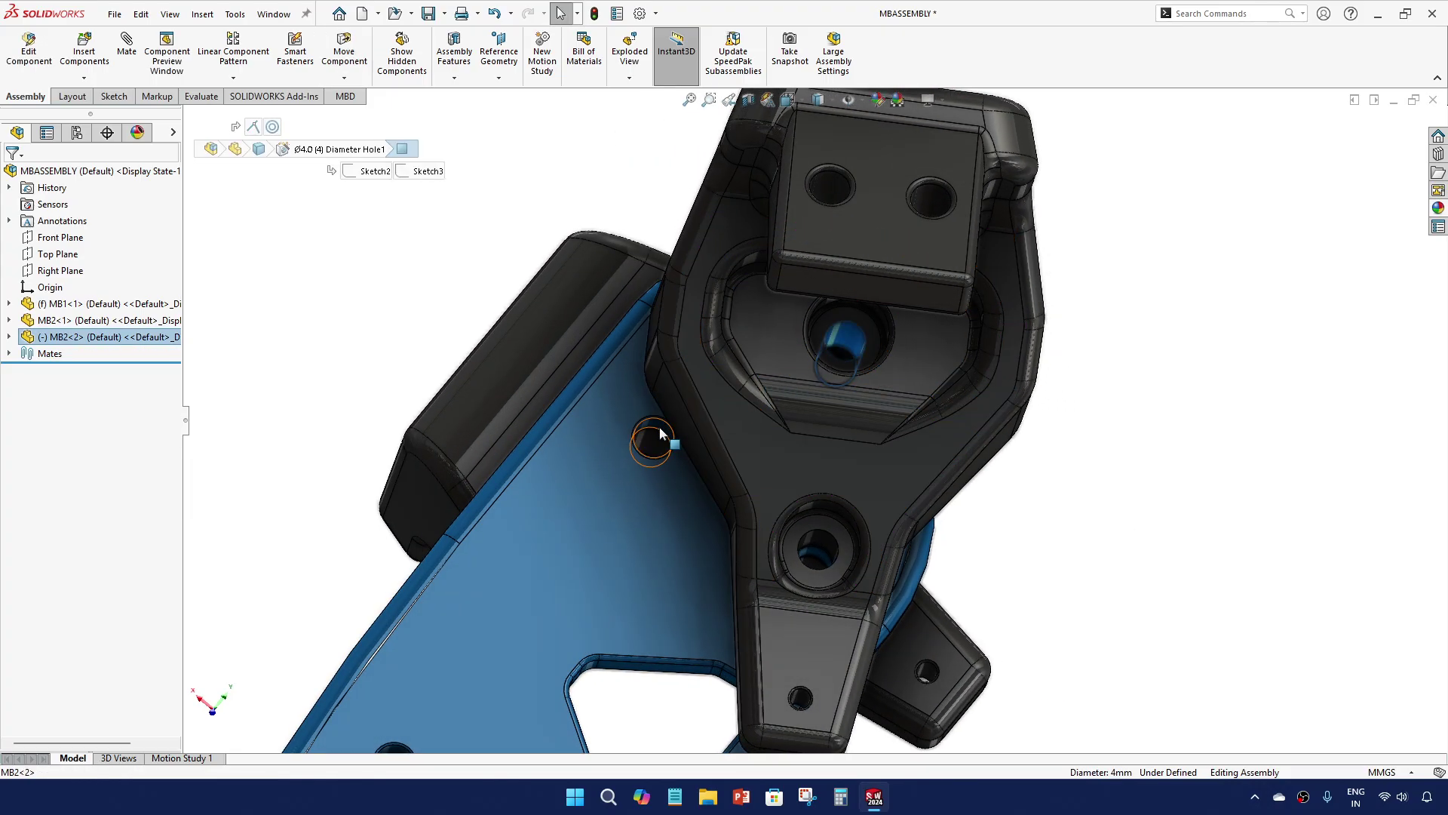
left_click(664, 431, "ctrl")
left_click(757, 414)
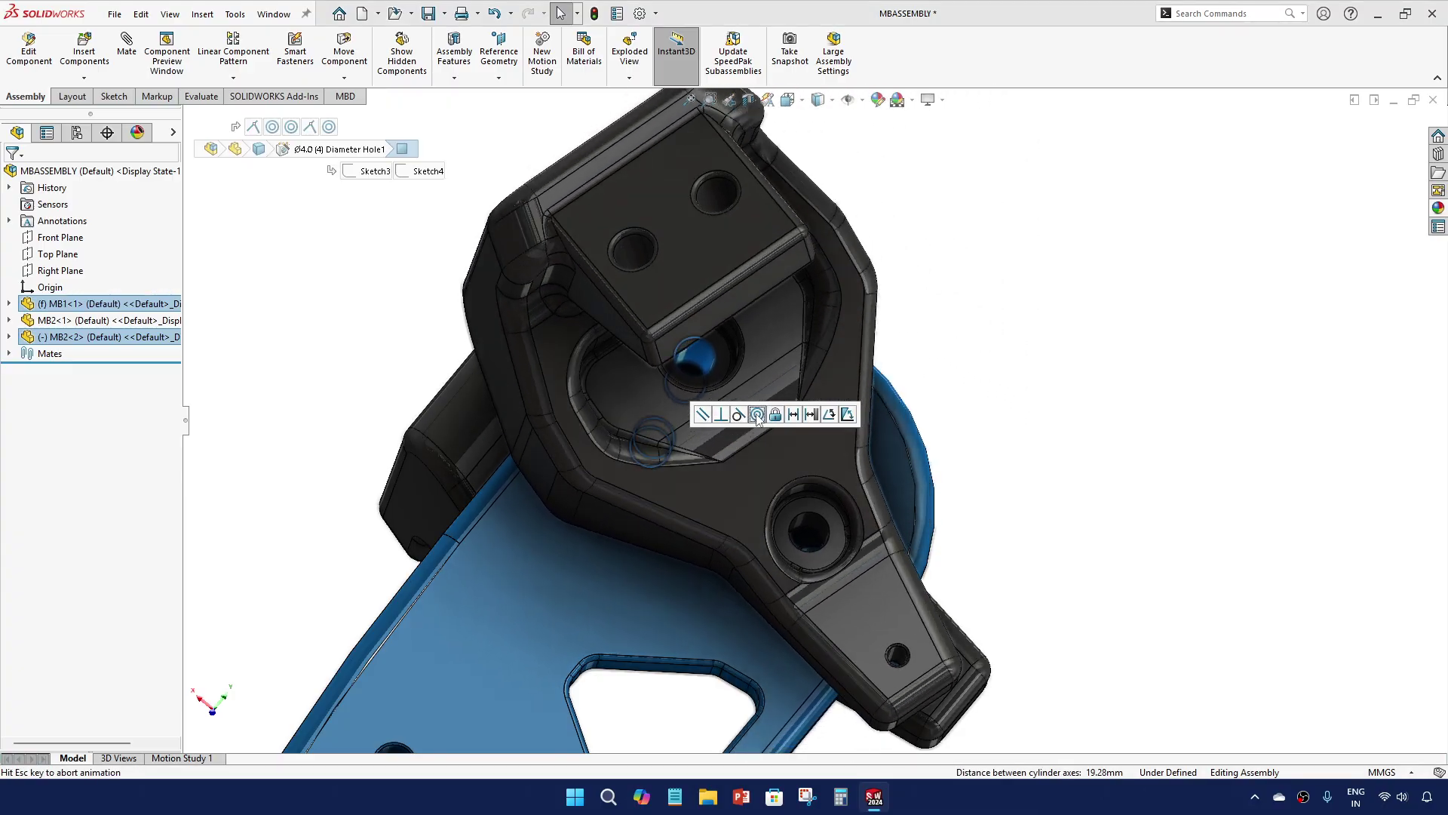
scroll(742, 441, "down", 4)
middle_click_drag(742, 441, 602, 546)
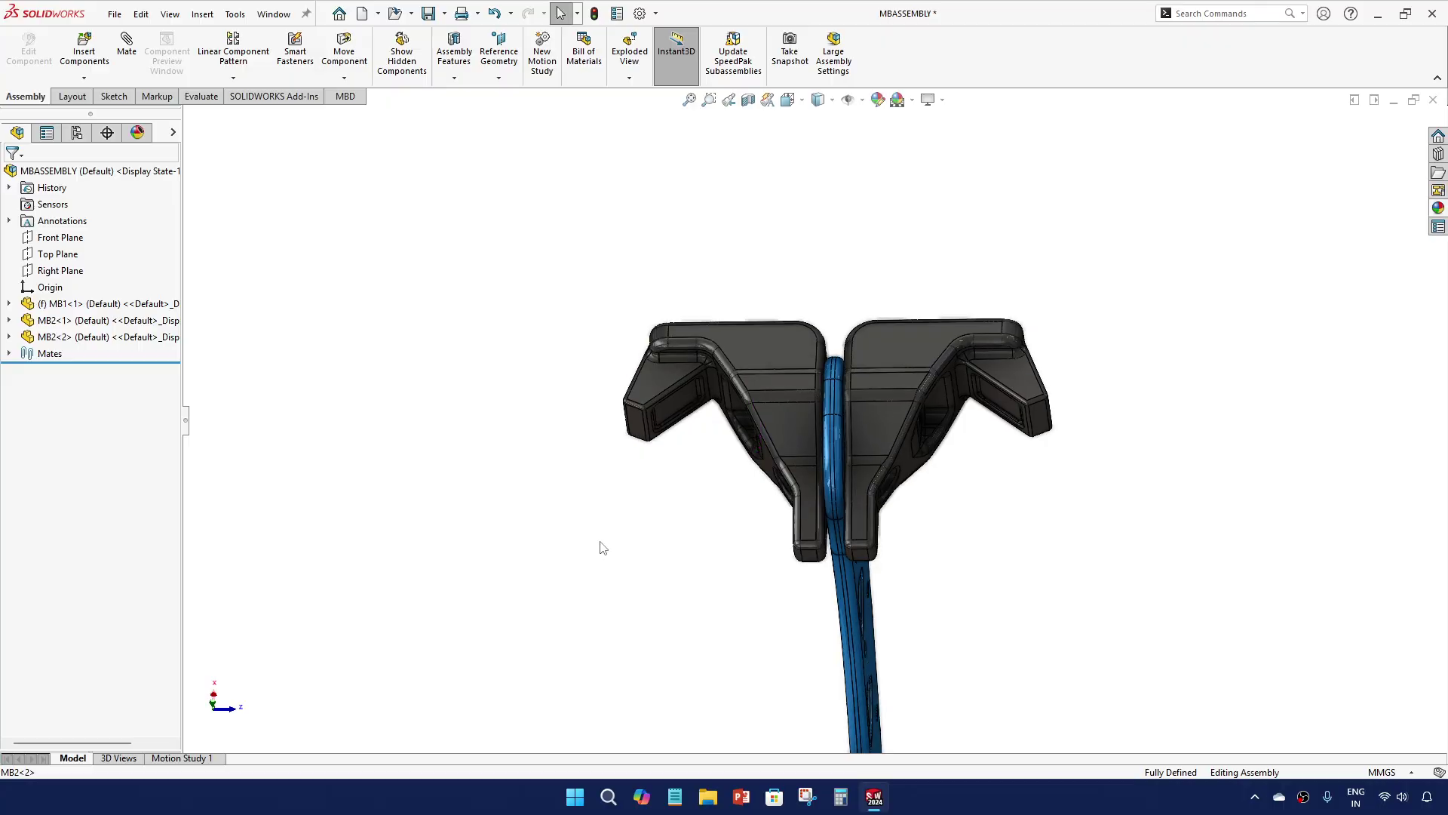
Insert the part MB3 from the MECHANICAL BACKBONE folder and place it above the two MB2 brackets
left_click(83, 47)
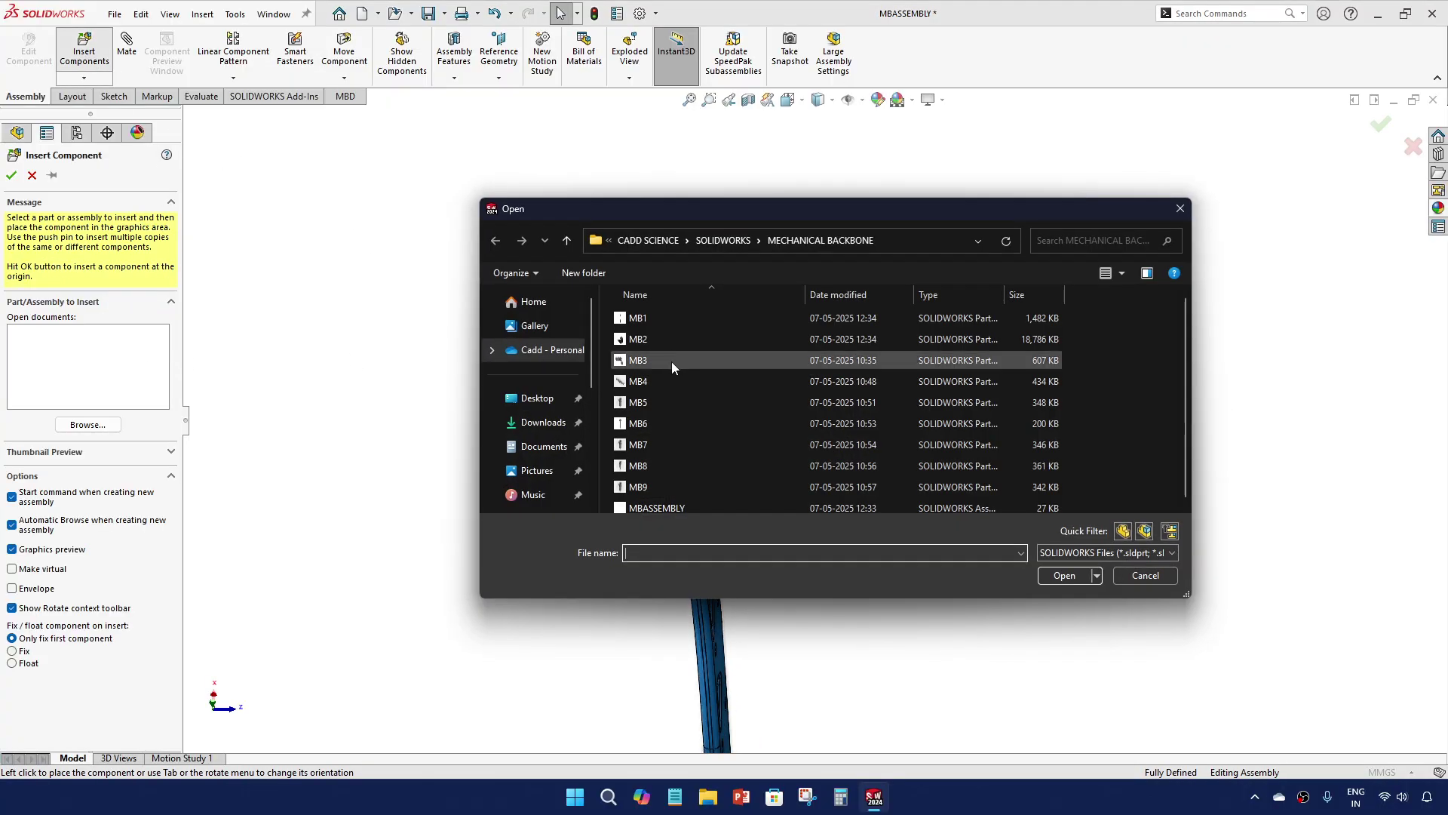
left_click(671, 361)
left_click(1061, 577)
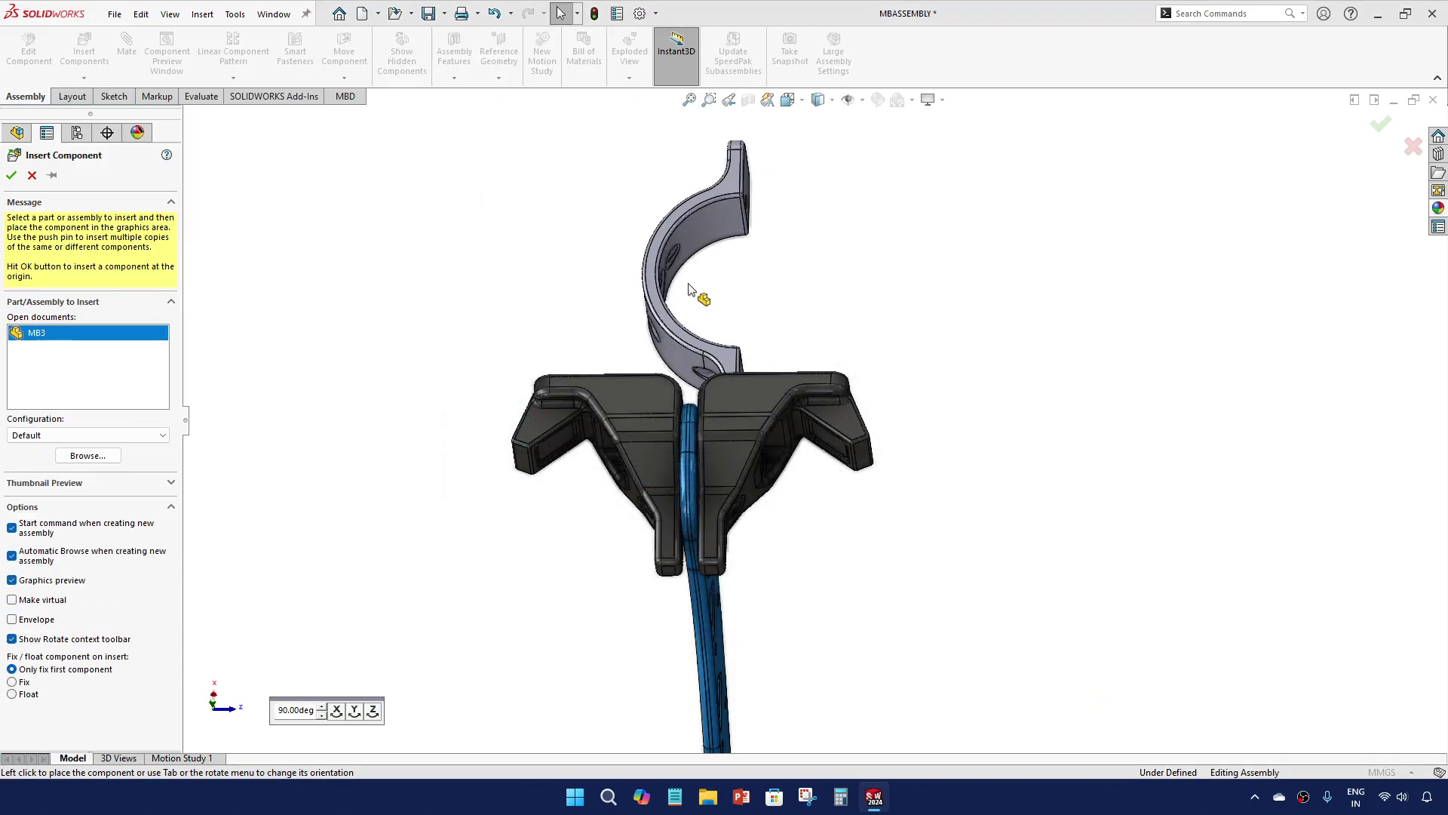
left_click(846, 281)
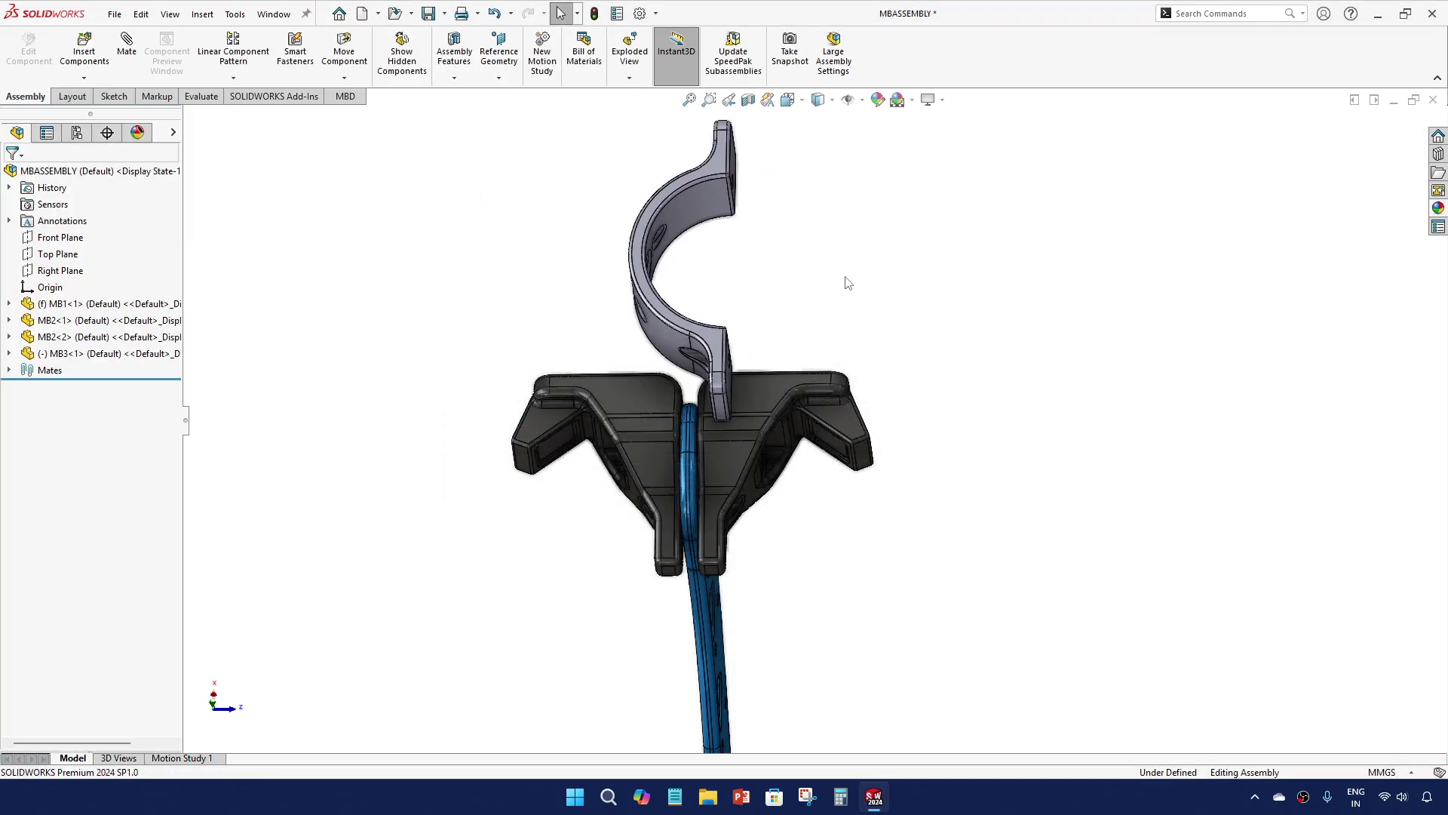
Colour MB3 dark grey at part document level from within the assembly
right_click(161, 359)
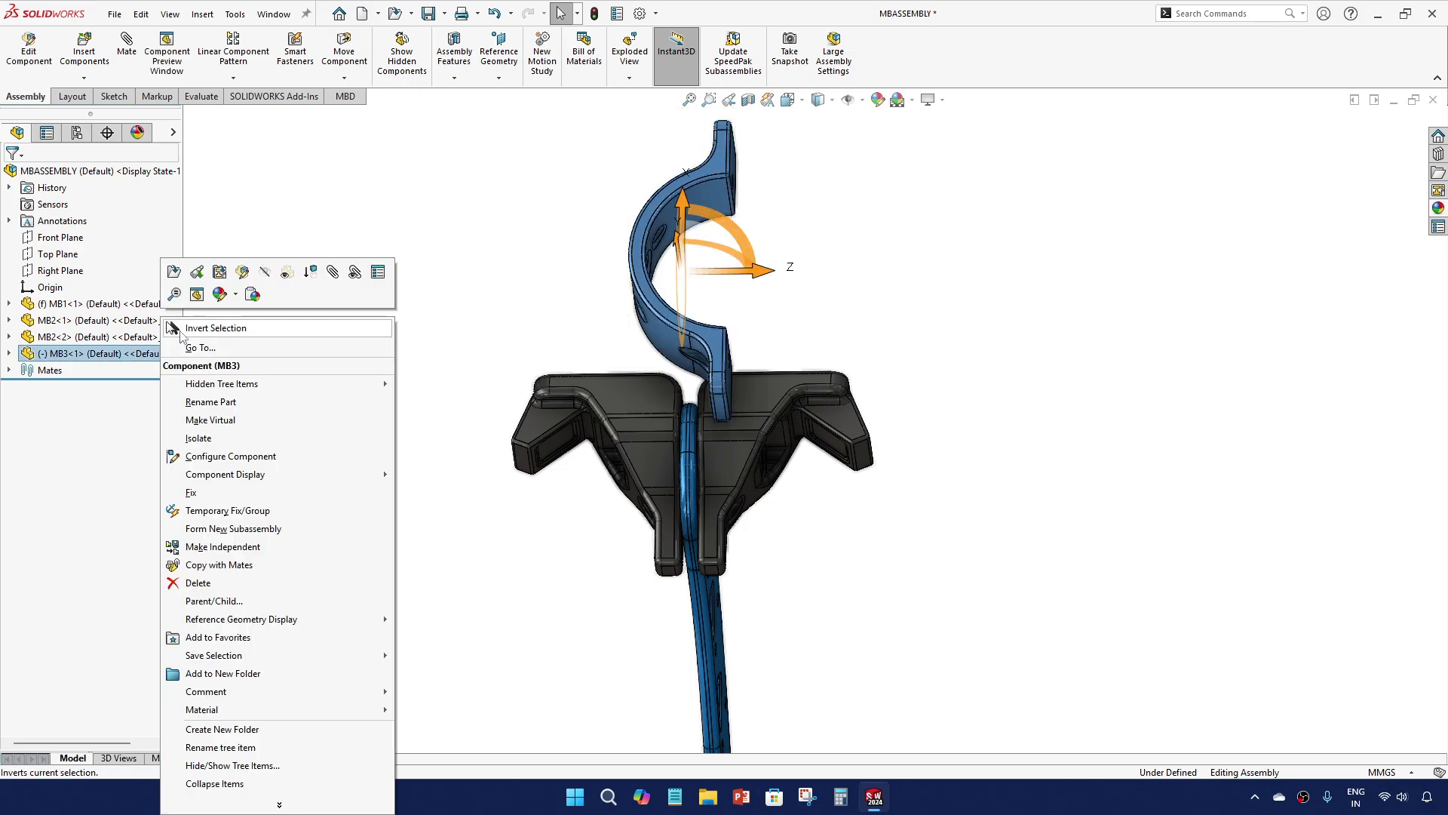
left_click(236, 297)
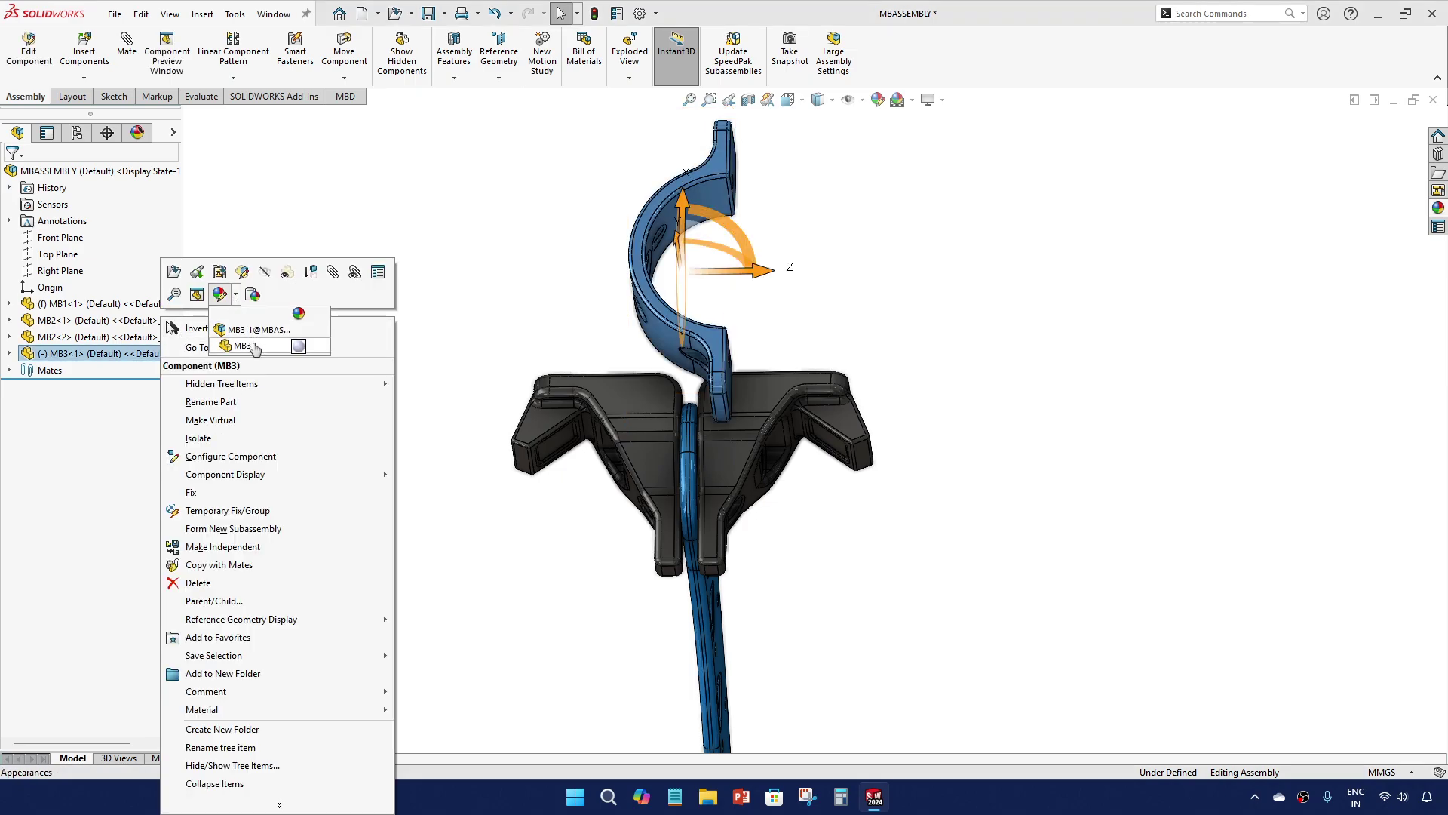
left_click(255, 348)
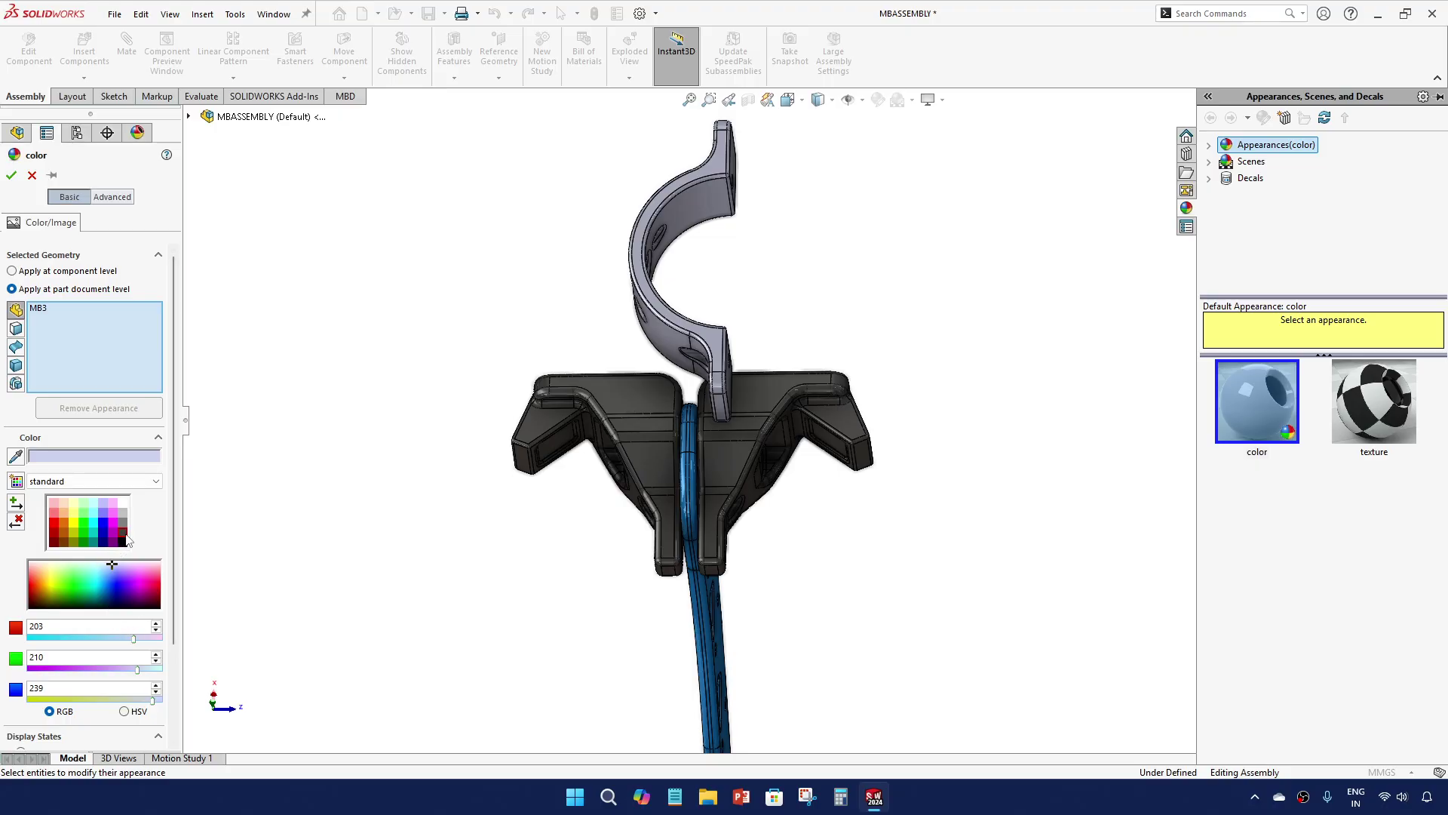
left_click(125, 535)
left_click(10, 177)
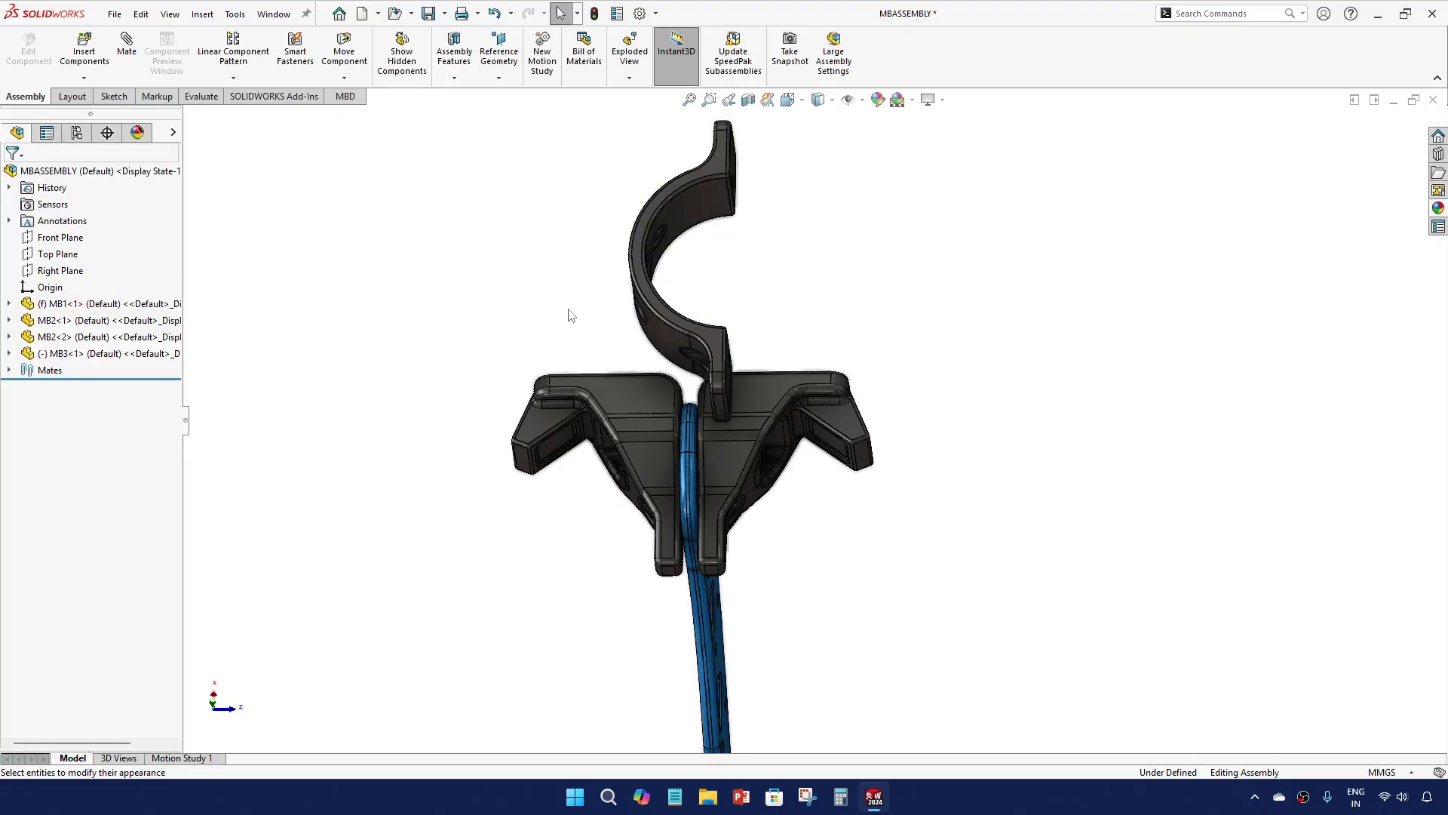
Mate the flat flange face of the MB3 half clamp coincident with the rim face around the recess in the first MB2
scroll(713, 151, "down", 3)
middle_click_drag(718, 219, 690, 220)
left_click(762, 181)
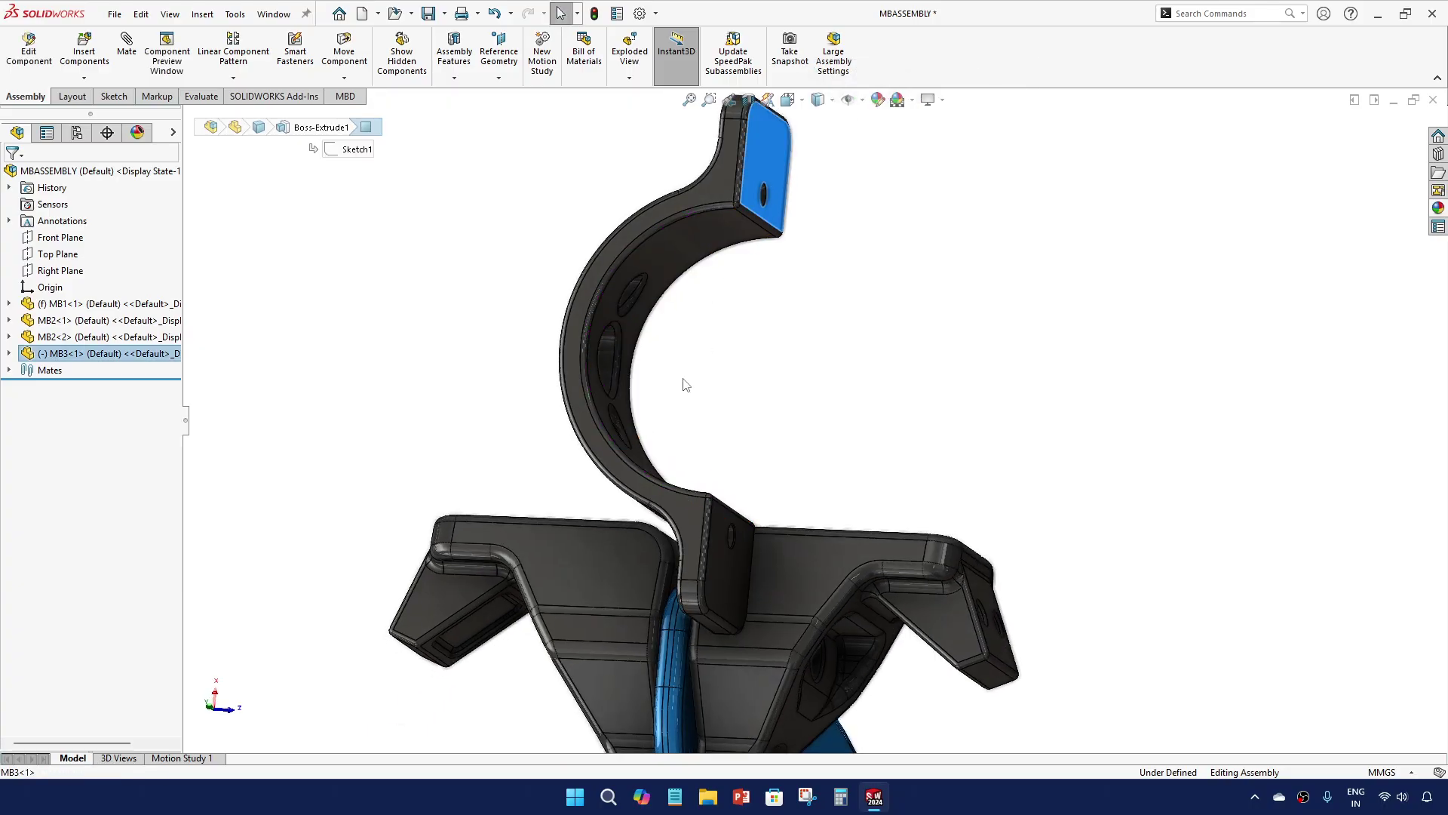
middle_click_drag(685, 382, 713, 552)
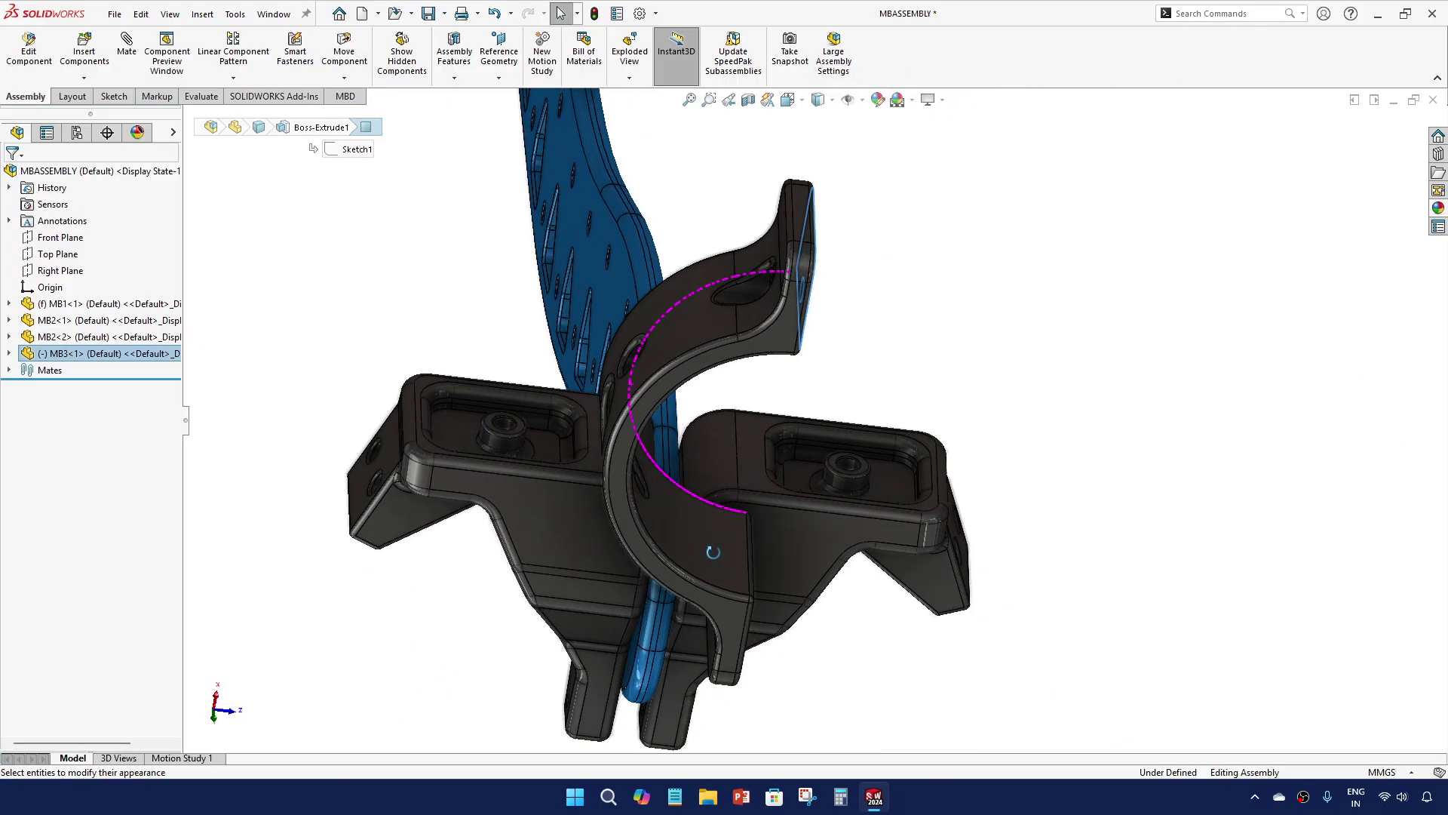
left_click(866, 465, "ctrl")
left_click(909, 454)
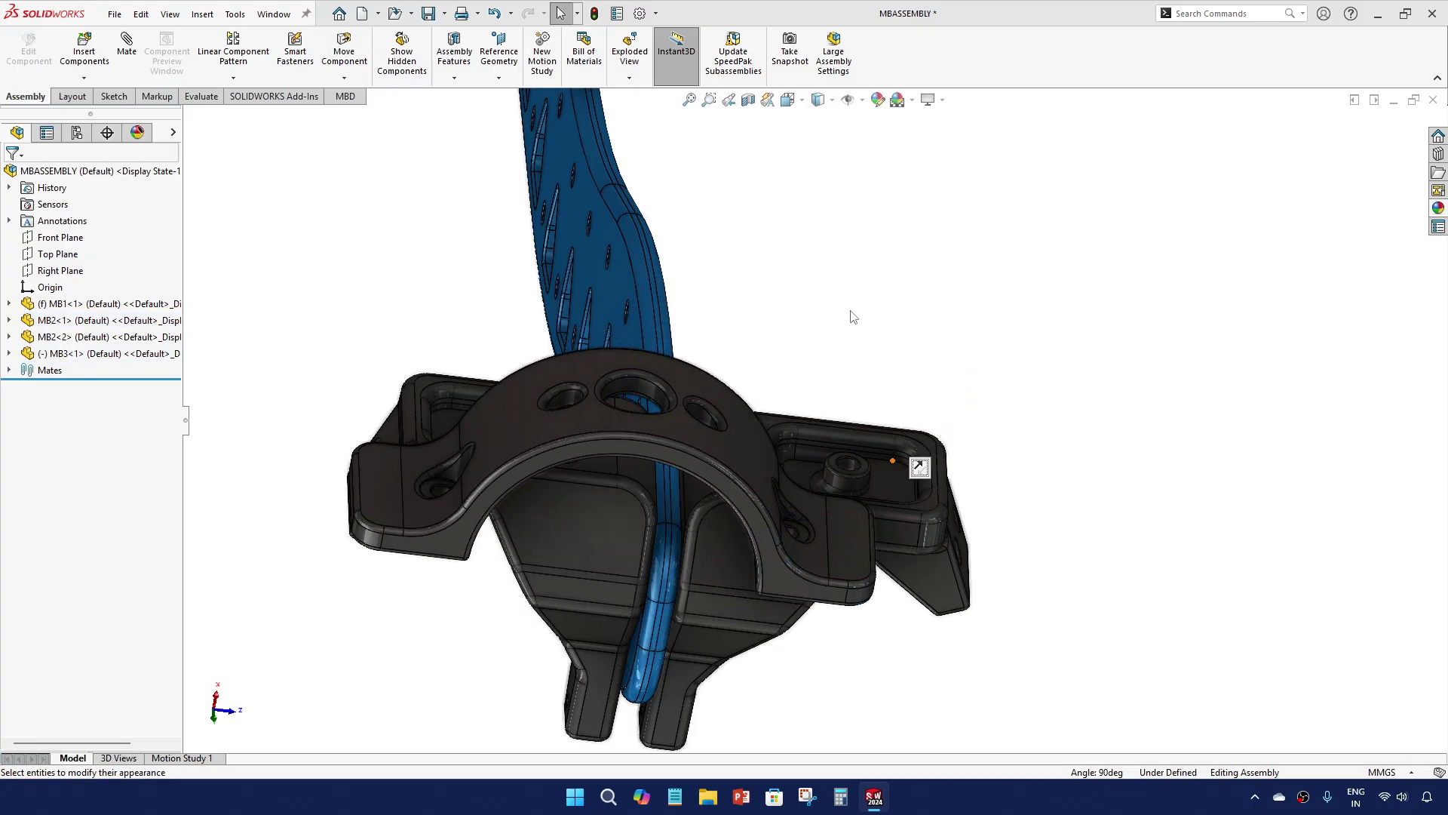
Mate the 4 mm hole in MB3's flange concentric with the hole in the raised boss of the first MB2
scroll(795, 532, "down", 5)
left_click(792, 508)
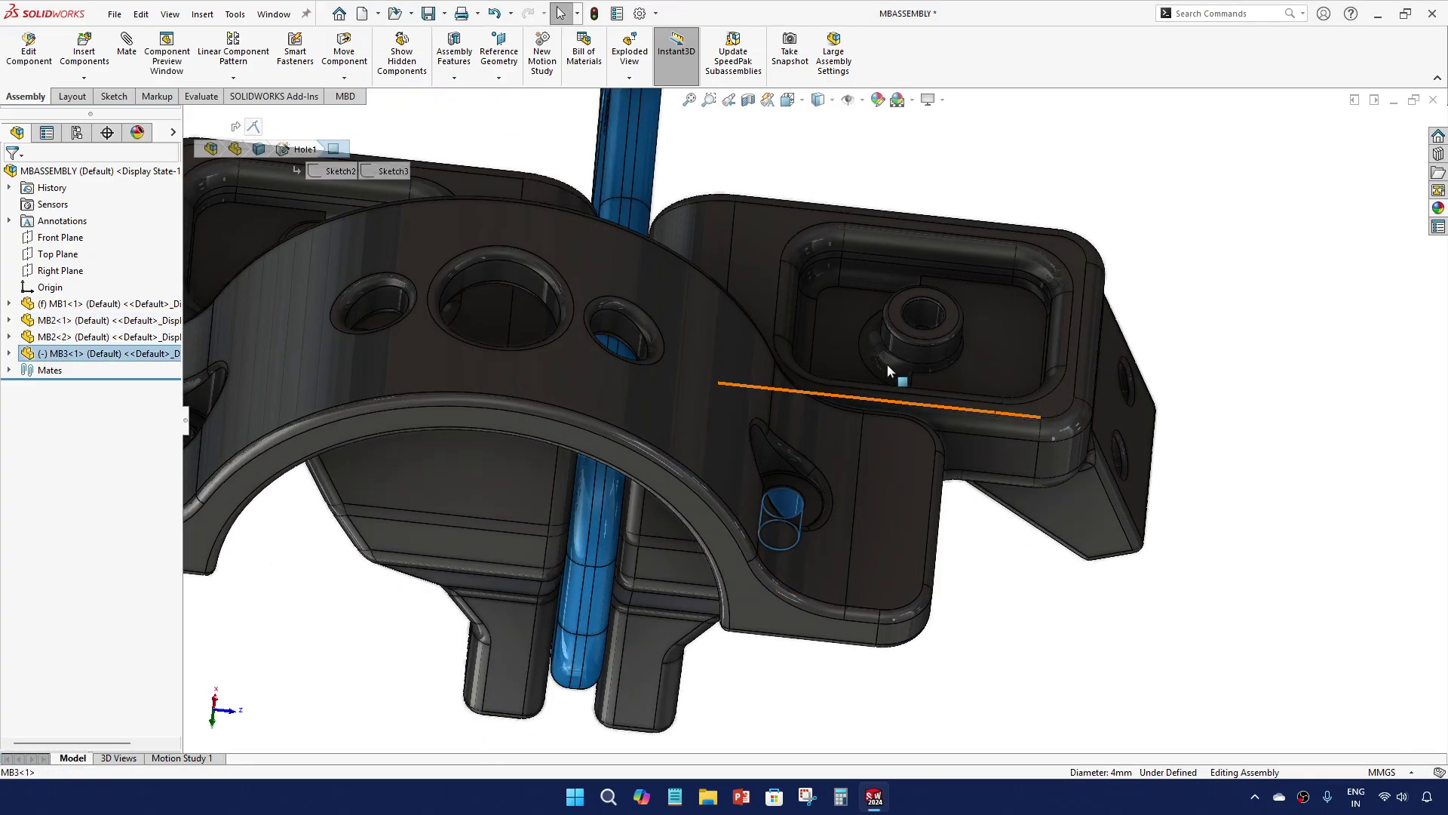
left_click(917, 320, "ctrl")
left_click(1016, 304)
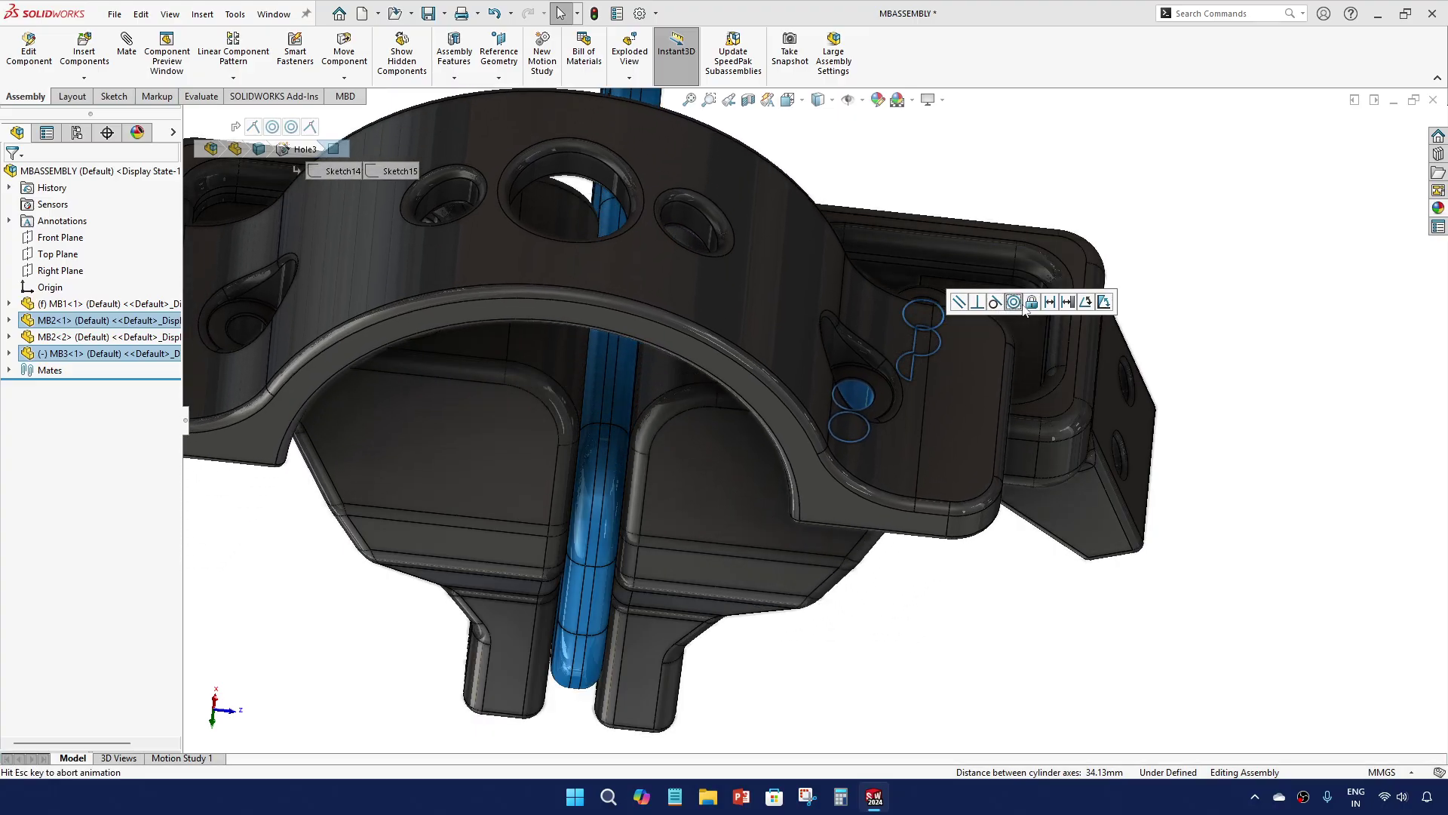
Swing MB3 clear of the second MB2 and mate its other flange hole concentric with the hole in that bracket's raised boss
scroll(1039, 487, "up", 5)
scroll(606, 368, "down", 3)
left_click_drag(607, 373, 641, 195)
middle_click_drag(670, 256, 682, 288)
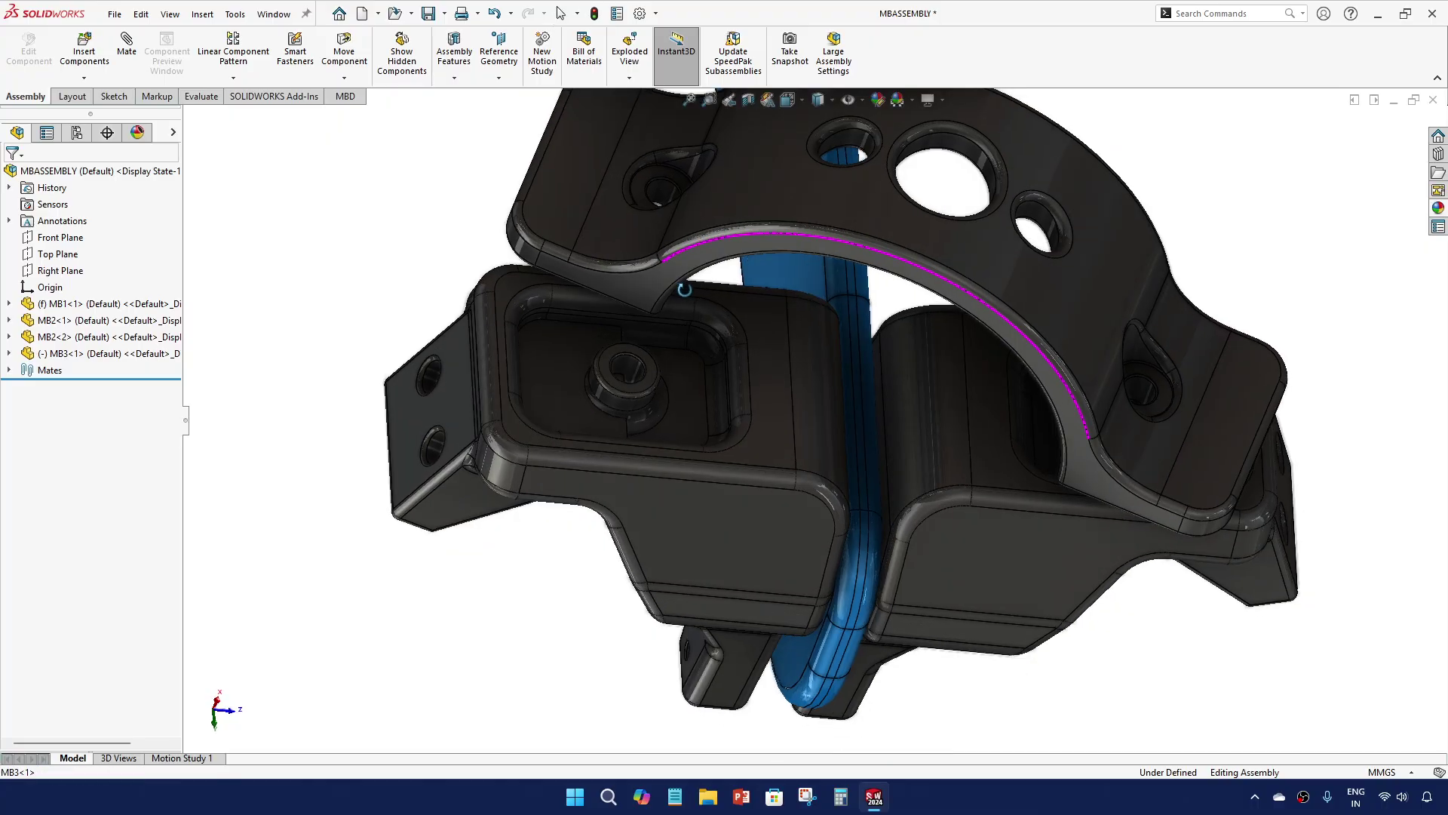
left_click(655, 189)
left_click(636, 375, "ctrl")
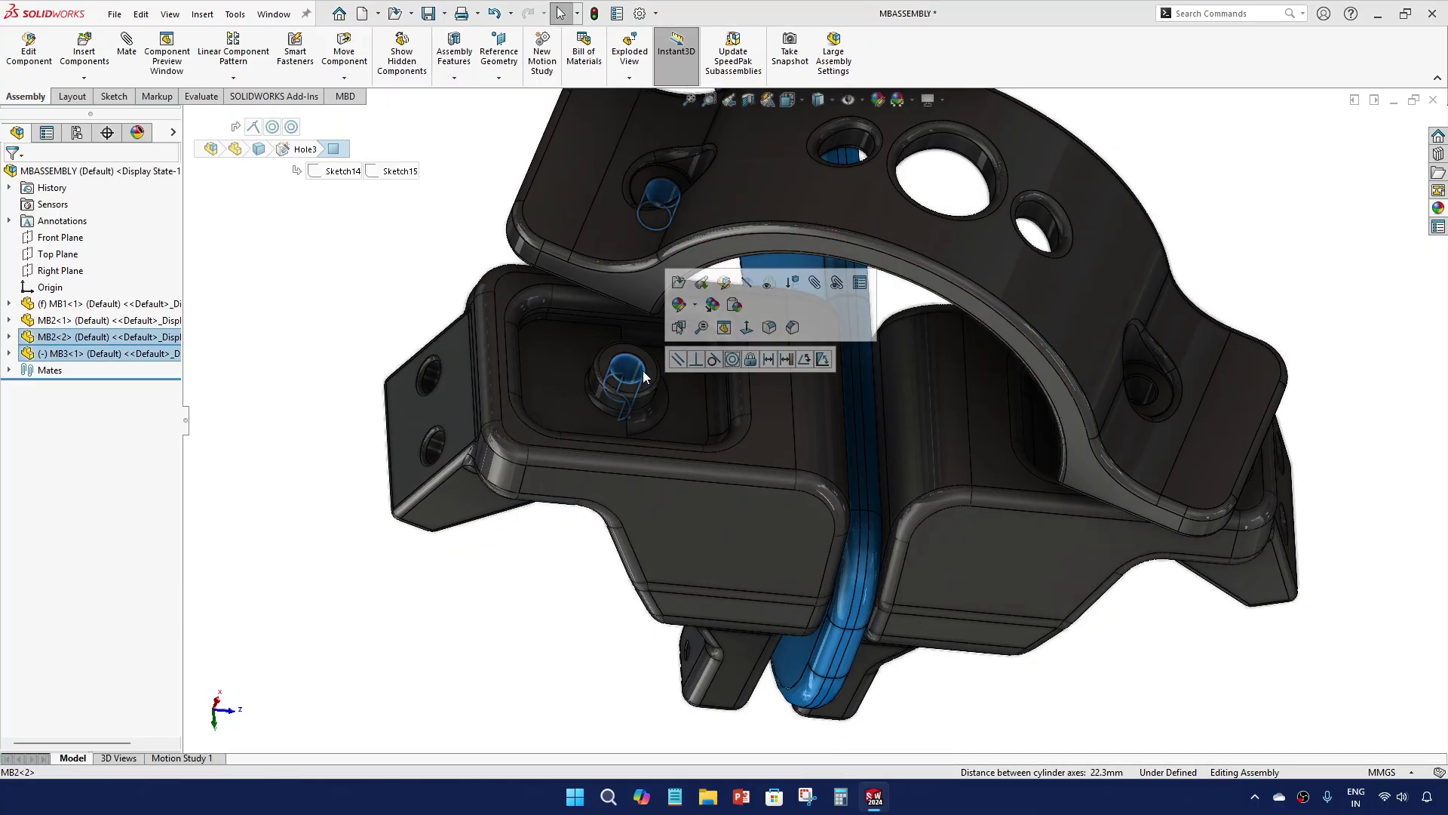
left_click(728, 358)
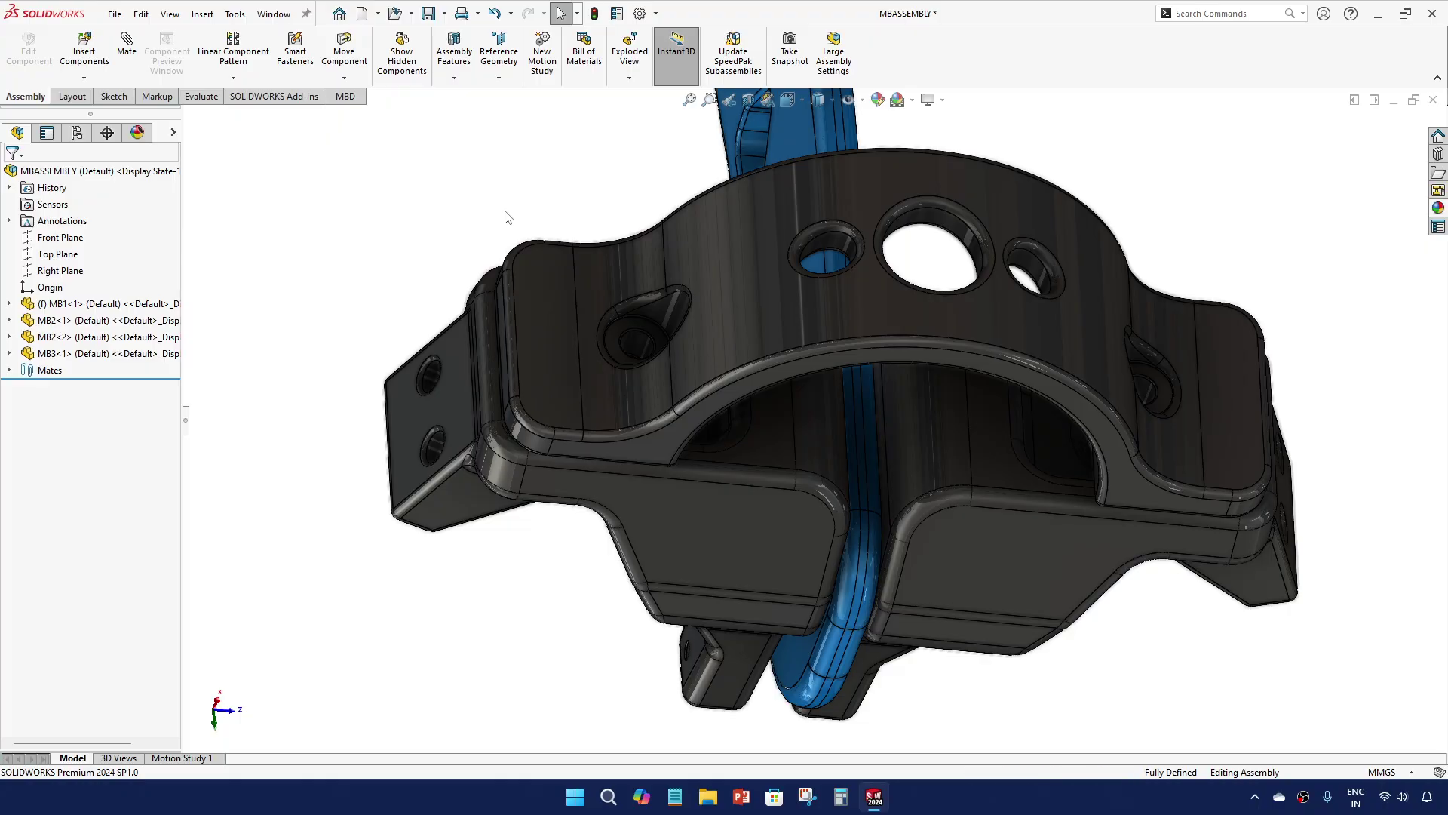
Insert the part MB4 from the MECHANICAL BACKBONE folder and place it beside the clamp brackets
scroll(904, 410, "up", 4)
scroll(903, 410, "down", 3)
middle_click_drag(858, 427, 829, 273)
scroll(736, 477, "up", 2)
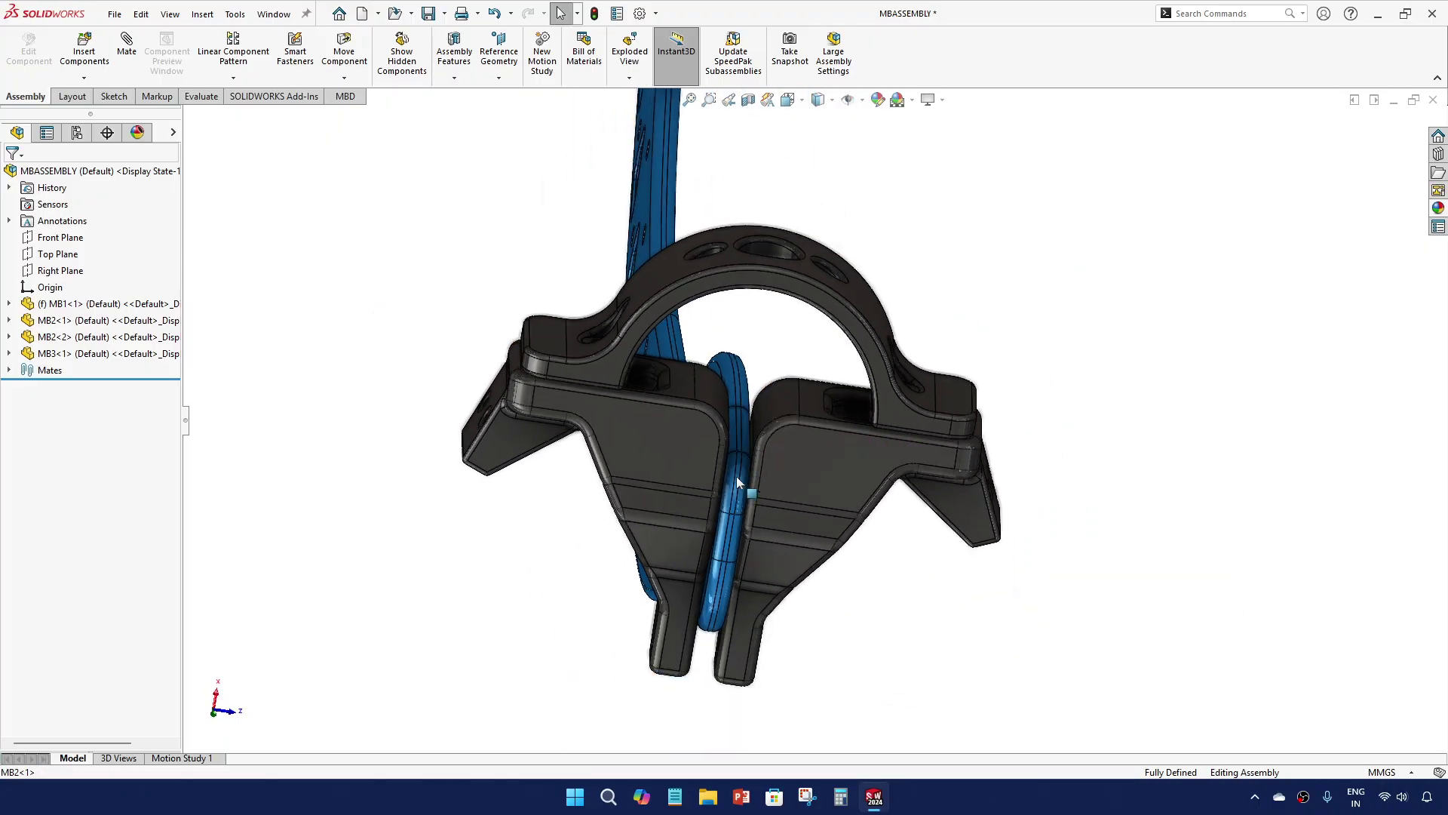
middle_click_drag(737, 477, 823, 462)
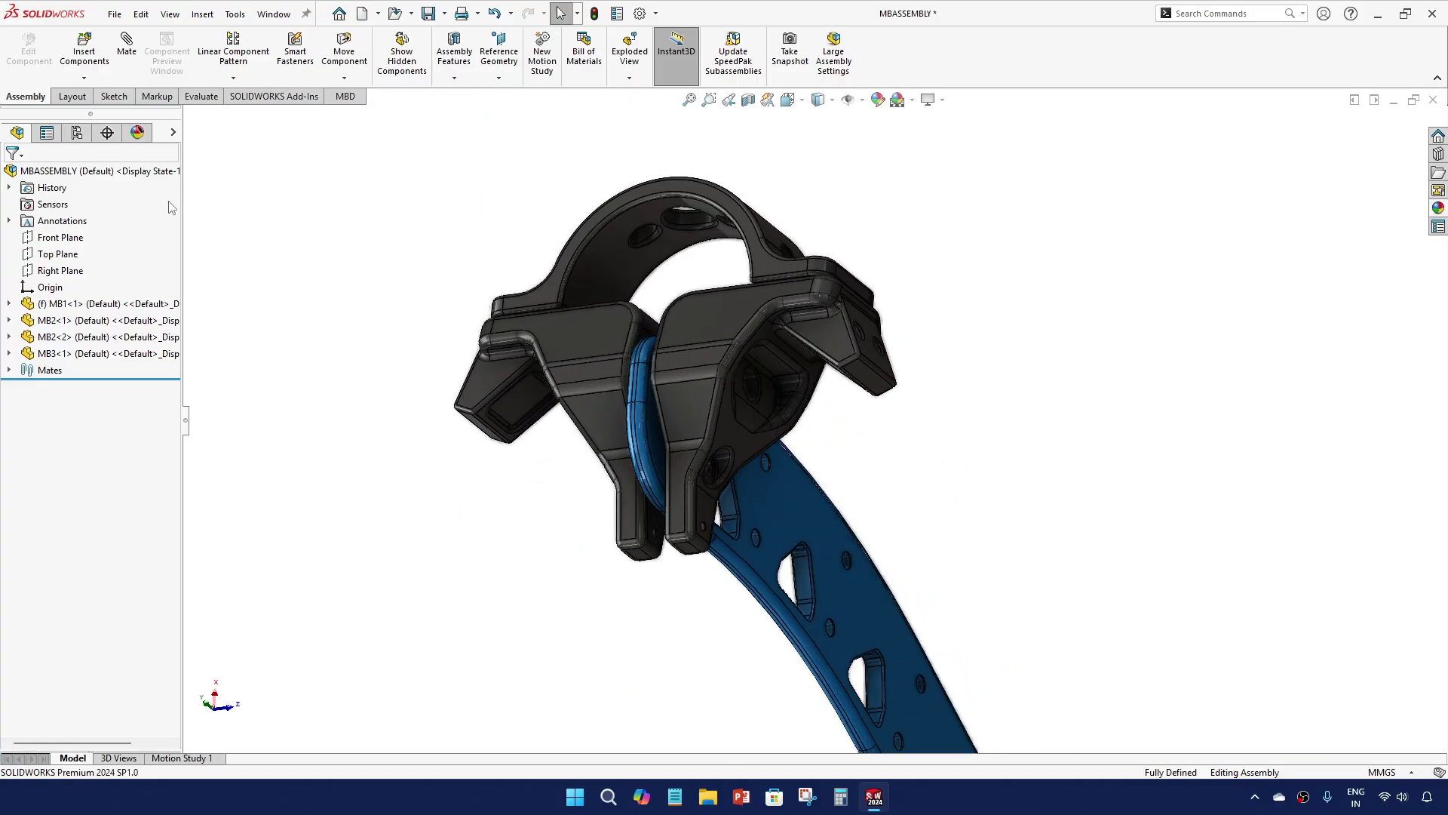
left_click(78, 51)
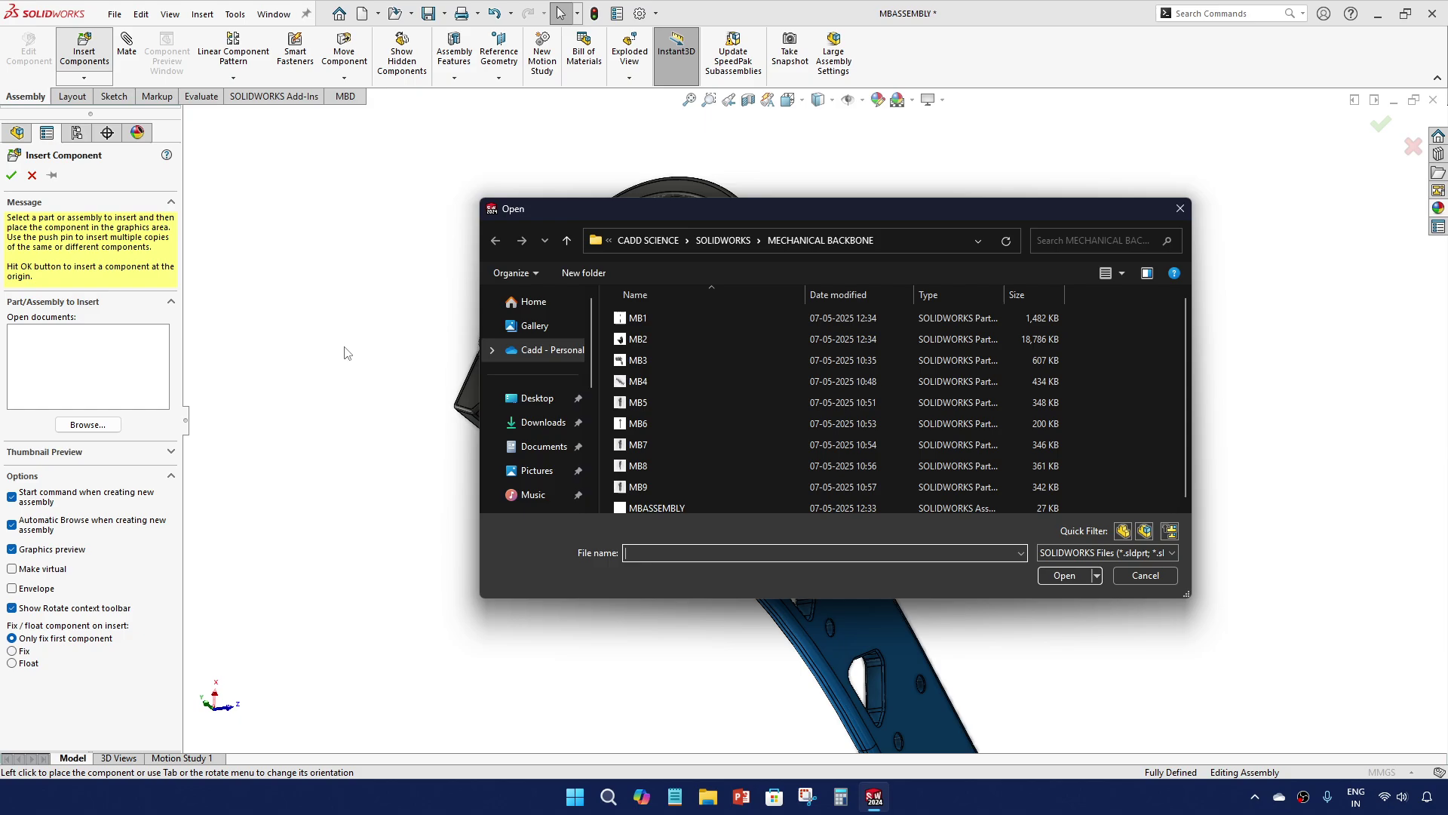
left_click(658, 382)
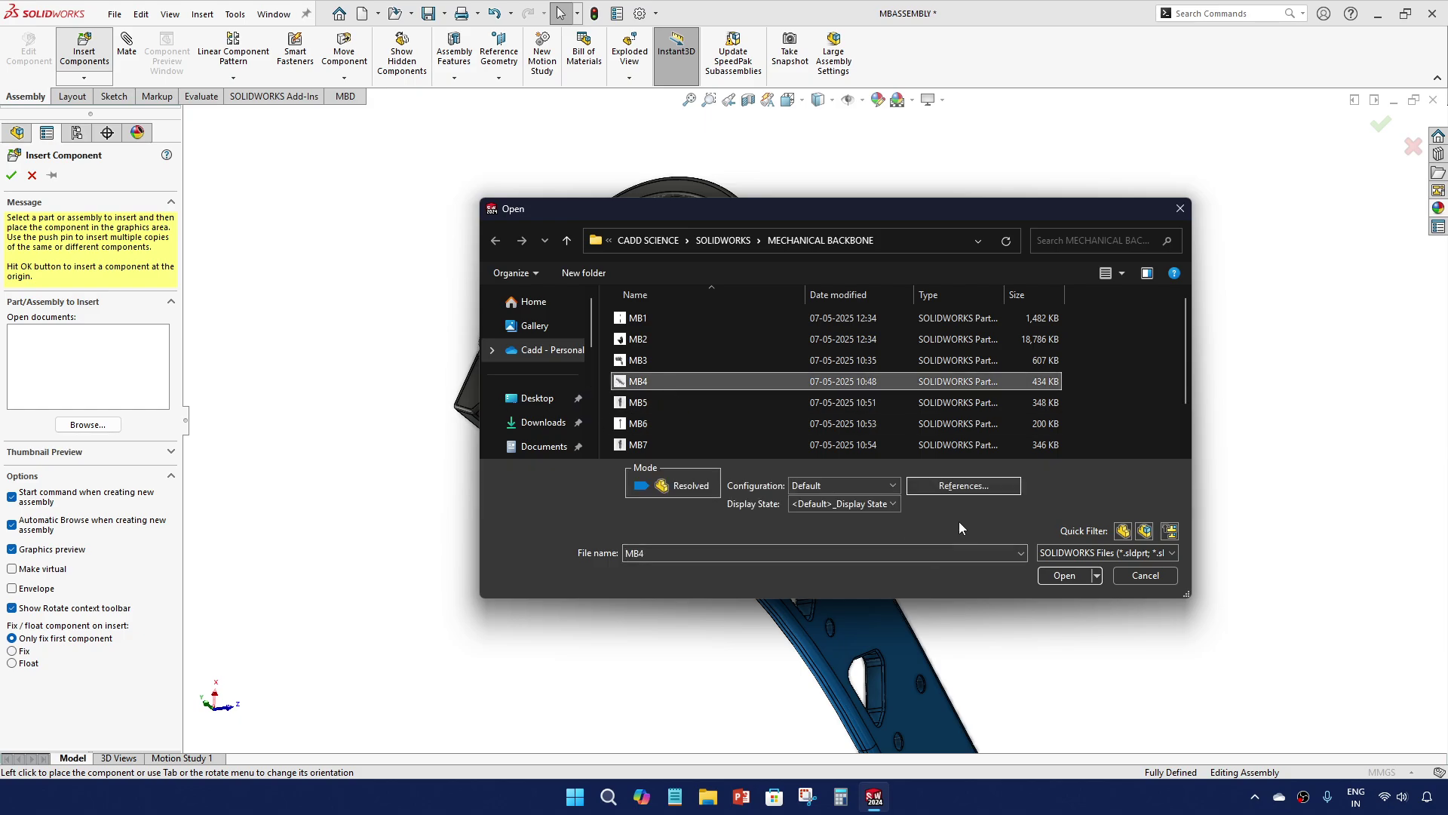
left_click(1061, 579)
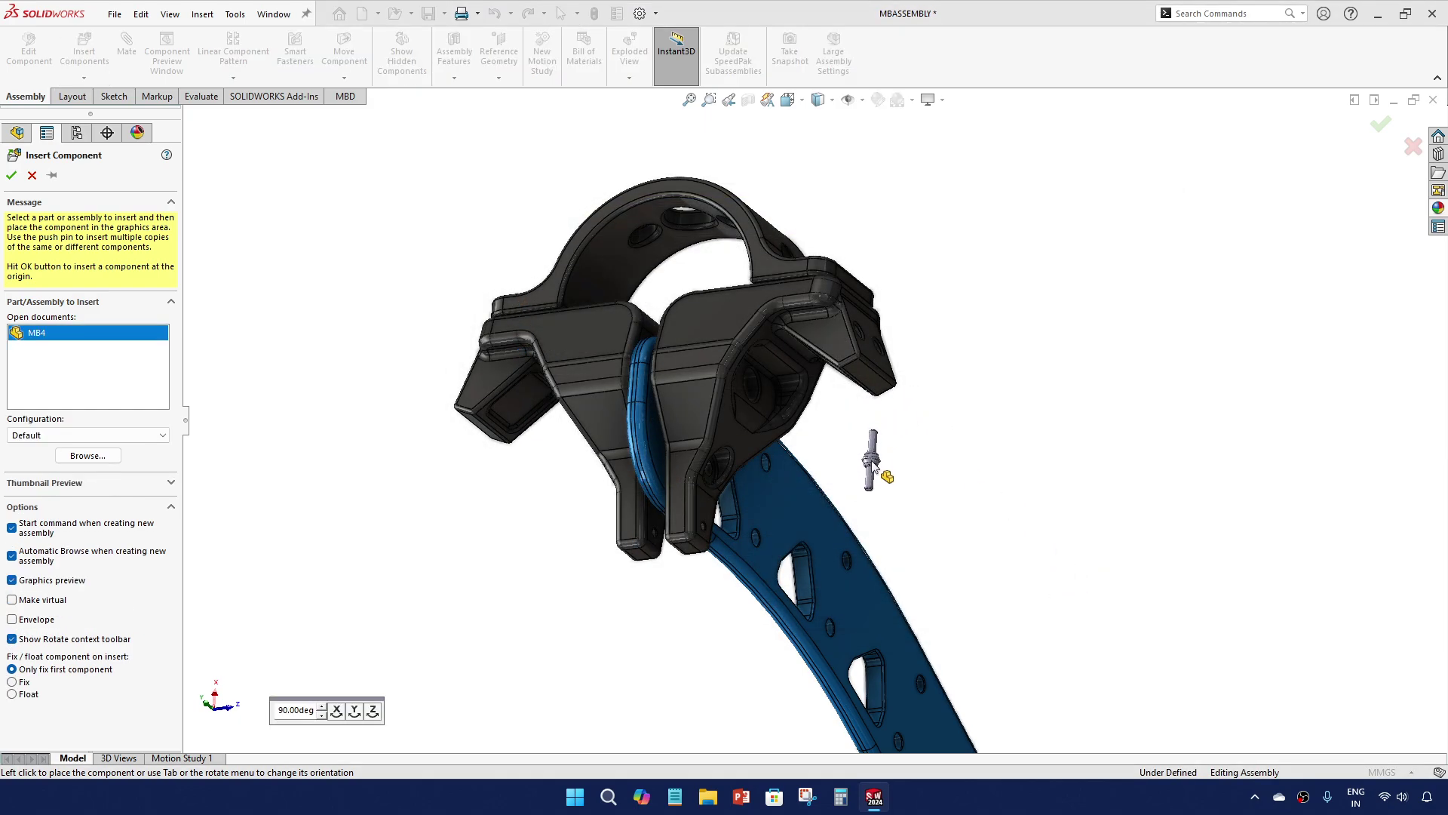
left_click(874, 466)
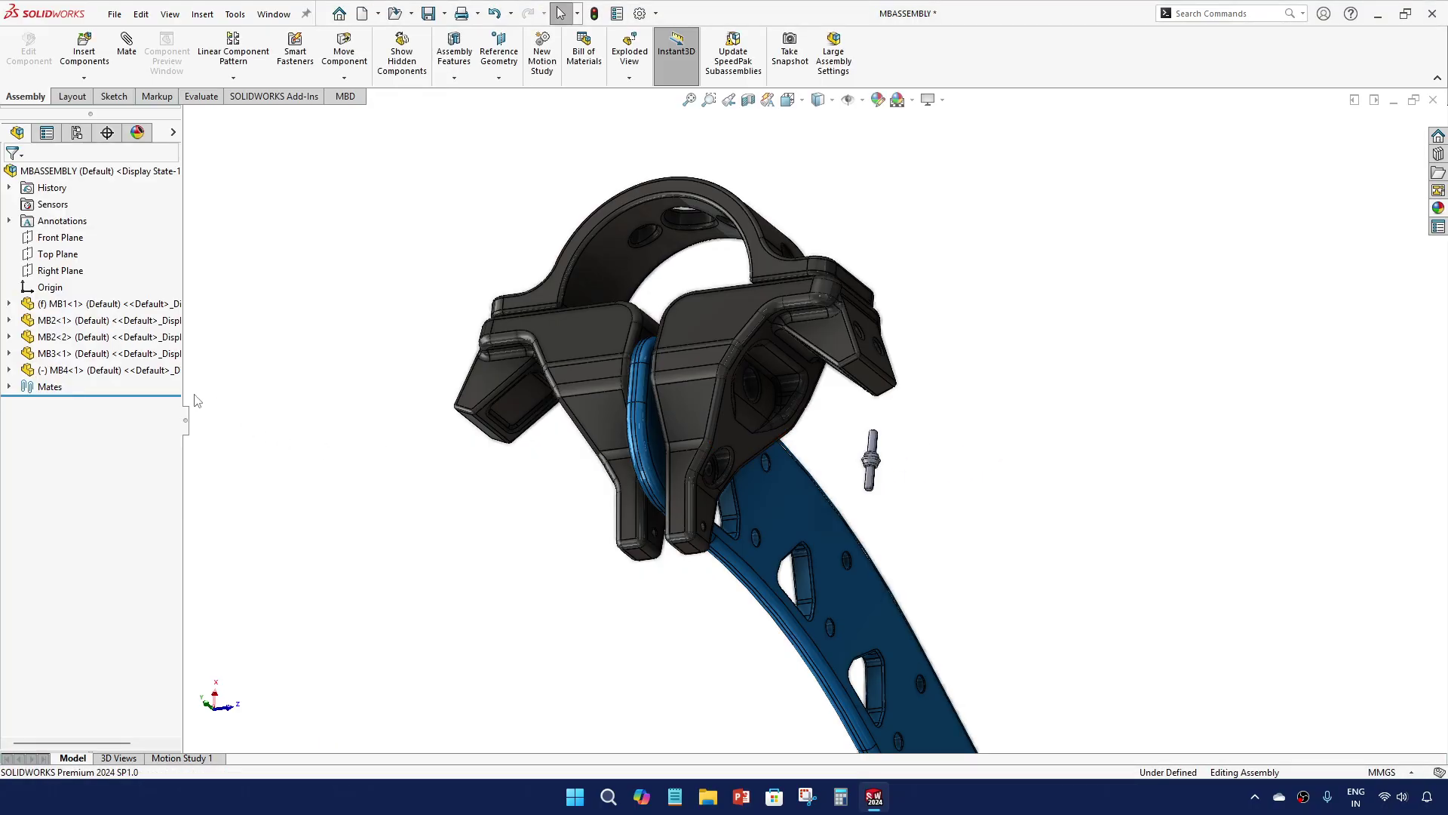
Colour MB4 dark grey at part document level from within the assembly
right_click(157, 374)
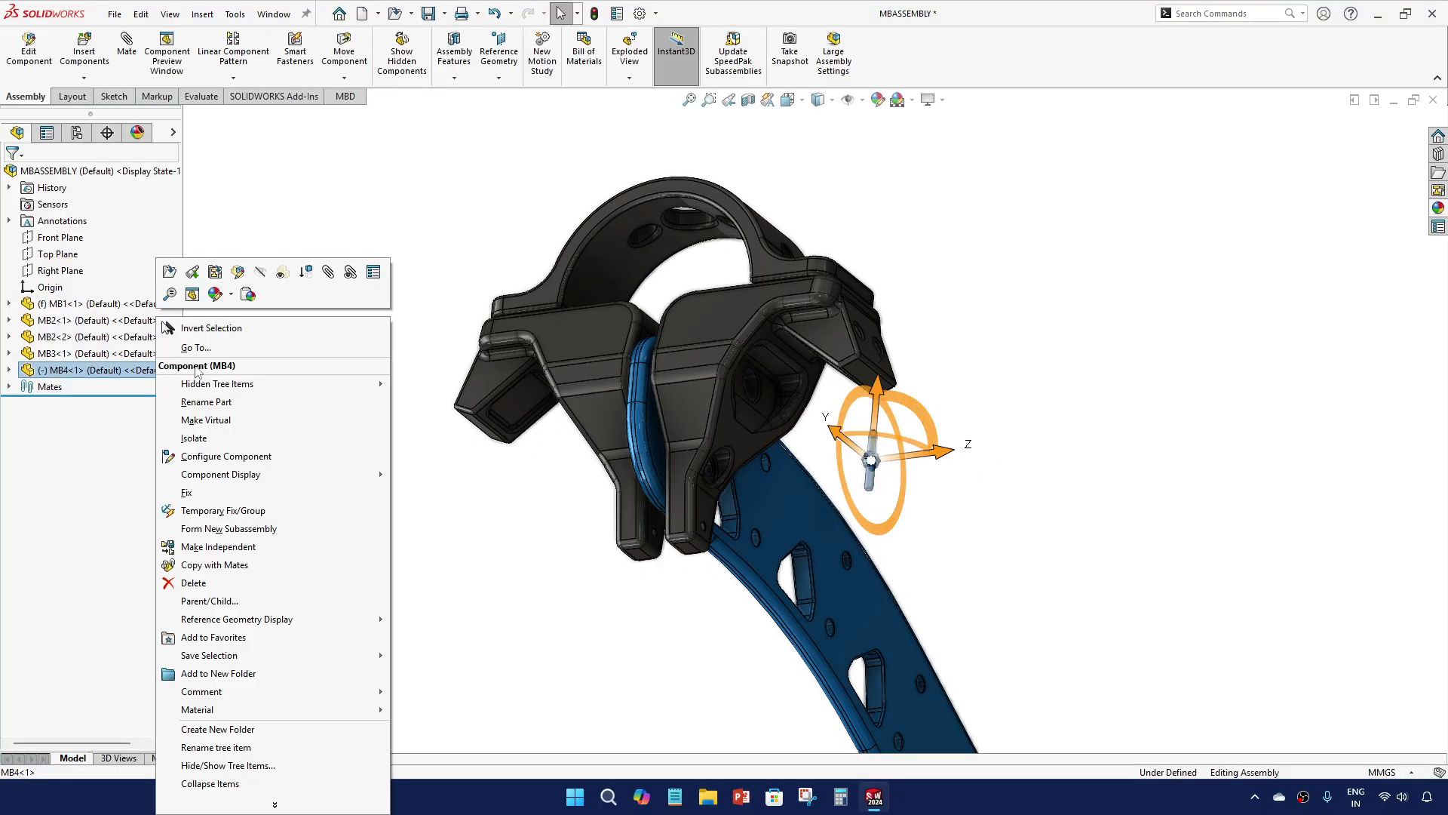
left_click(230, 295)
left_click(249, 328)
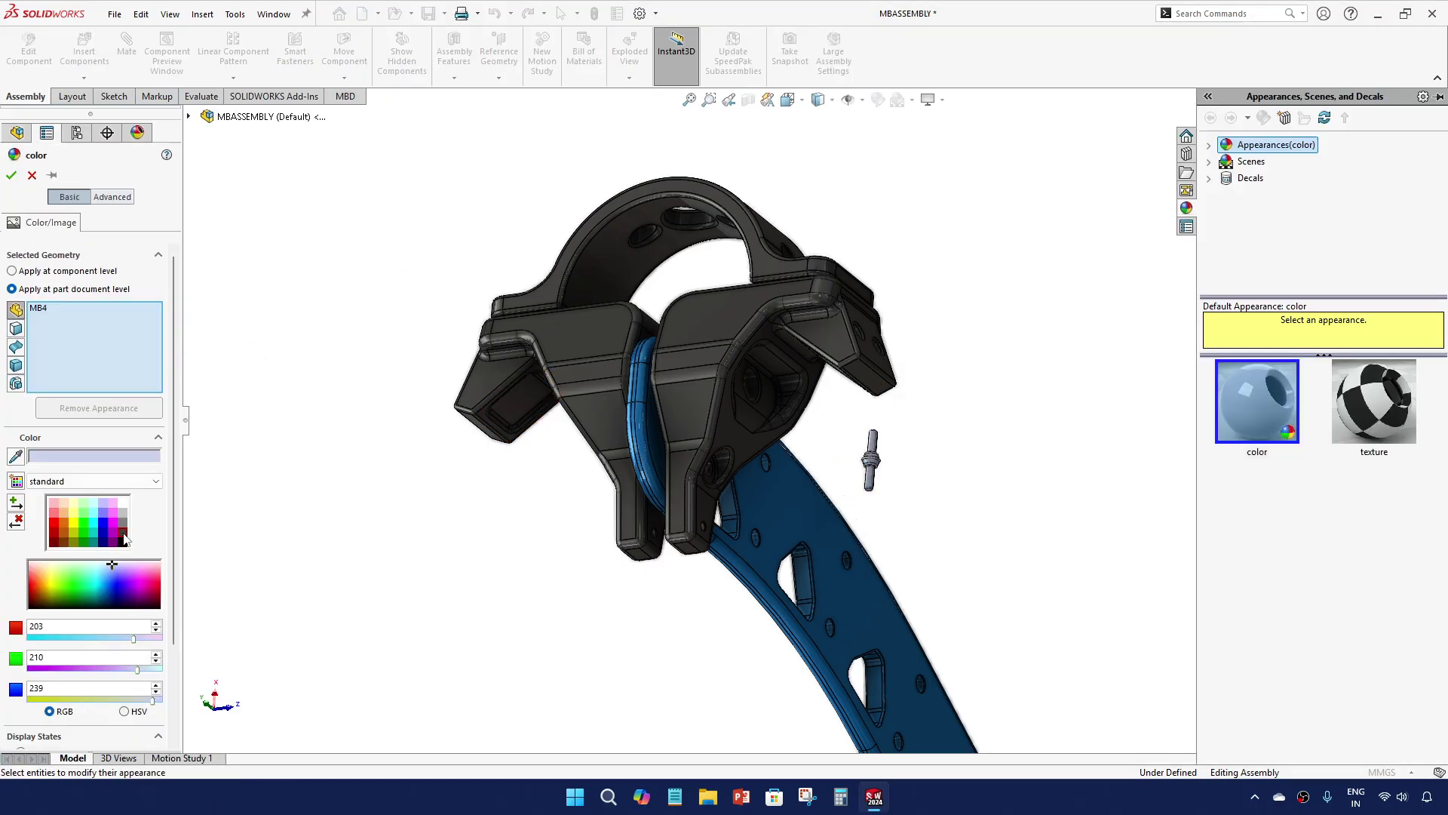
left_click(12, 177)
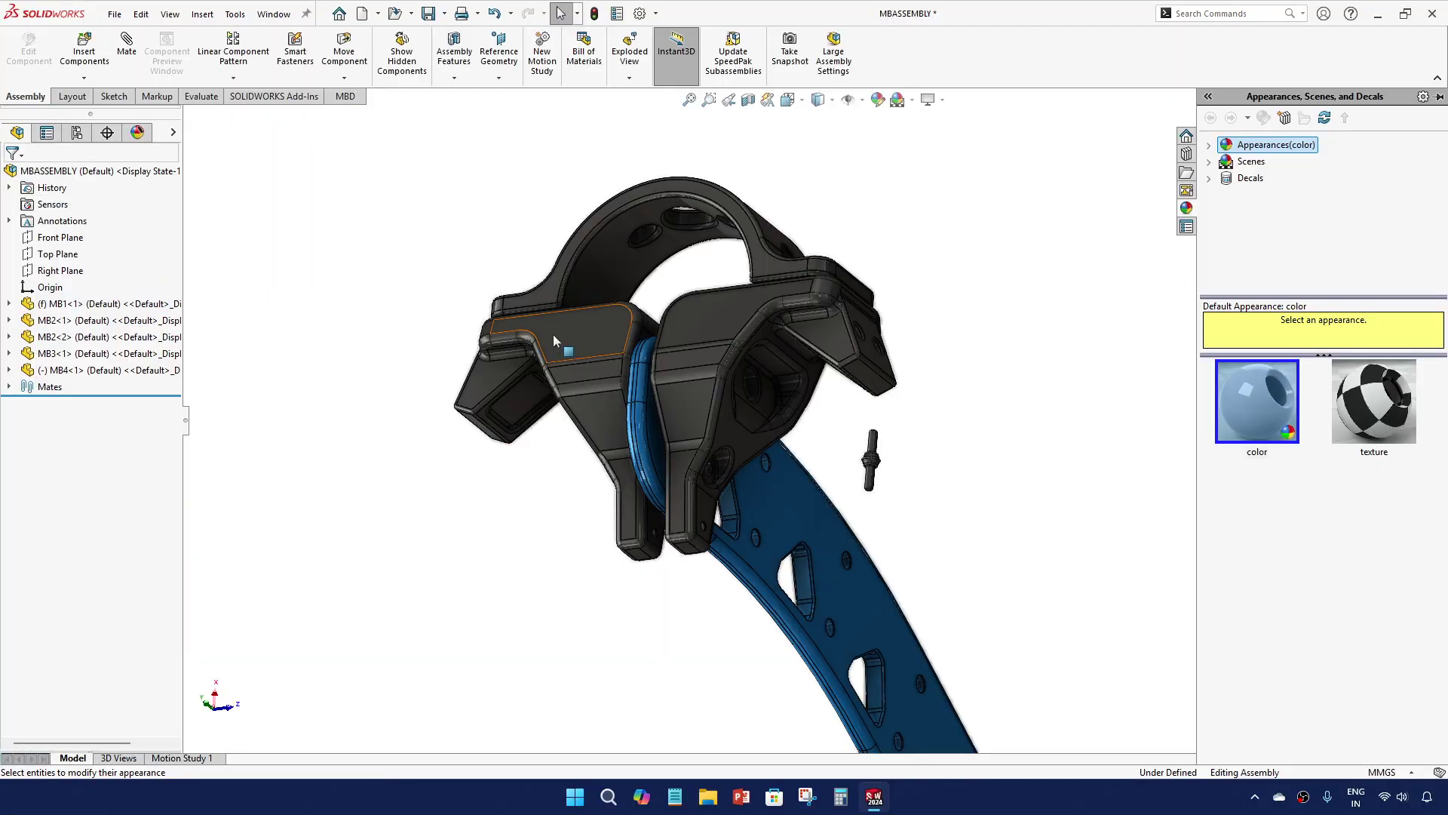
Mate the 2 mm cylindrical shank of MB4 concentric with the small hole in the lower leg of the first MB2
scroll(908, 556, "down", 3)
left_click(847, 430)
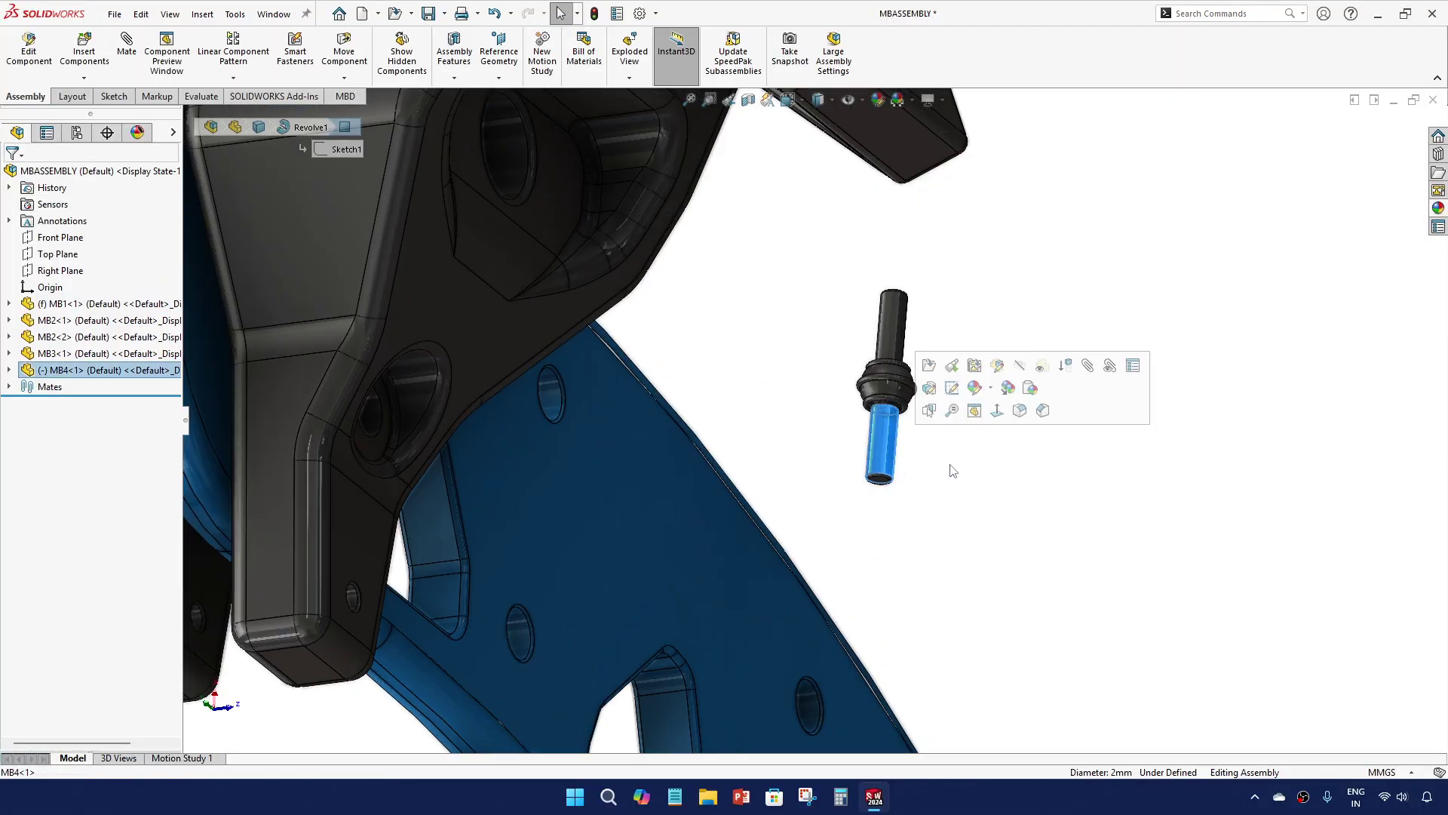
scroll(532, 532, "down", 4)
left_click(752, 437, "ctrl")
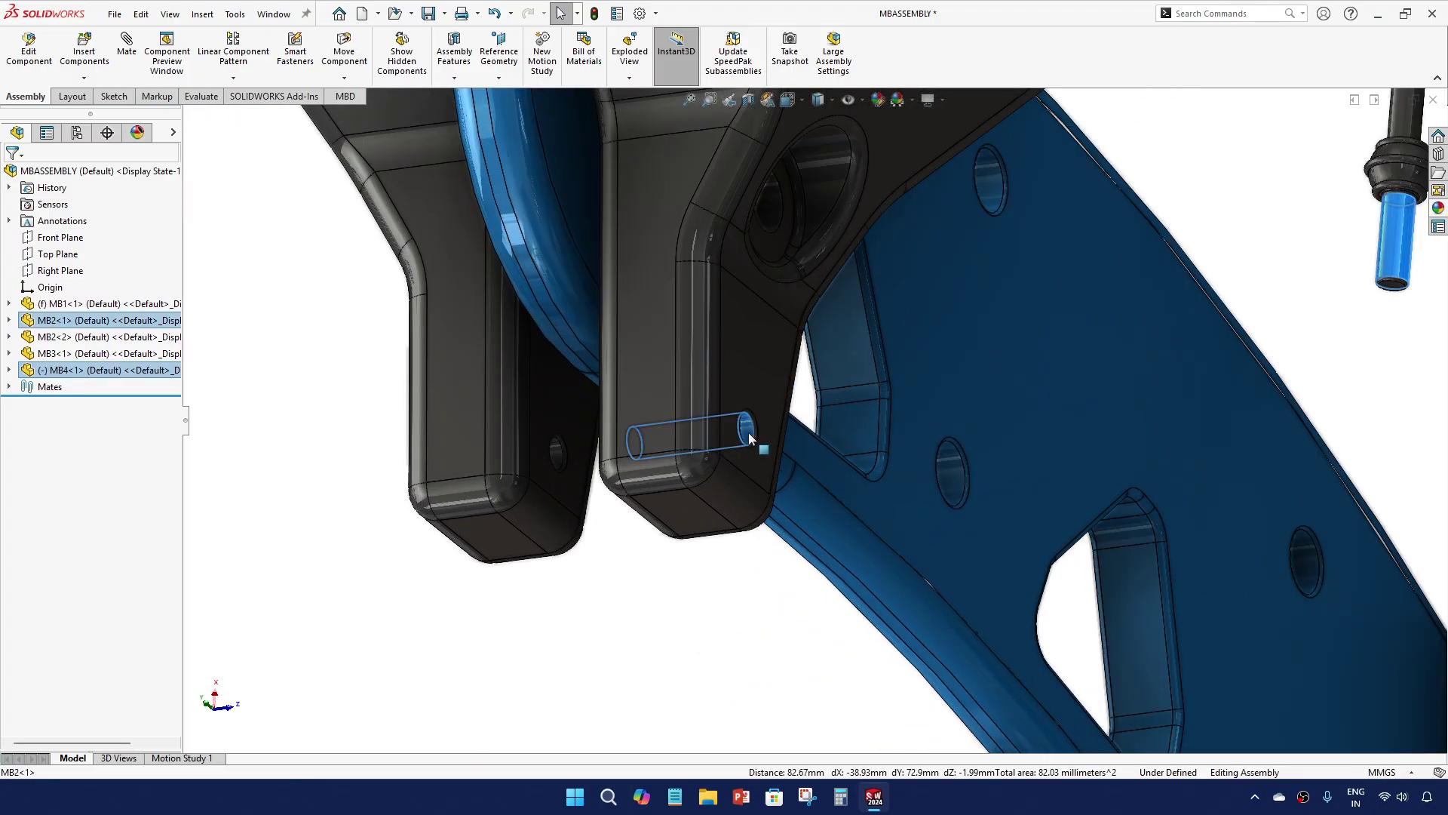
left_click(847, 421)
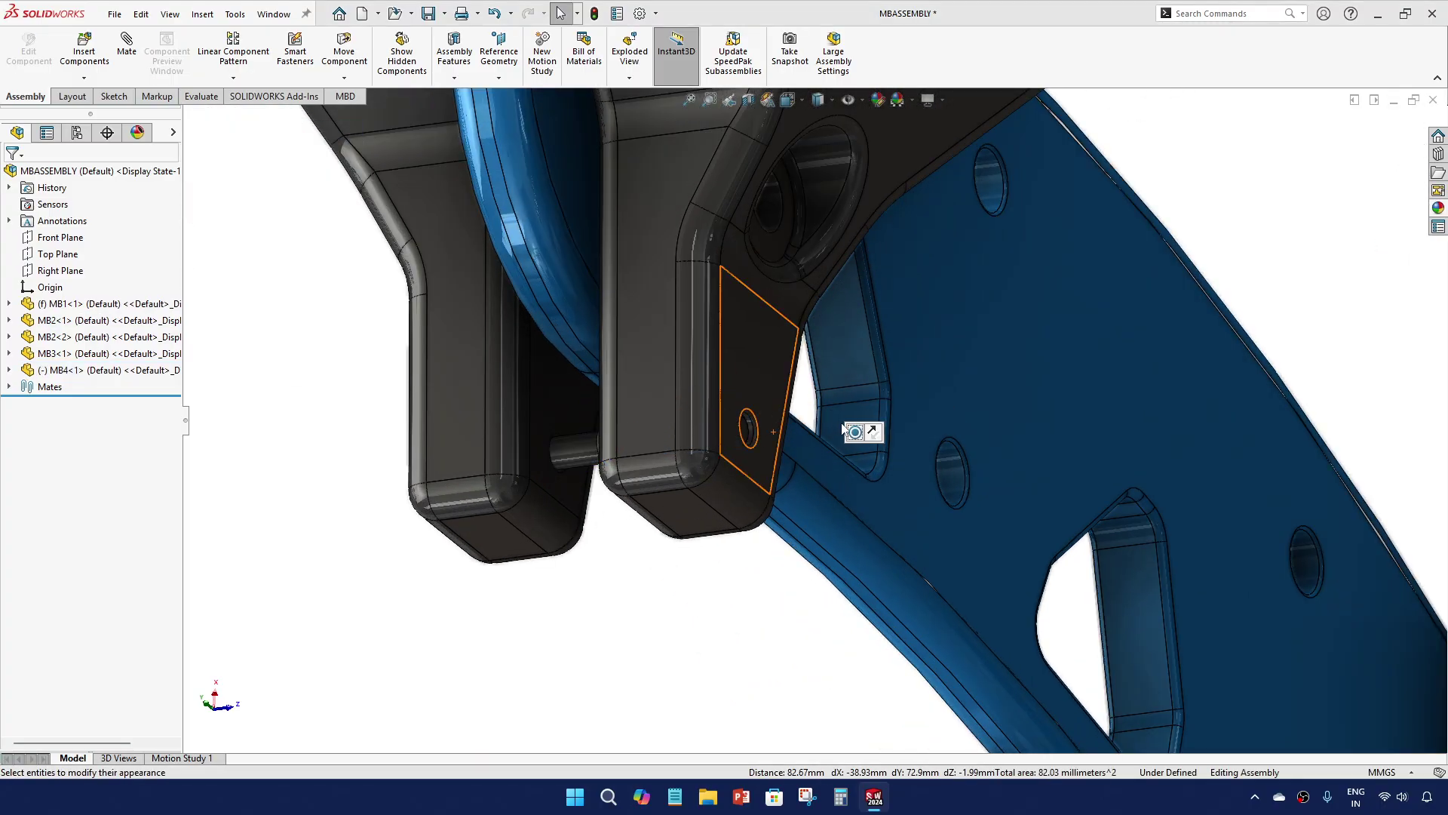
Centre MB4 between the two MB2 legs with a width mate, using MB4's end faces and the legs' outer side faces
left_click_drag(575, 442, 225, 516)
left_click(371, 580)
scroll(321, 463, "down", 5)
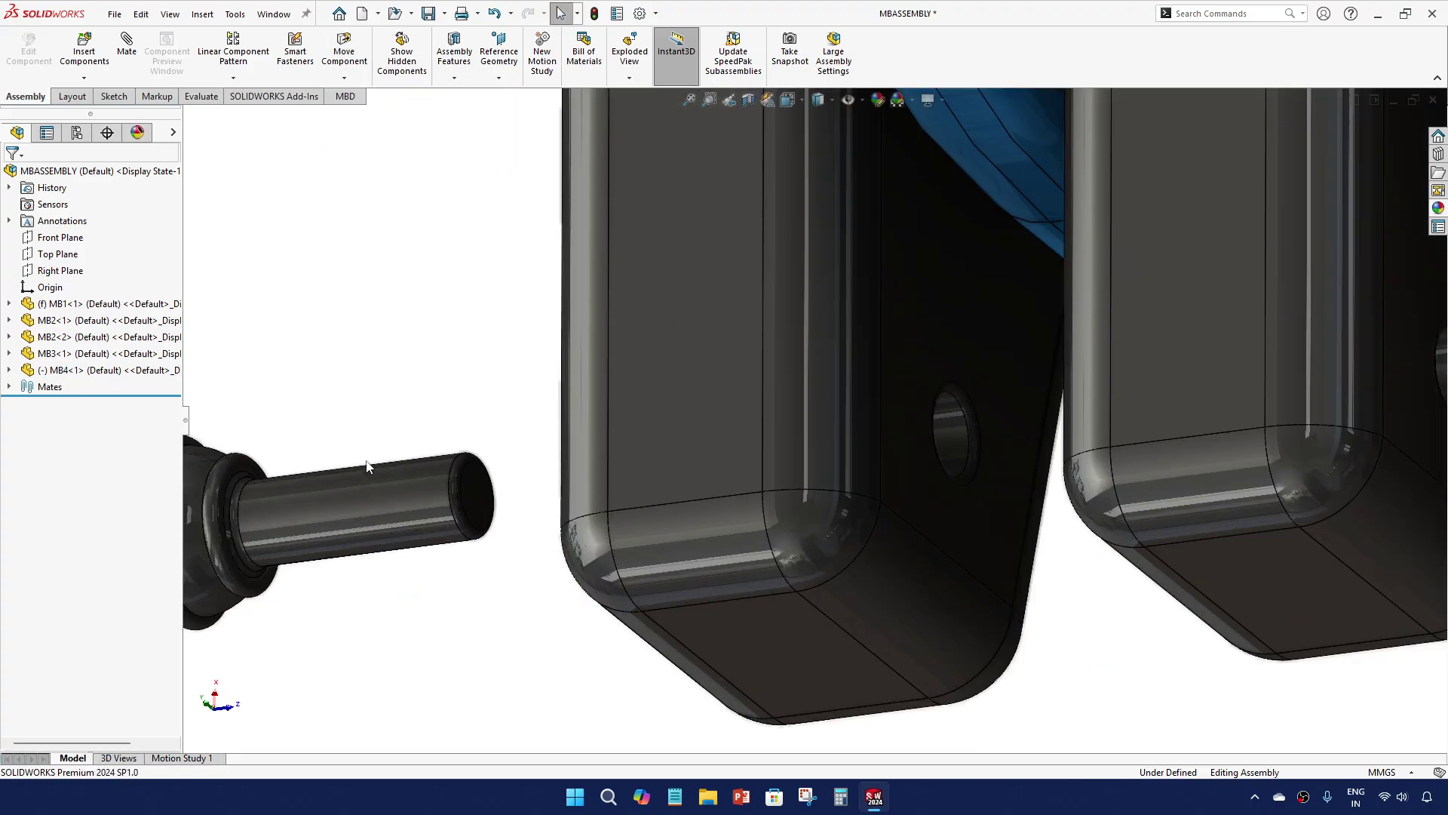
left_click(470, 494)
scroll(470, 495, "up", 3)
middle_click_drag(507, 489, 603, 483)
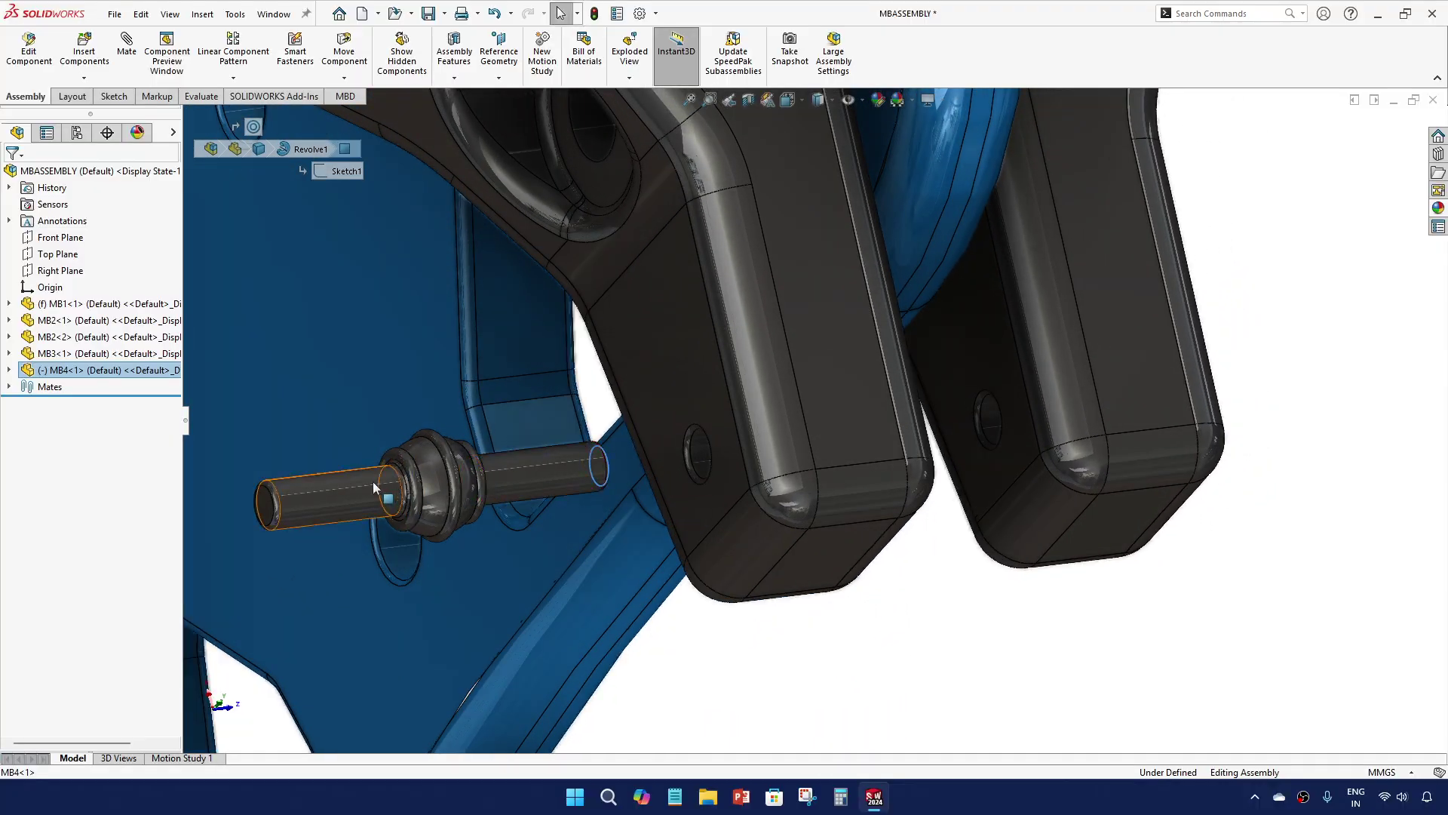
left_click(267, 505)
left_click(661, 413, "ctrl")
middle_click_drag(661, 412, 524, 397)
left_click(566, 380)
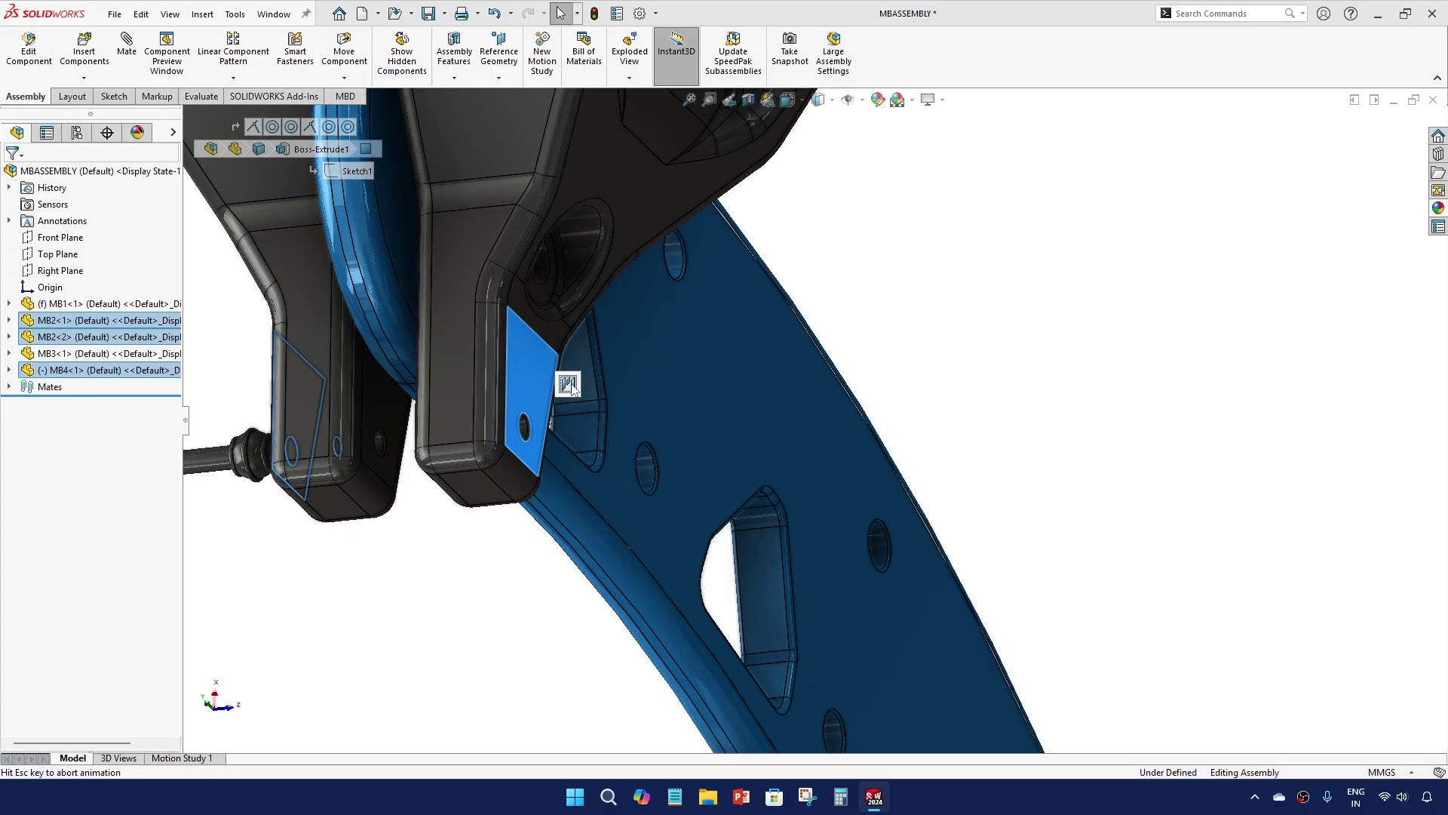
left_click(617, 385)
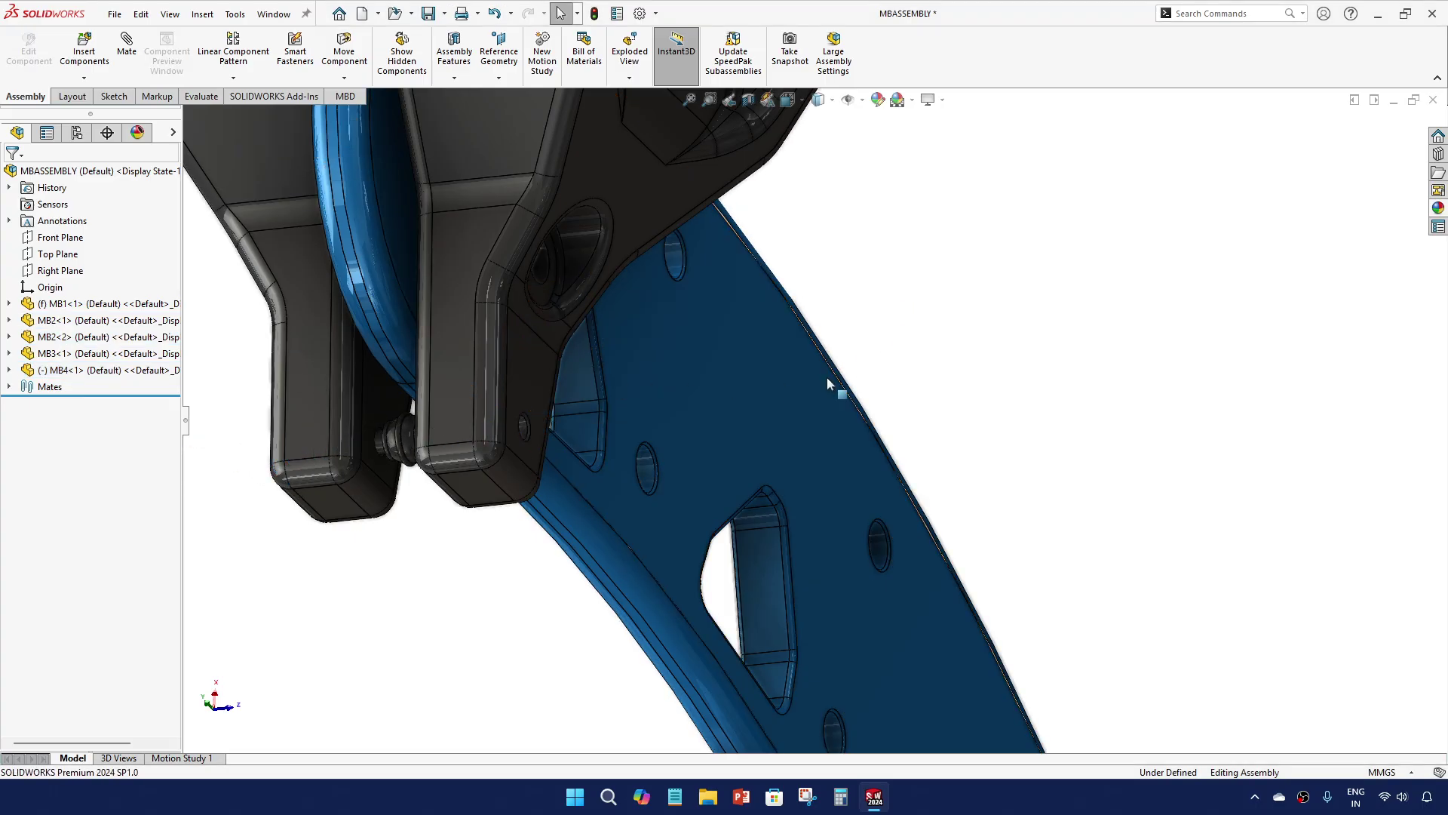
Insert the screw part MB5 from the MECHANICAL BACKBONE folder and place it beside the first MB2
scroll(682, 409, "up", 3)
scroll(727, 288, "up", 3)
scroll(729, 295, "down", 4)
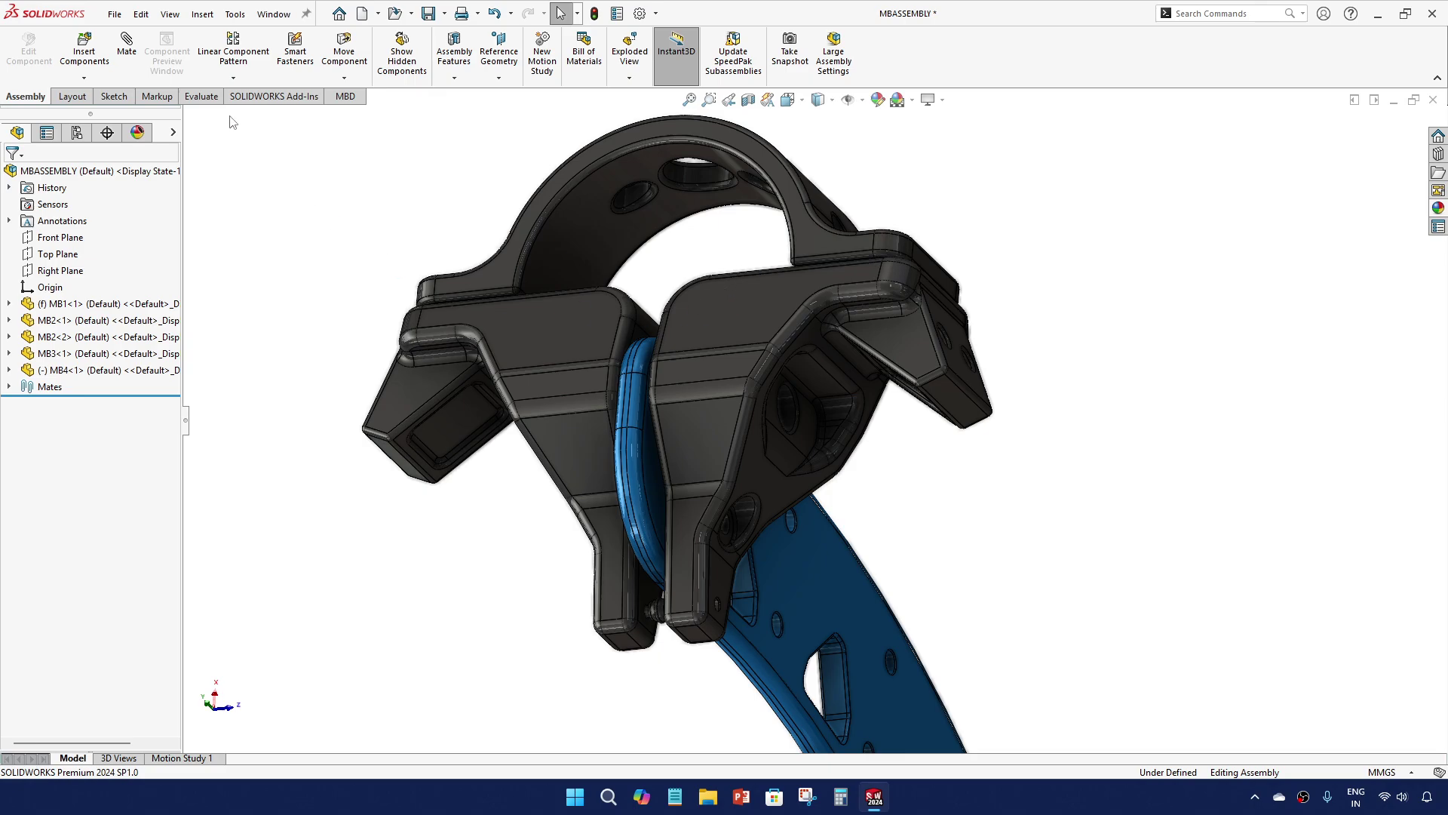
left_click(95, 63)
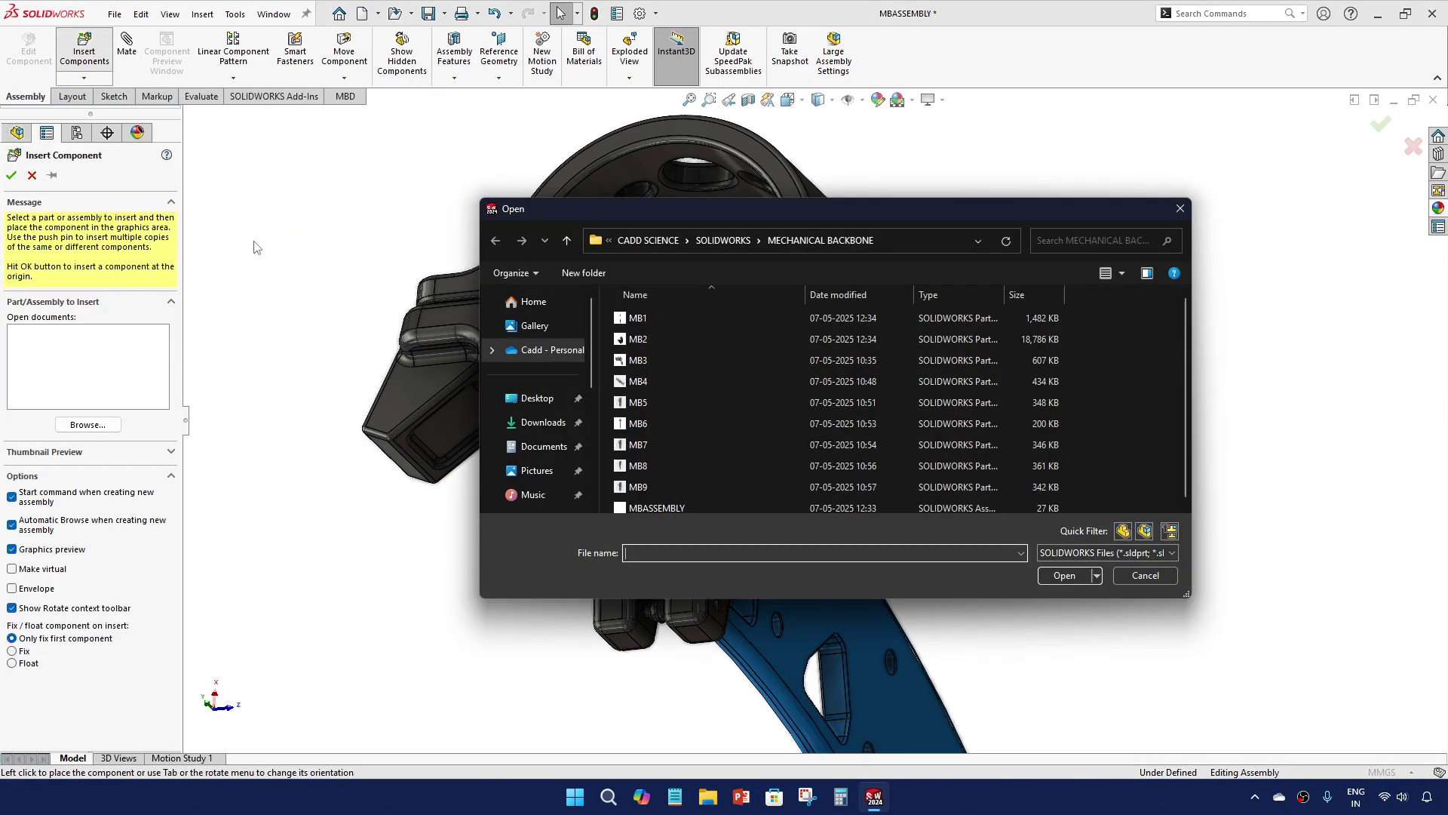
left_click(655, 406)
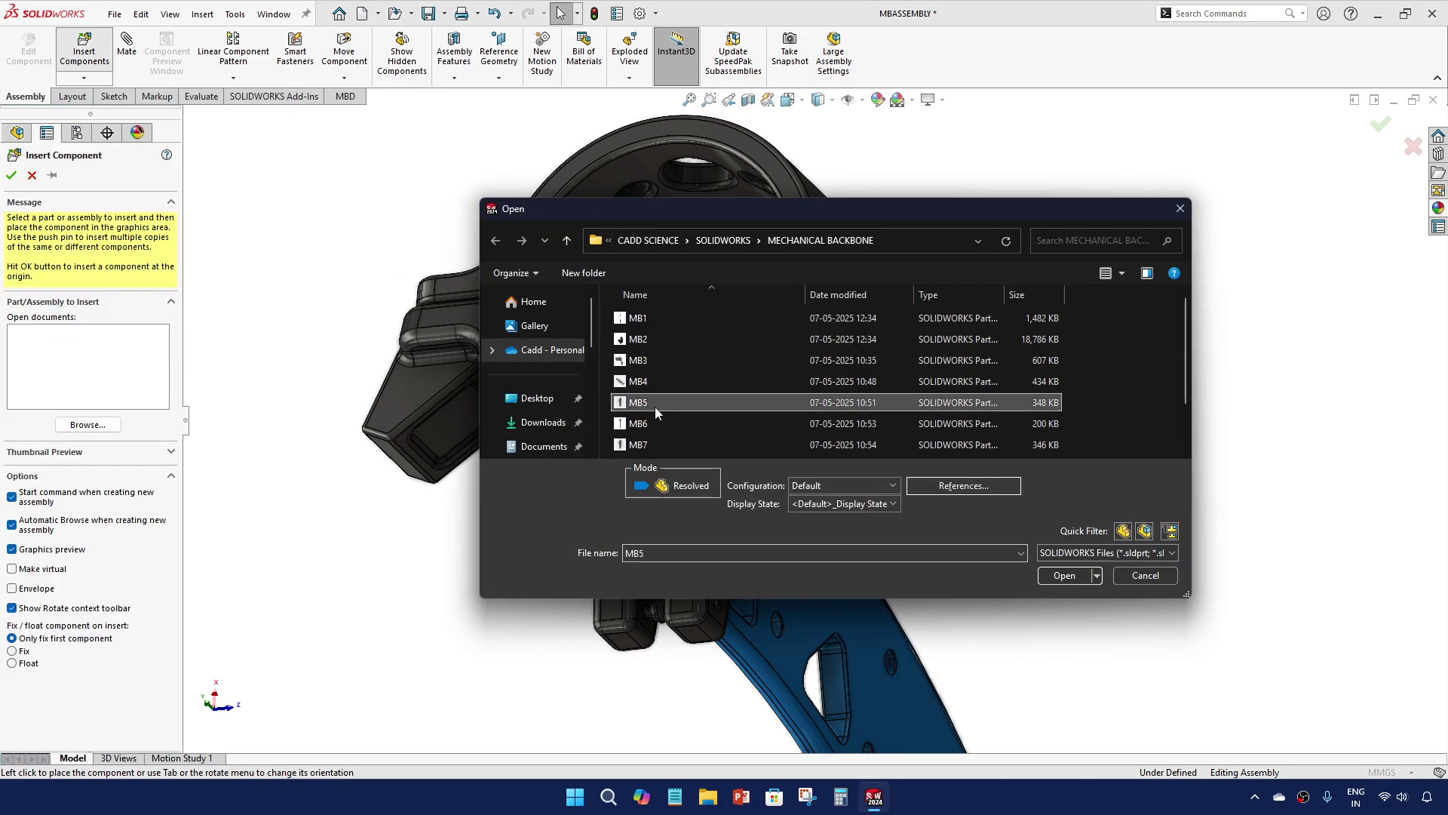
left_click(1050, 577)
left_click(952, 495)
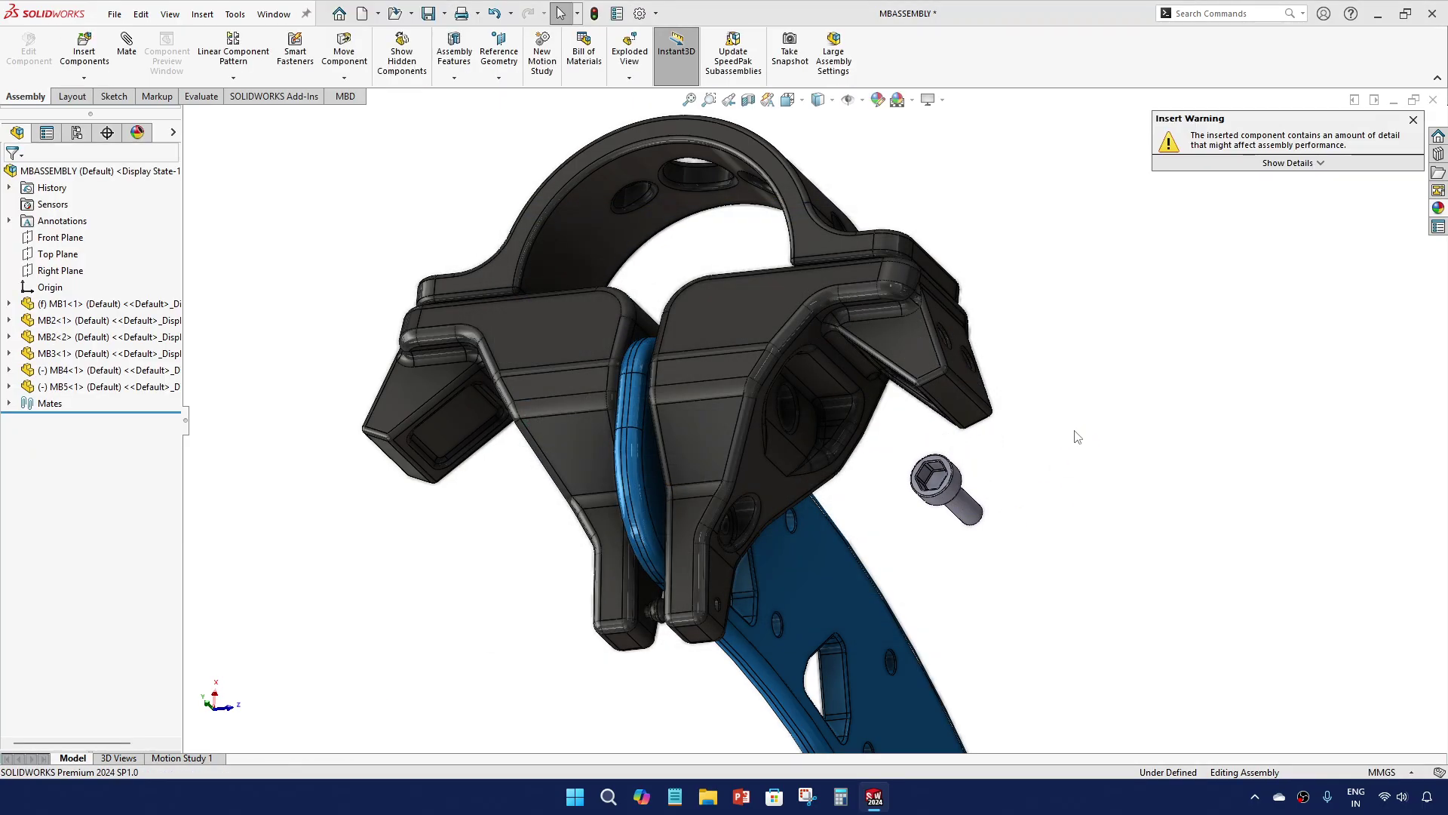
Colour MB5 dark grey (RGB 64, 64, 64) at part document level from within the assembly
right_click(144, 388)
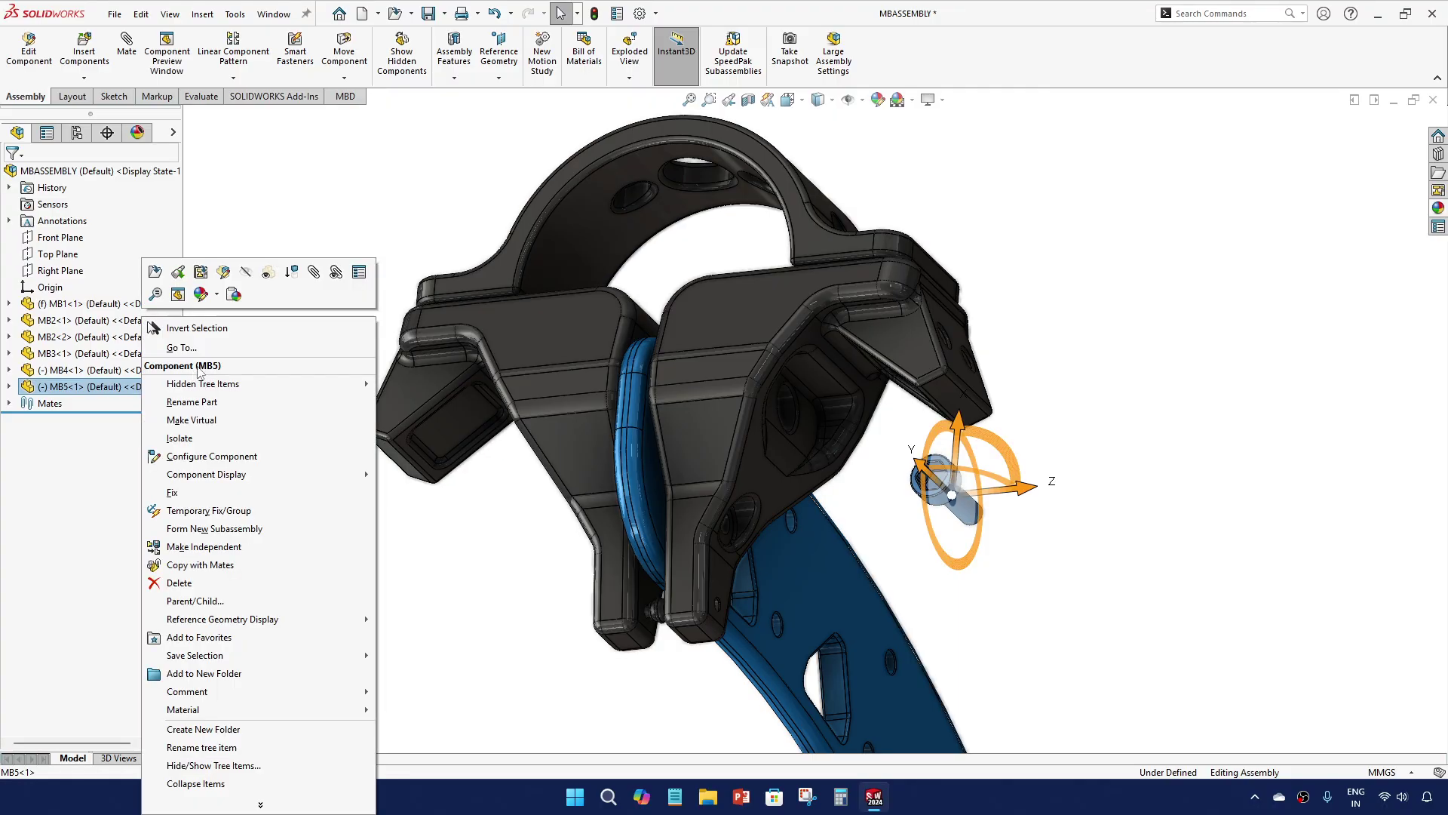
left_click(218, 295)
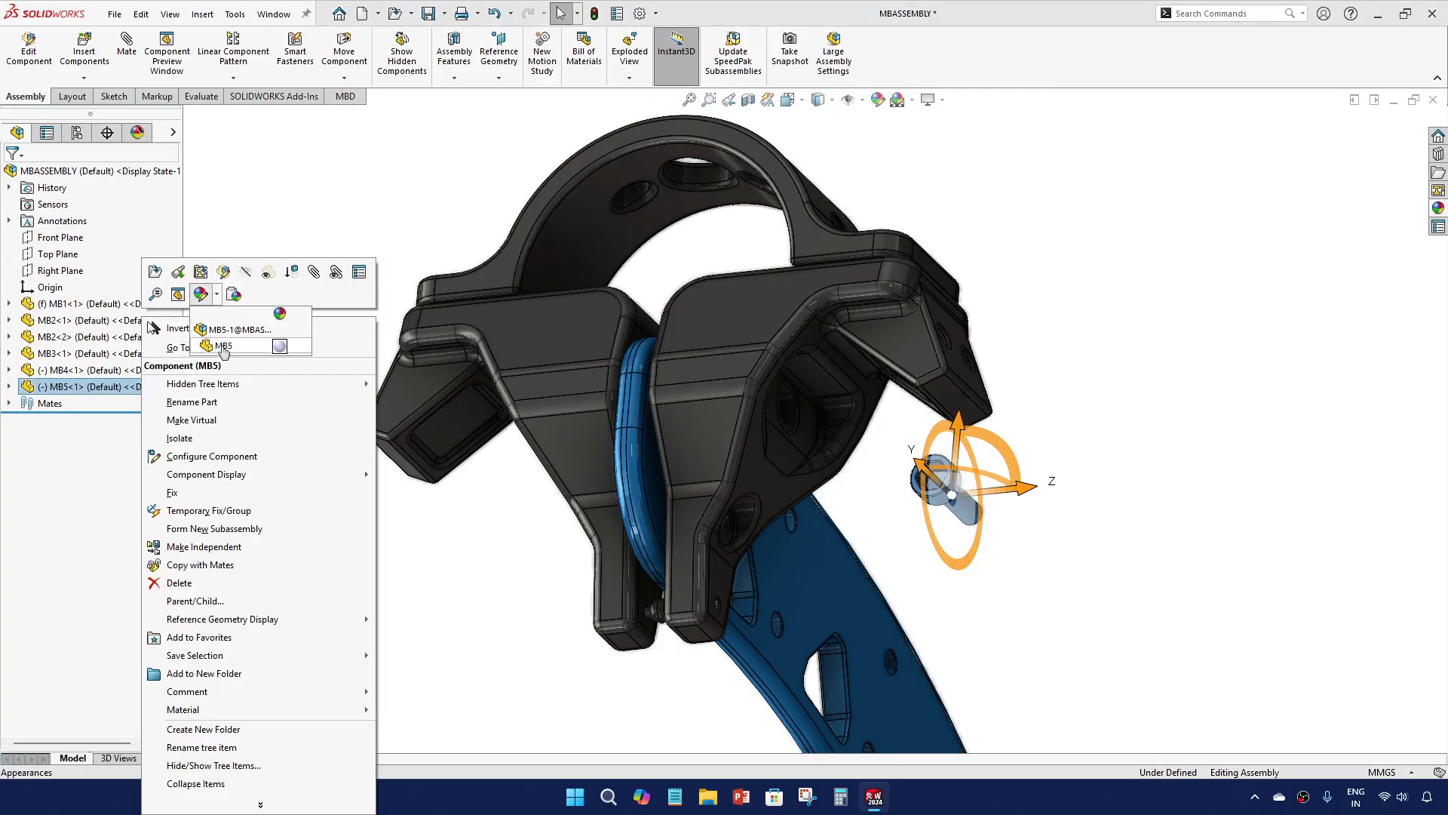
left_click(222, 347)
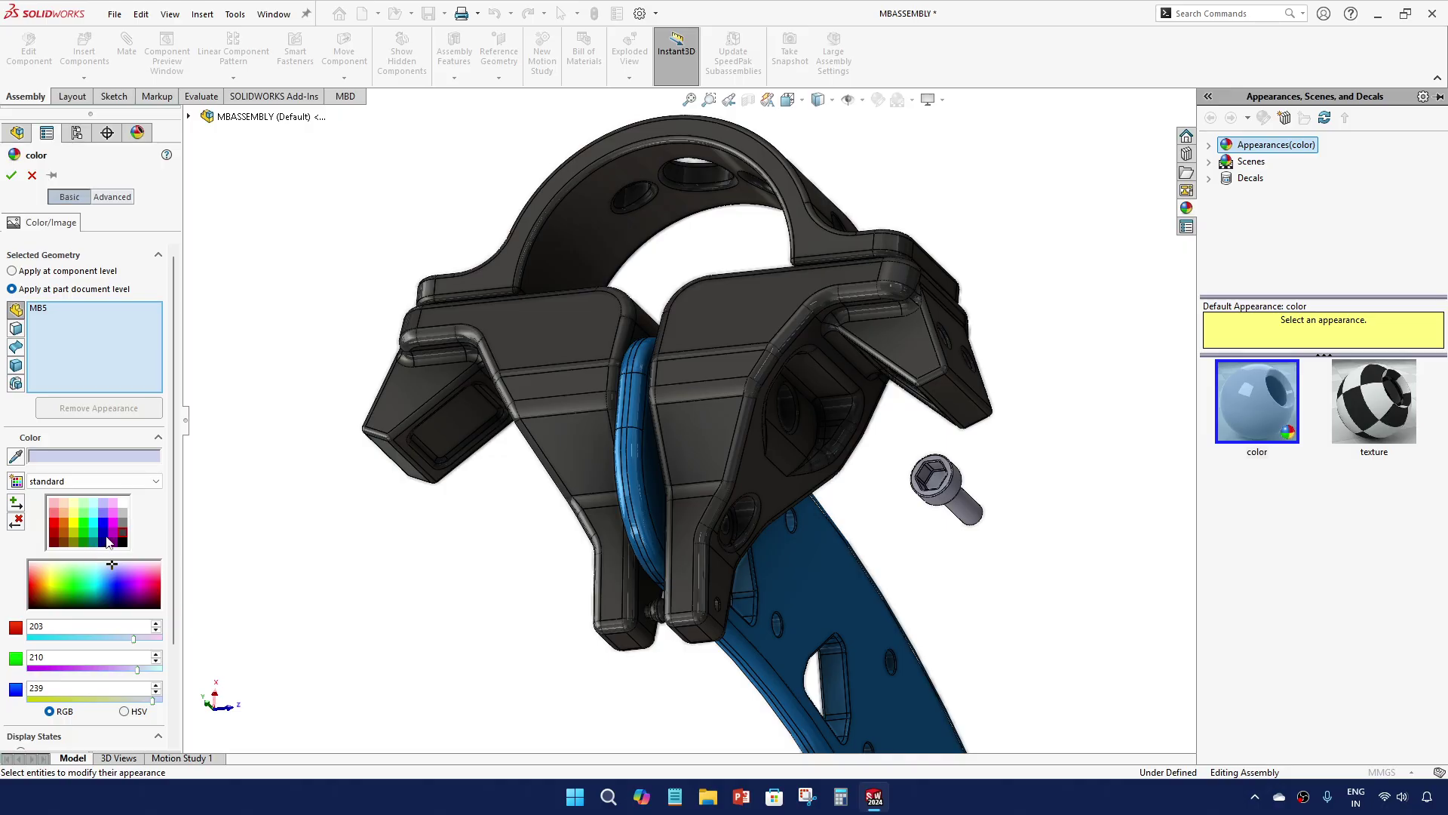
left_click(123, 535)
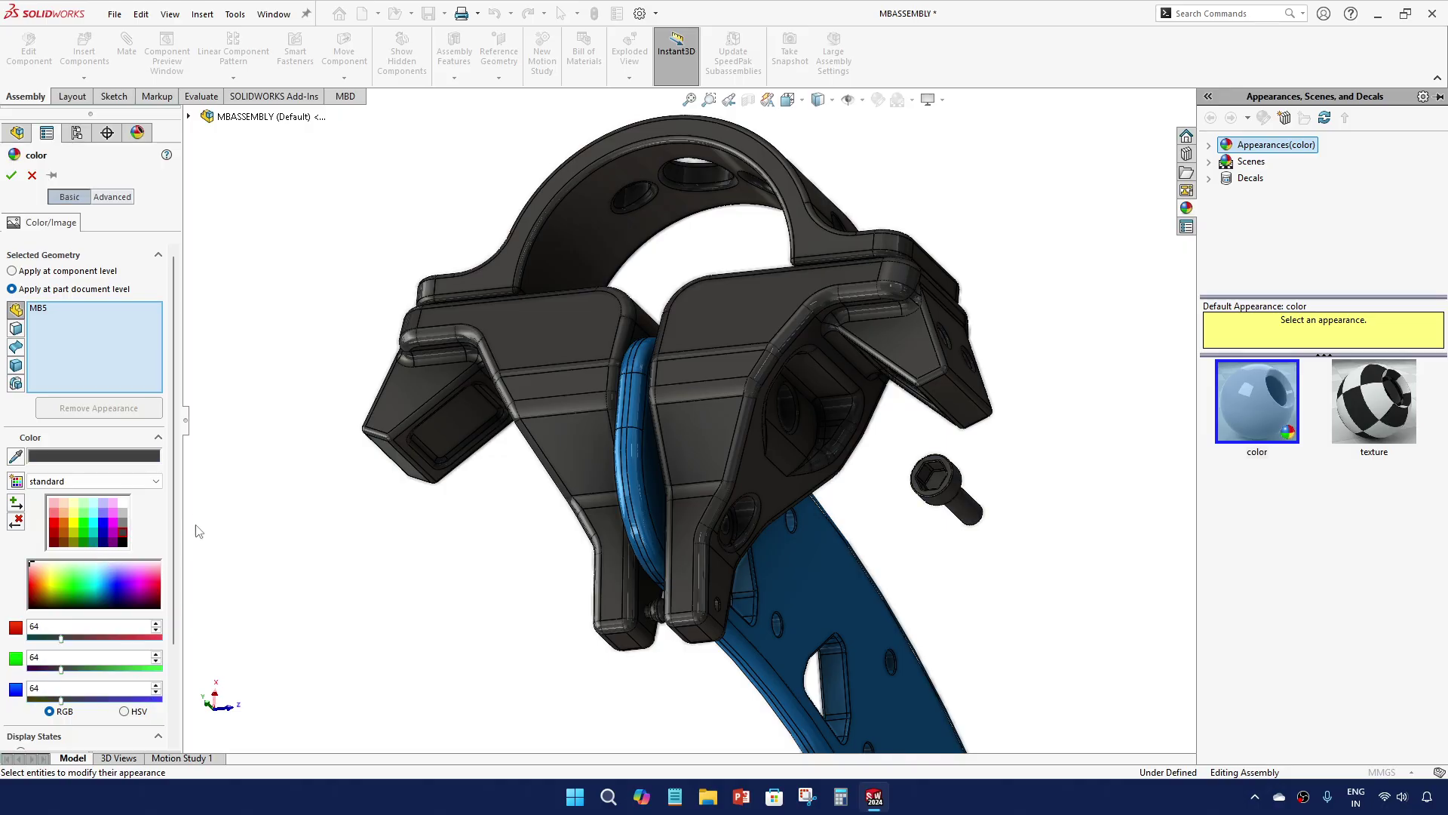
left_click(11, 177)
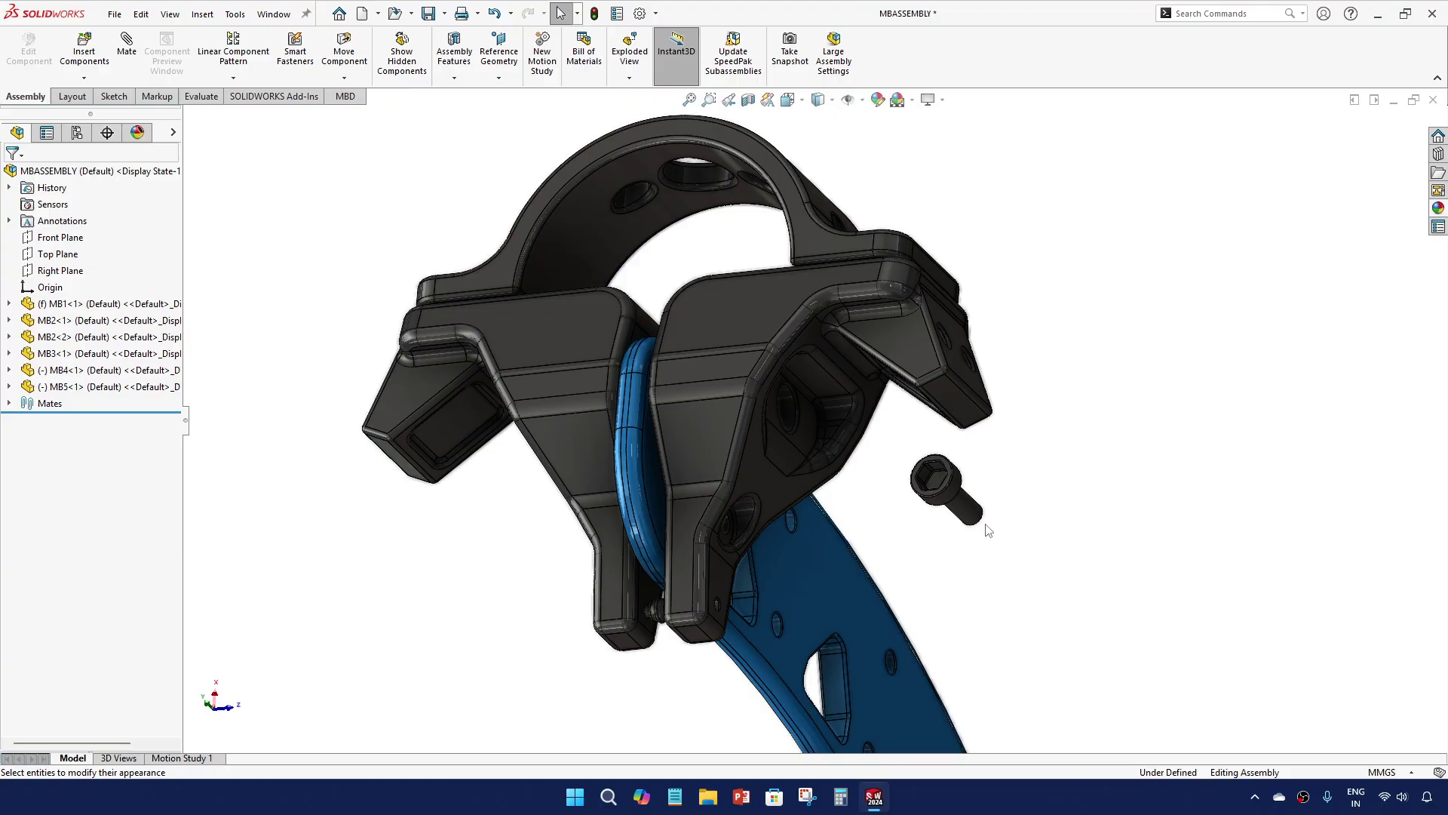
Mate the shank of the MB5 screw concentric with the counterbored hole inside the large pocket of the first MB2
scroll(1008, 545, "down", 5)
left_click(1007, 544)
left_click(688, 386, "ctrl")
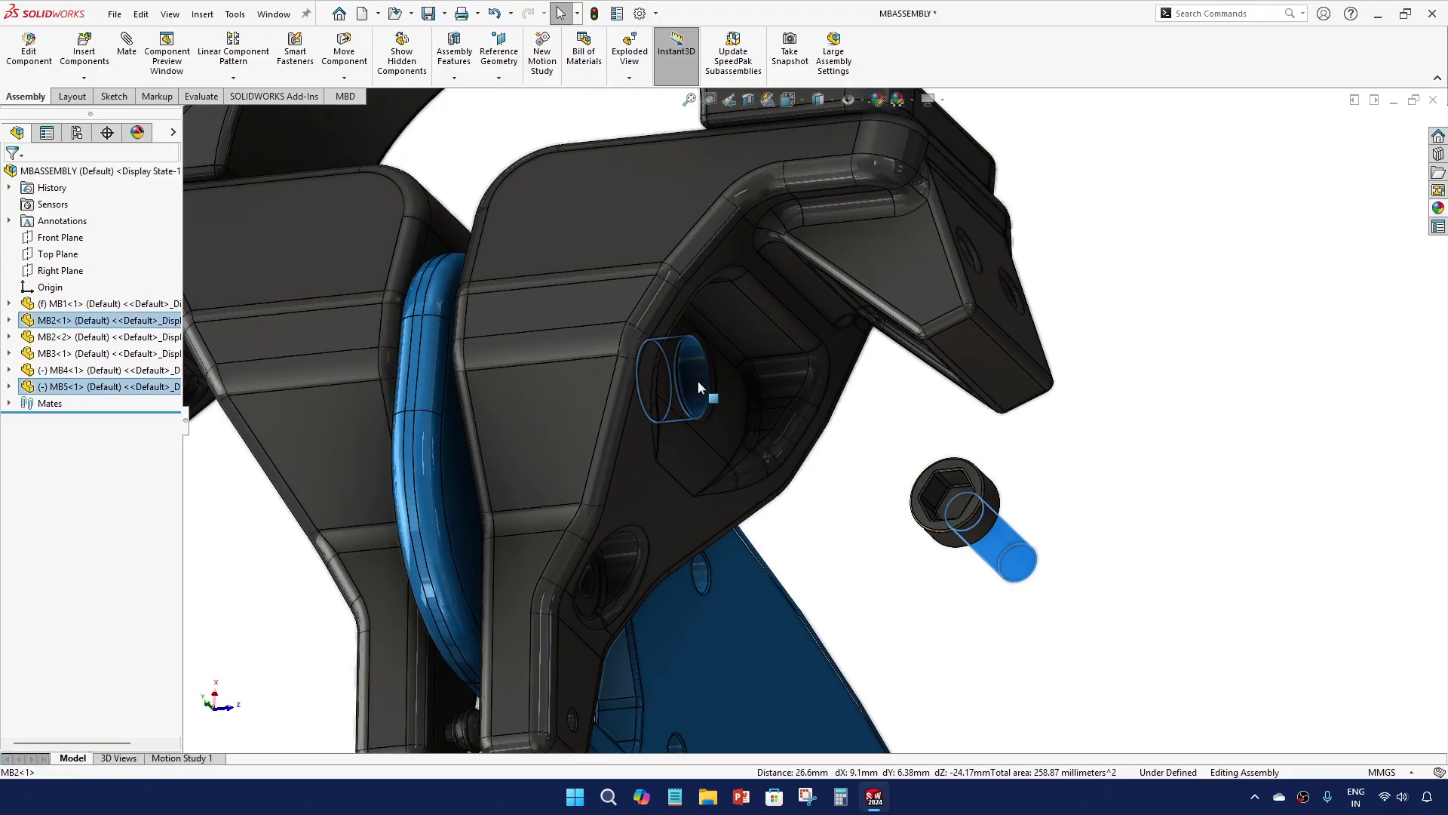
left_click(796, 368)
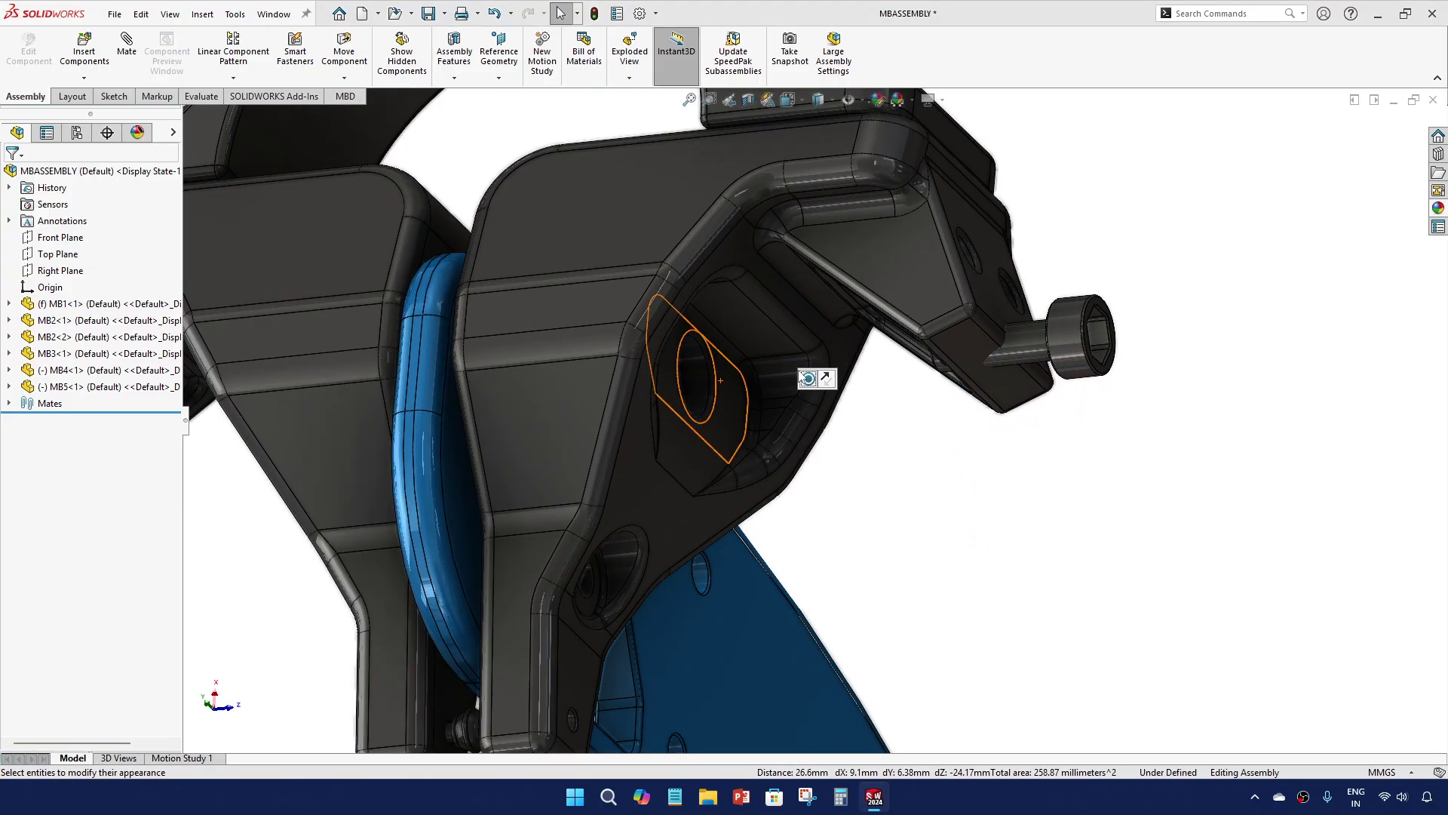
Mate the underside of the MB5 screw head coincident with the counterbore seat in the first MB2's pocket
scroll(984, 377, "down", 2)
middle_click_drag(985, 377, 617, 386)
left_click(1049, 377)
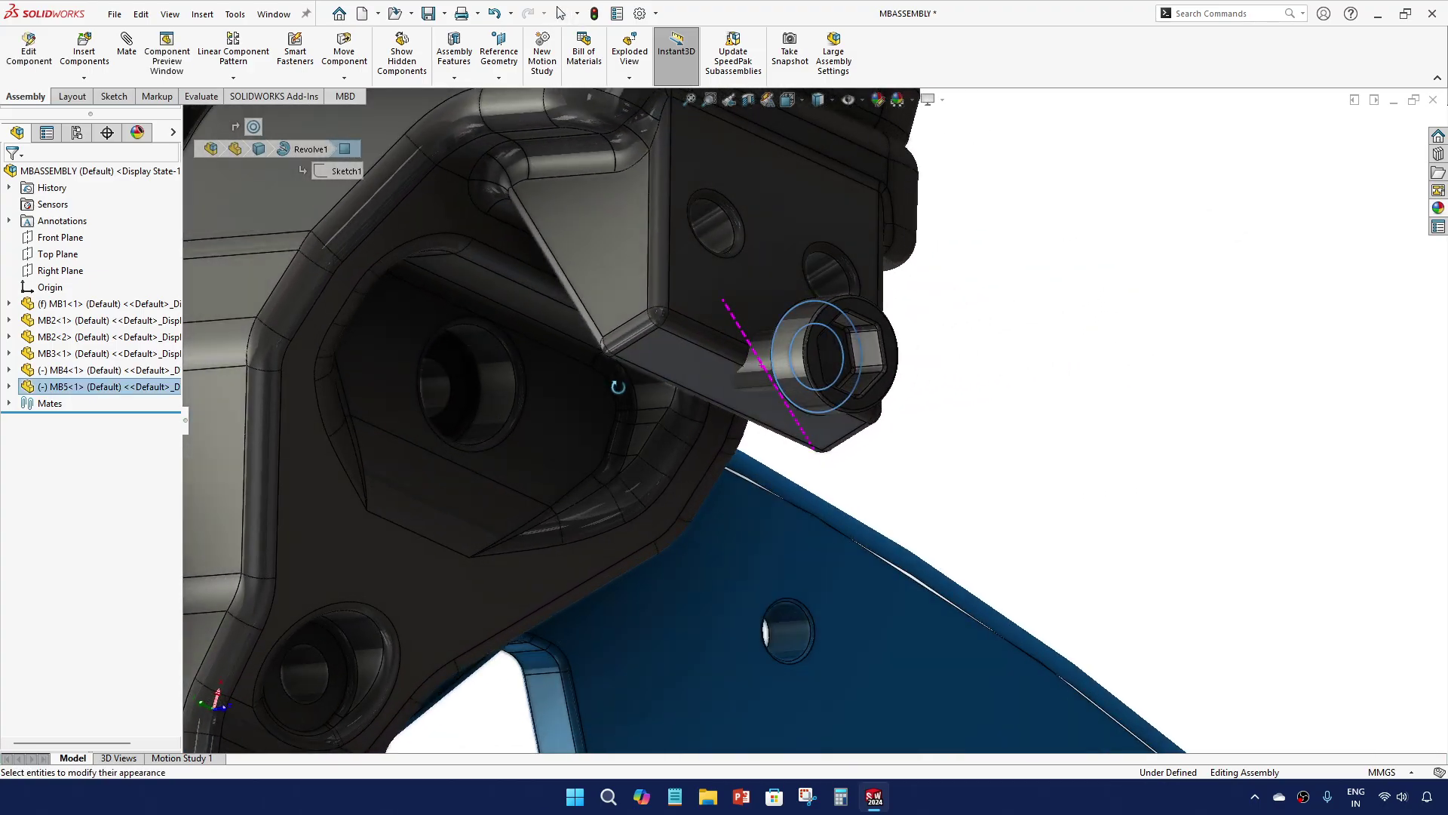
left_click(466, 399, "ctrl")
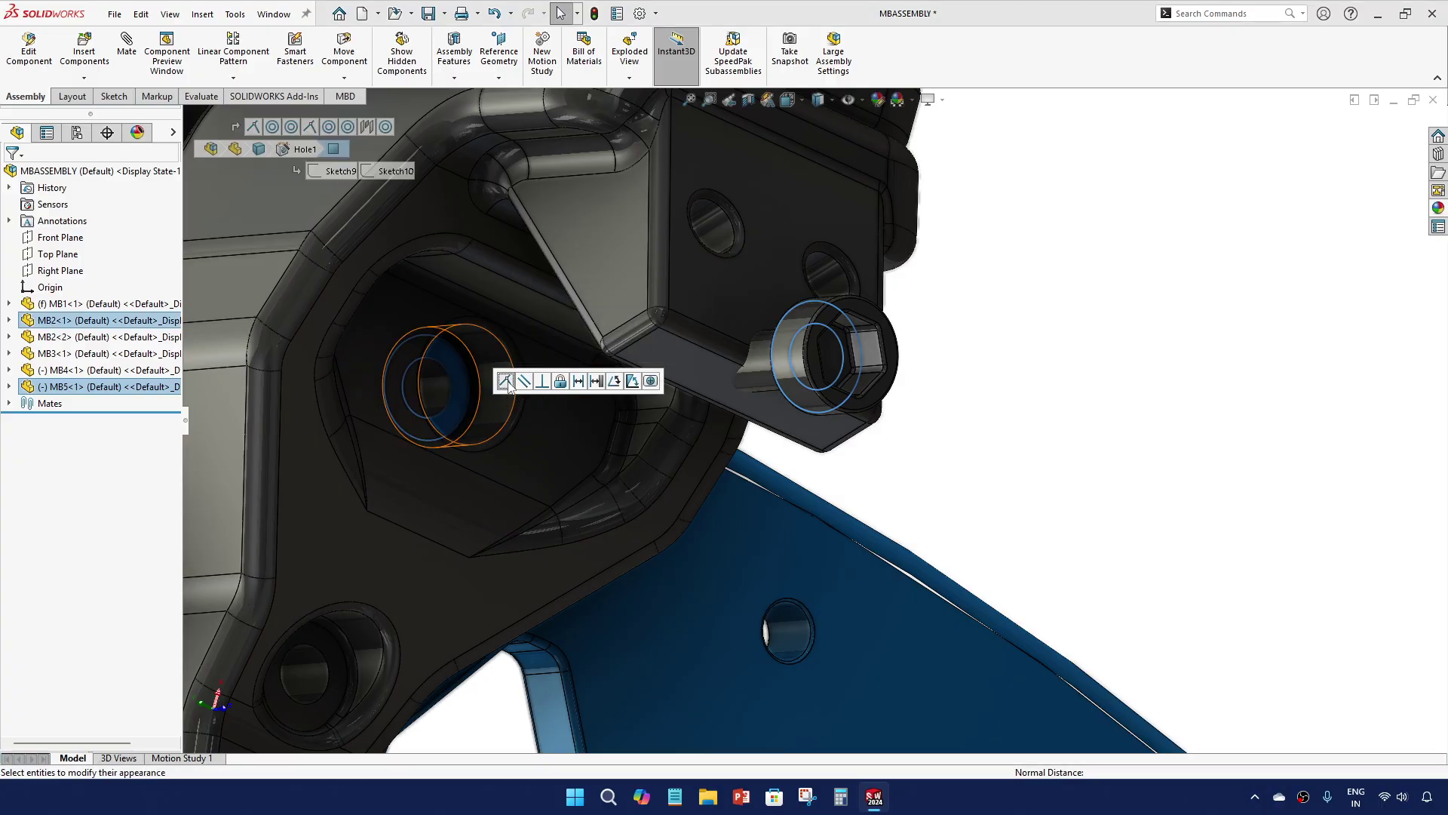
left_click(1109, 310)
Insert the screw part MB6 from the MECHANICAL BACKBONE folder and place it beside the clamp bodies
scroll(354, 221, "up", 3)
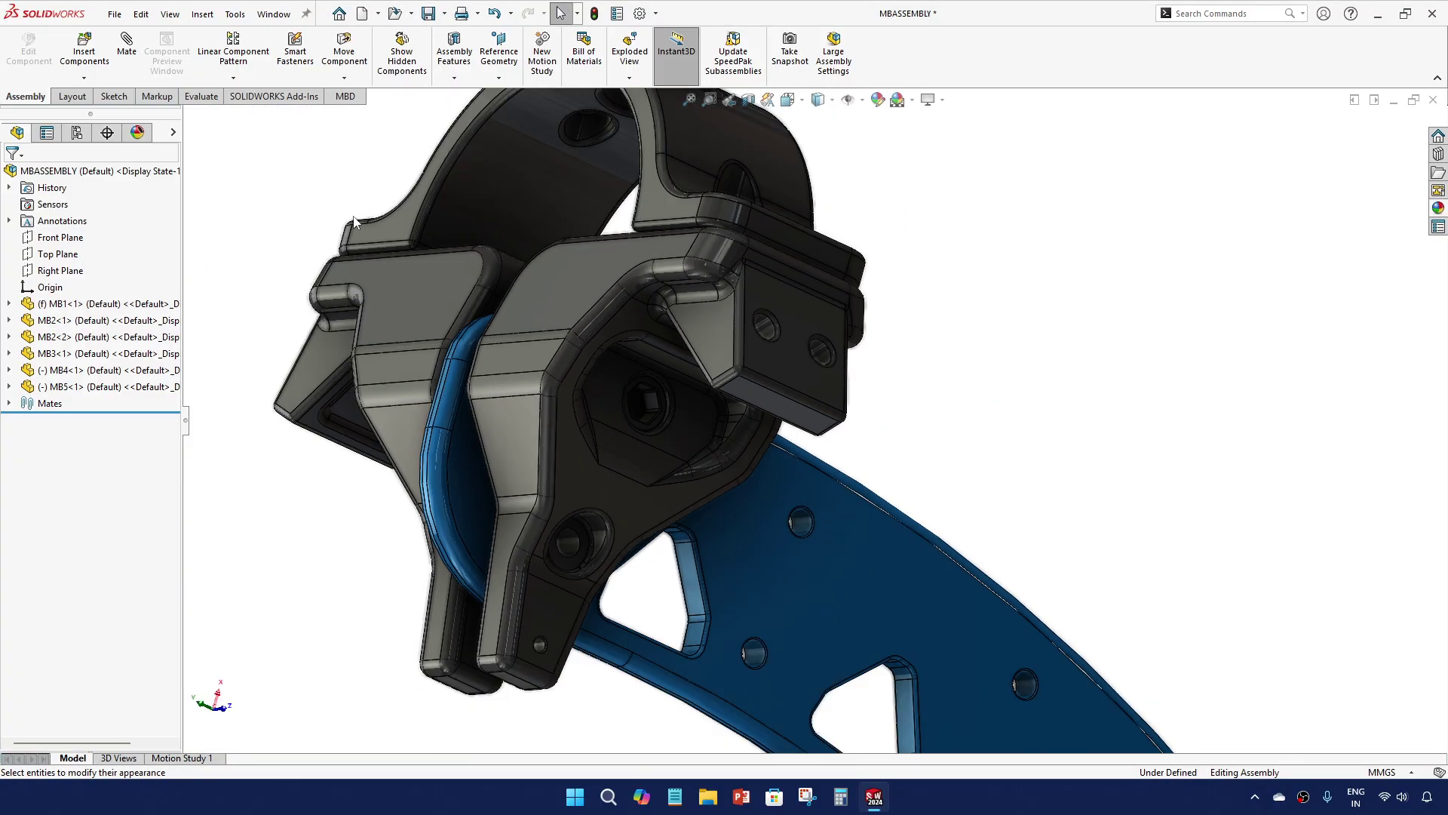
left_click(85, 52)
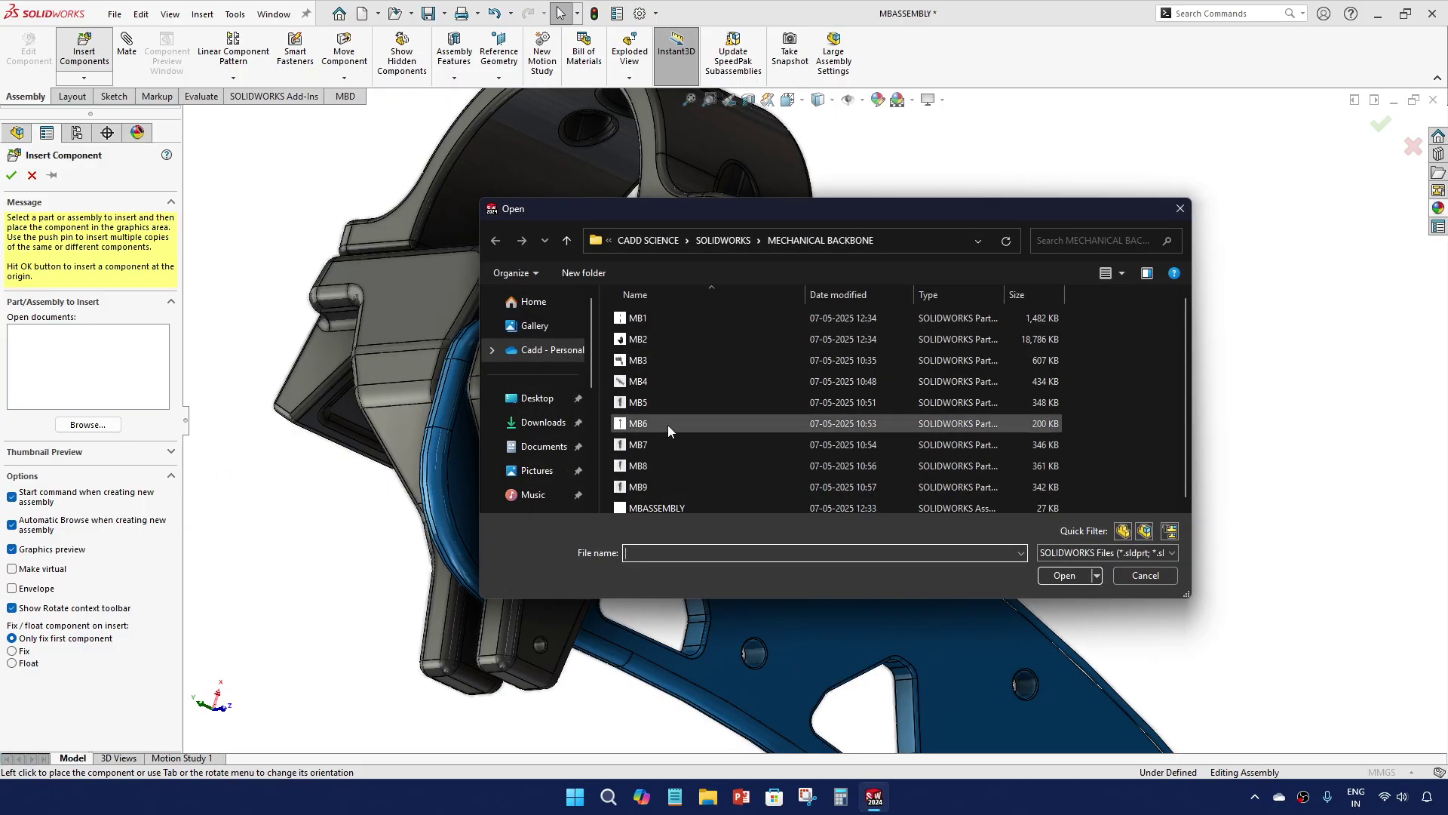
left_click(667, 424)
left_click(1066, 578)
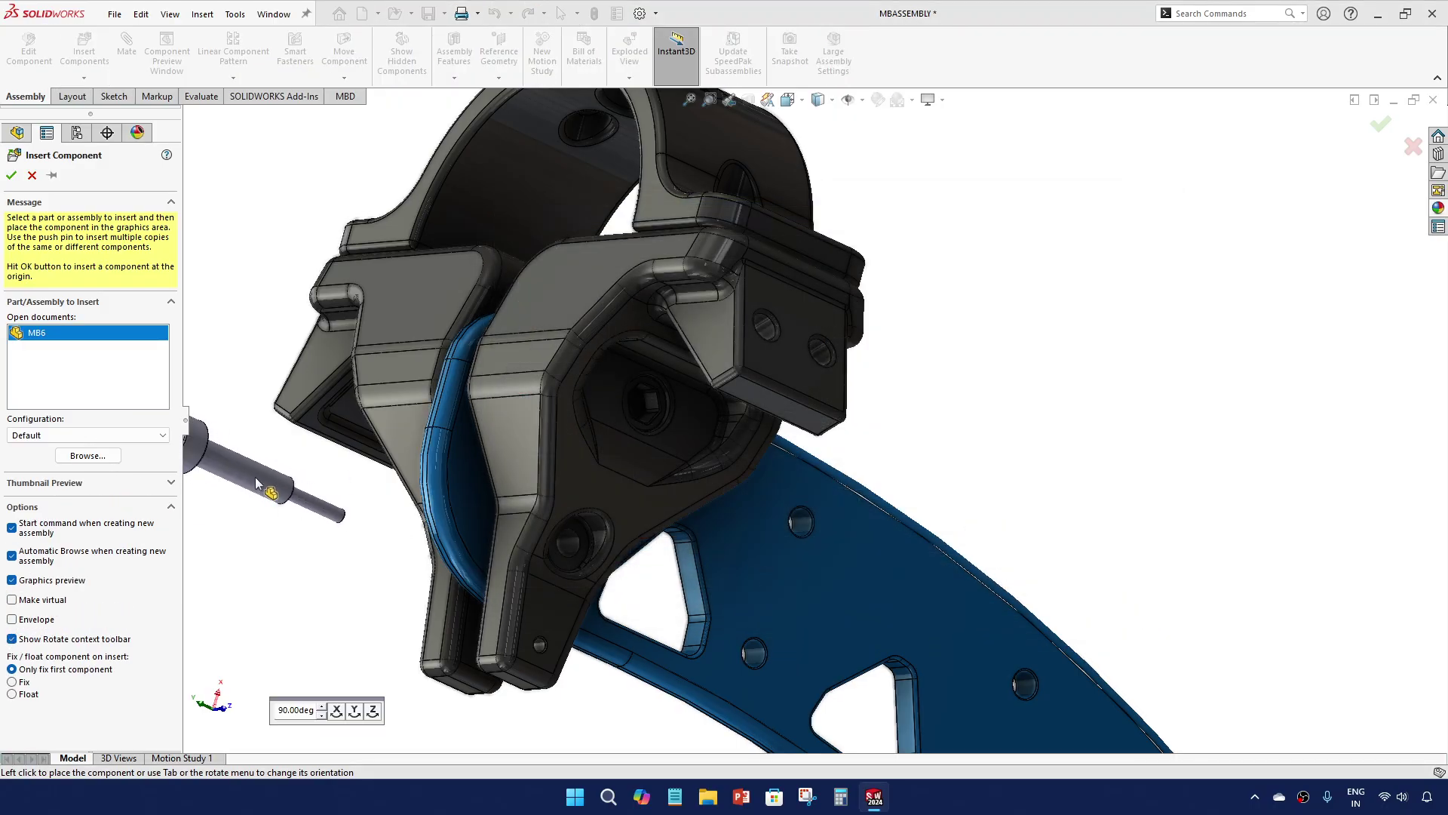
left_click(273, 478)
scroll(785, 321, "up", 4)
scroll(420, 436, "down", 3)
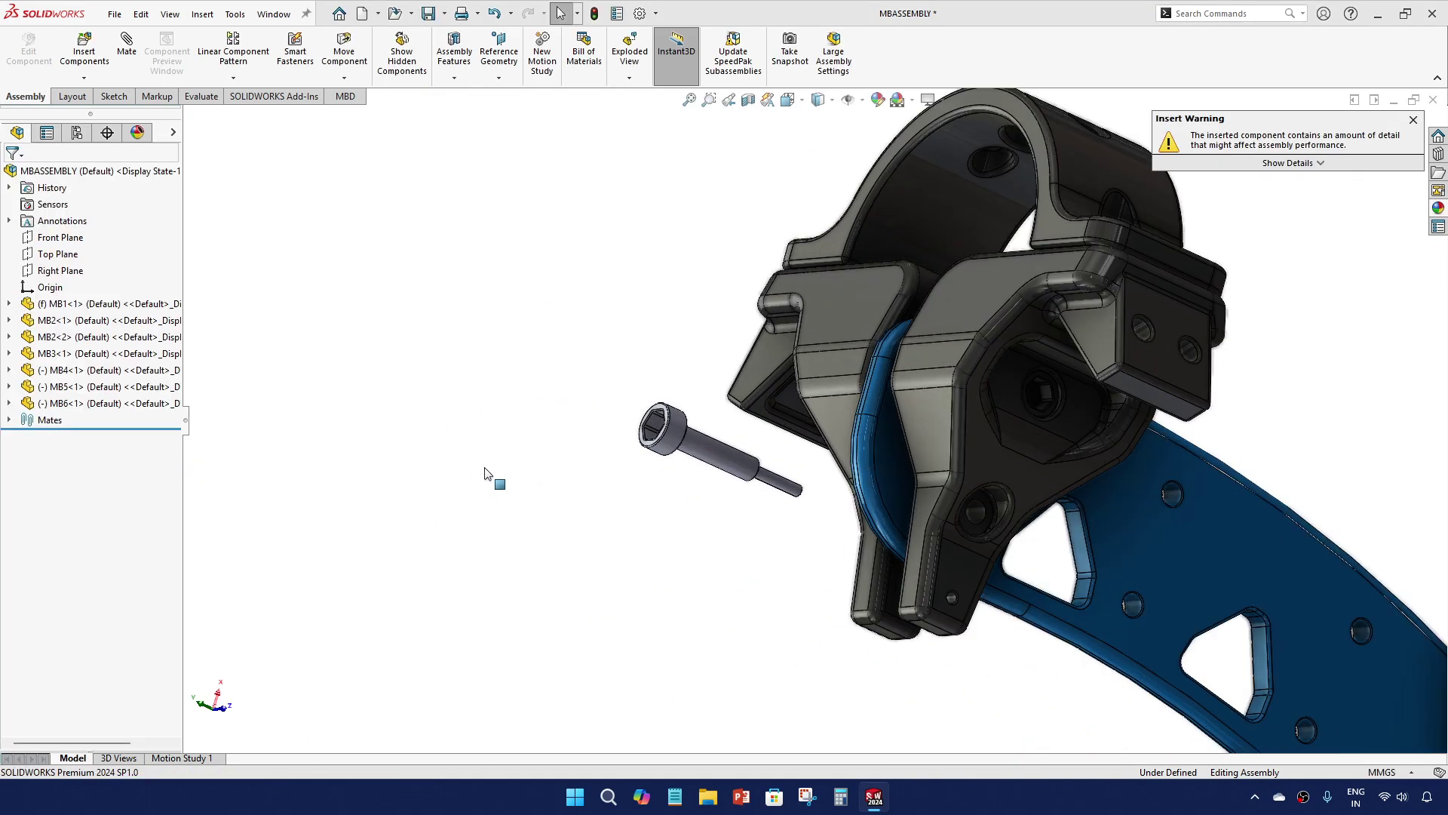
Colour MB6 dark grey (RGB 64, 64, 64) at part document level from within the assembly
middle_click_drag(860, 507, 976, 443)
scroll(683, 503, "down", 3)
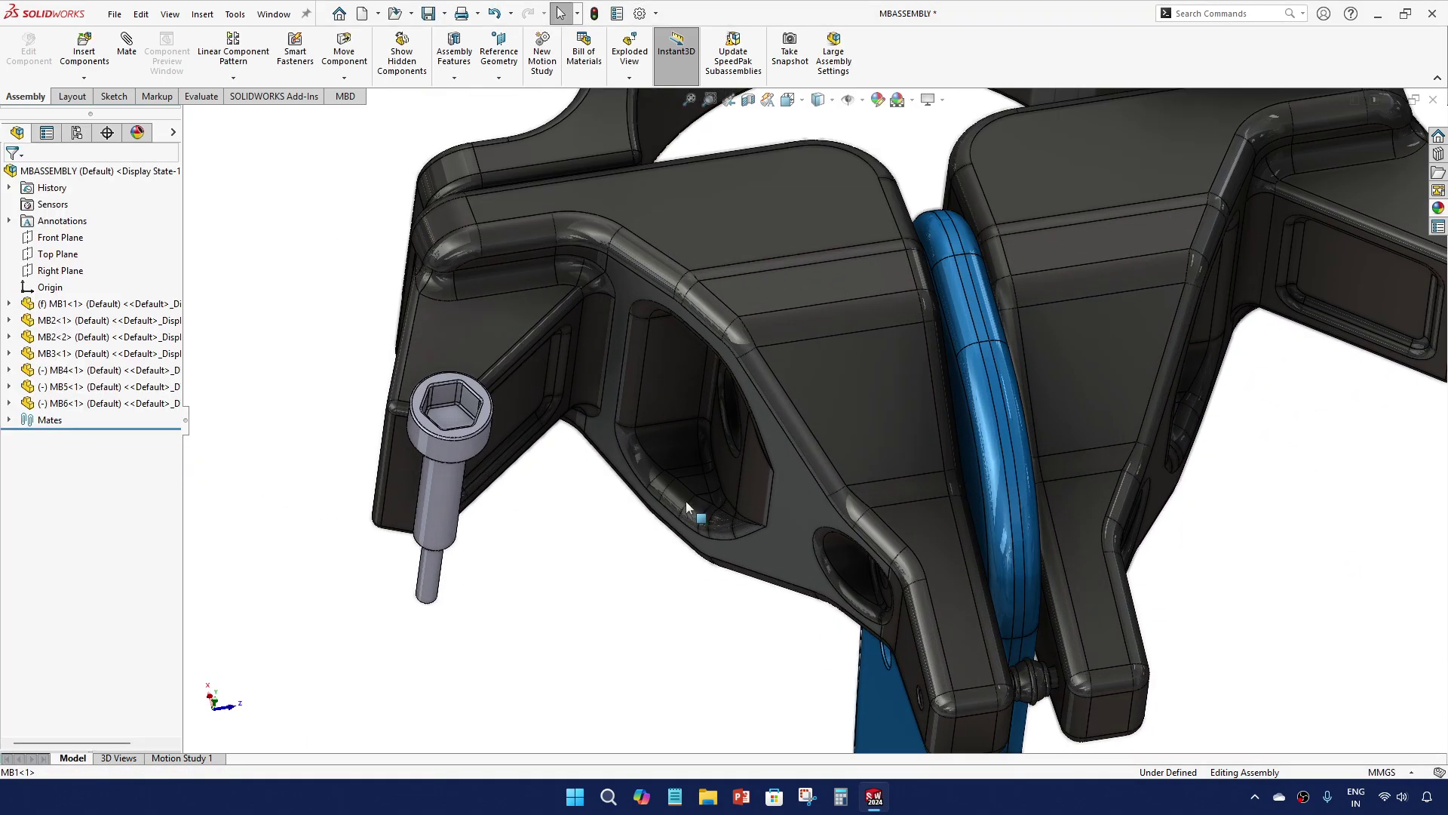
right_click(158, 409)
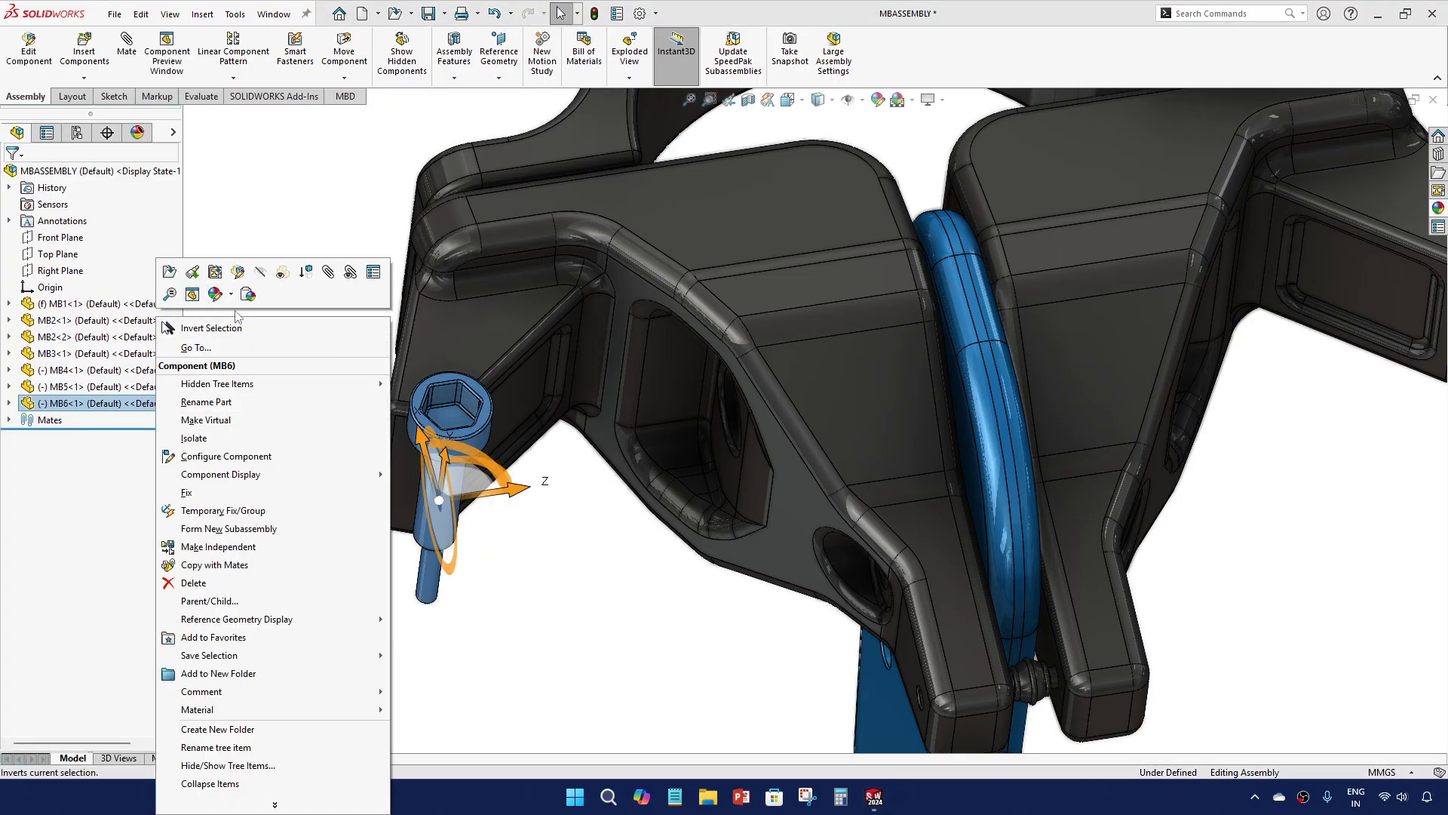
left_click(240, 346)
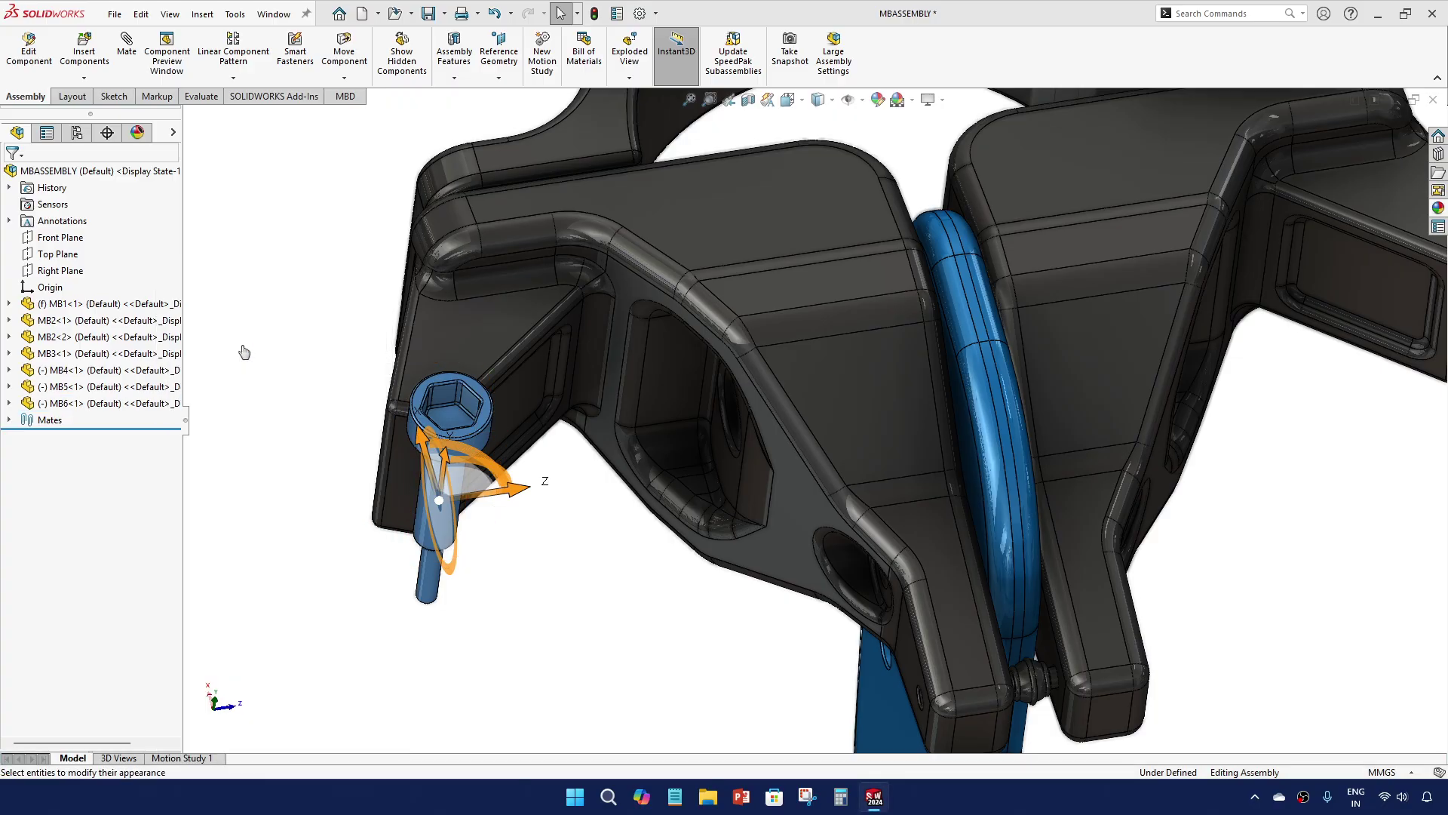
left_click(123, 535)
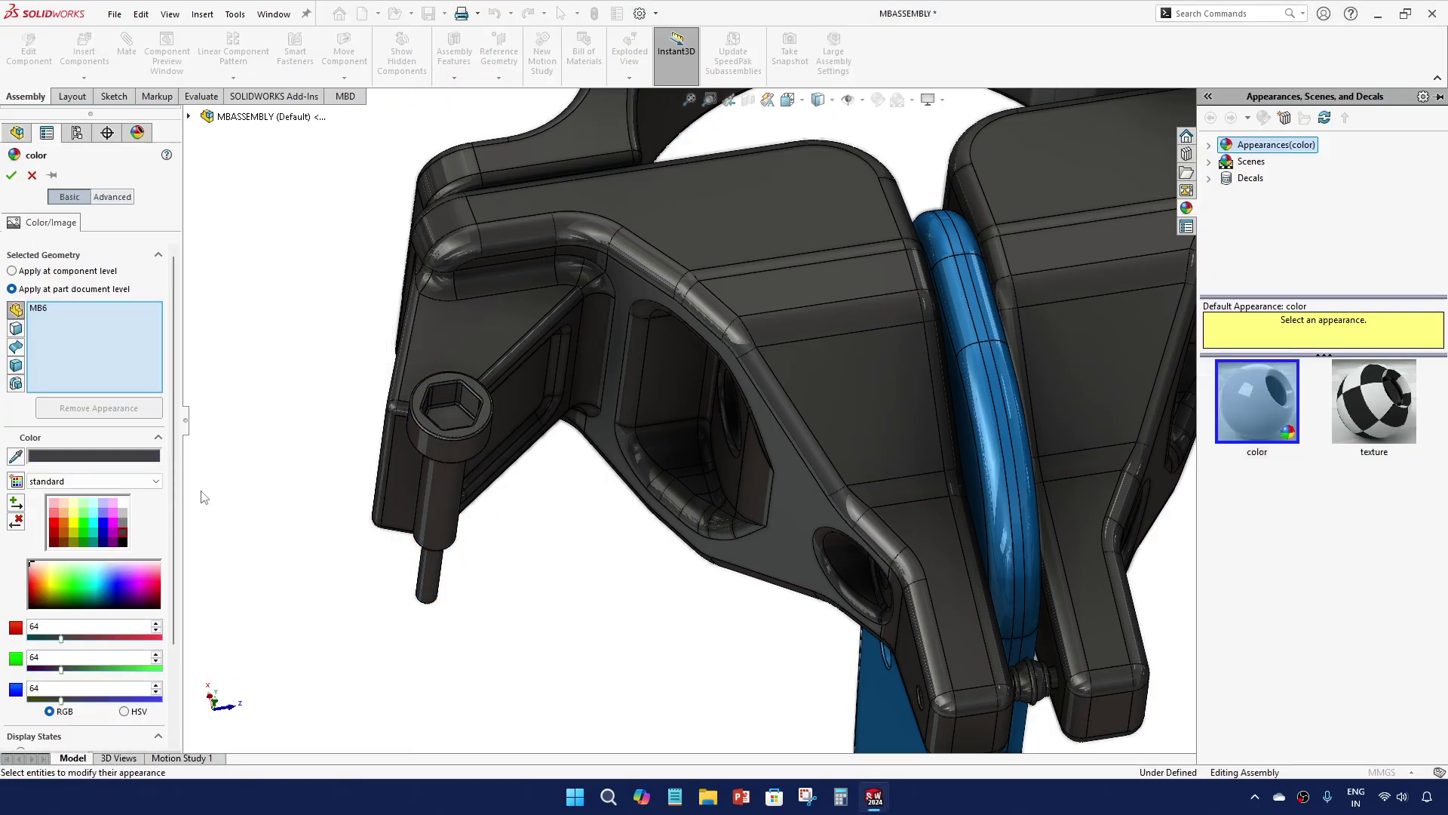
Mate the 4 mm shank of the MB6 screw concentric with the hole inside the large pocket of the second MB2
left_click(440, 485)
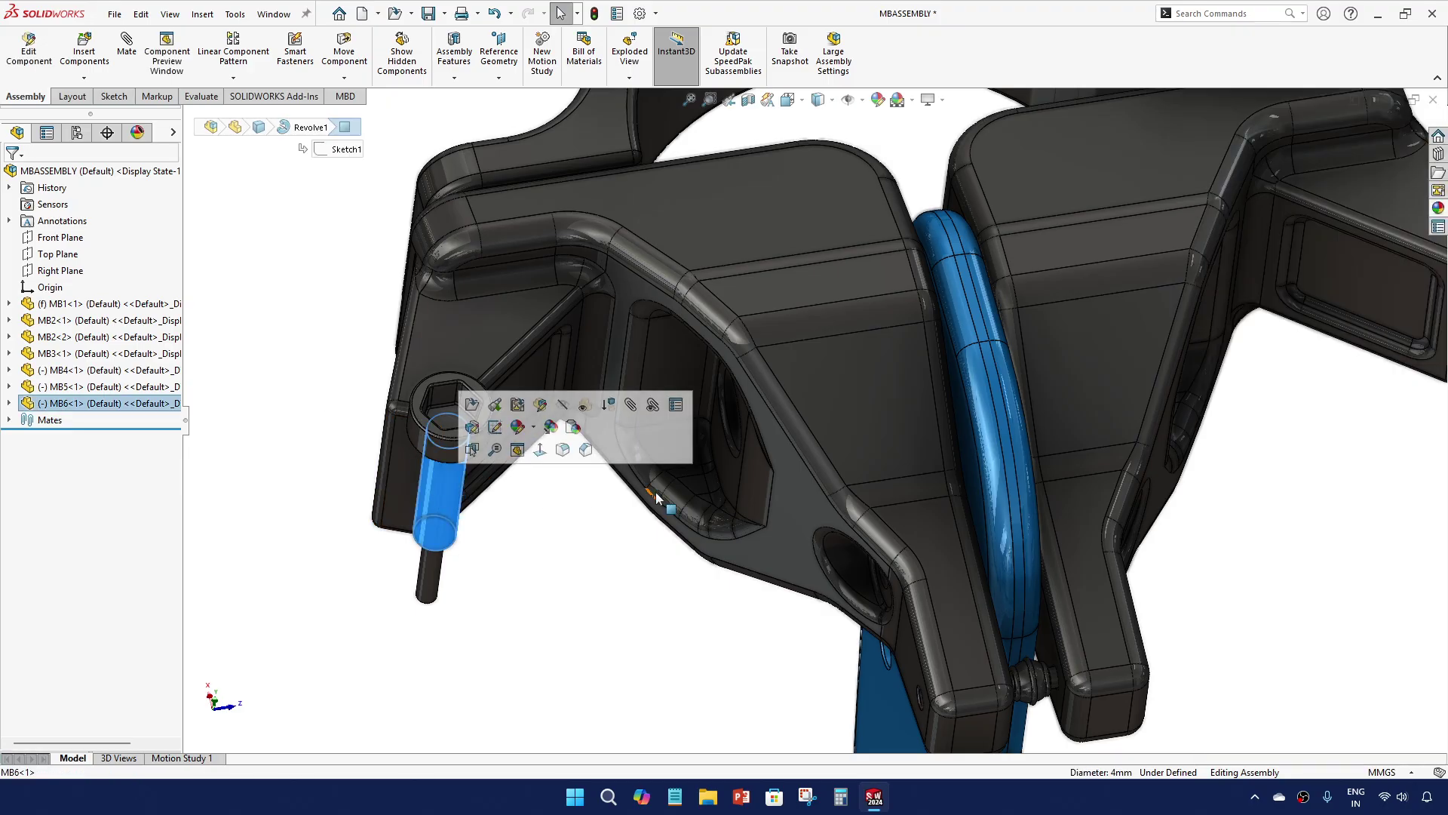
middle_click_drag(656, 495, 737, 436)
left_click(771, 427, "ctrl")
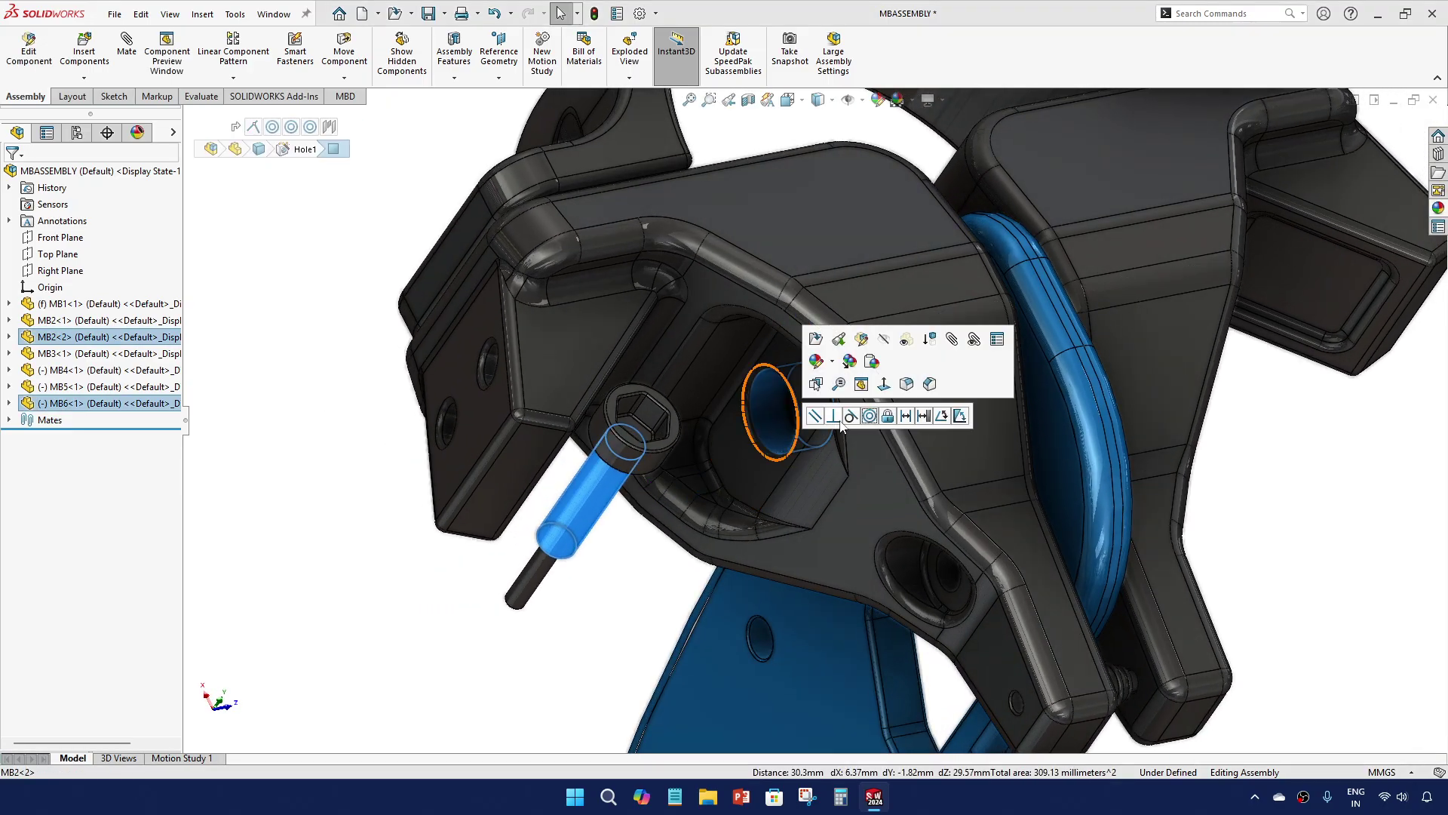
Mate the underside of the MB6 screw head coincident with the counterbore seat in the second MB2's large pocket
middle_click_drag(463, 475, 265, 537)
left_click(367, 474)
middle_click_drag(368, 474, 739, 472)
middle_click_drag(897, 426, 710, 482)
left_click(815, 434, "ctrl")
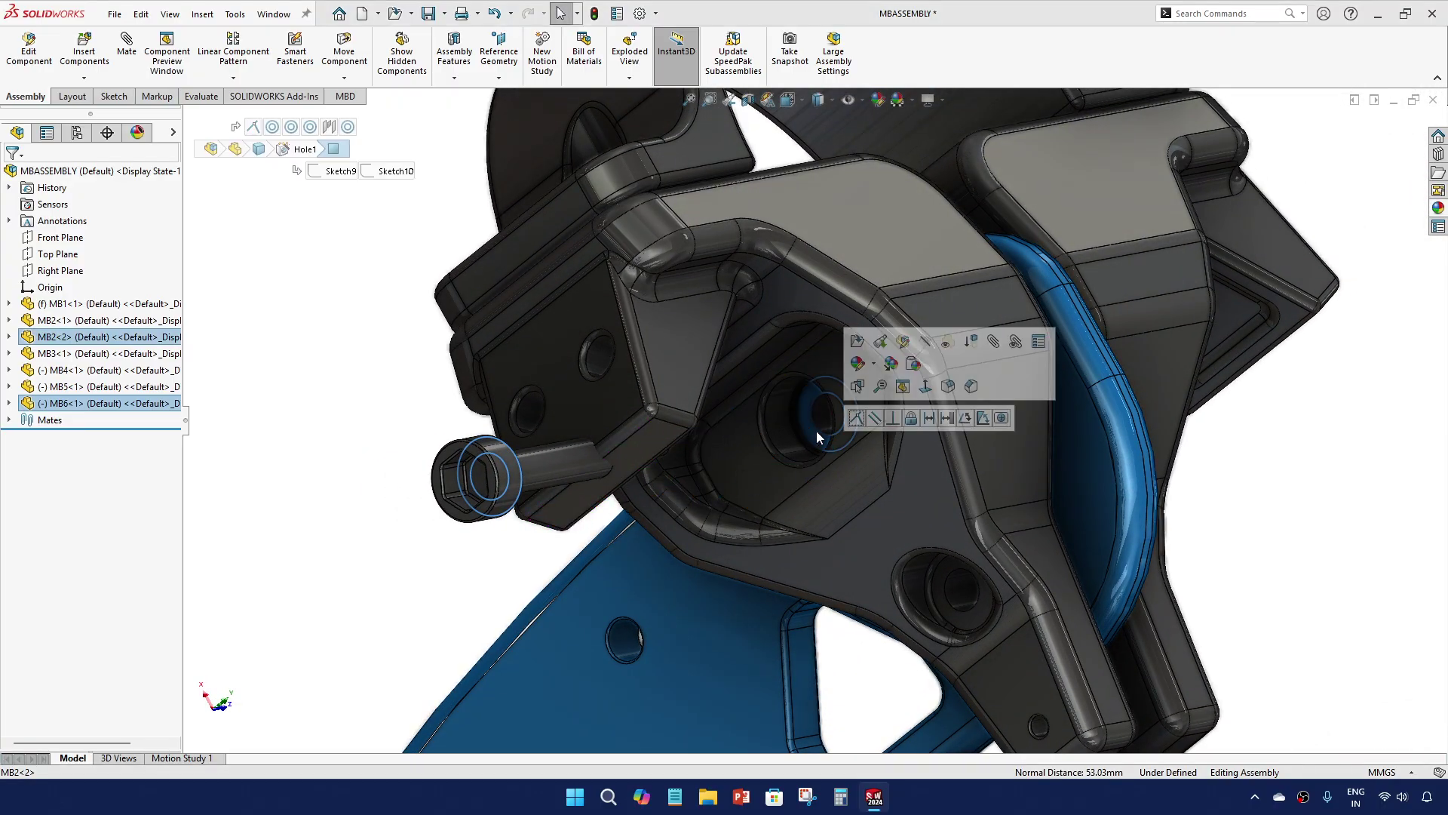
left_click(857, 423)
scroll(808, 420, "up", 4)
scroll(863, 433, "down", 3)
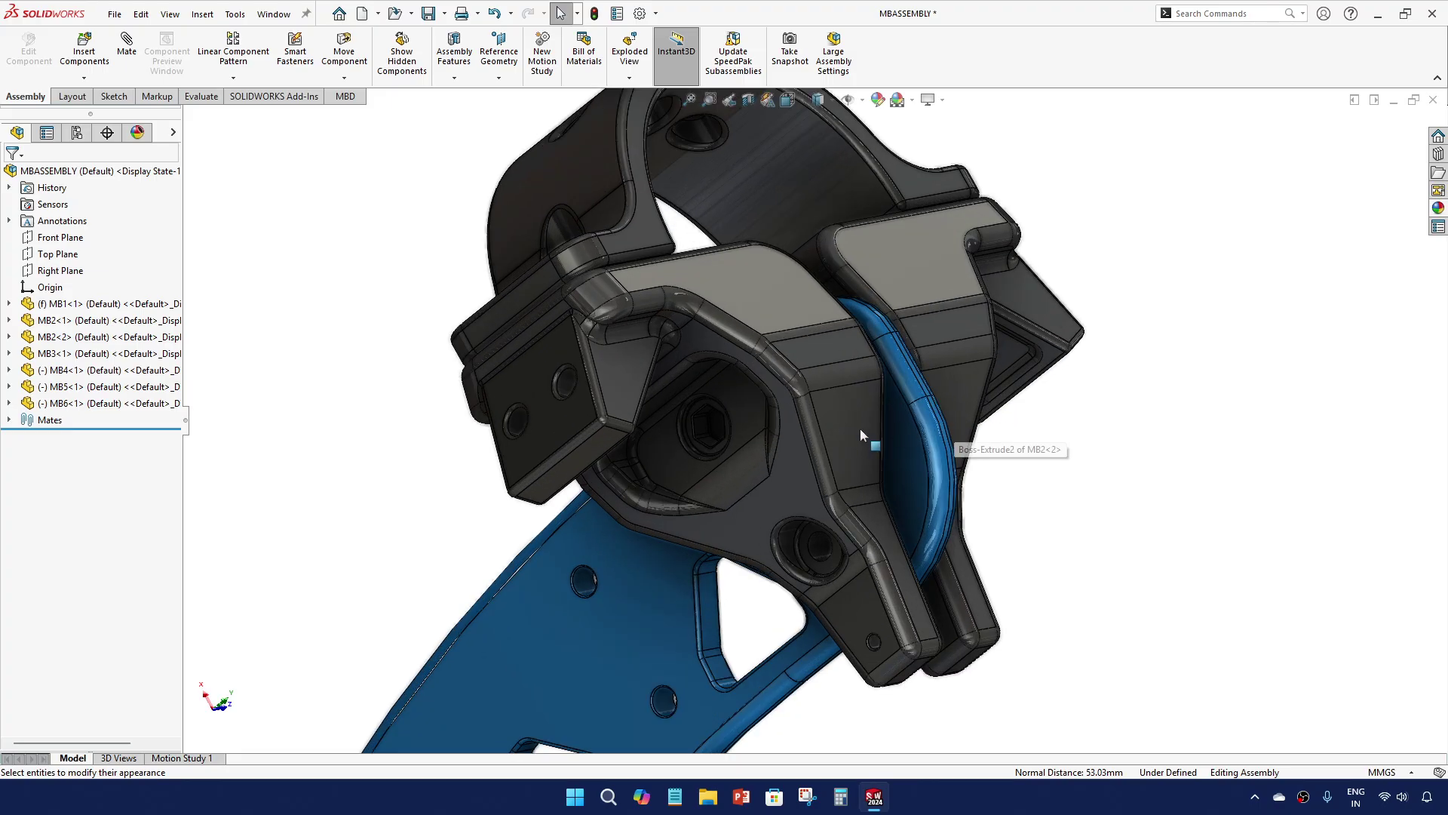
Insert the short screw part MB7 from the MECHANICAL BACKBONE folder and place it beside the second MB2
middle_click_drag(863, 433, 803, 400)
scroll(868, 441, "up", 4)
scroll(944, 450, "down", 3)
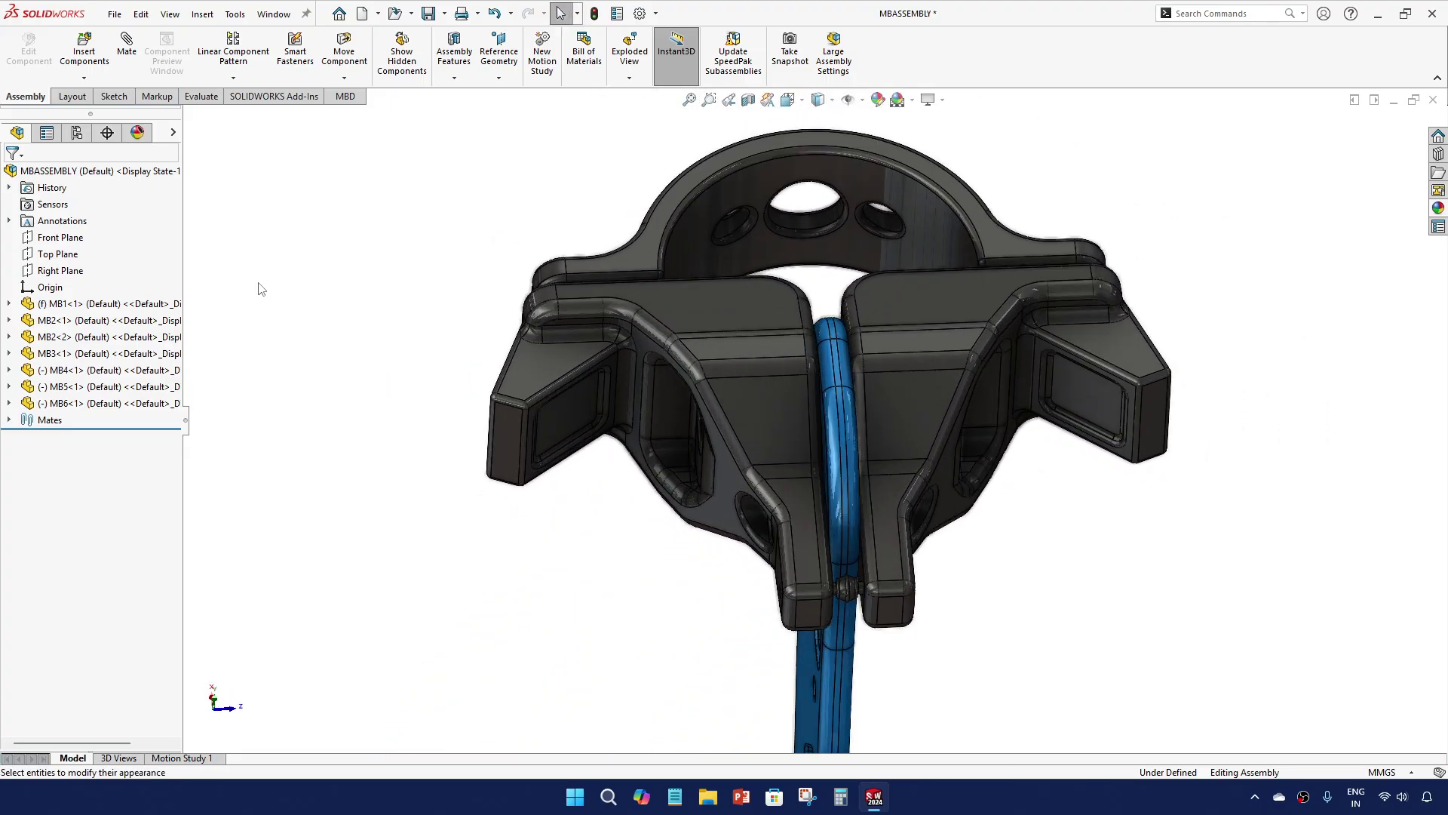
left_click(84, 51)
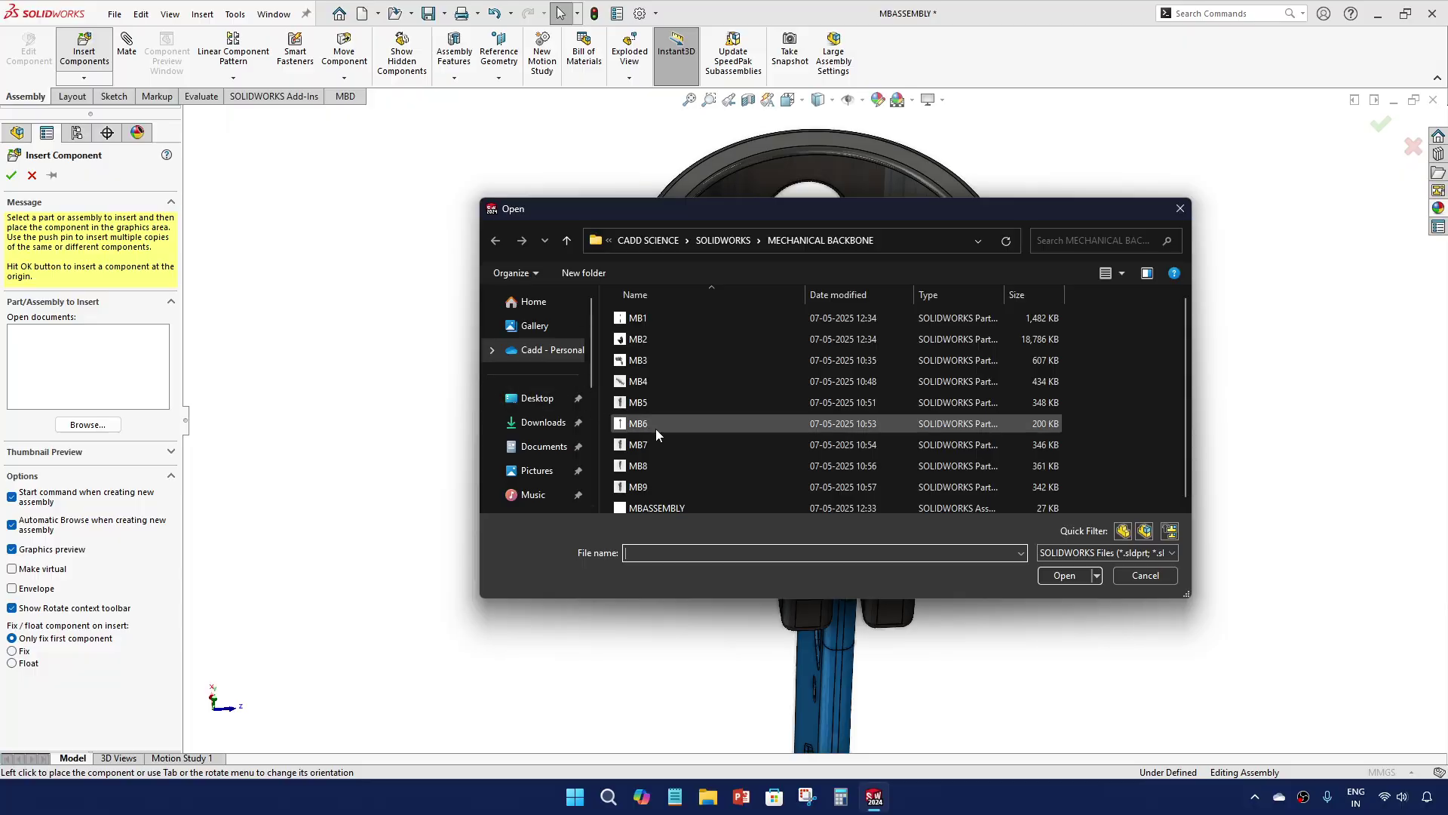
left_click(674, 446)
left_click(1060, 576)
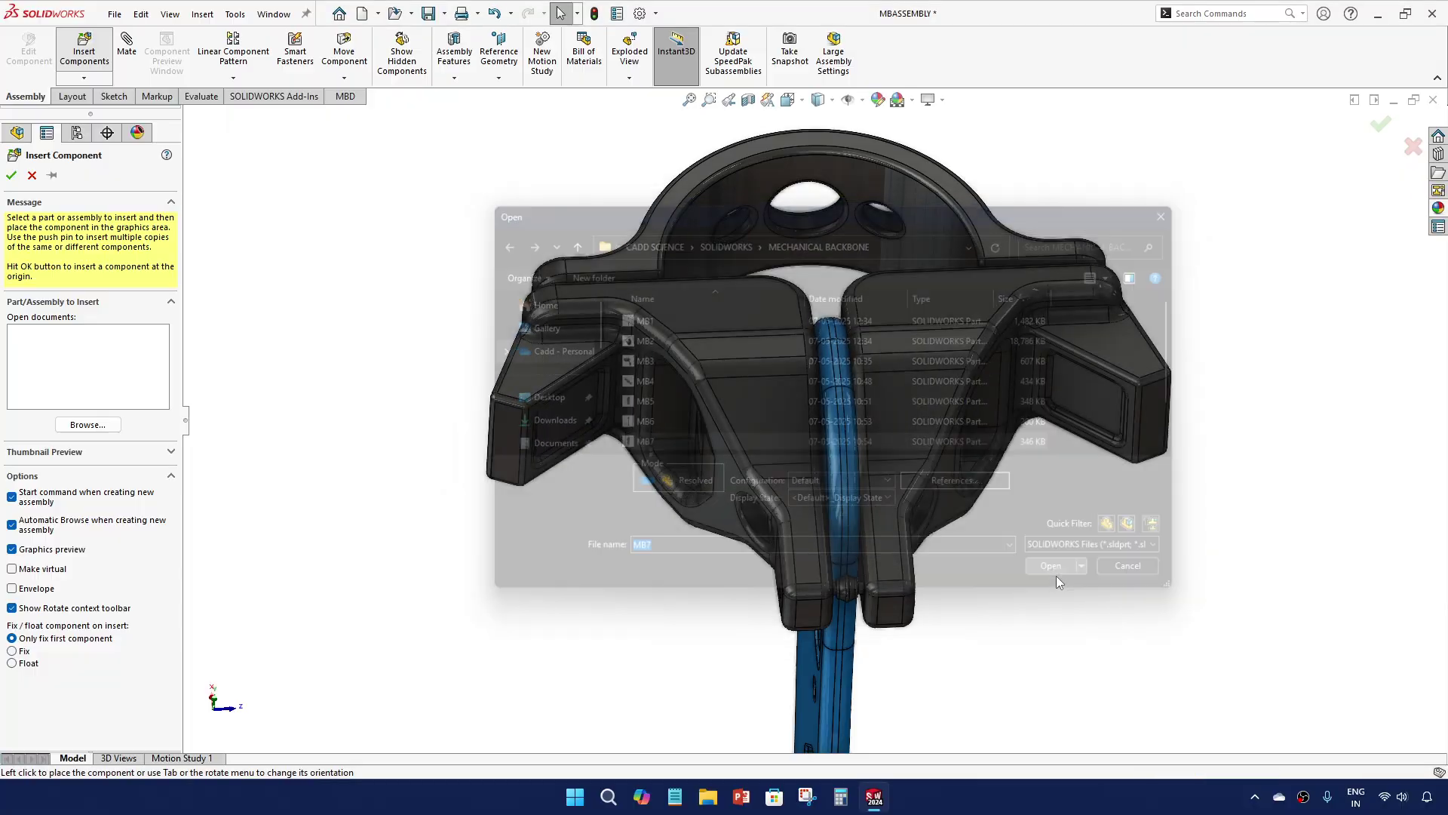
left_click(630, 601)
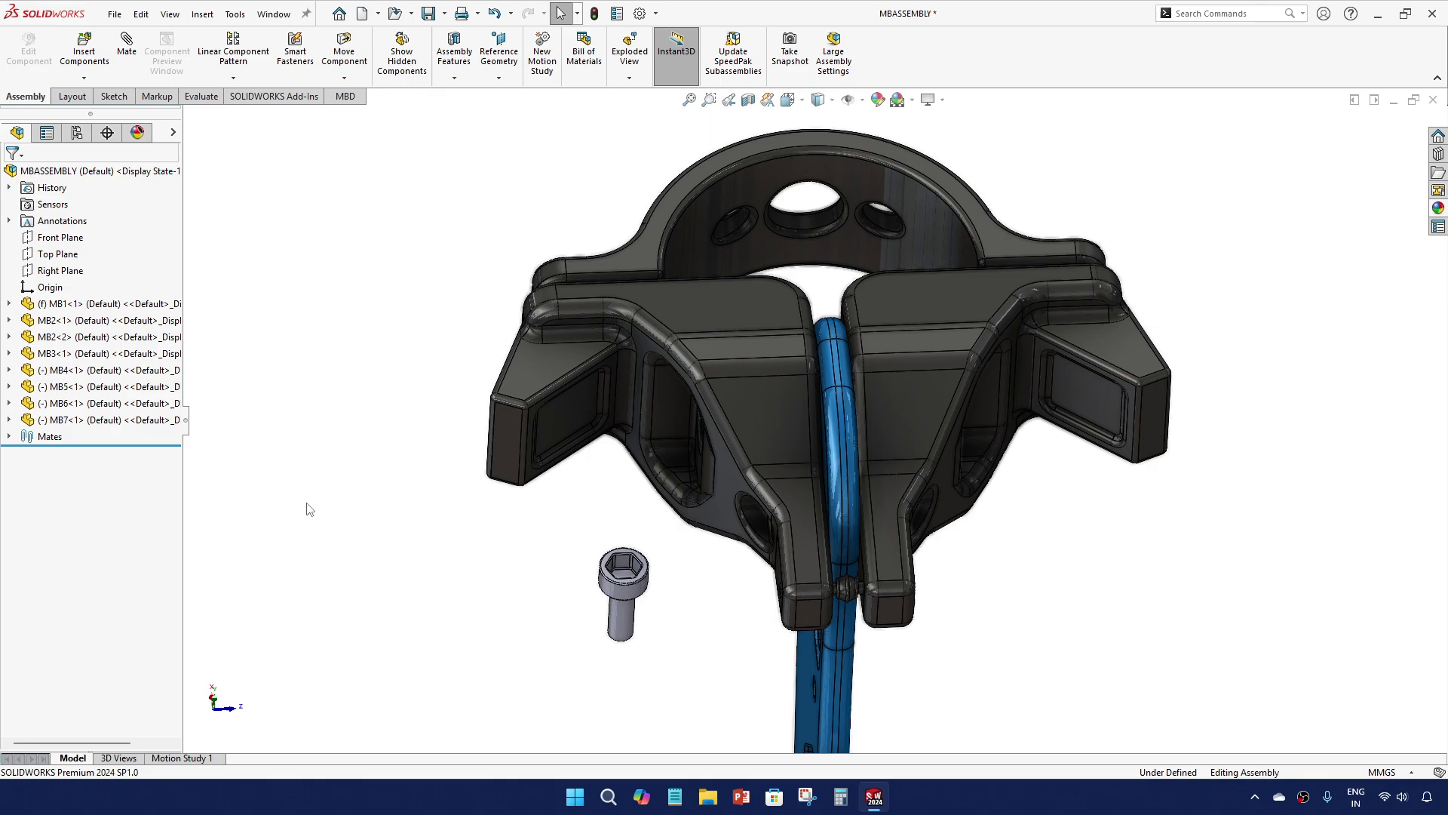
Colour MB7 dark grey (RGB 64, 64, 64) at part document level from within the assembly
right_click(139, 427)
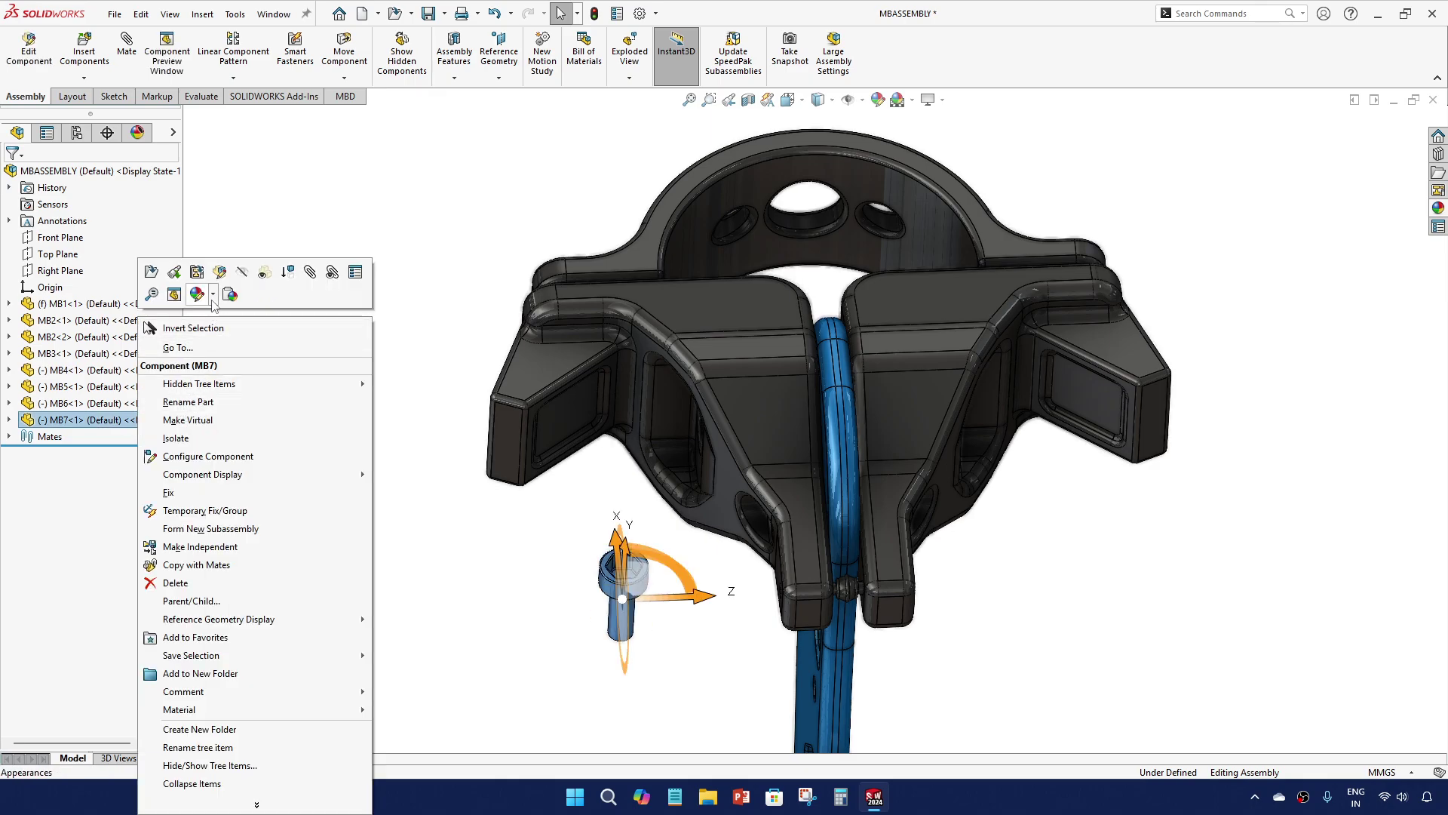
left_click(222, 346)
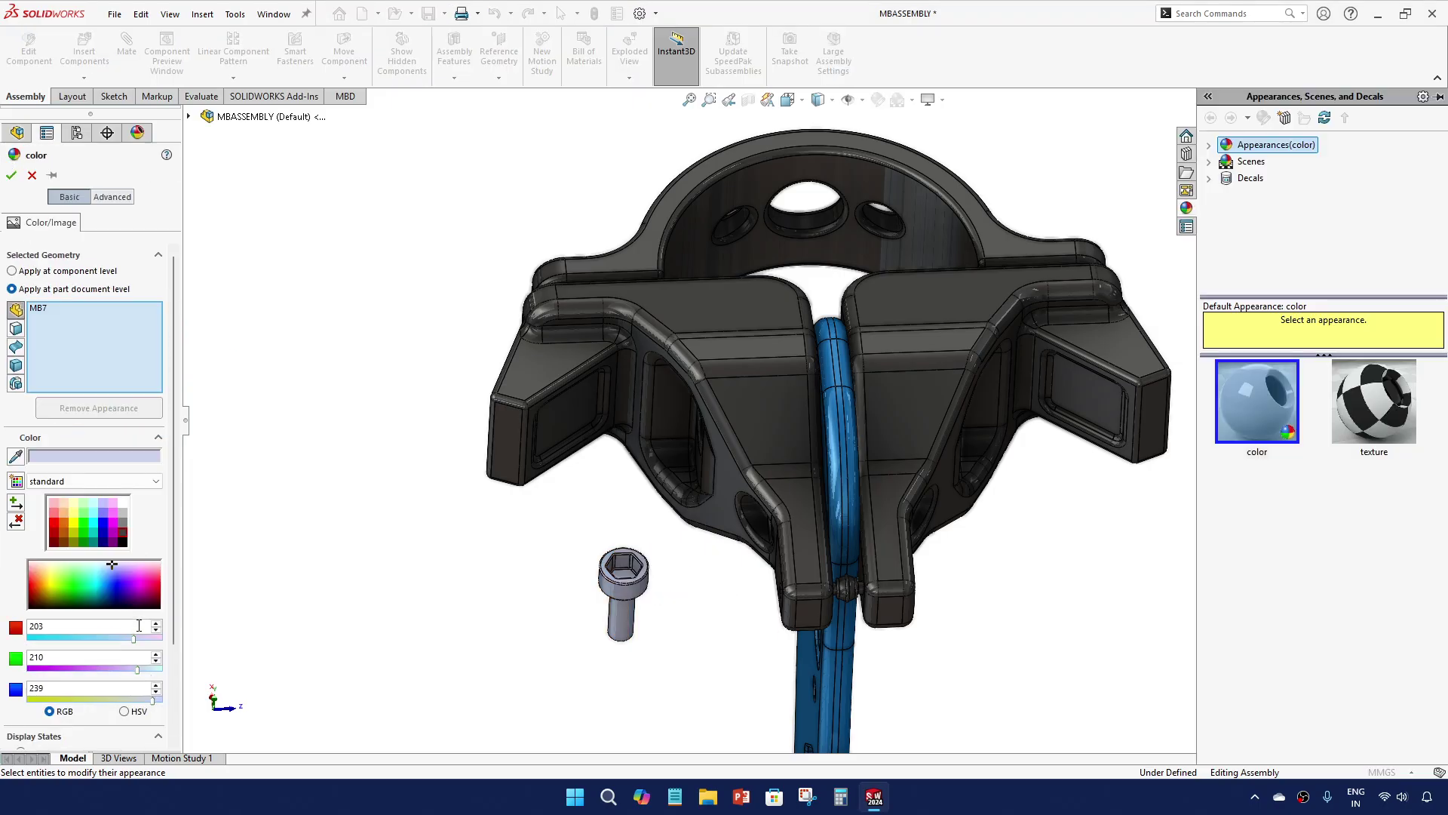
left_click(123, 538)
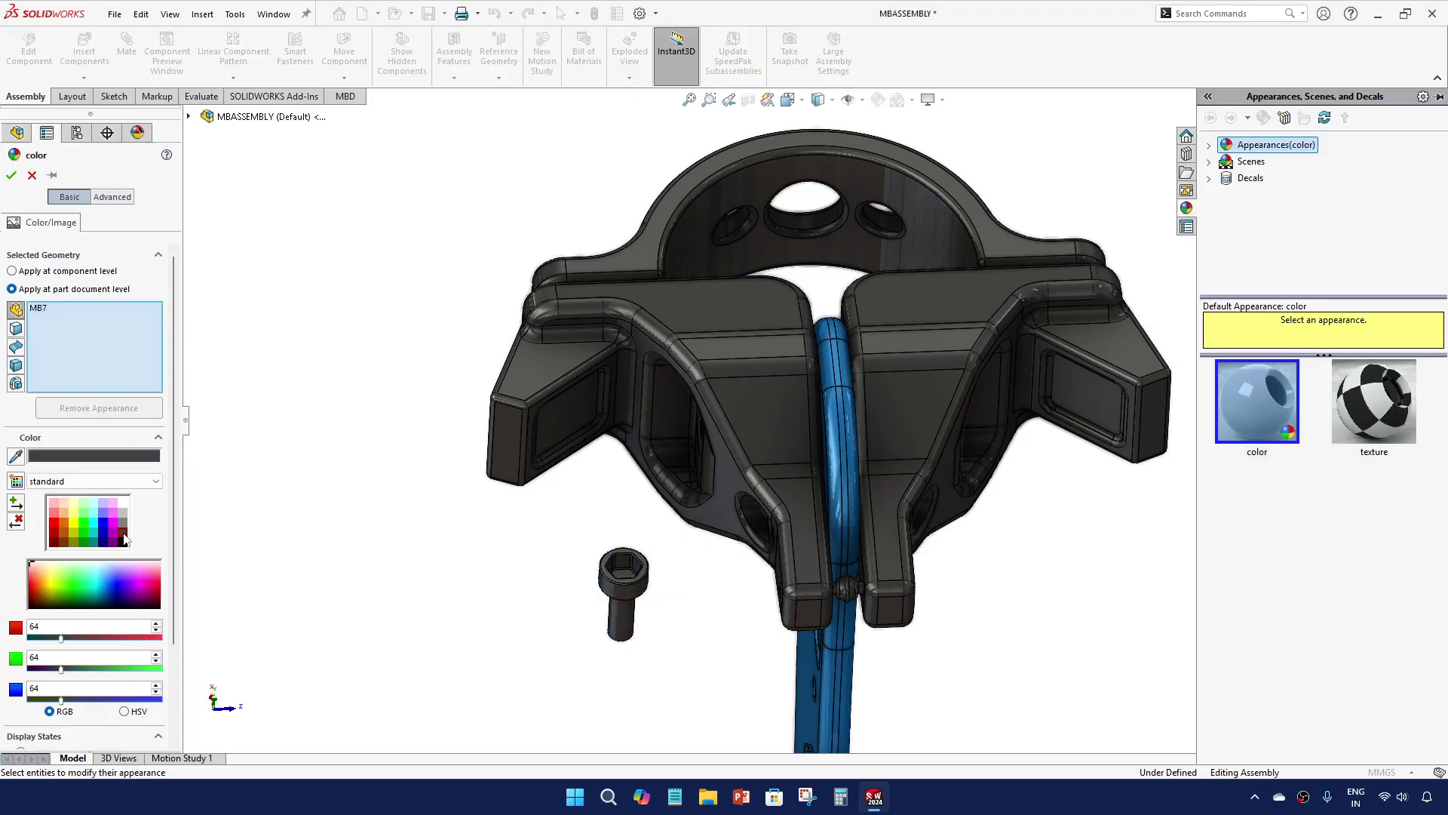
left_click(12, 175)
Mate the MB7 screw shank concentric with the lower counterbored hole of the second MB2 and flip the mate alignment
scroll(801, 573, "down", 1)
middle_click_drag(670, 439, 755, 424)
left_click(685, 534)
left_click(756, 415, "ctrl")
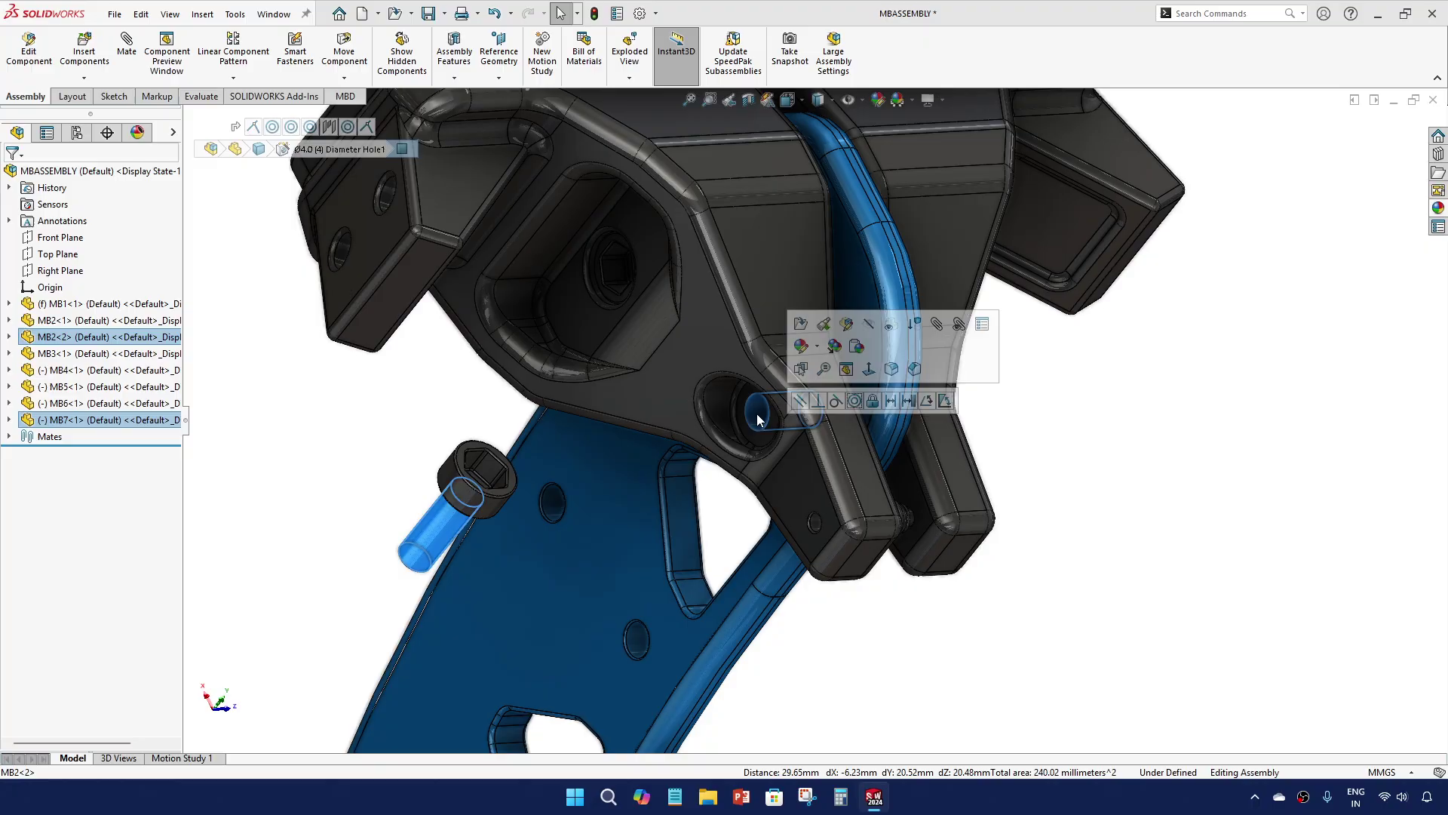
left_click(855, 400)
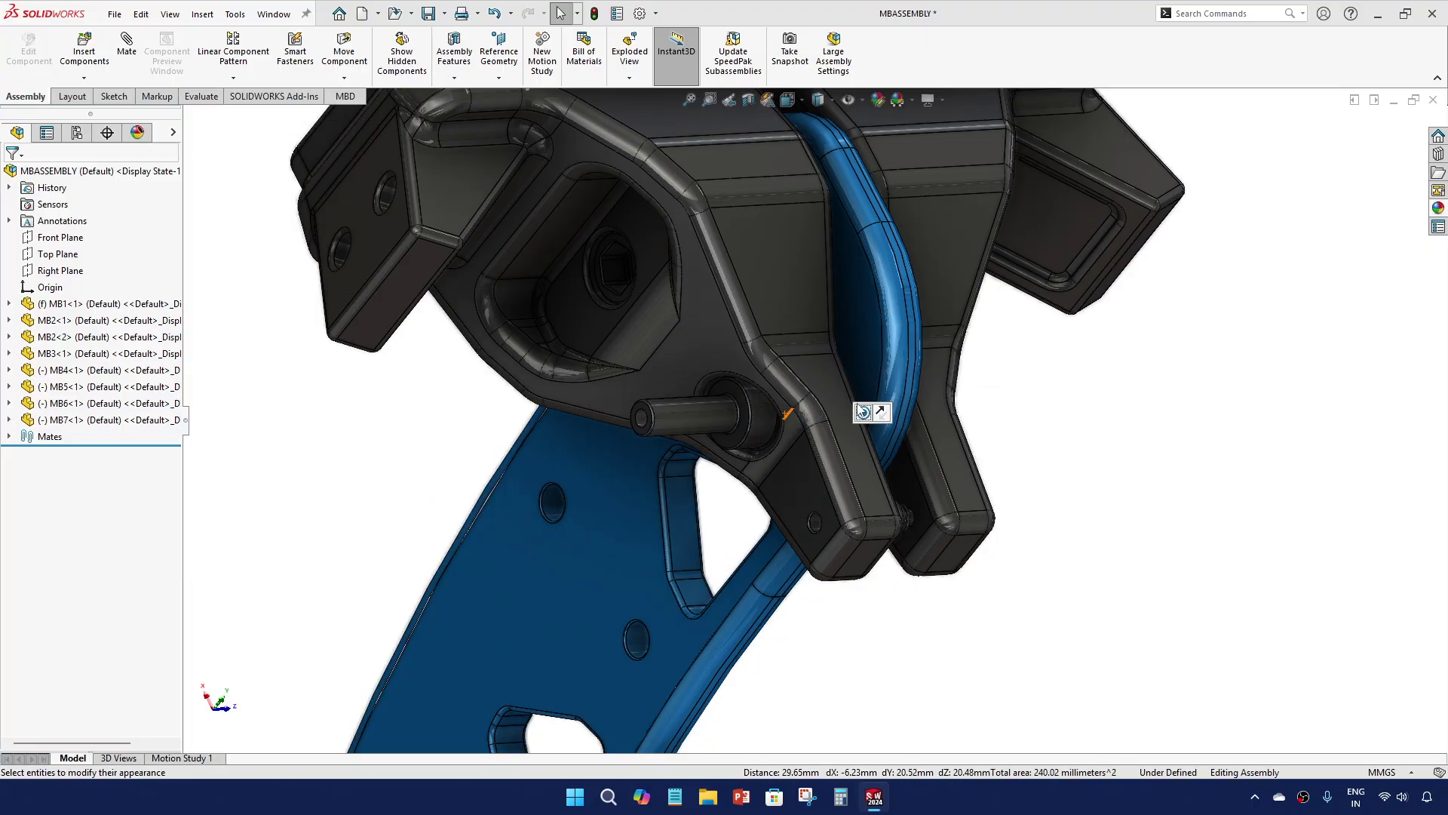
left_click(880, 412)
Mate the underside of the MB7 screw head coincident with the lower counterbore seat of the second MB2
middle_click_drag(876, 423, 467, 444)
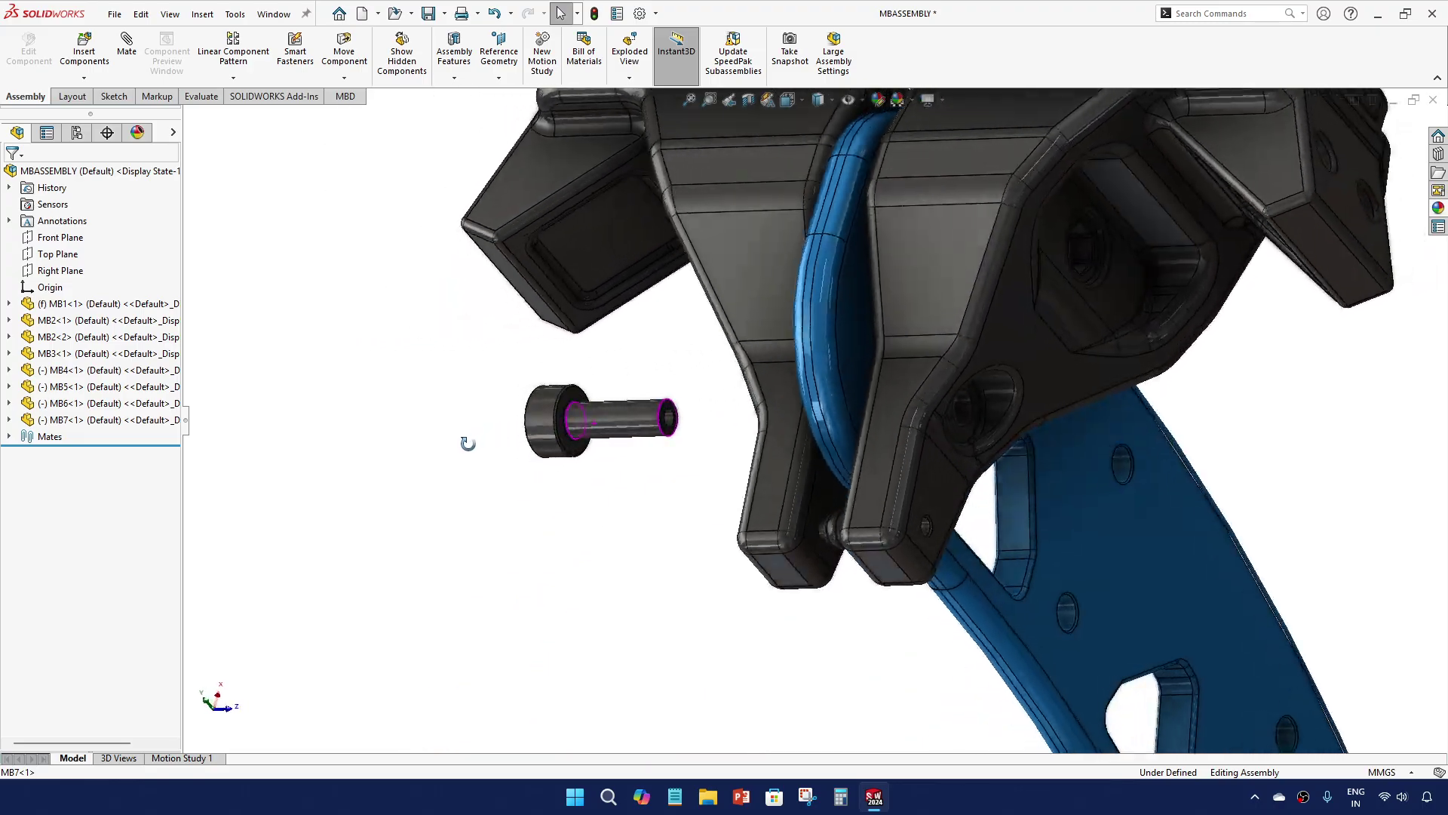
left_click(575, 419)
middle_click_drag(575, 419, 796, 447)
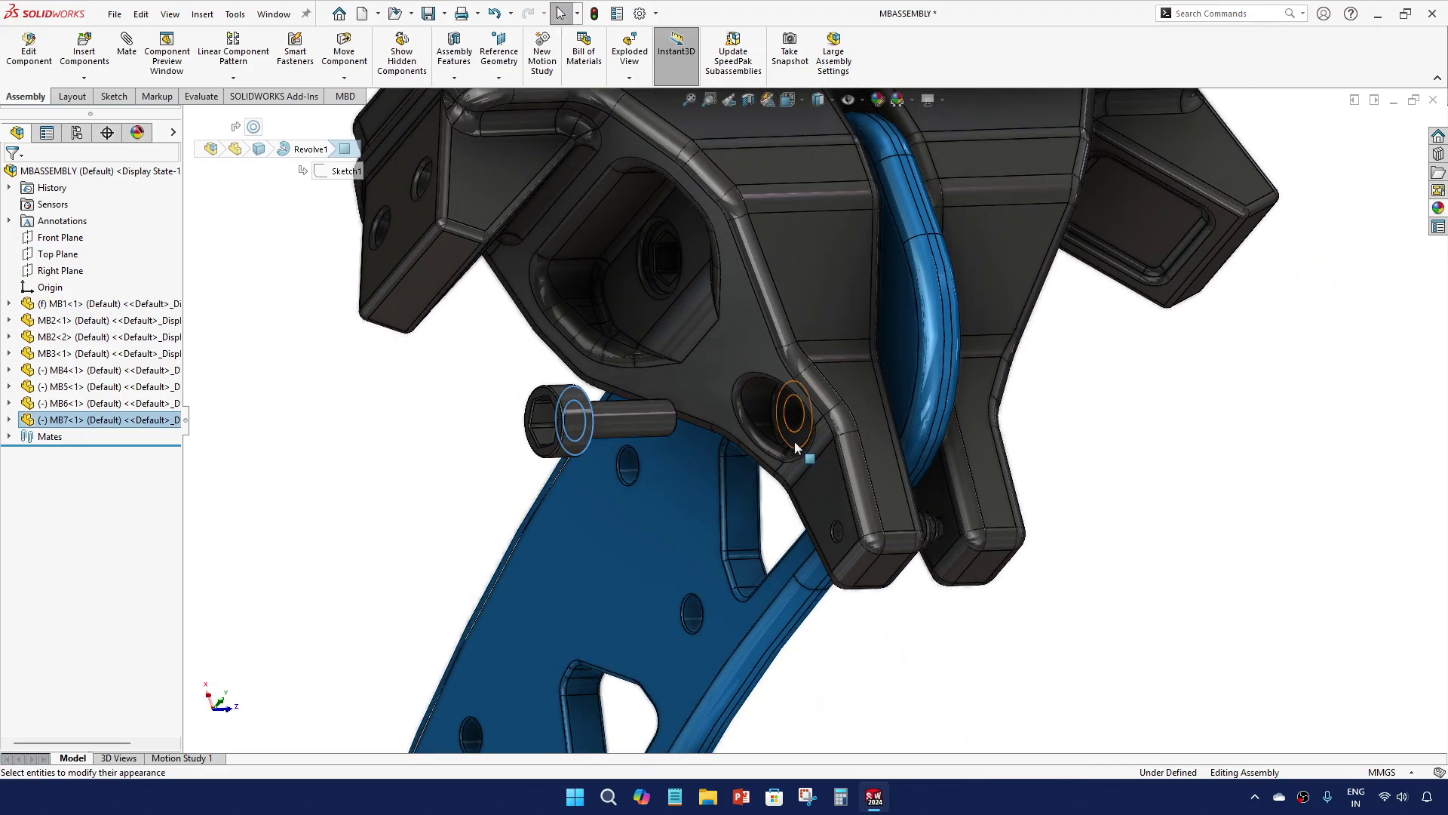
left_click(783, 415, "ctrl")
left_click(823, 399)
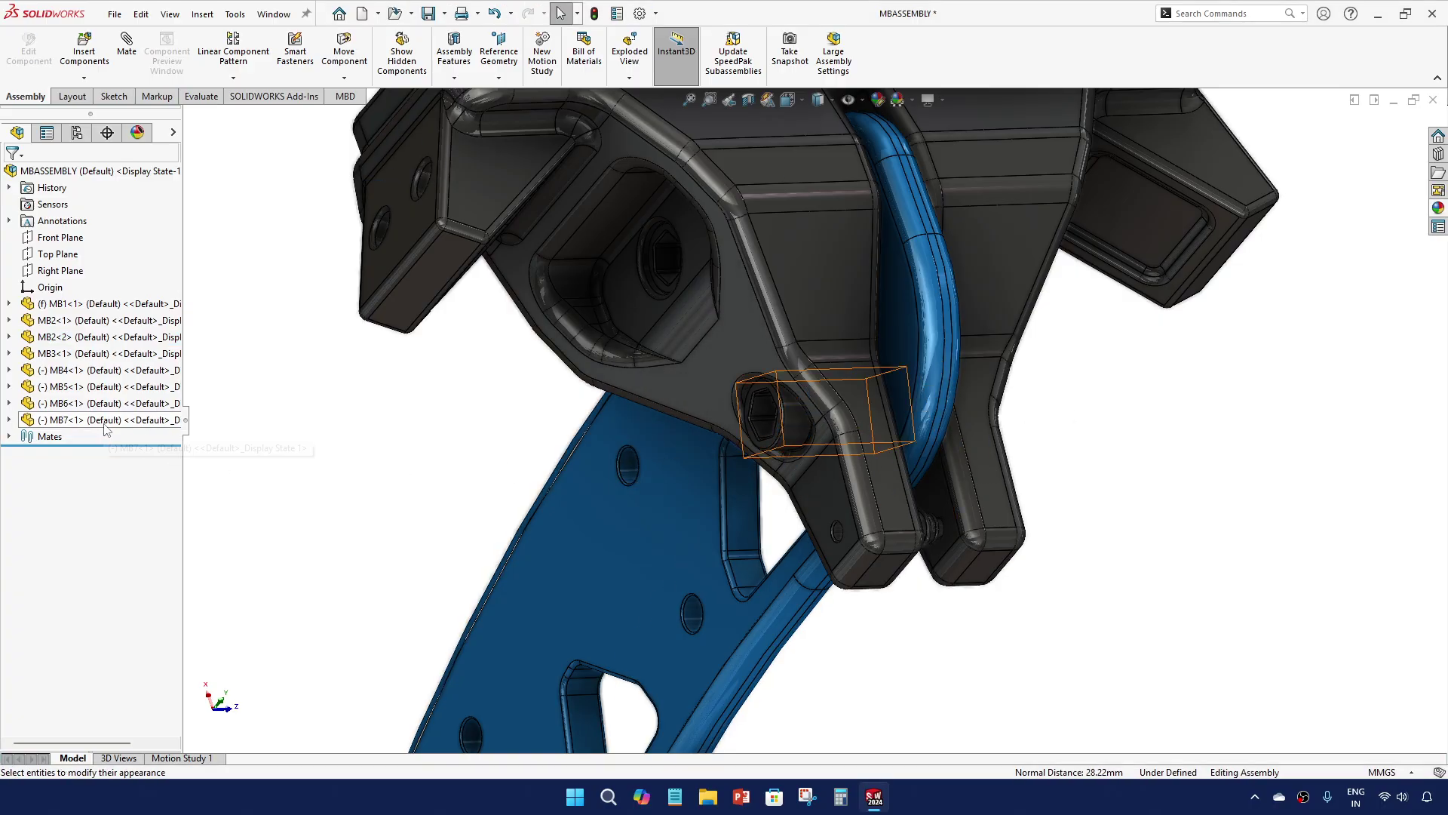
Delete the coincident mate between the MB7 screw head and the second MB2 from MB7's mates
left_click(10, 421)
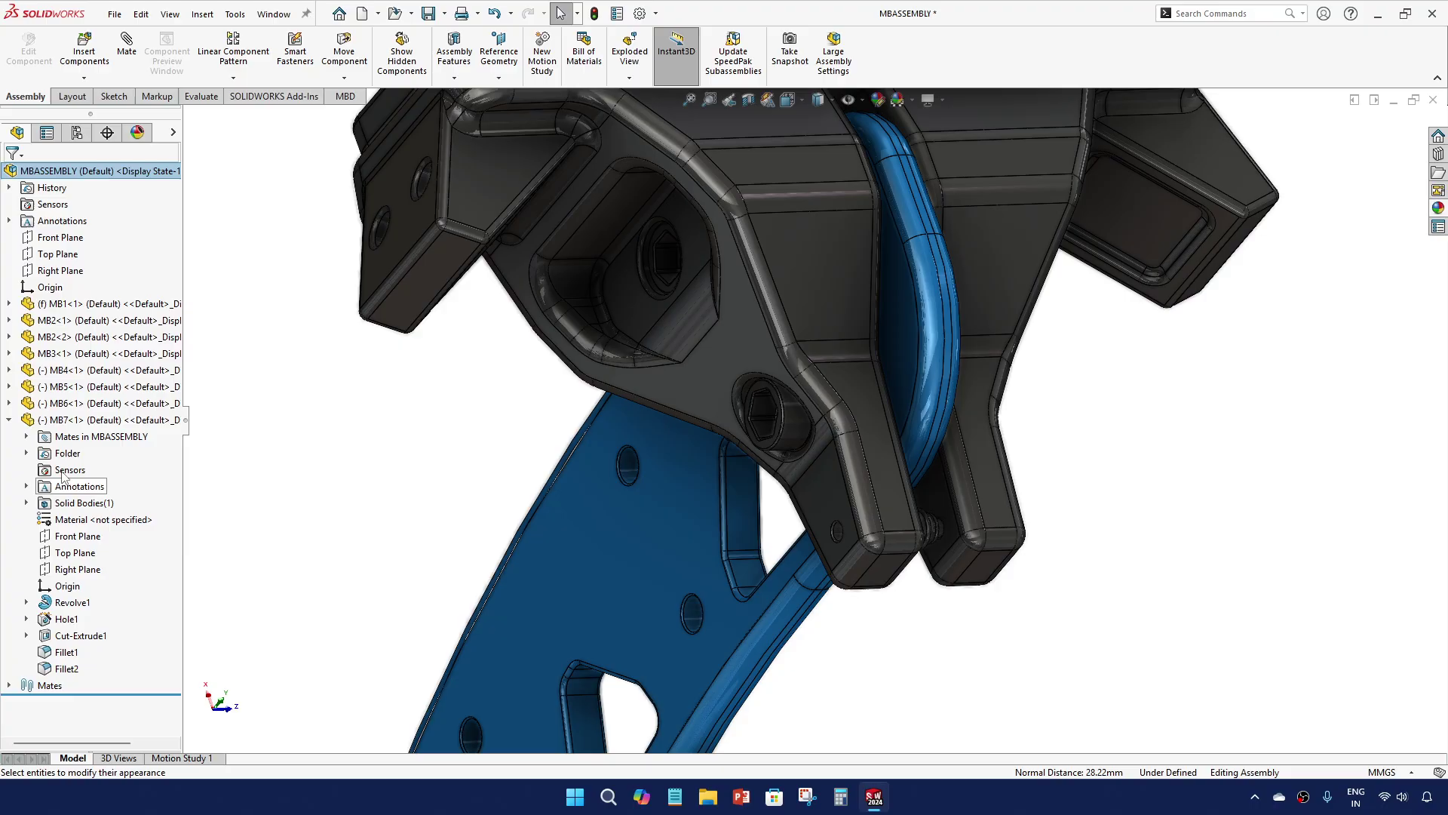
left_click(26, 437)
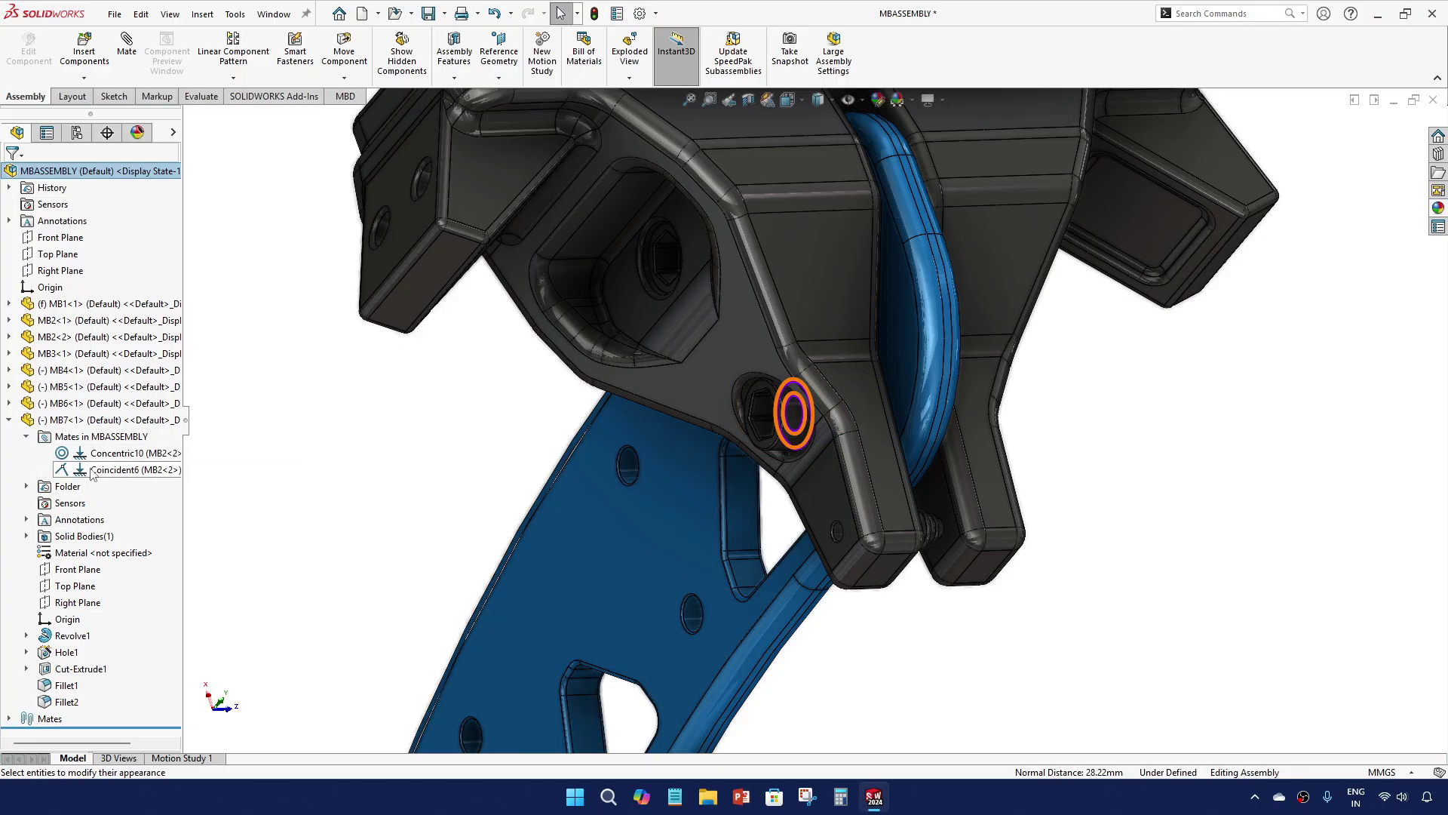
left_click(113, 453)
right_click(101, 472)
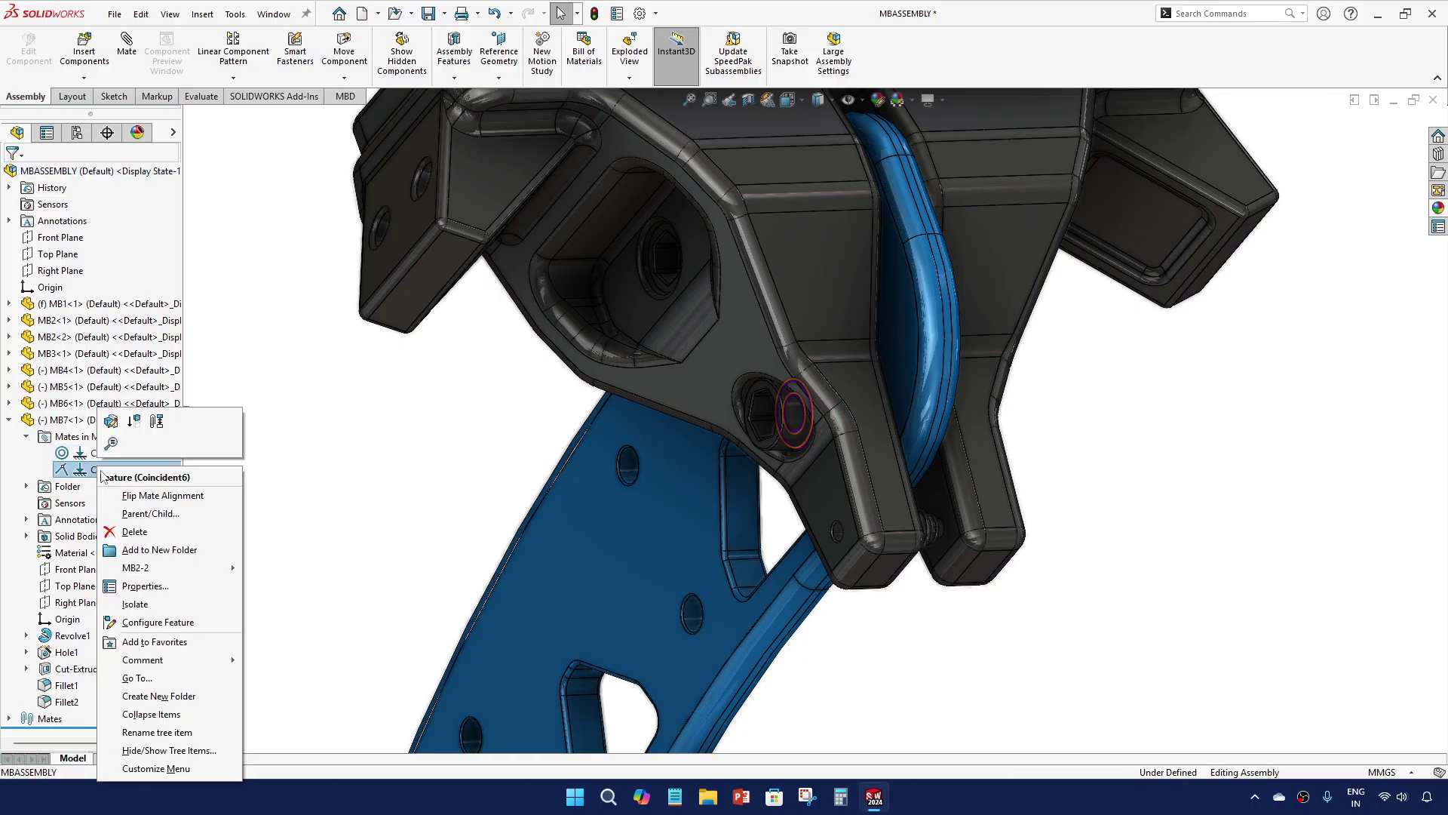
left_click(132, 532)
Edit MB7's concentric mate with the second MB2 and reverse its mate alignment
left_click(129, 454)
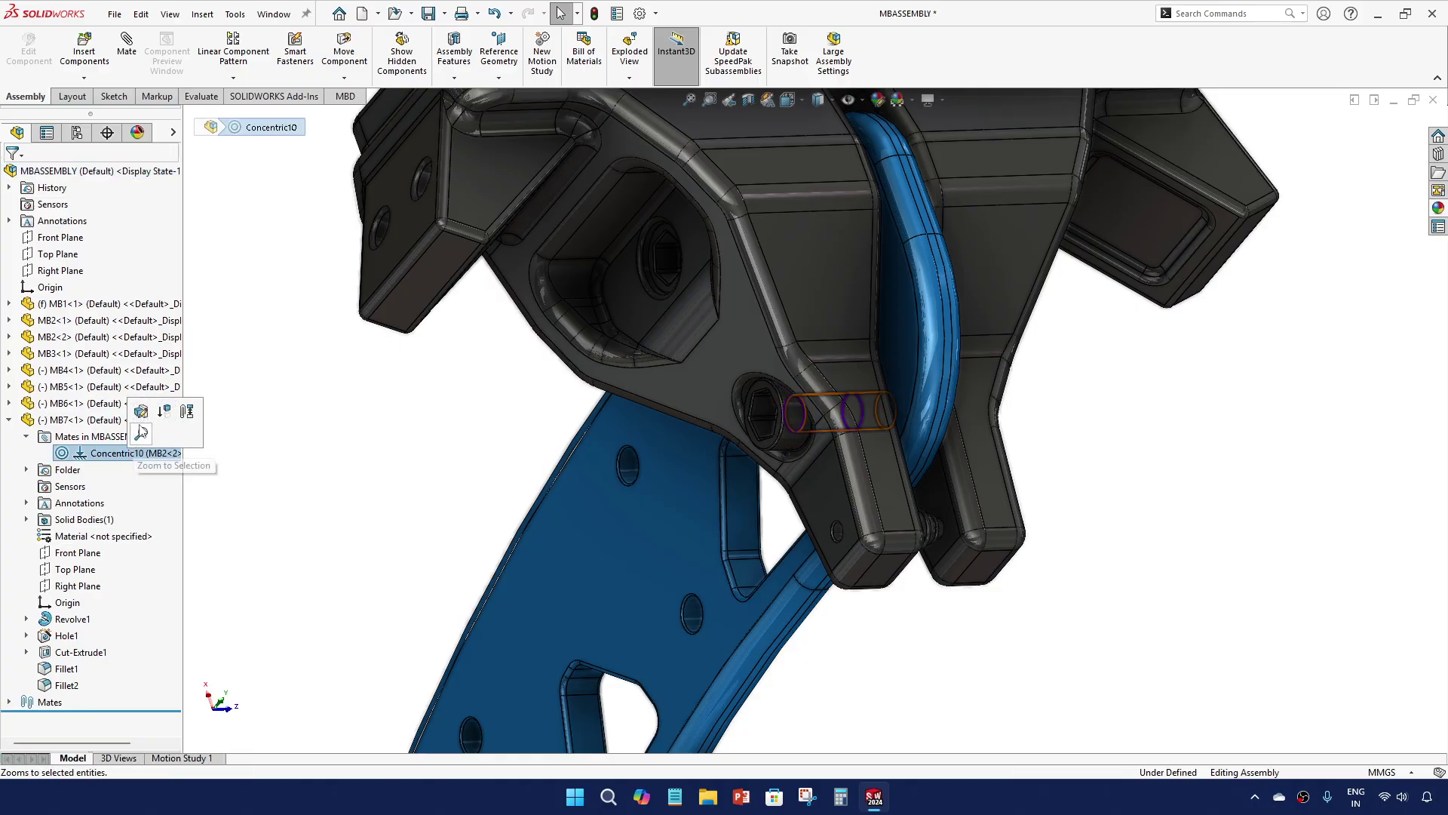
left_click(142, 419)
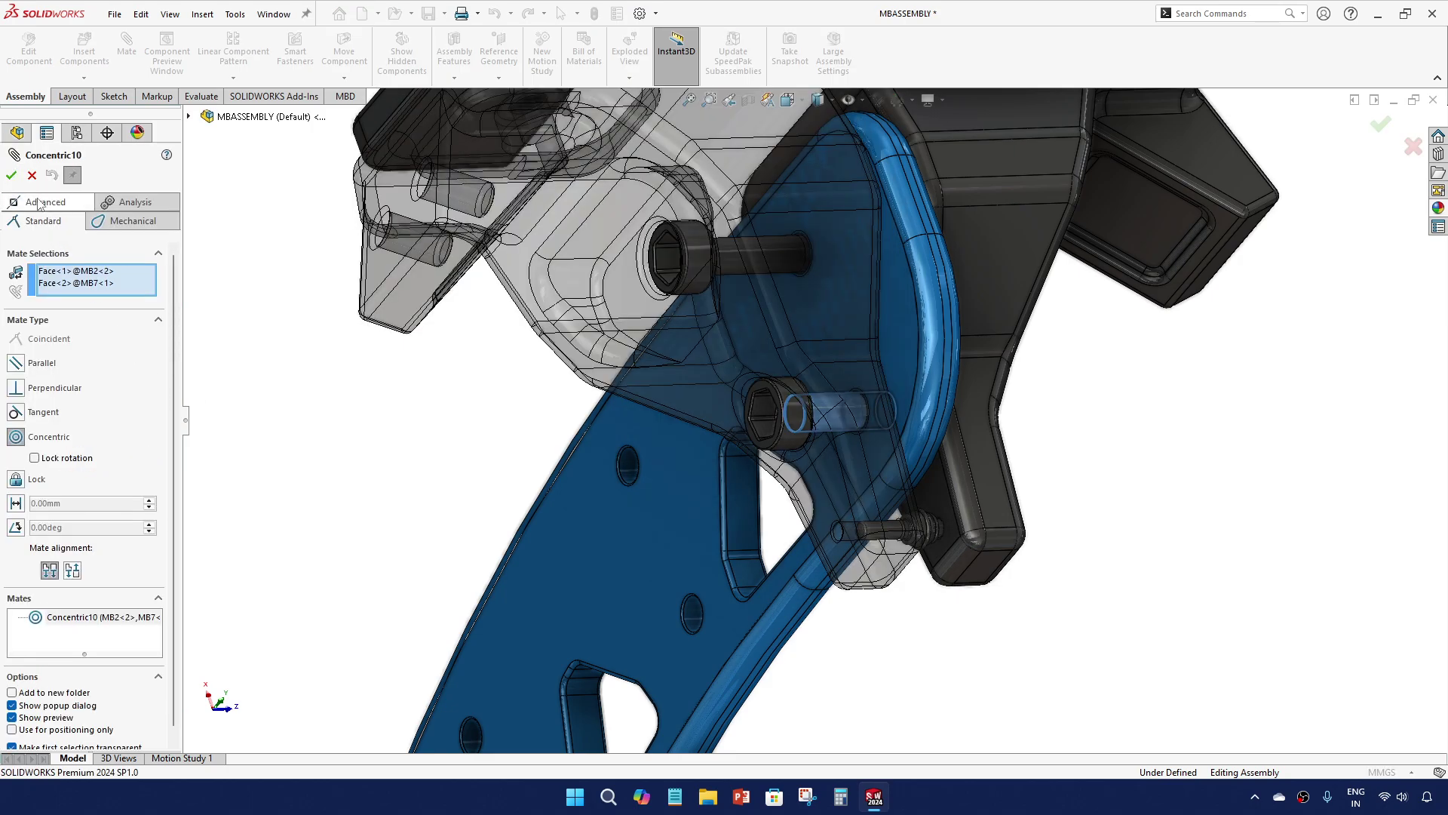
left_click(73, 571)
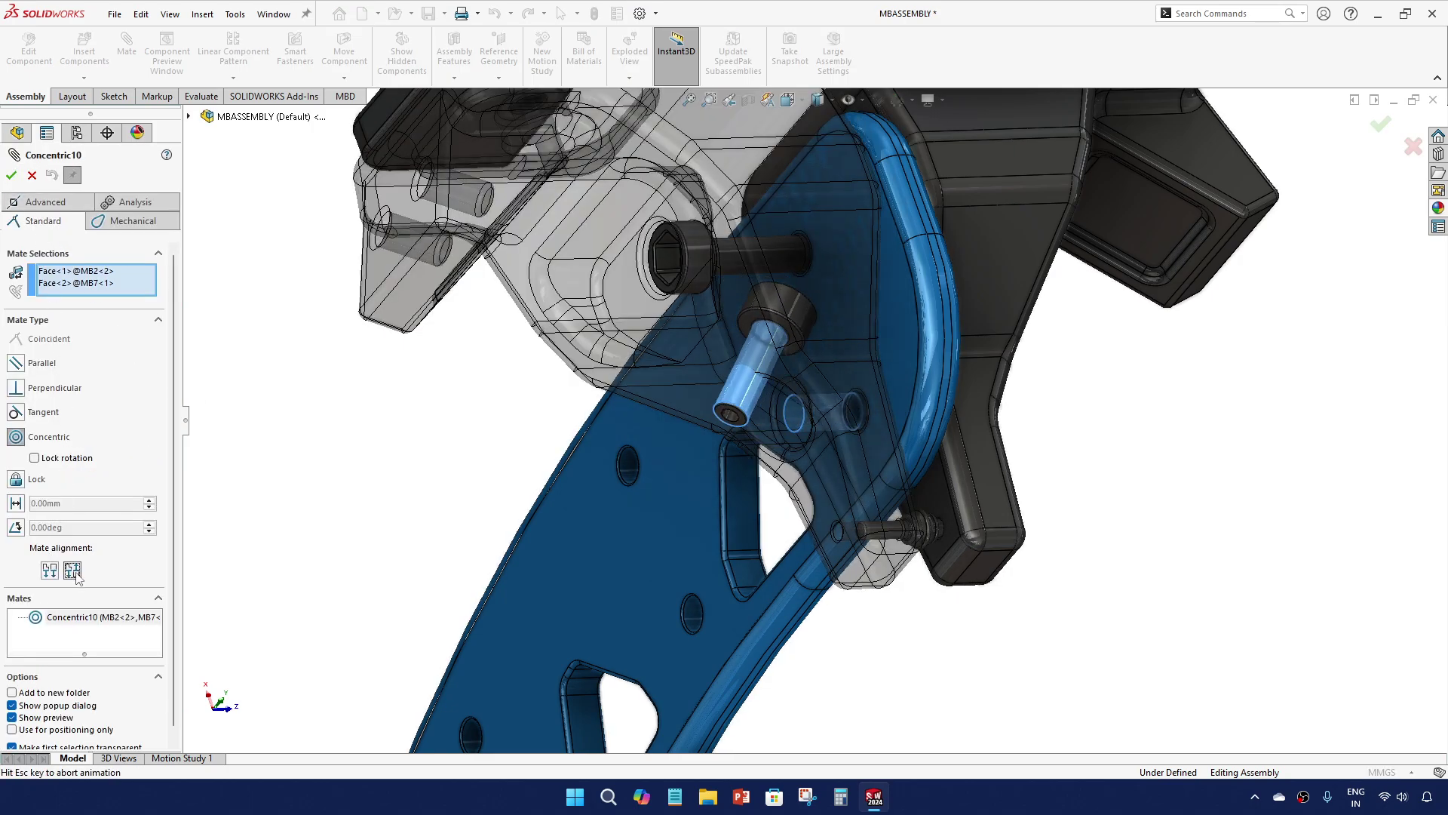
left_click(12, 175)
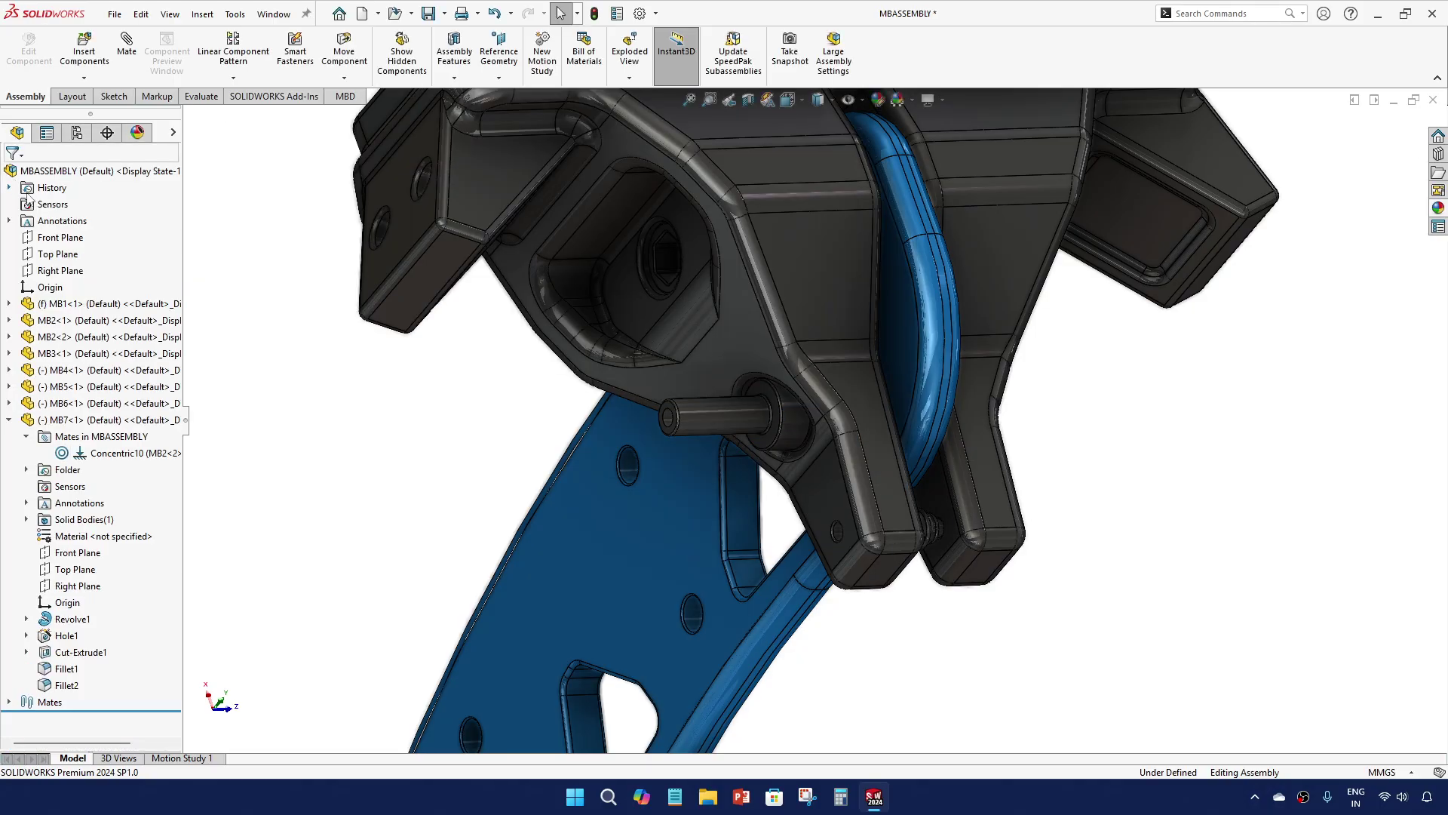
Move MB7 out to the first MB2's side and mate its head underside coincident with that part's lower counterbore seat
left_click_drag(744, 421, 1101, 432)
left_click(1149, 494)
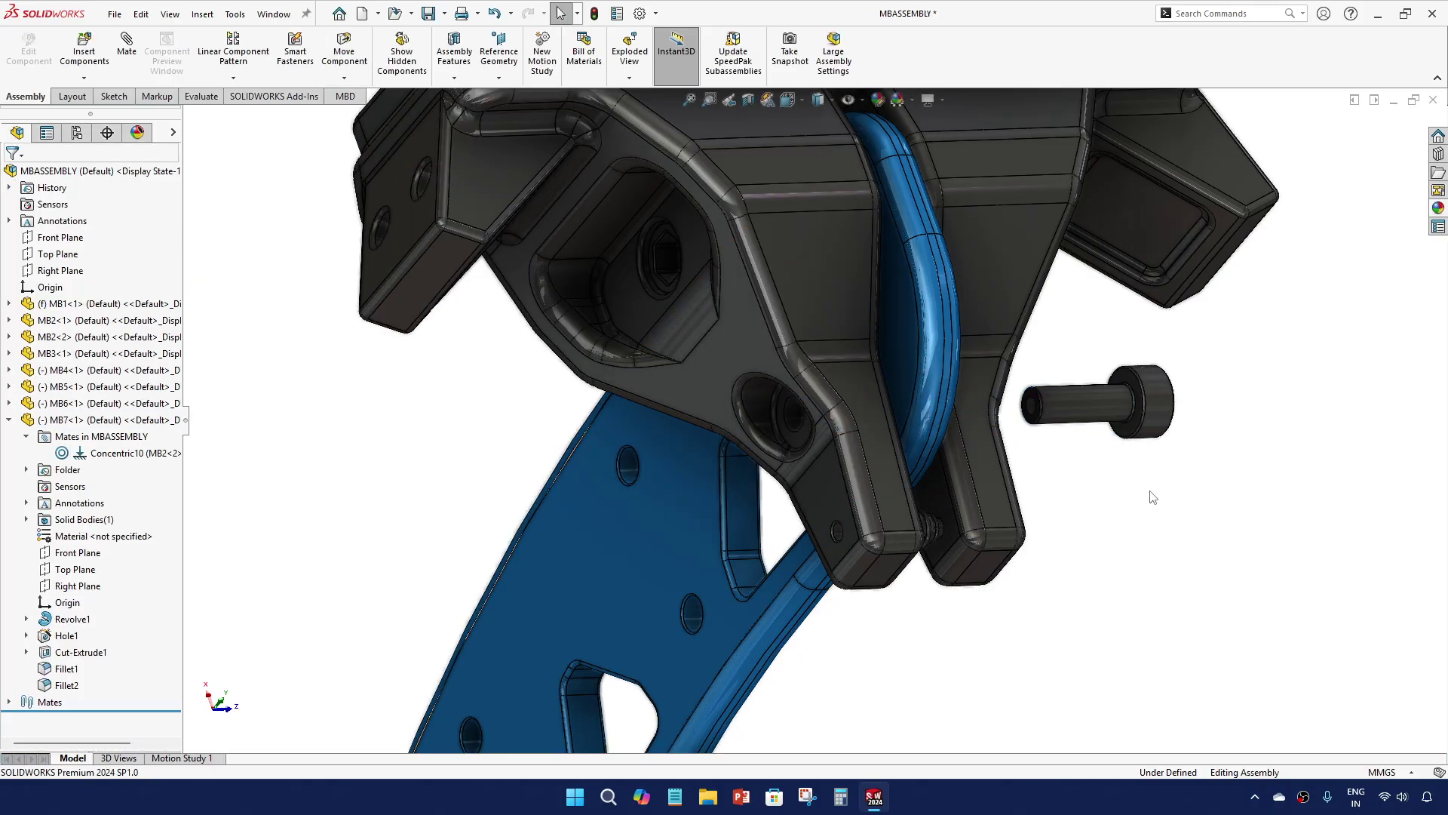
scroll(1191, 398, "down", 4)
left_click(1054, 381)
middle_click_drag(858, 422, 699, 439)
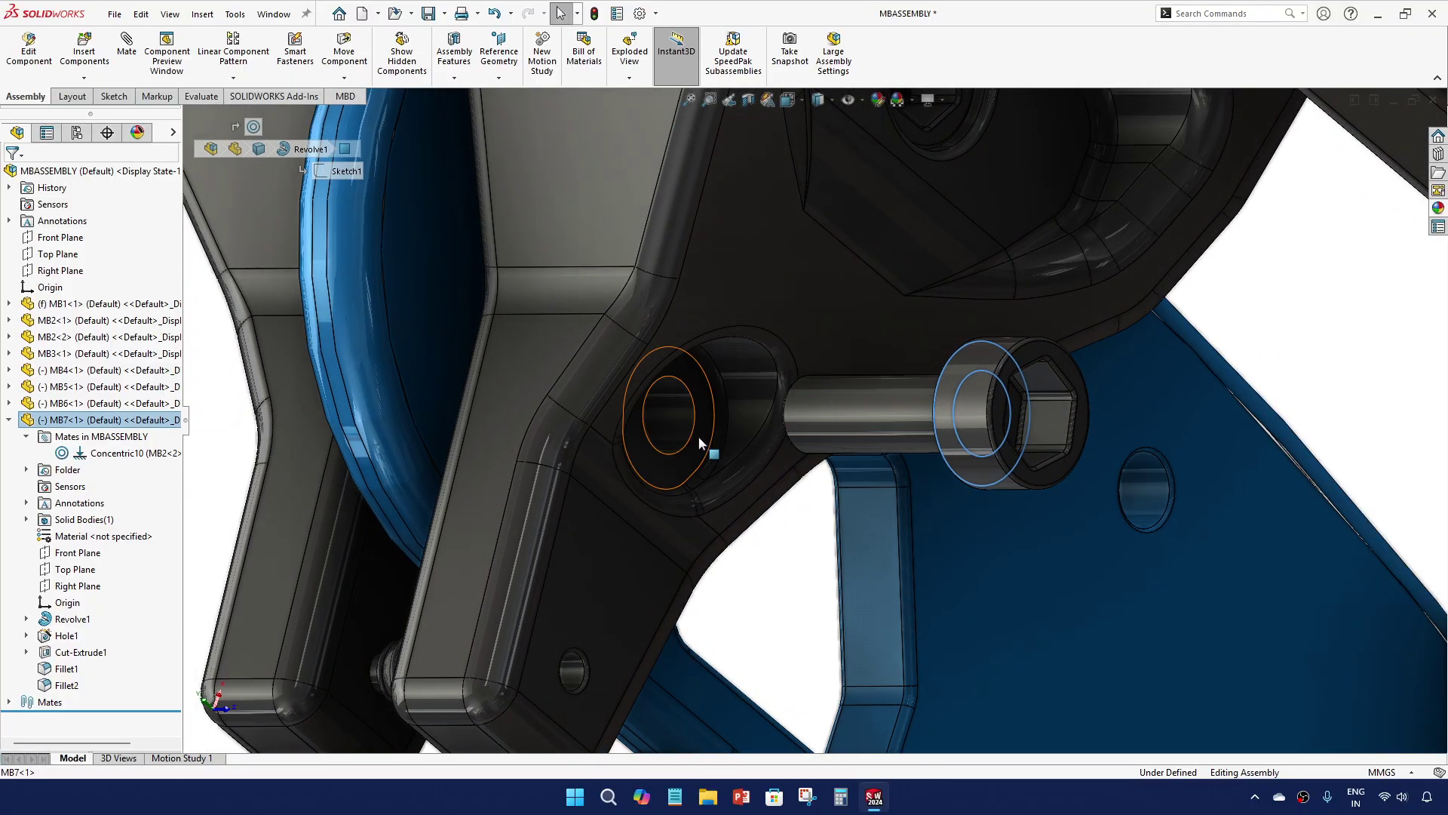
left_click(703, 448, "ctrl")
left_click(743, 430)
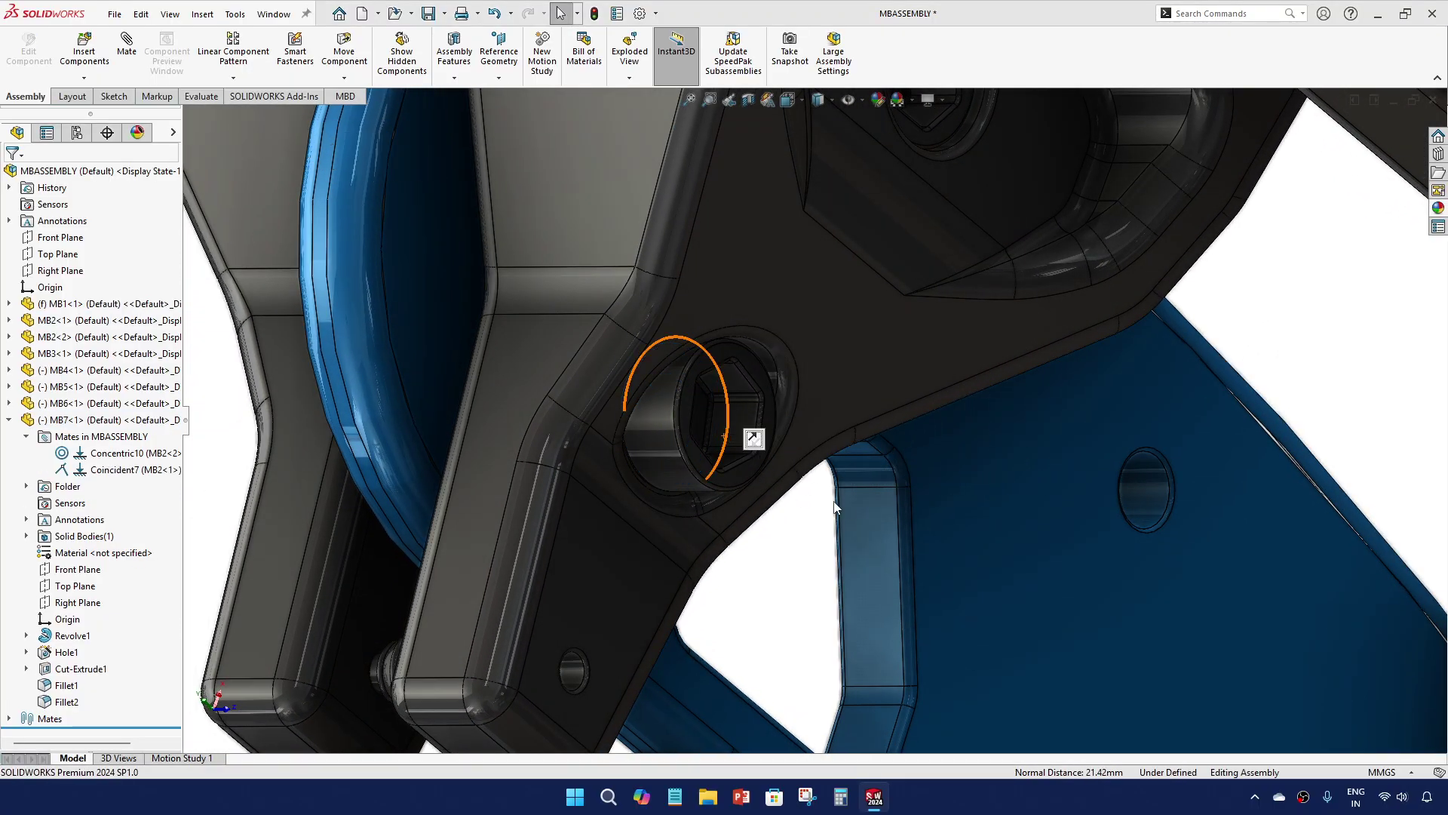
scroll(773, 498, "up", 5)
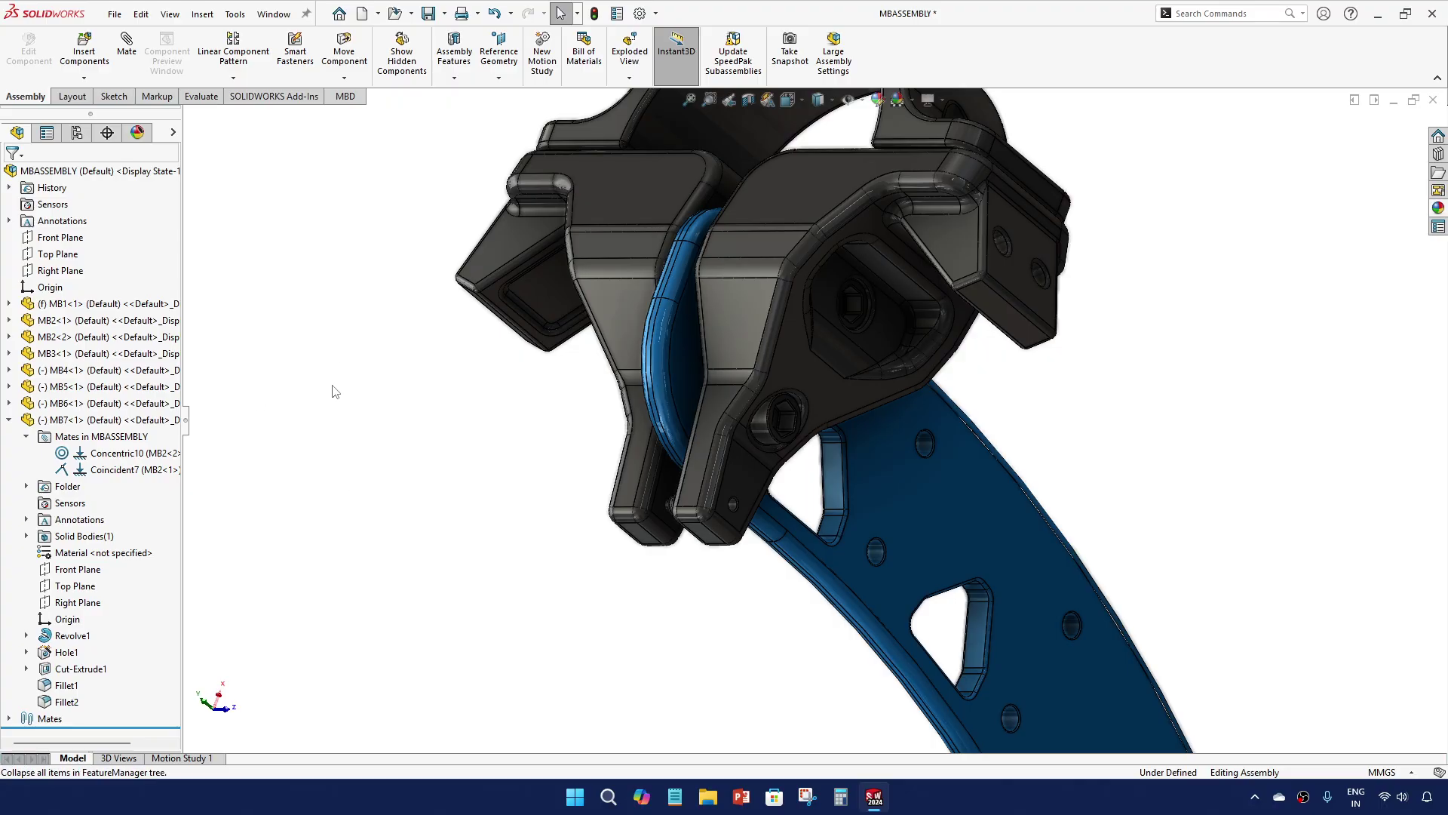
Insert the MB8 part from the MECHANICAL BACKBONE folder and place it beside the clamp
left_click(104, 63)
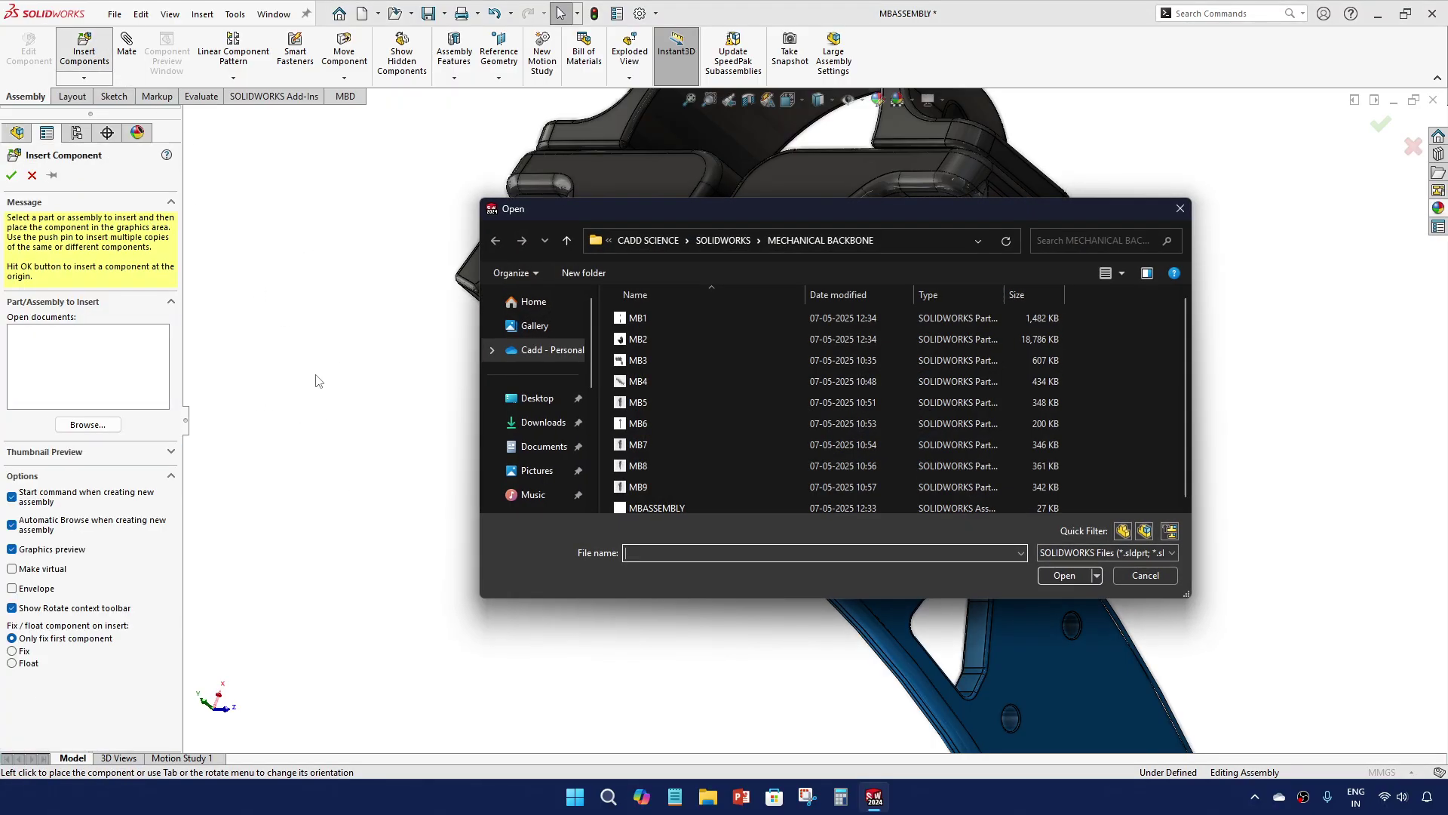
left_click(662, 465)
left_click(1067, 576)
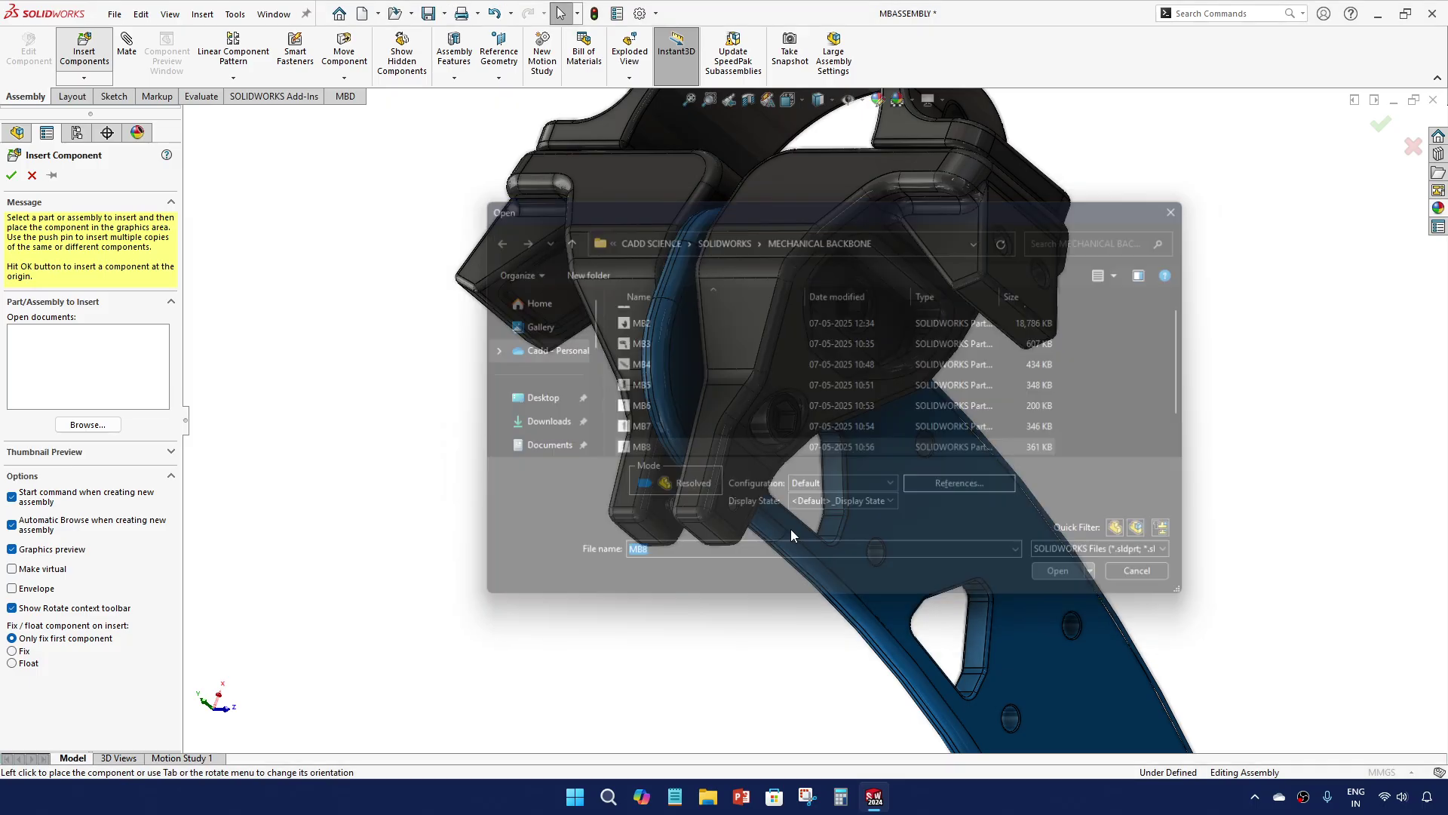
left_click(582, 425)
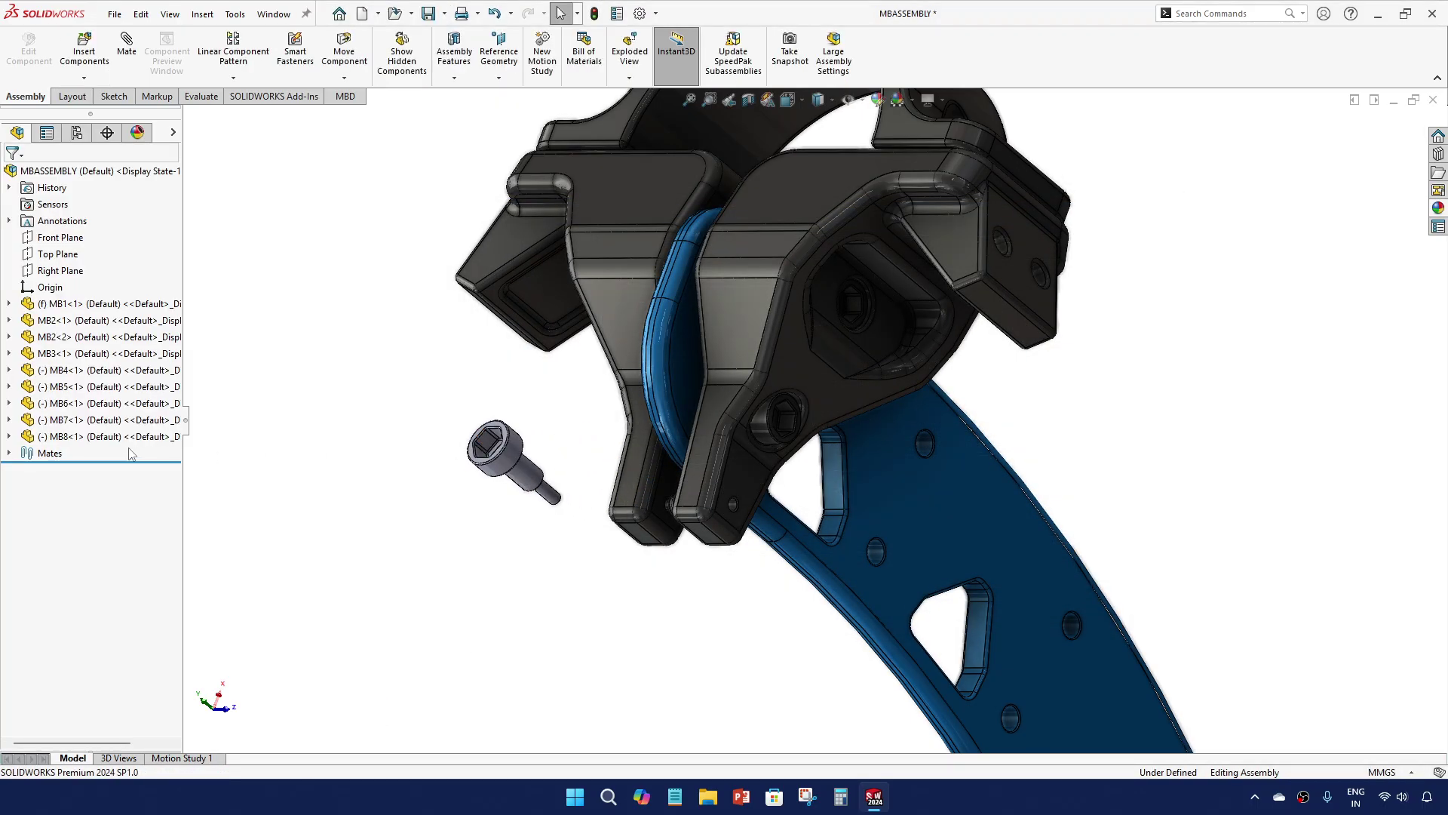
Colour MB8 dark grey (RGB 64, 64, 64) at part document level
right_click(129, 442)
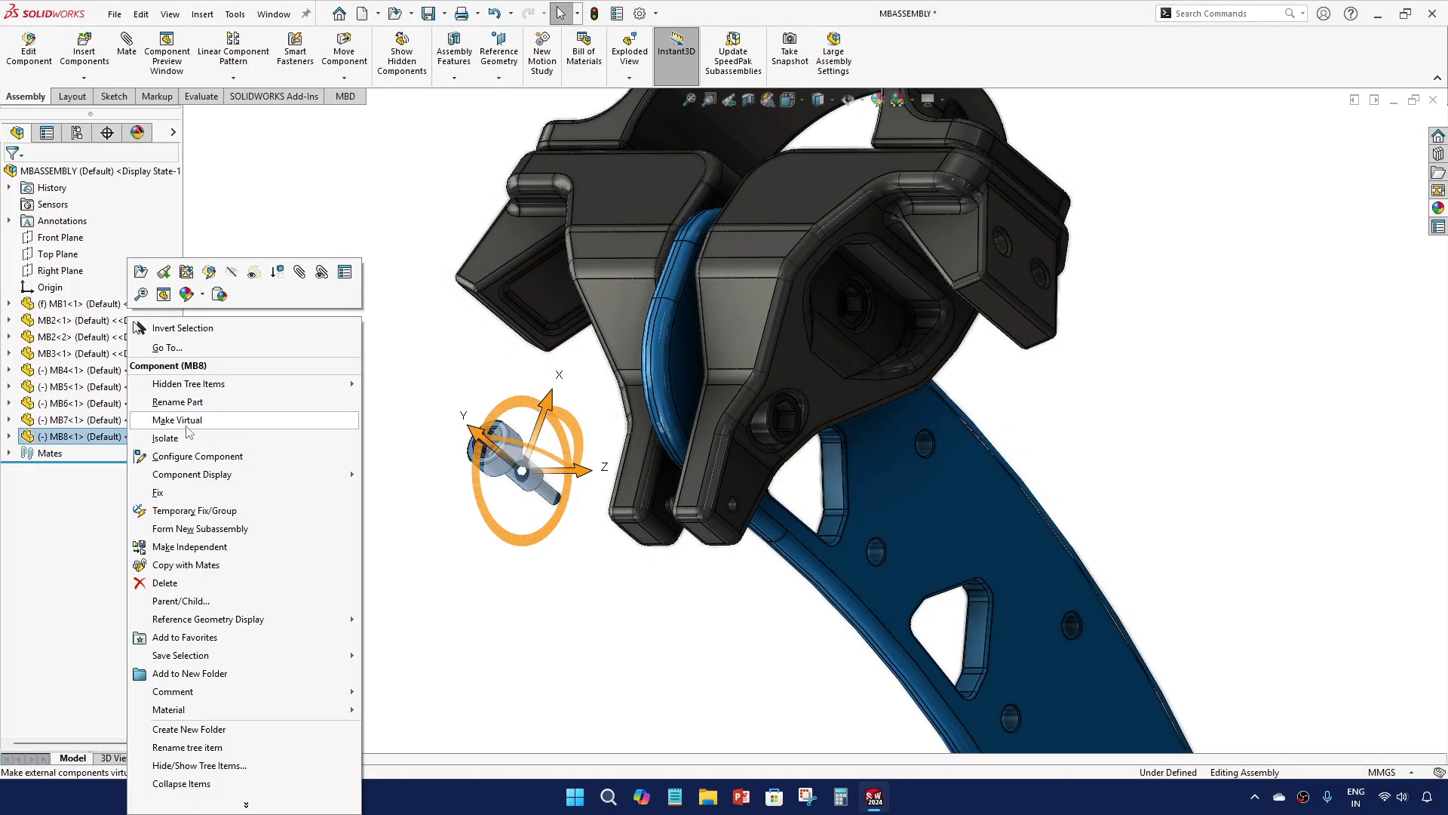
left_click(203, 300)
left_click(217, 353)
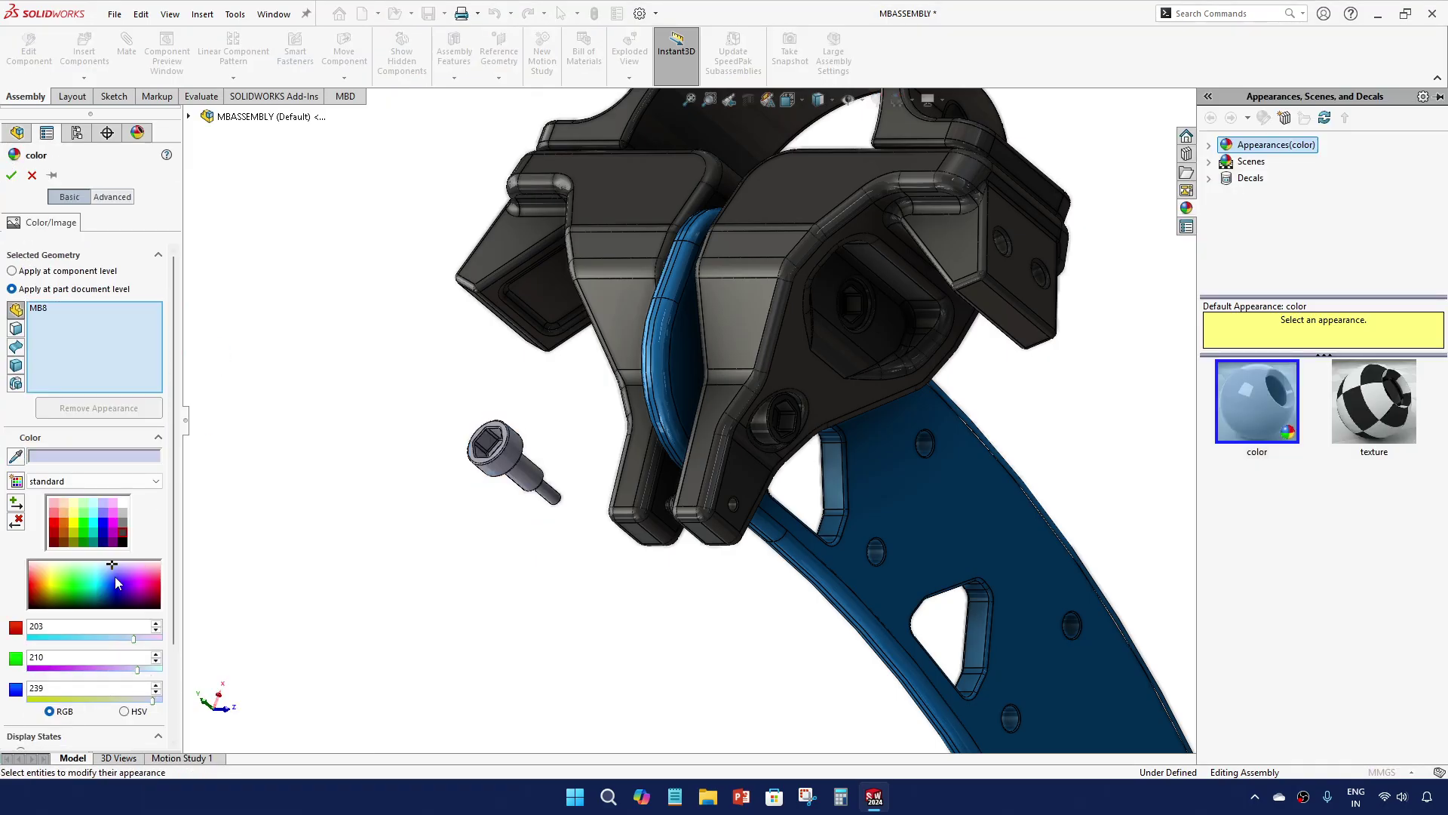
left_click(123, 537)
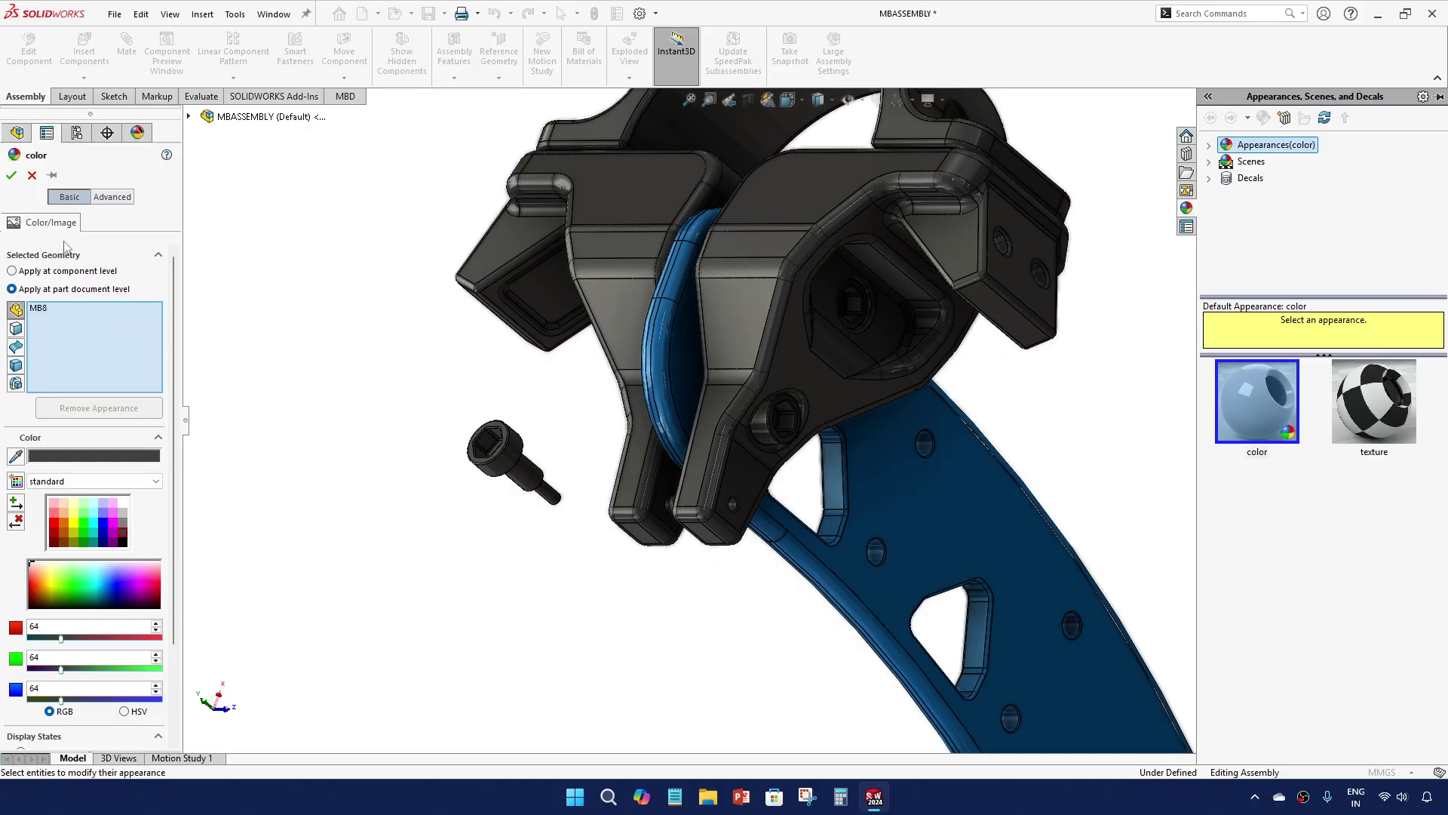
left_click(11, 177)
Mate MB8's 4 mm shank concentric with the lower counterbored hole of the second MB2, reversing the mate alignment
scroll(507, 470, "down", 2)
left_click(541, 474)
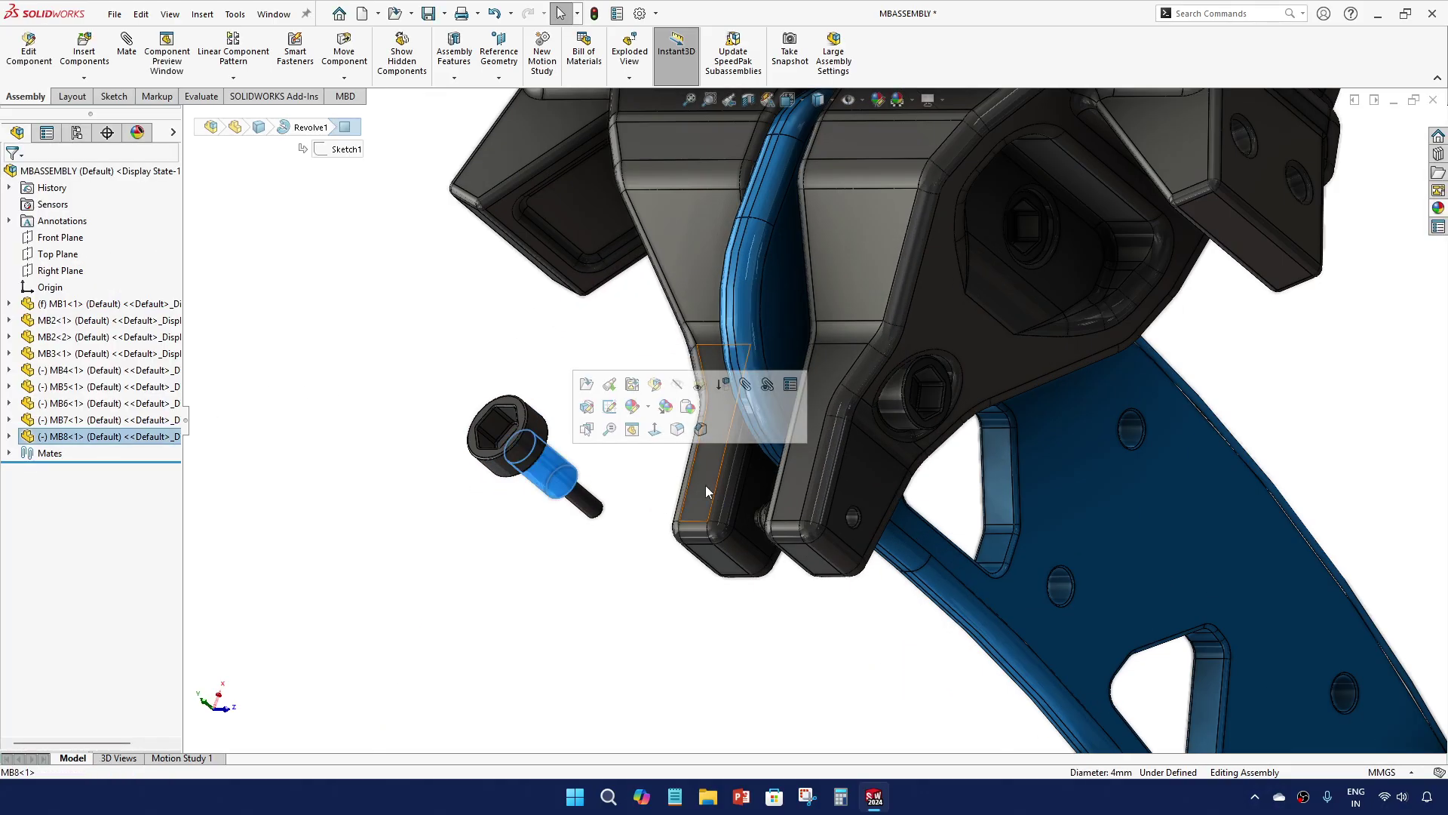
middle_click_drag(705, 486, 582, 427)
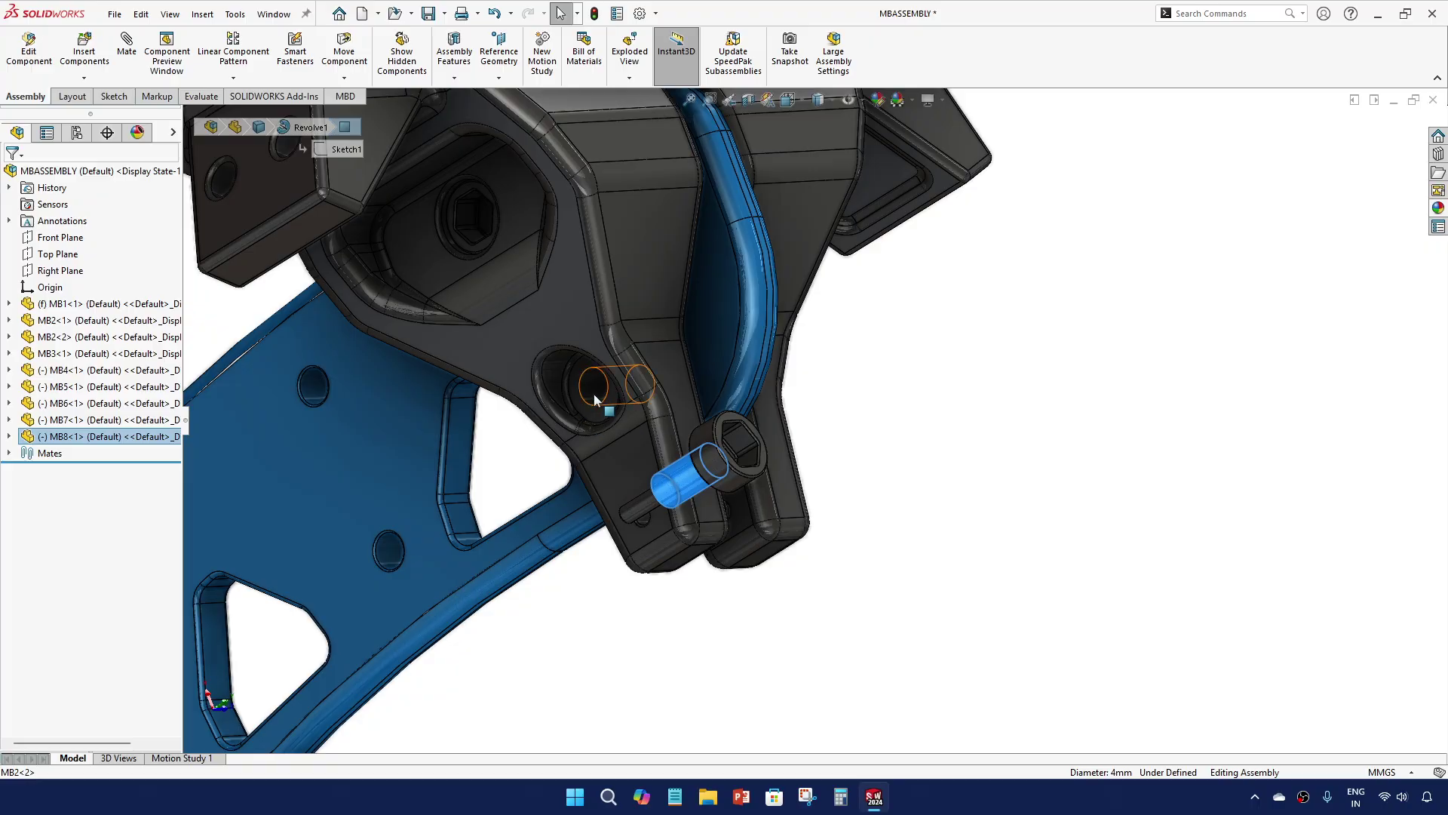
left_click(598, 399, "ctrl")
left_click(691, 381)
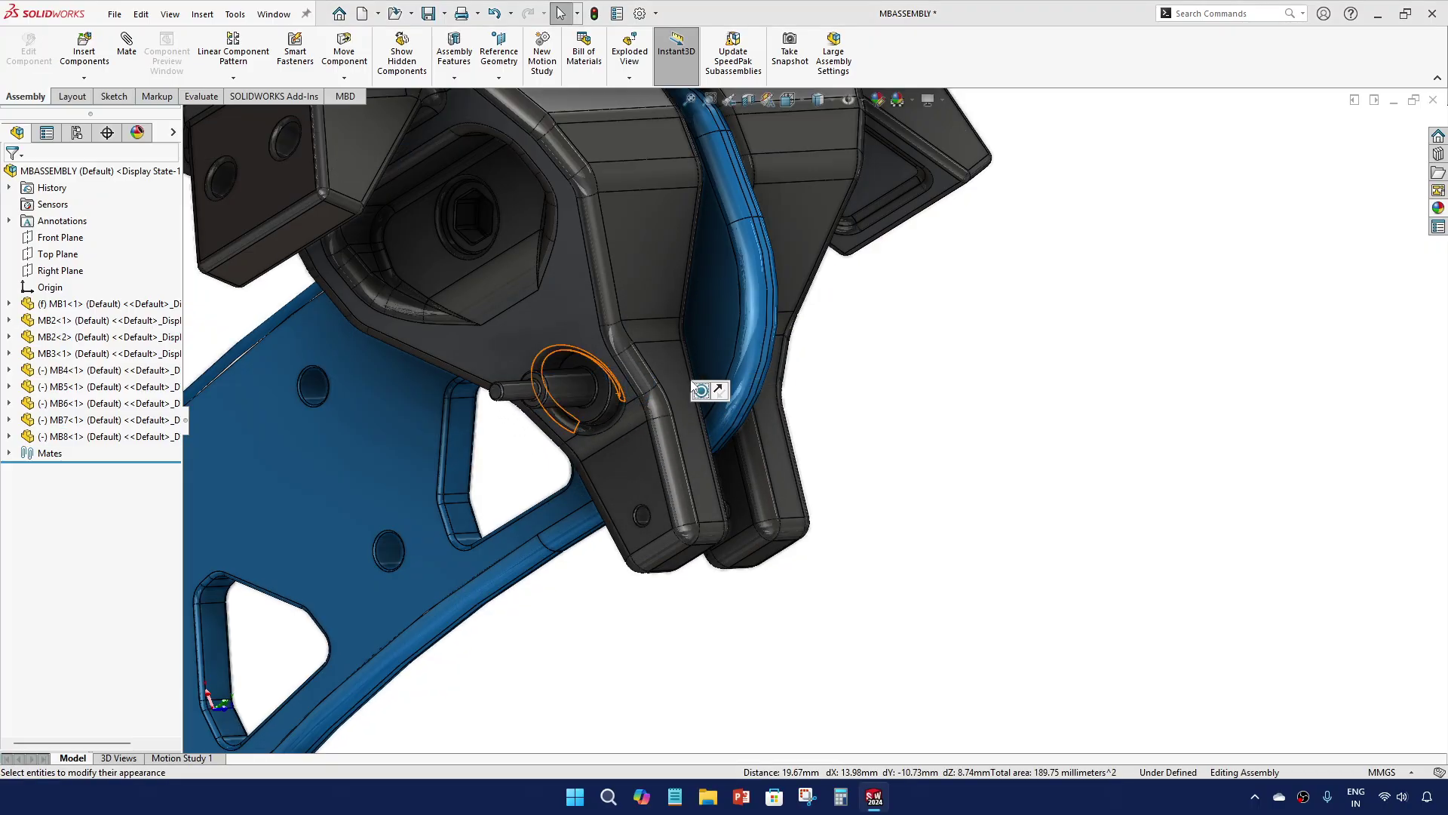
left_click(721, 392)
left_click(807, 418)
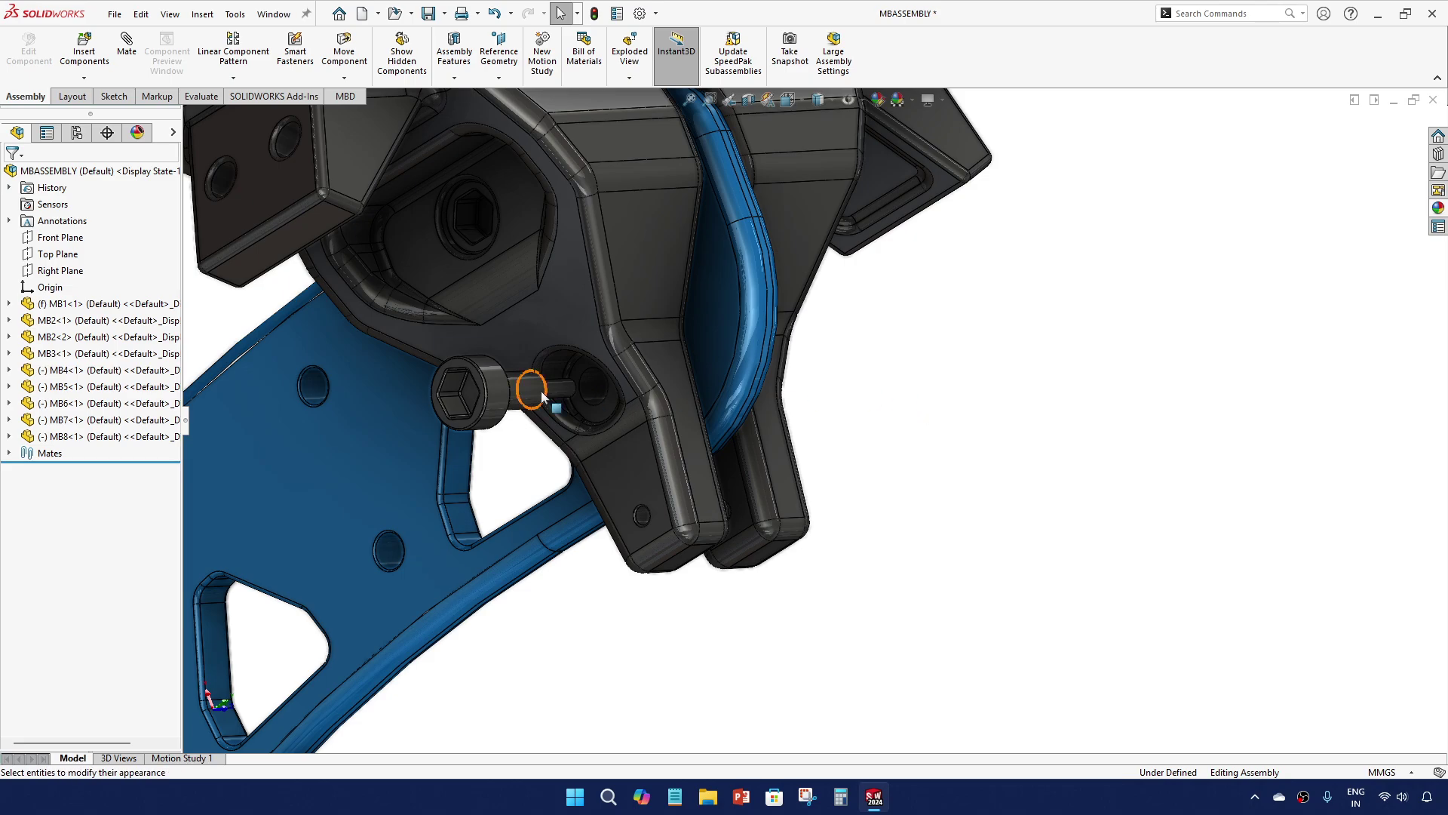
Mate the underside of the MB8 screw head coincident with the lower counterbore seat of the second MB2
middle_click_drag(545, 394, 400, 390)
left_click(498, 369)
middle_click_drag(608, 426, 750, 424)
left_click(550, 409, "ctrl")
left_click(592, 392)
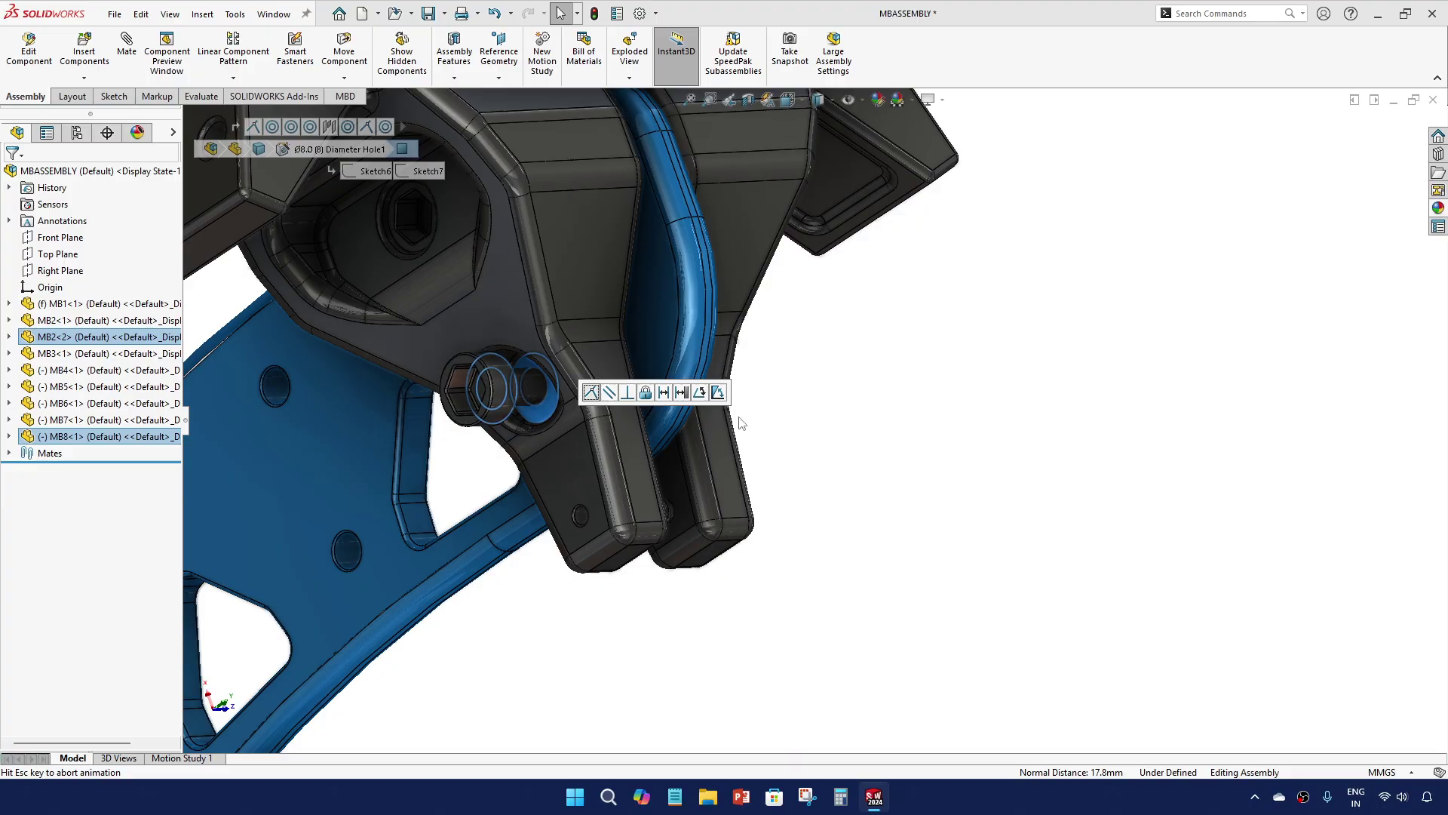
middle_click_drag(822, 395, 433, 426)
Insert the MB9 part from the MECHANICAL BACKBONE folder and place it beside the clamp
left_click(88, 63)
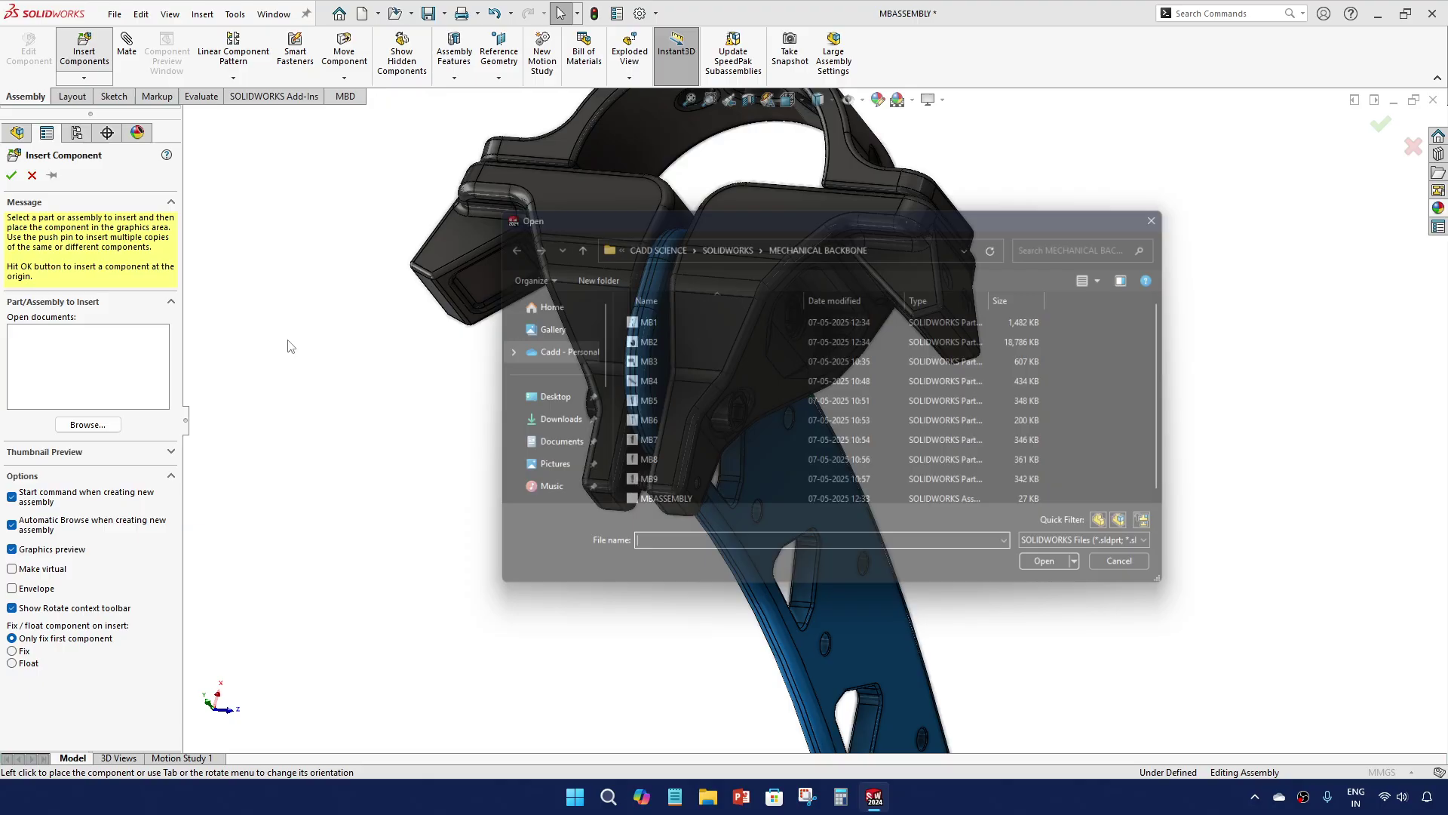
left_click(660, 487)
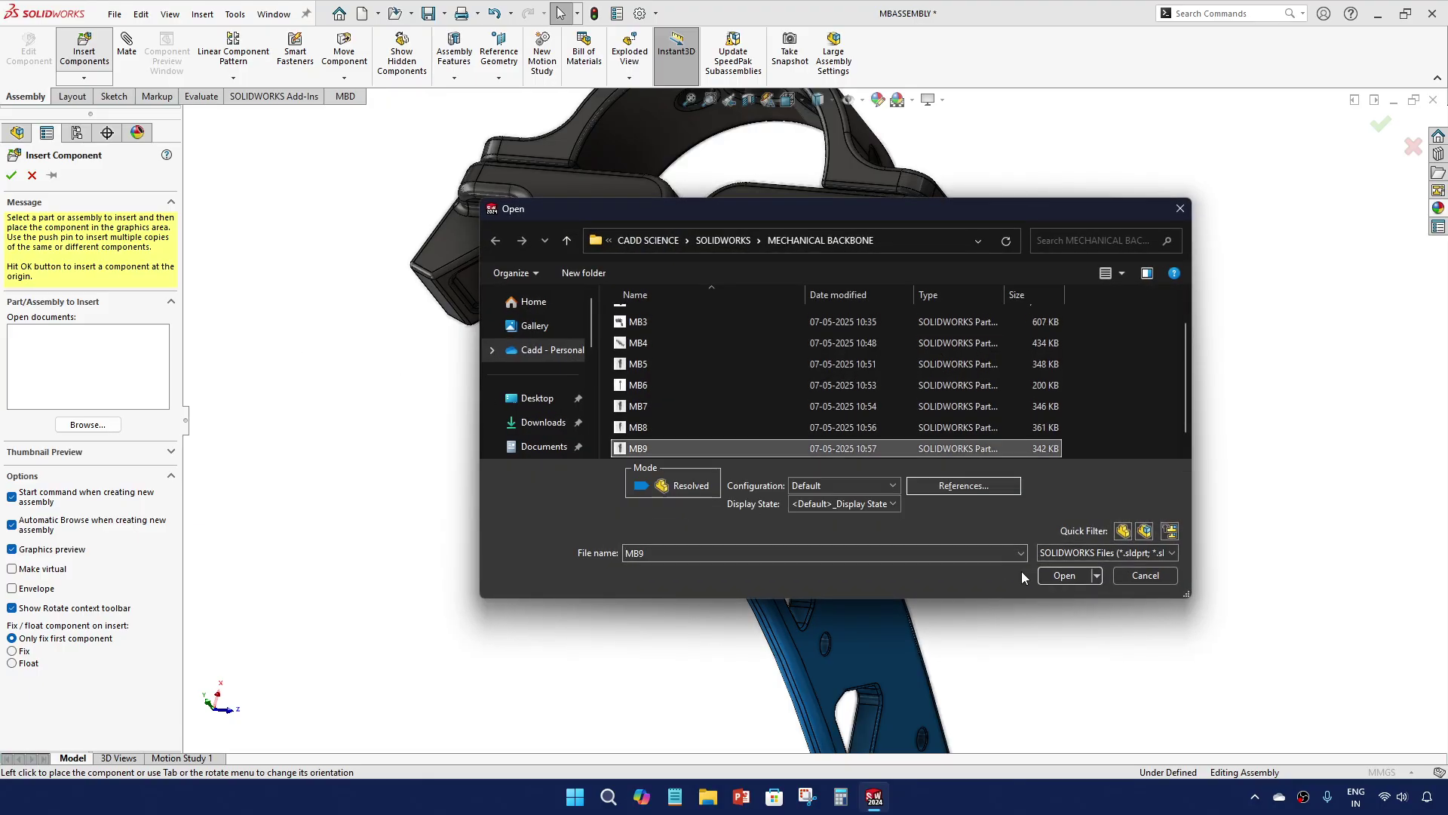
left_click(1064, 575)
left_click(333, 394)
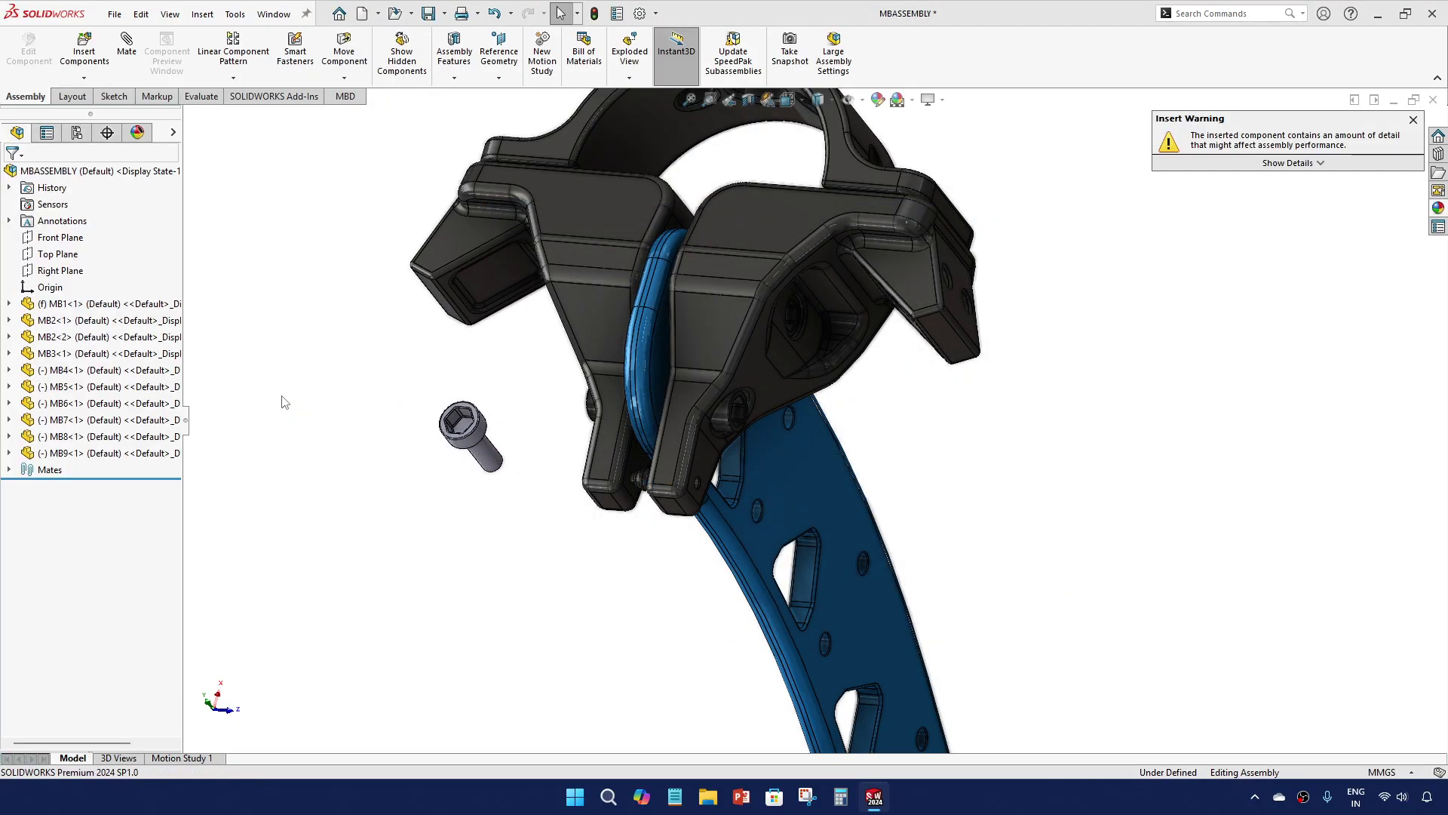
Colour MB9 dark grey (RGB 64, 64, 64) at part document level
right_click(146, 453)
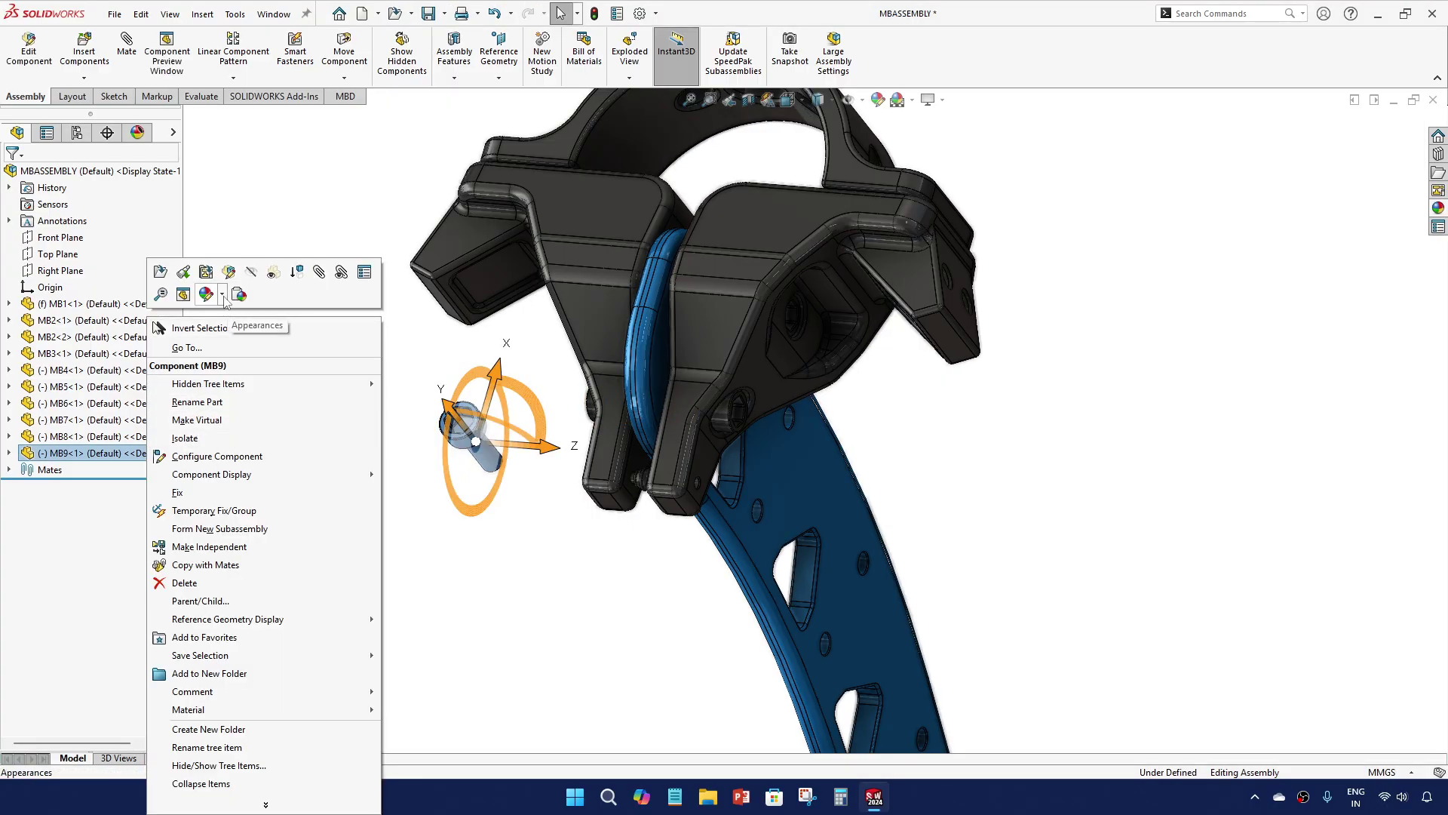
left_click(223, 296)
left_click(241, 347)
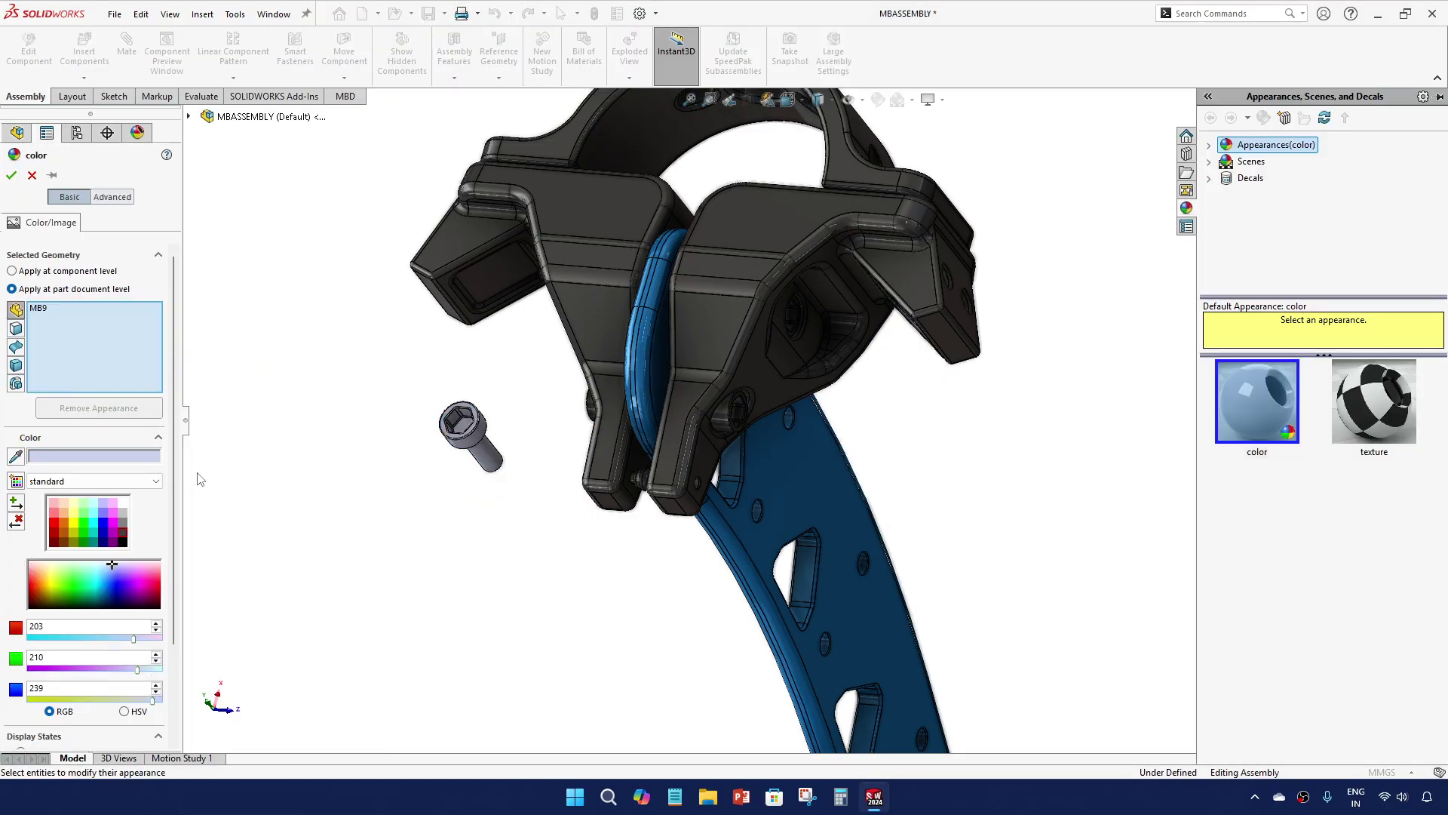
left_click(123, 537)
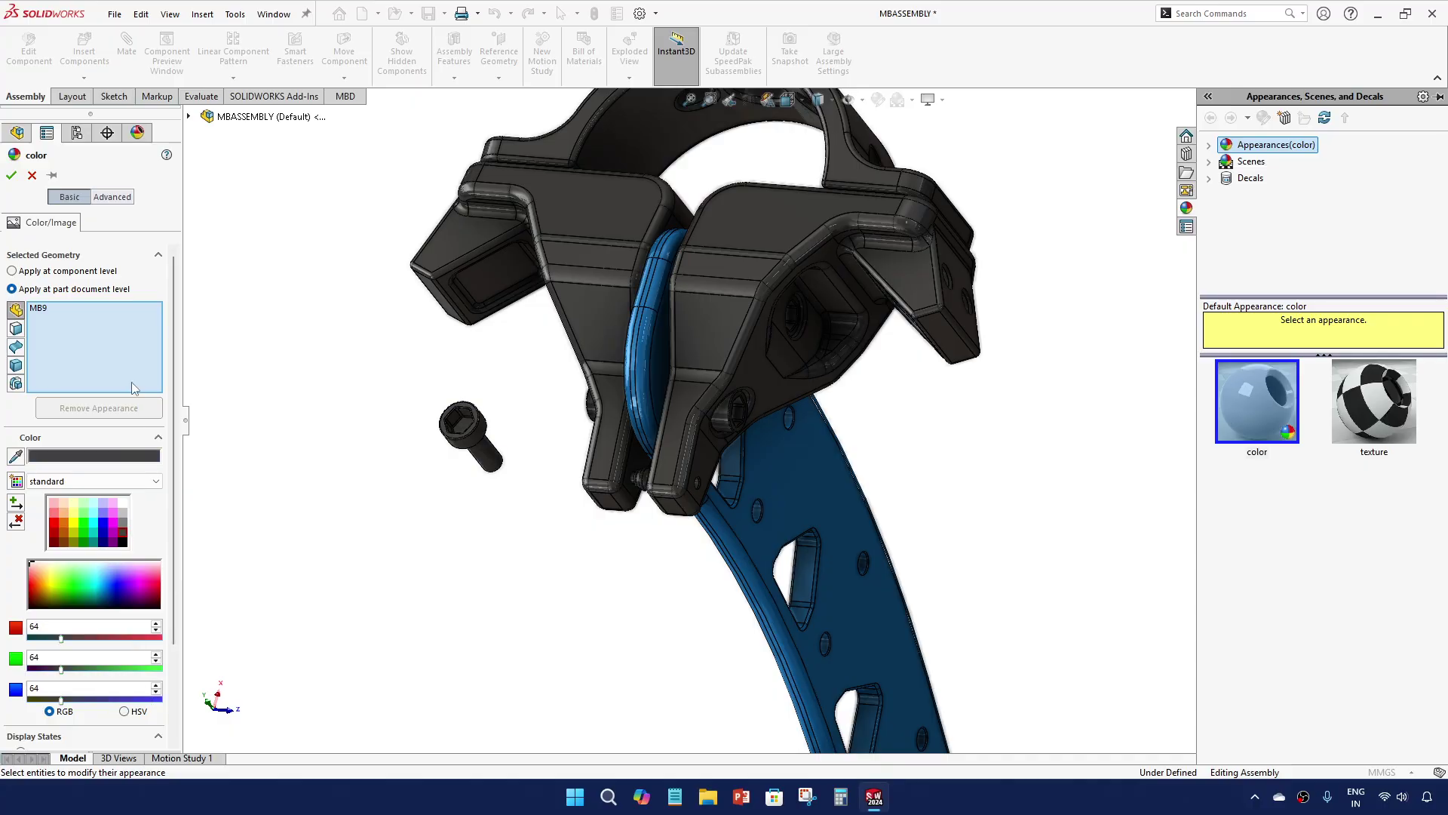
left_click(11, 175)
Mate MB9's shank concentric with the MB3 screw hole above the second MB2, reversing the mate alignment
left_click(480, 460)
scroll(475, 524, "up", 4)
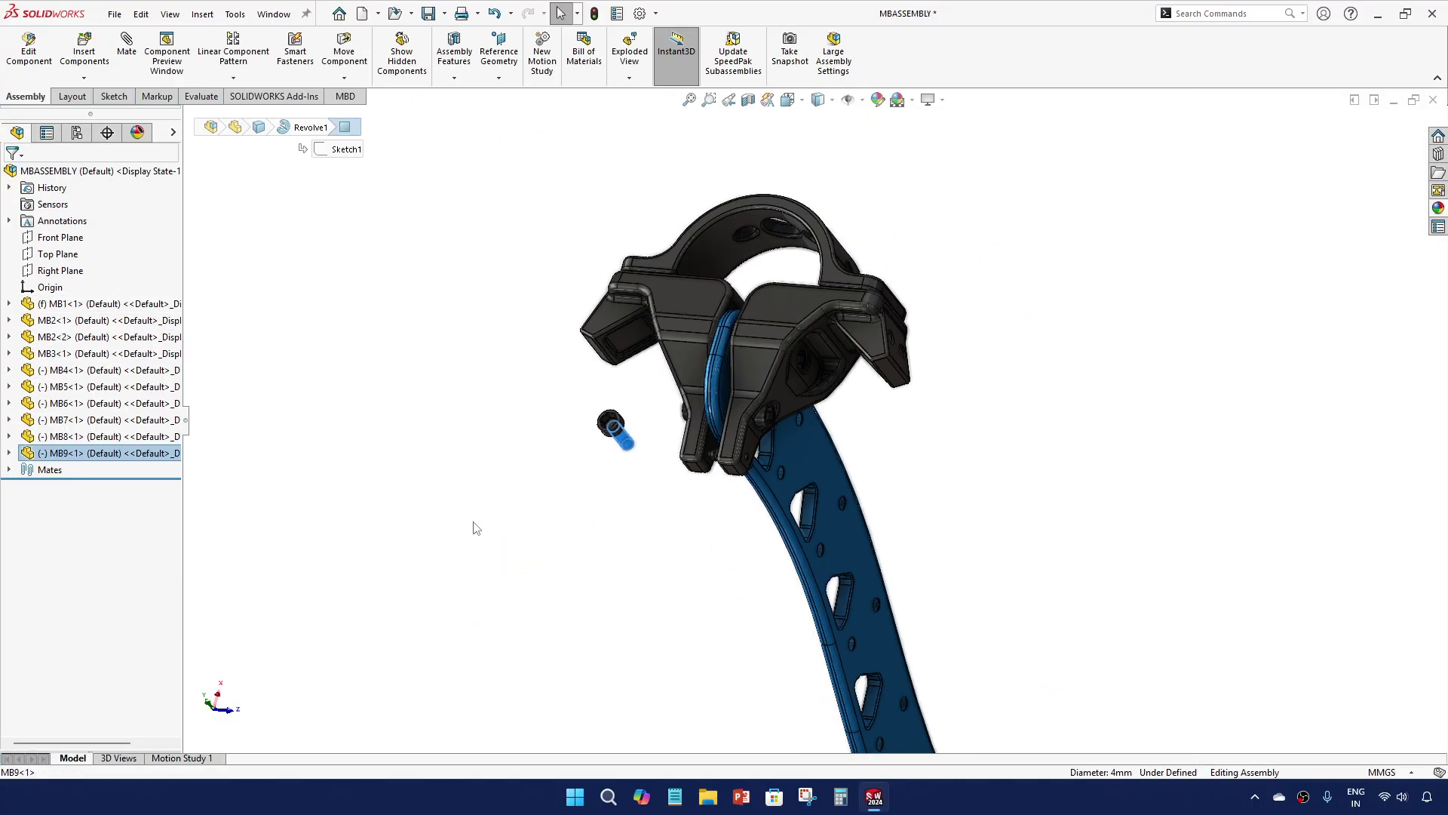
scroll(657, 310, "down", 4)
middle_click_drag(659, 310, 677, 525)
scroll(686, 219, "down", 3)
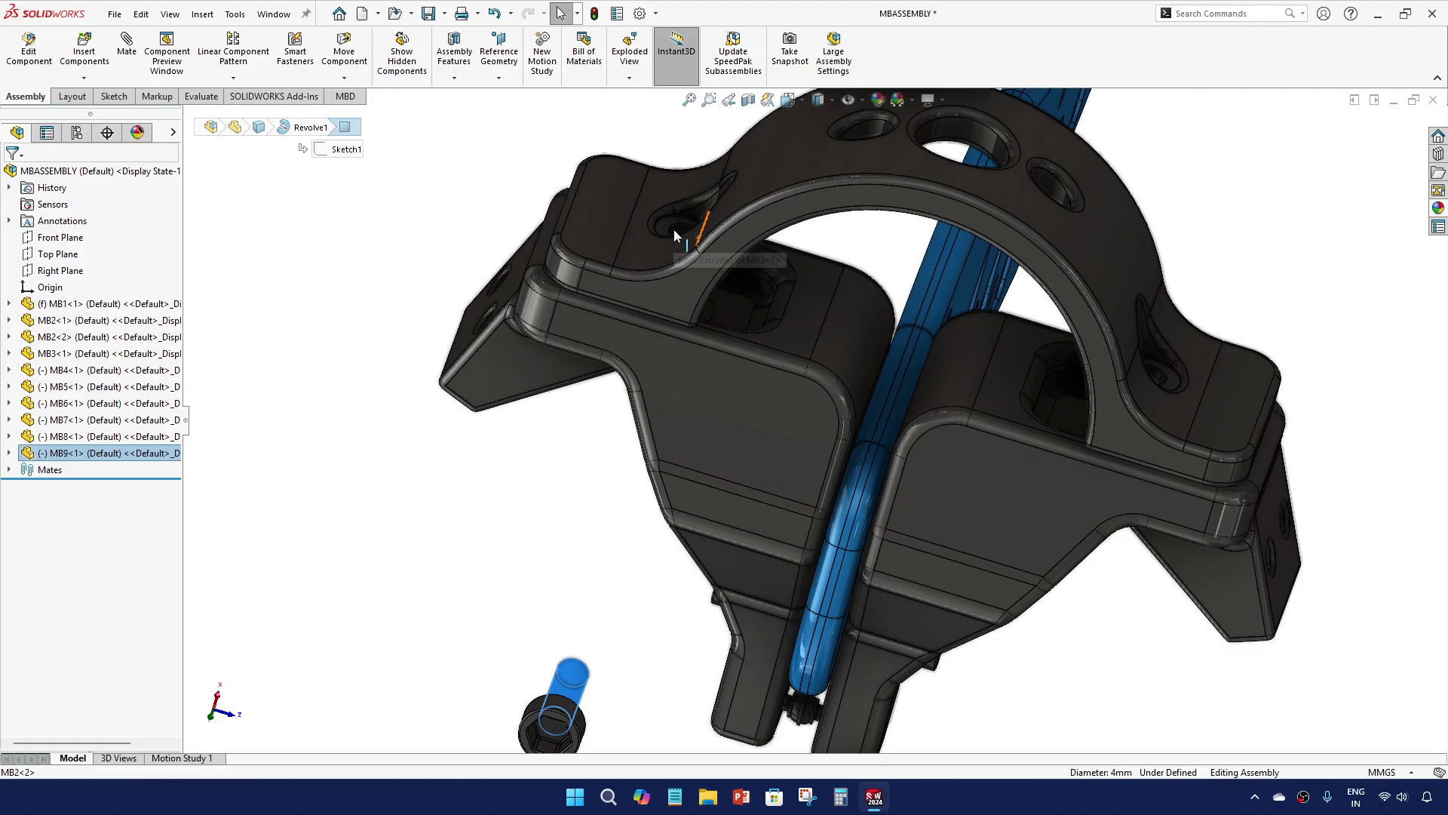
left_click(676, 230, "ctrl")
left_click(774, 218)
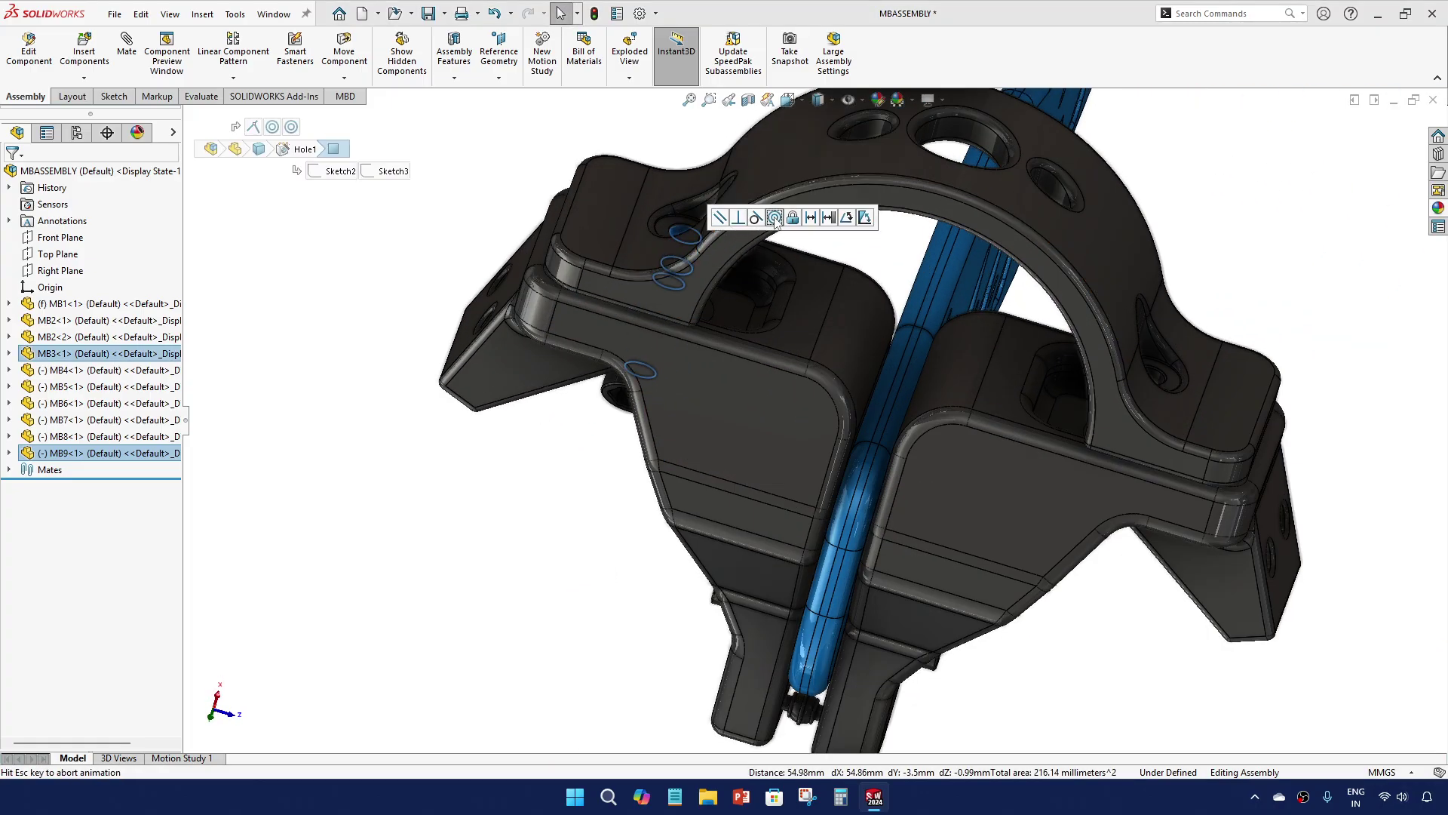
left_click(802, 228)
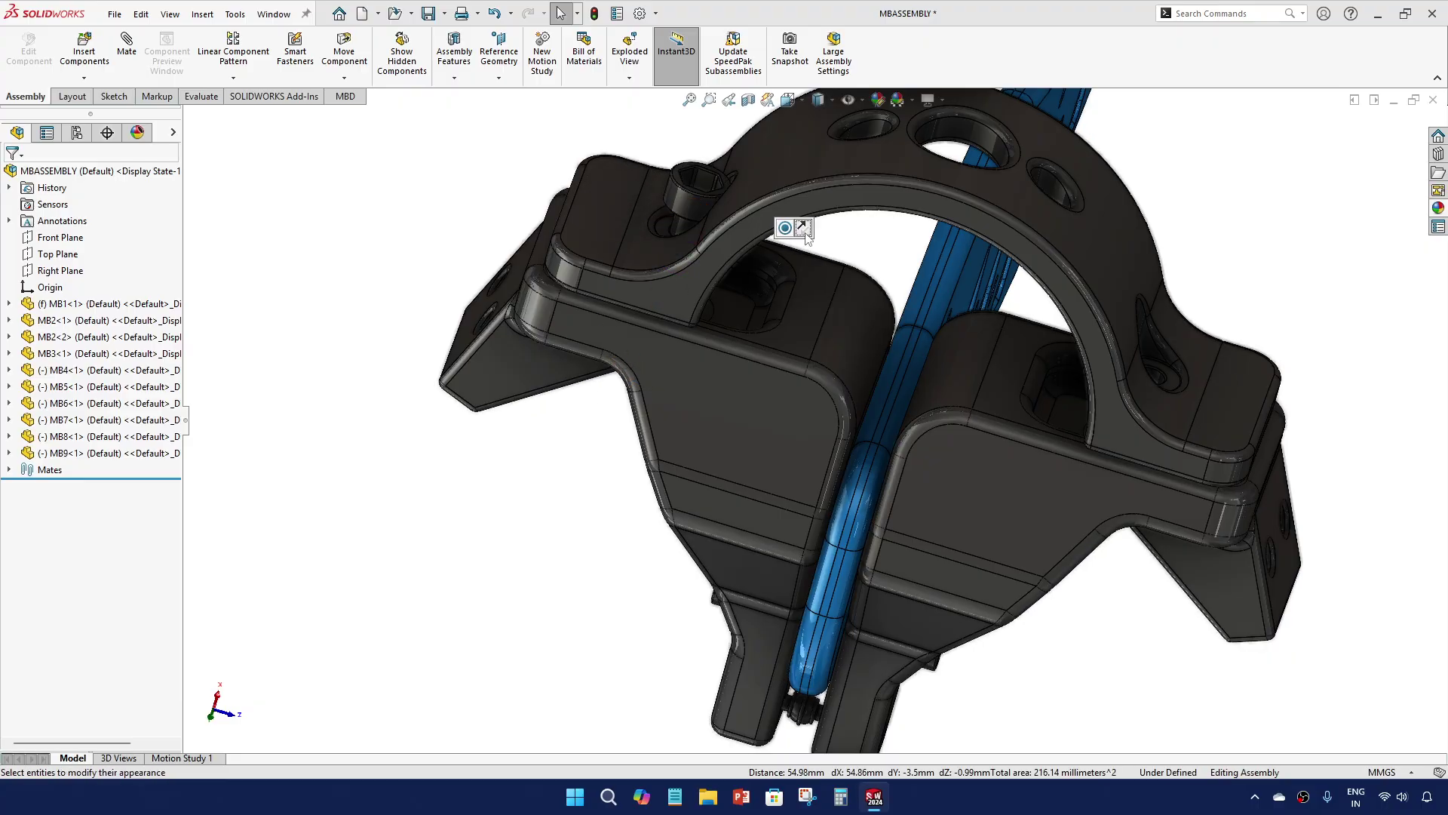
Mate the underside of the MB9 screw head coincident with MB3's counterbore seat on the second MB2's side
scroll(701, 218, "down", 6)
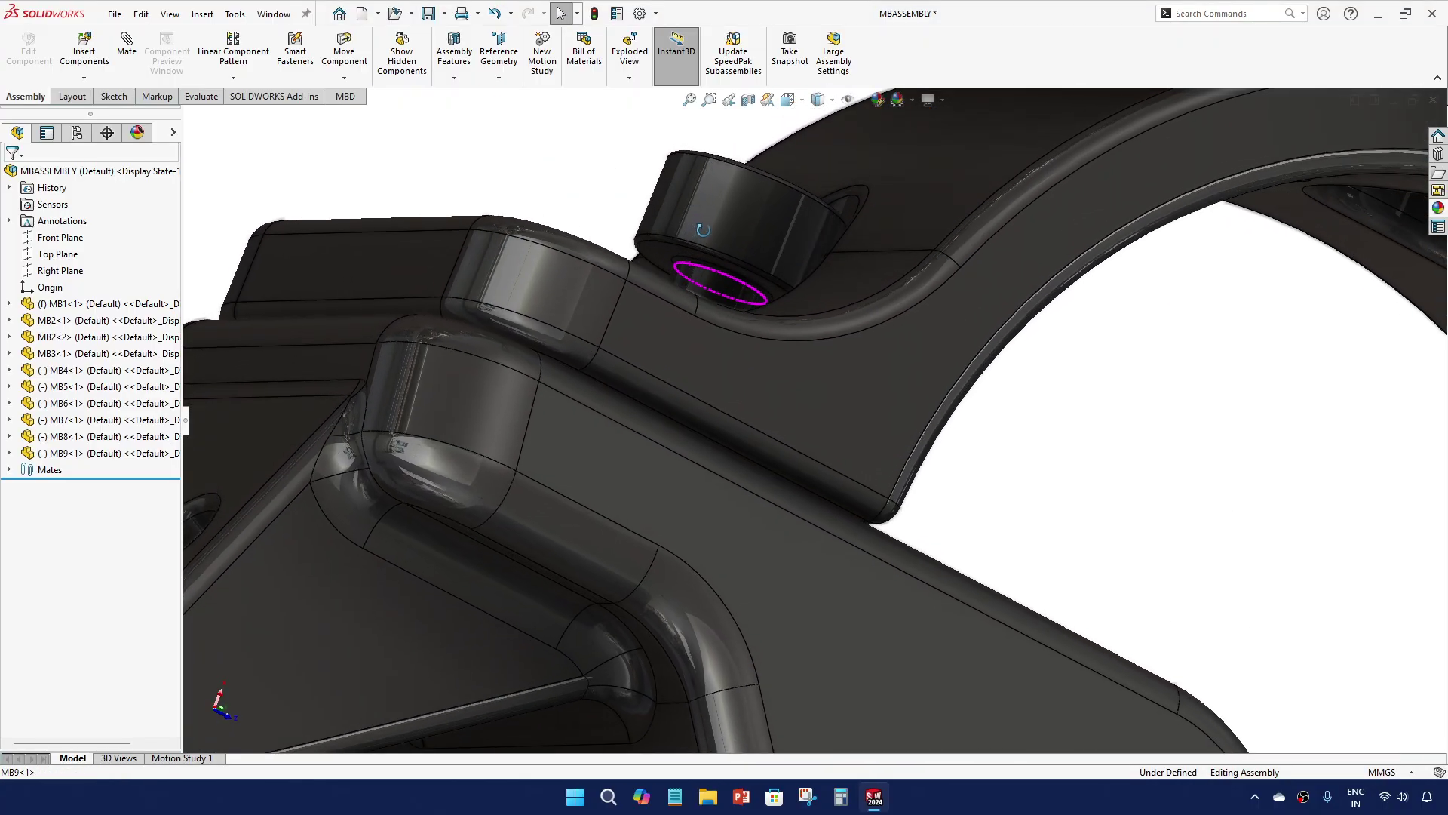
middle_click_drag(703, 230, 700, 226)
left_click(682, 251)
middle_click_drag(646, 273, 619, 355)
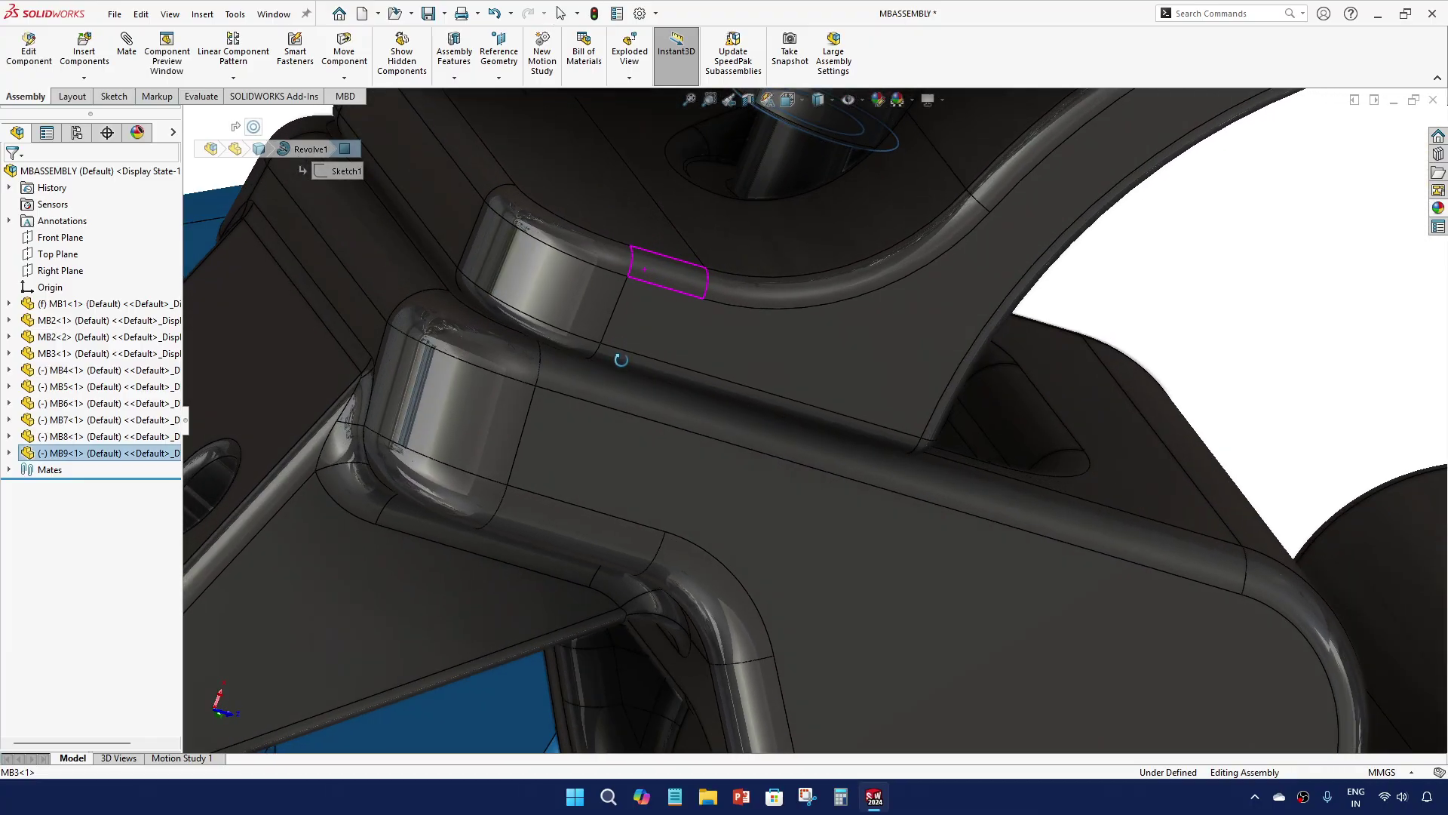
left_click(706, 174)
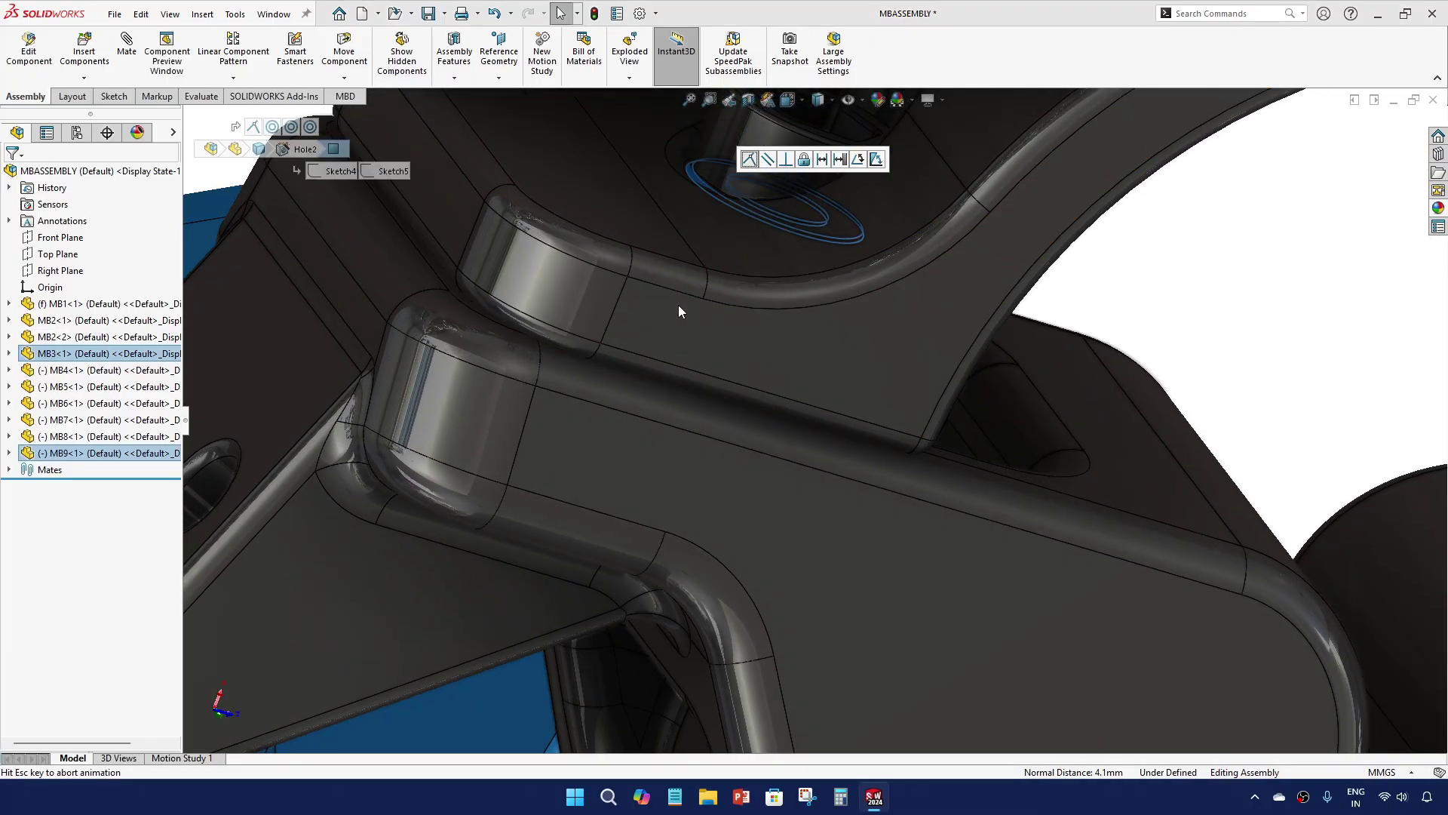
scroll(581, 323, "up", 4)
scroll(944, 412, "down", 2)
middle_click_drag(860, 434, 799, 443)
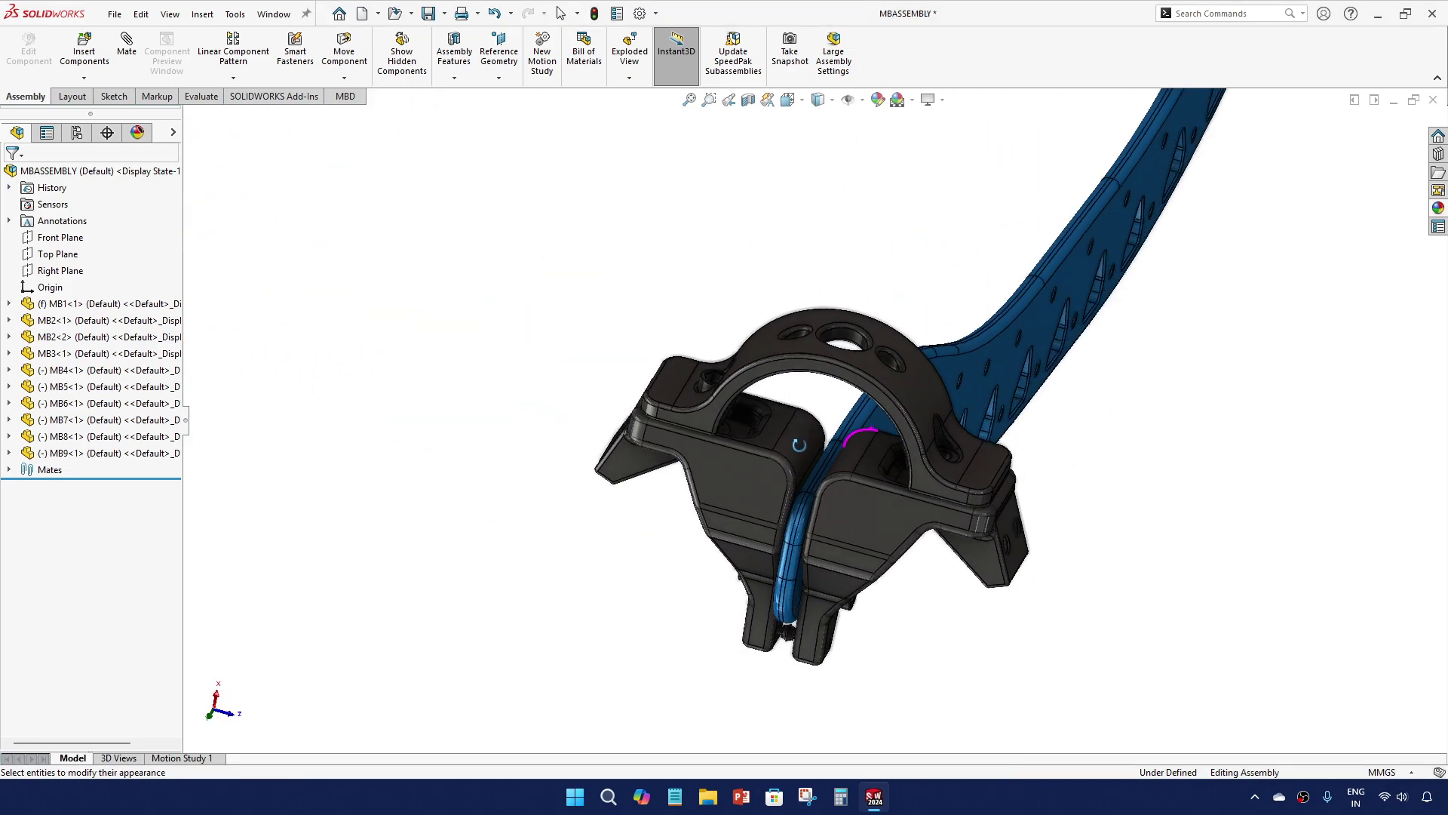
Add a second copy of MB9 and mate its shank concentric with MB3's screw hole above the first MB2
left_click_drag(91, 463, 936, 283)
scroll(1019, 383, "down", 2)
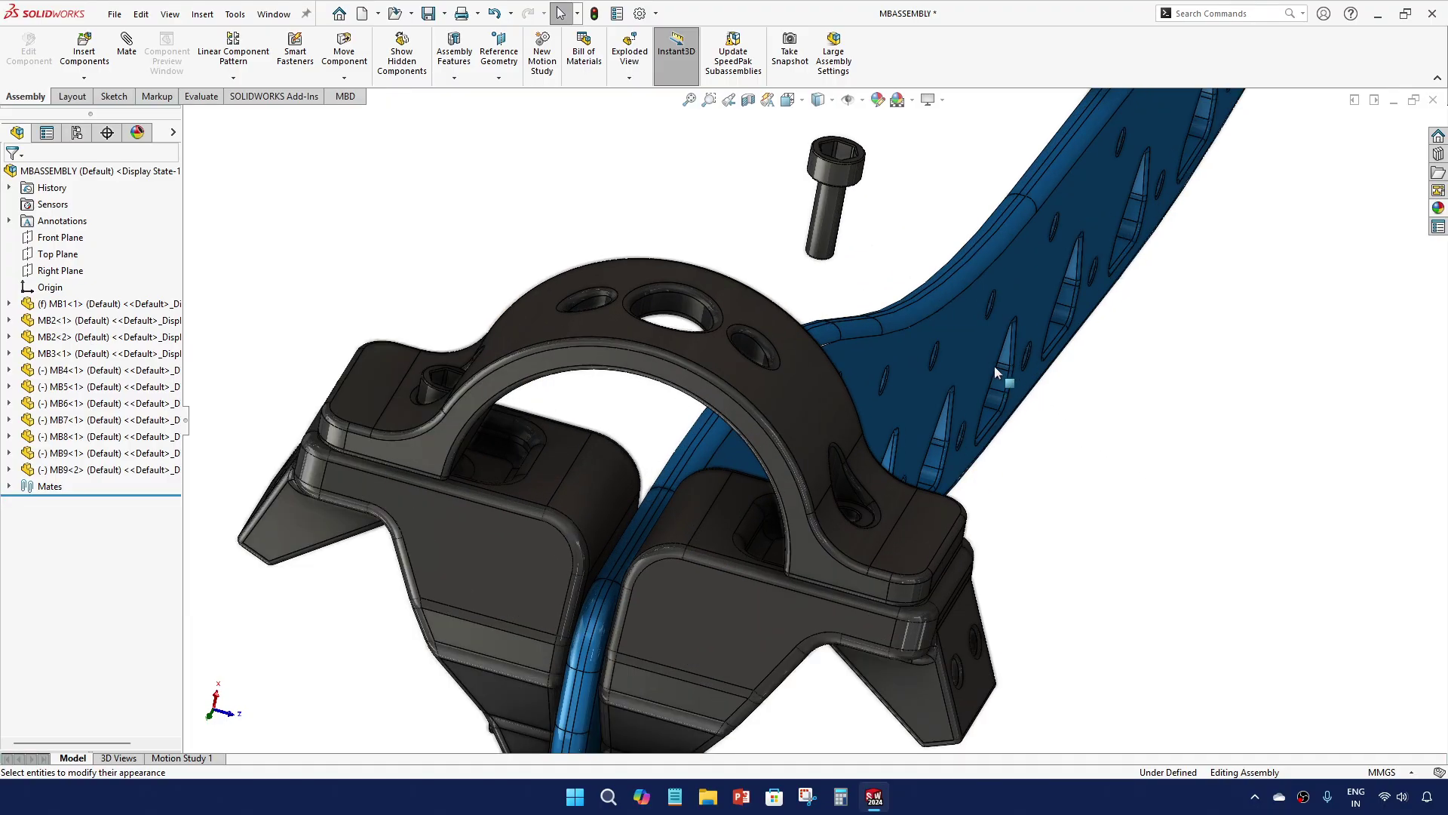
left_click(836, 244)
scroll(845, 468, "down", 2)
middle_click_drag(844, 507, 829, 538)
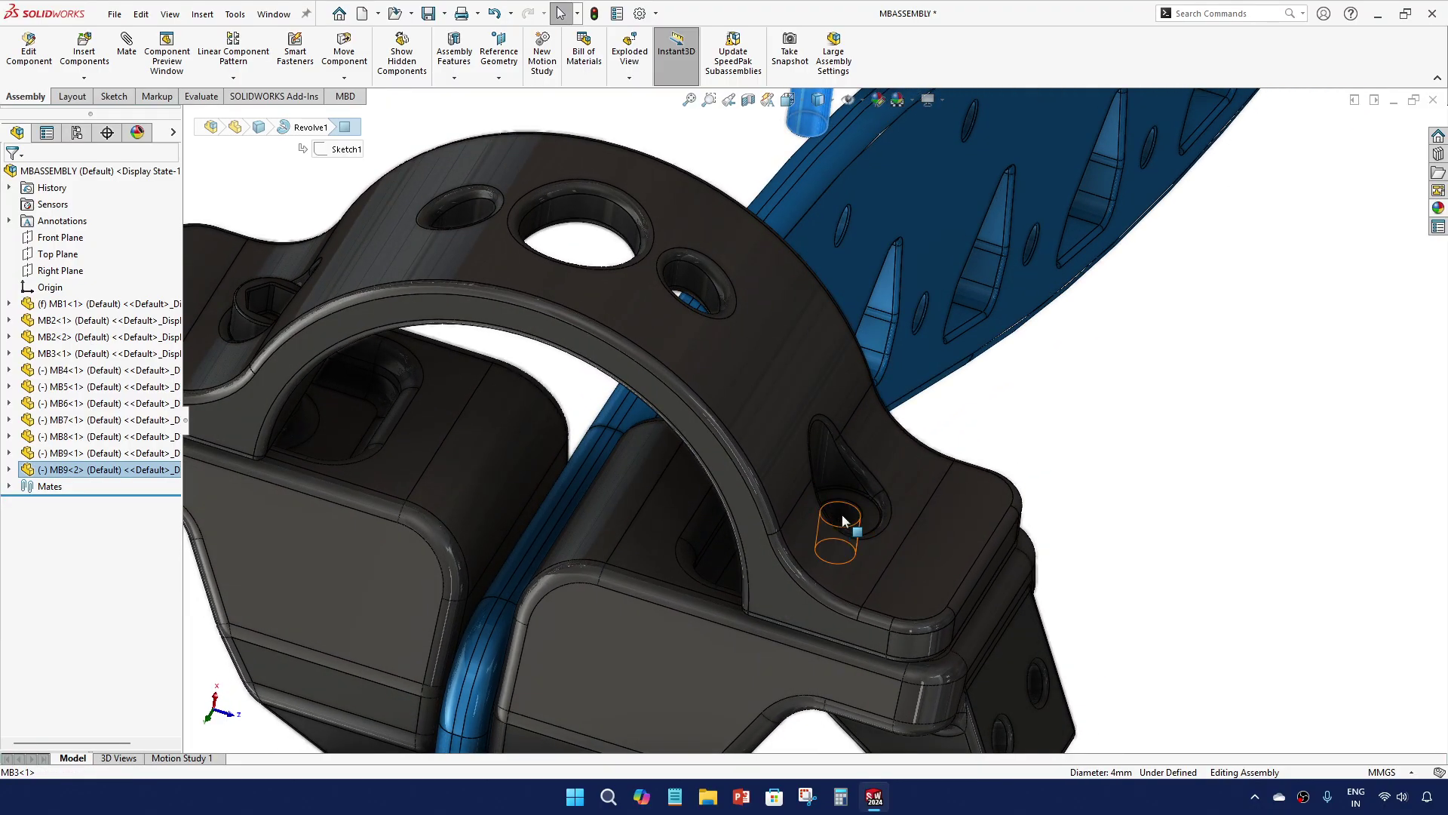
left_click(830, 534, "ctrl")
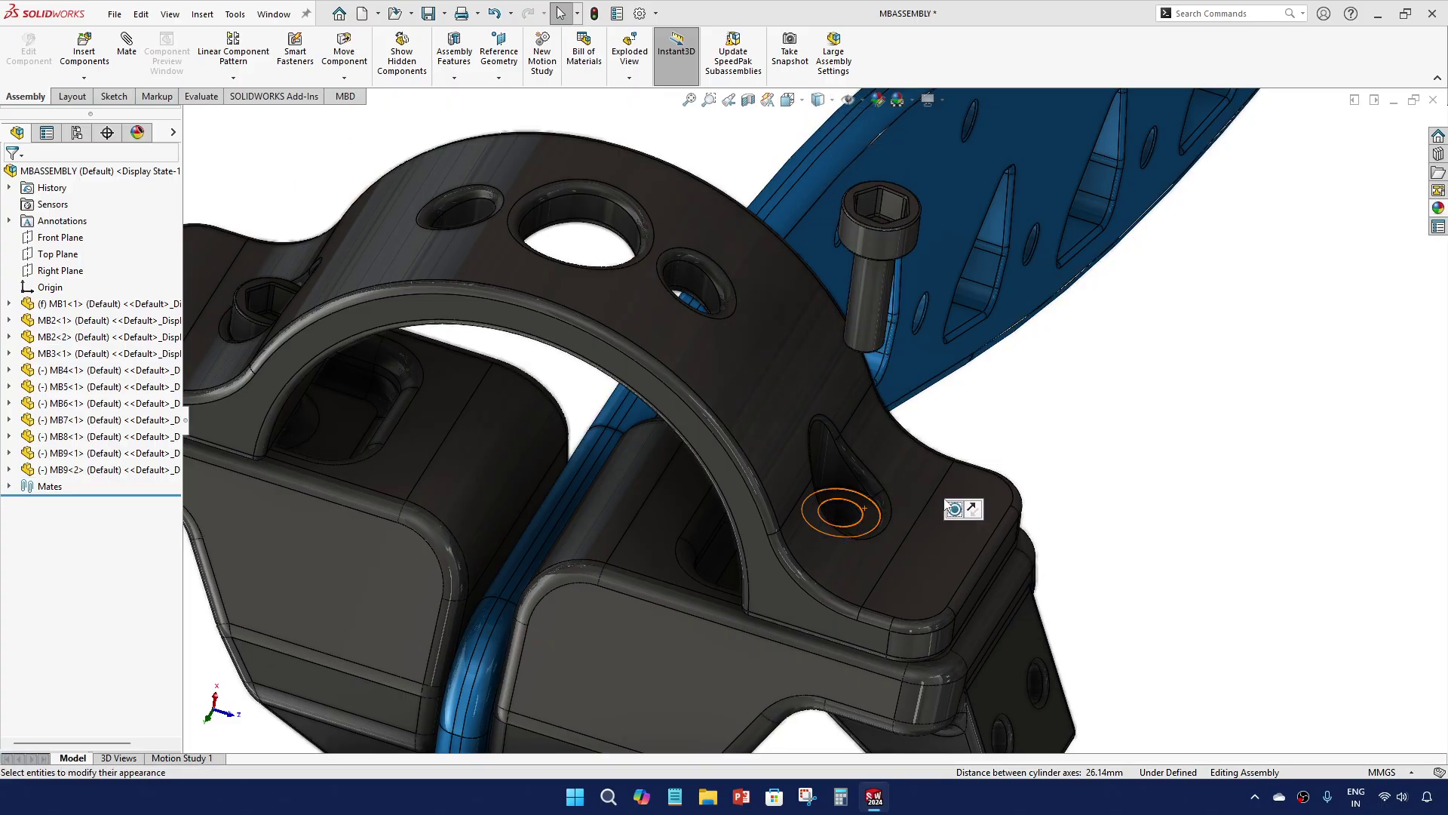
left_click(942, 502)
Mate the head underside of the second MB9 coincident with MB3's counterbore seat on the first MB2's side
middle_click_drag(942, 503, 932, 246)
scroll(907, 311, "up", 3)
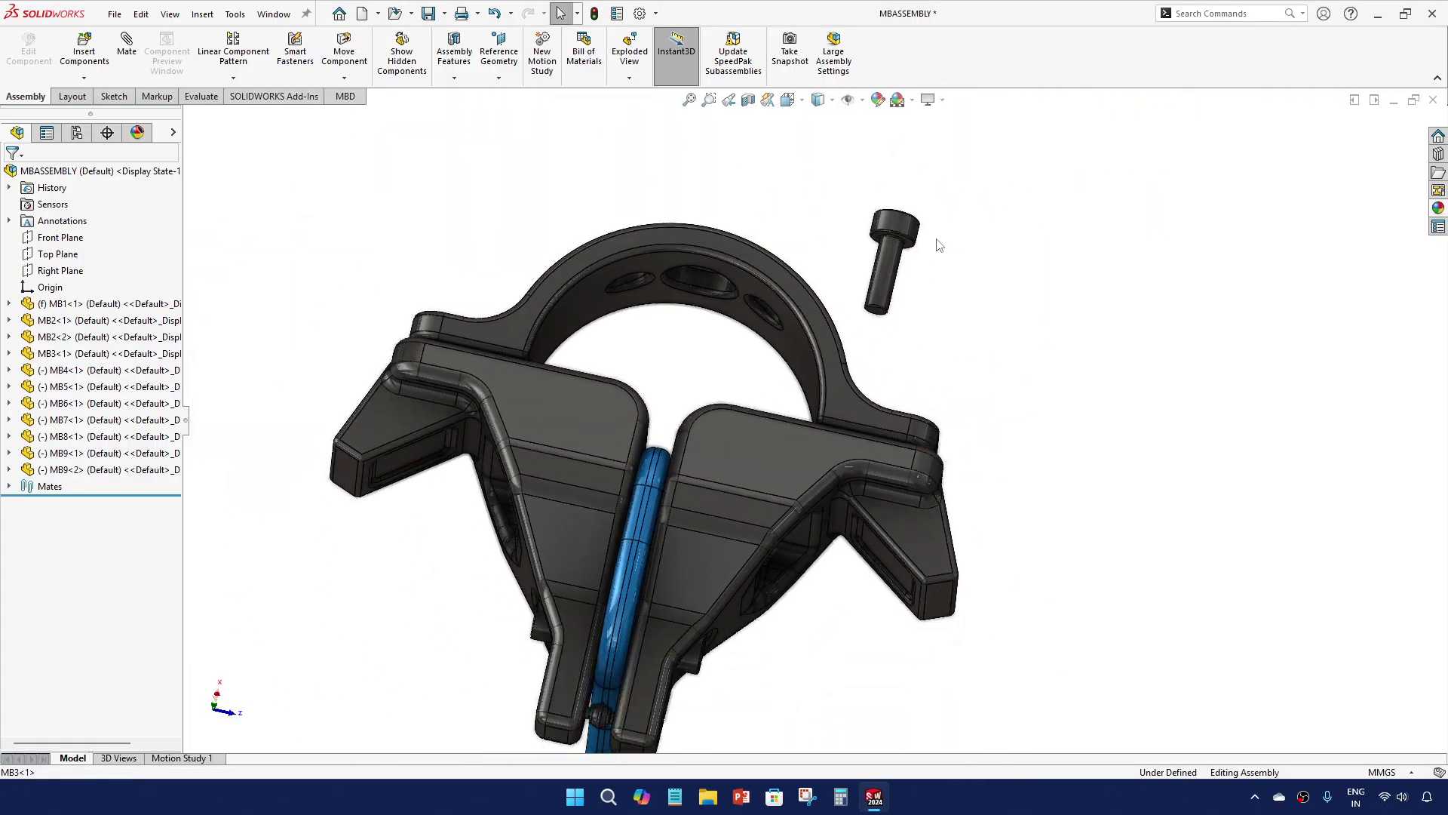
scroll(934, 246, "down", 4)
left_click(867, 334)
scroll(725, 411, "up", 4)
middle_click_drag(725, 410, 679, 566)
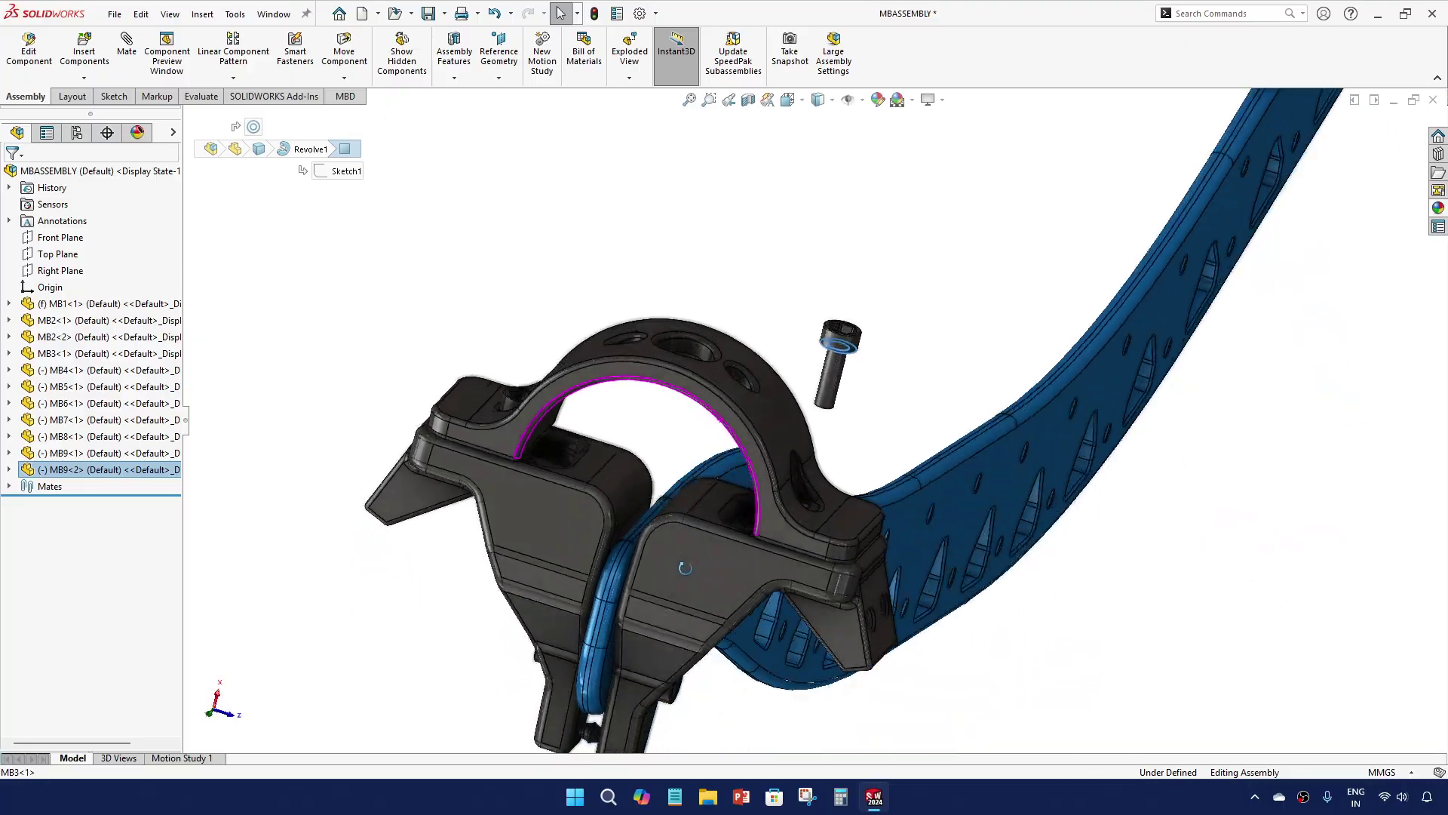
scroll(841, 531, "down", 4)
left_click(792, 439, "ctrl")
left_click(792, 443, "ctrl")
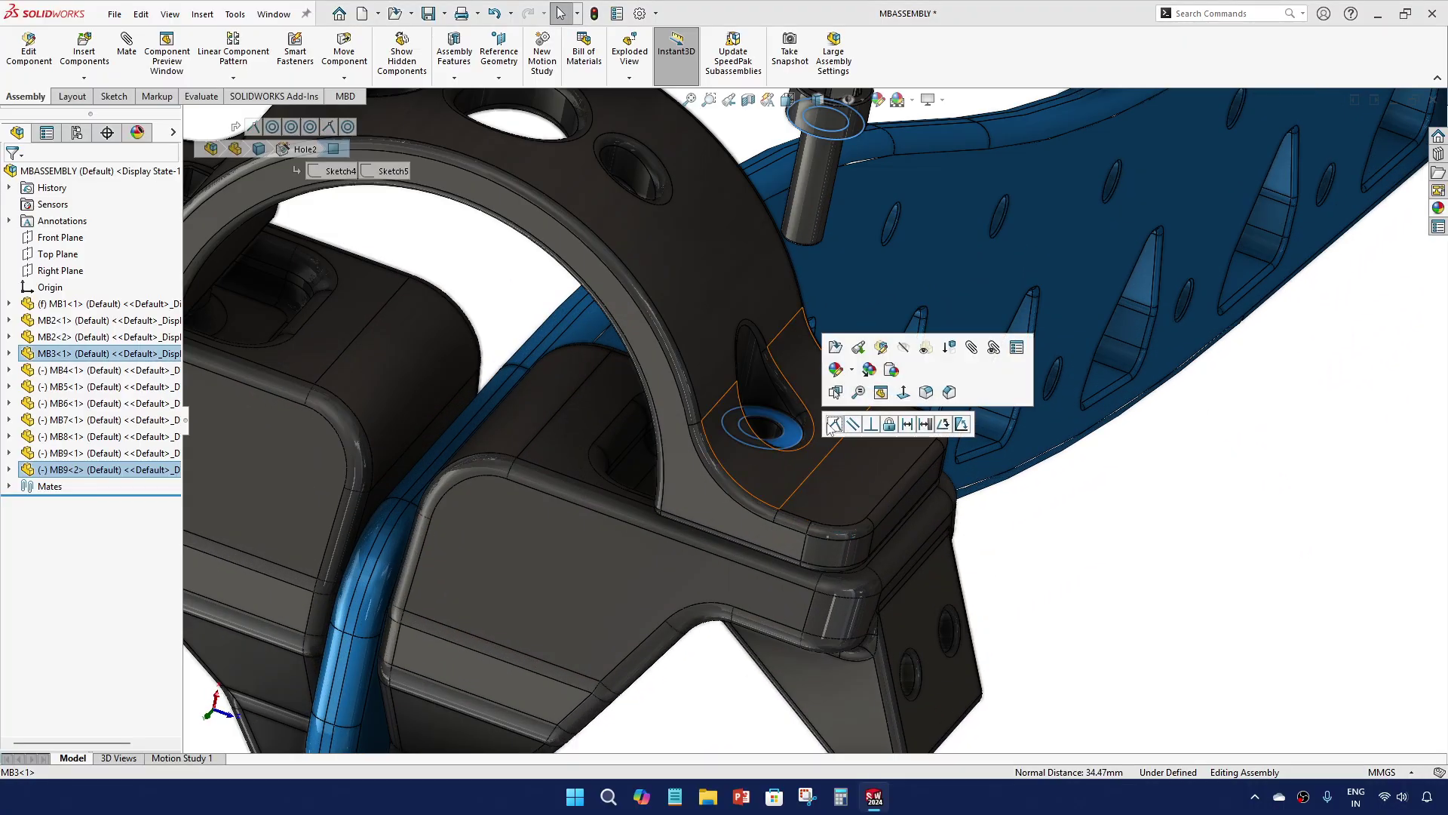
left_click(857, 421)
scroll(851, 451, "down", 5)
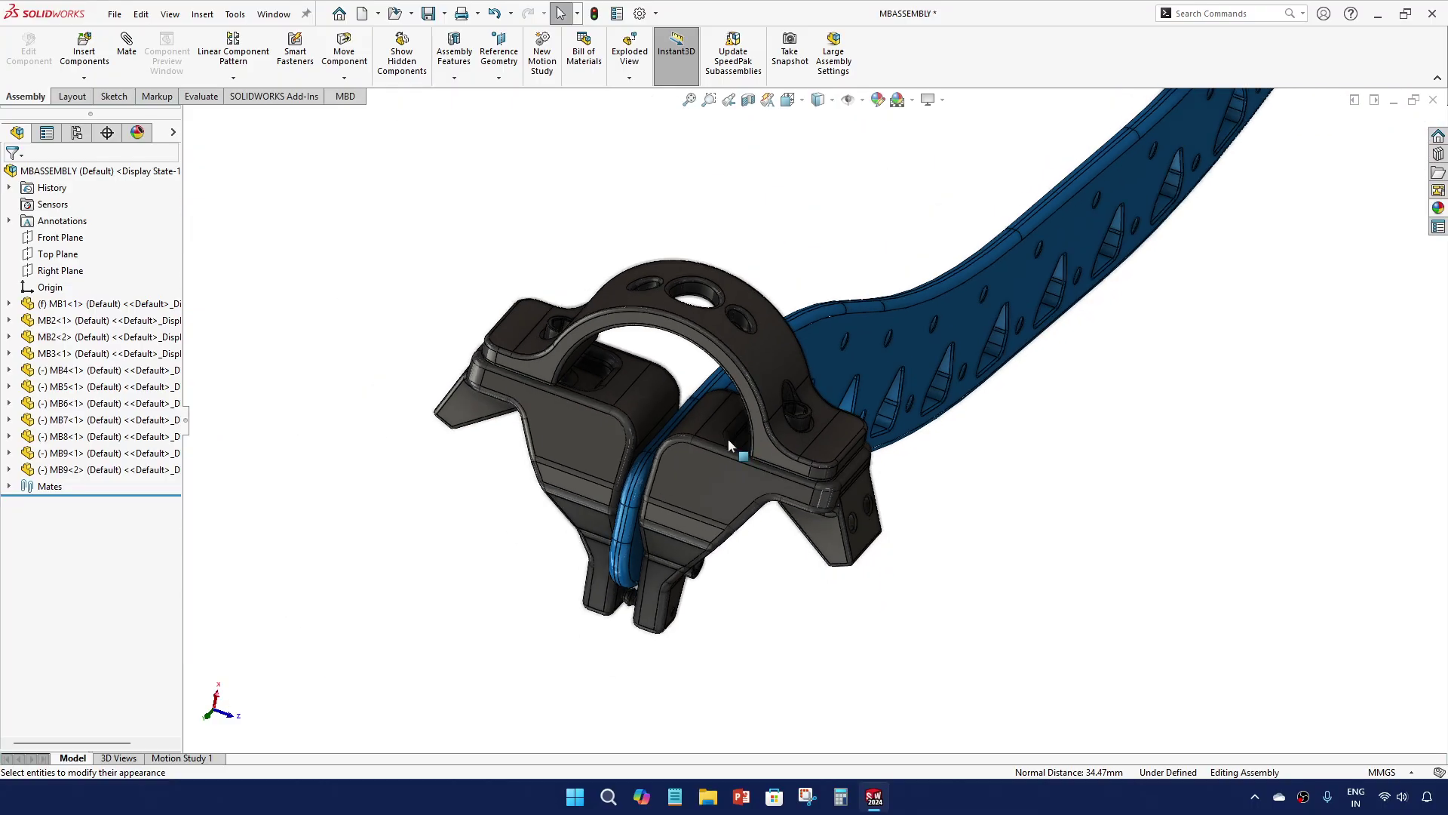
Start a Curve Driven Component Pattern with all clamp components from the first MB2 through the second MB9 as seeds
middle_click_drag(728, 437, 875, 321)
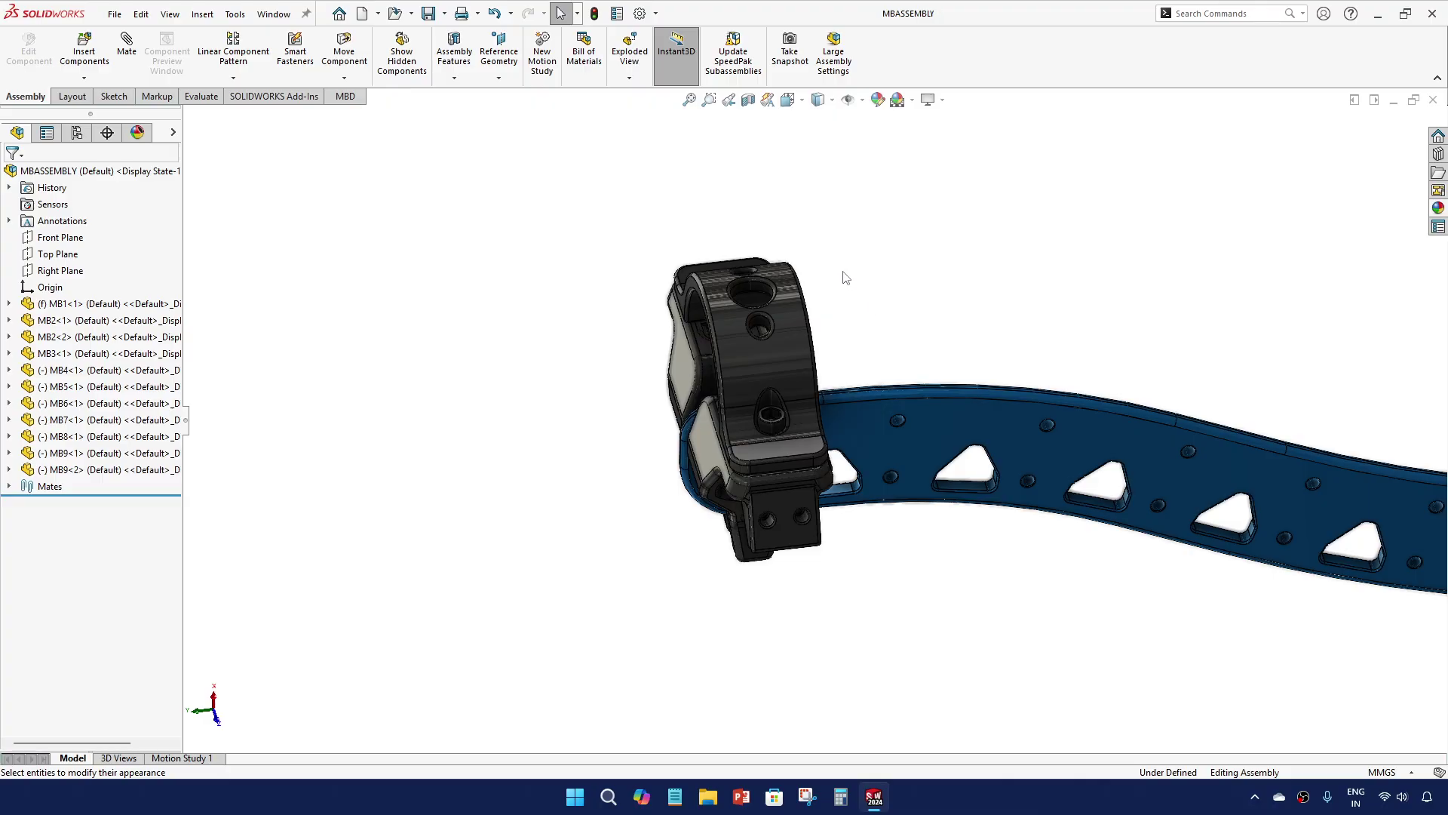
scroll(721, 559, "down", 5)
middle_click_drag(712, 388, 967, 259)
scroll(597, 489, "up", 2)
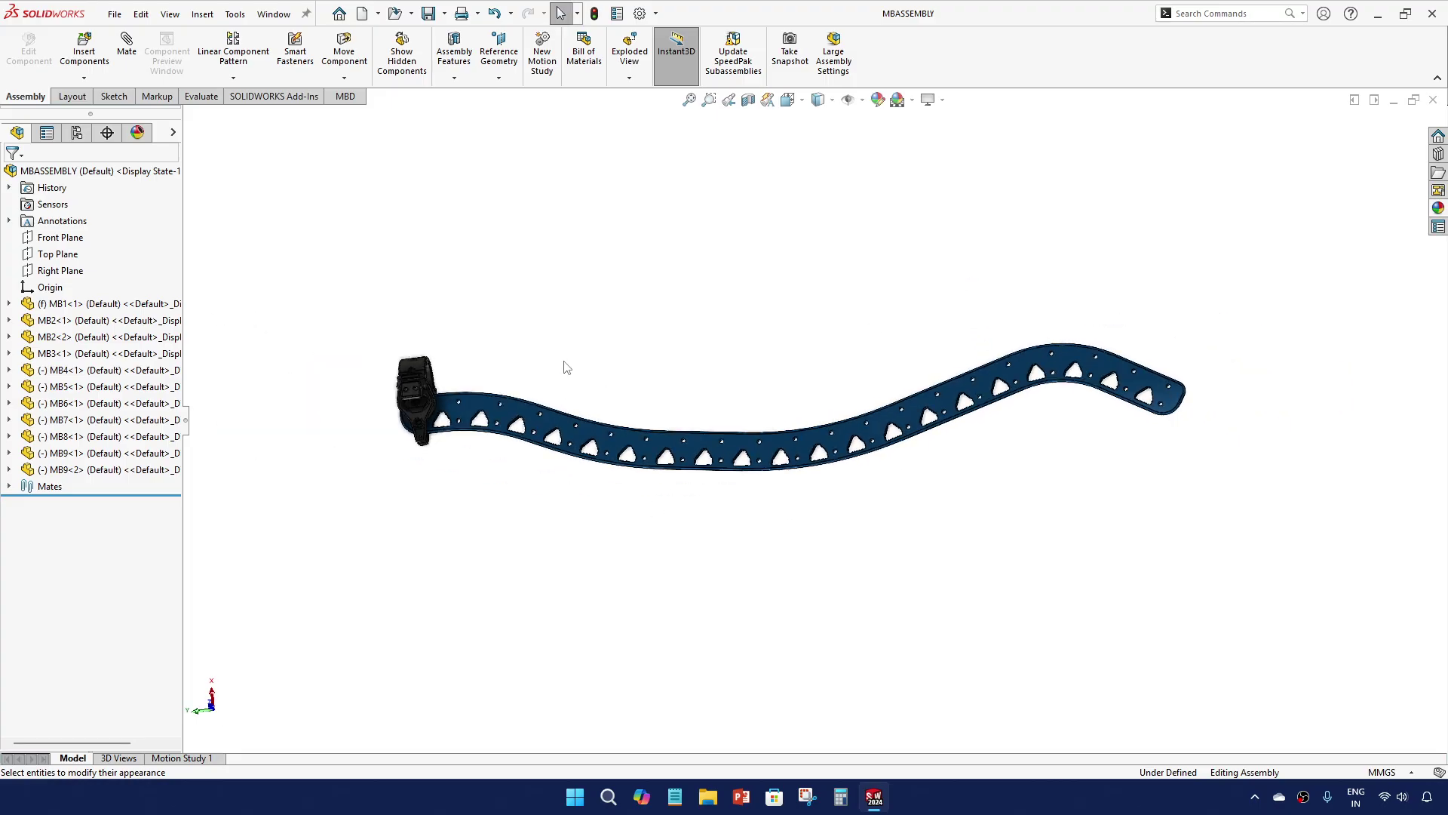
left_click(105, 322)
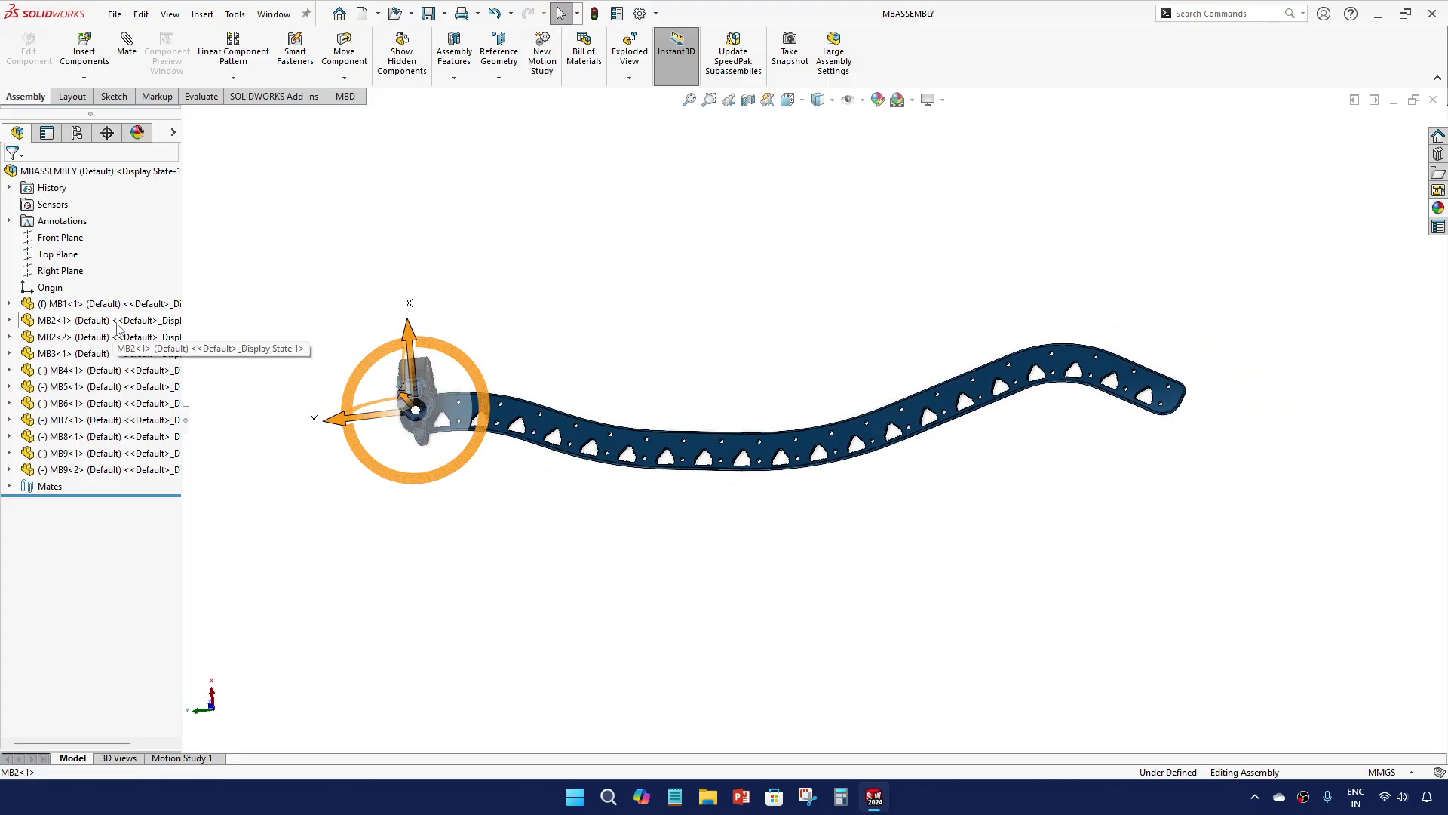
left_click(146, 470, "shift")
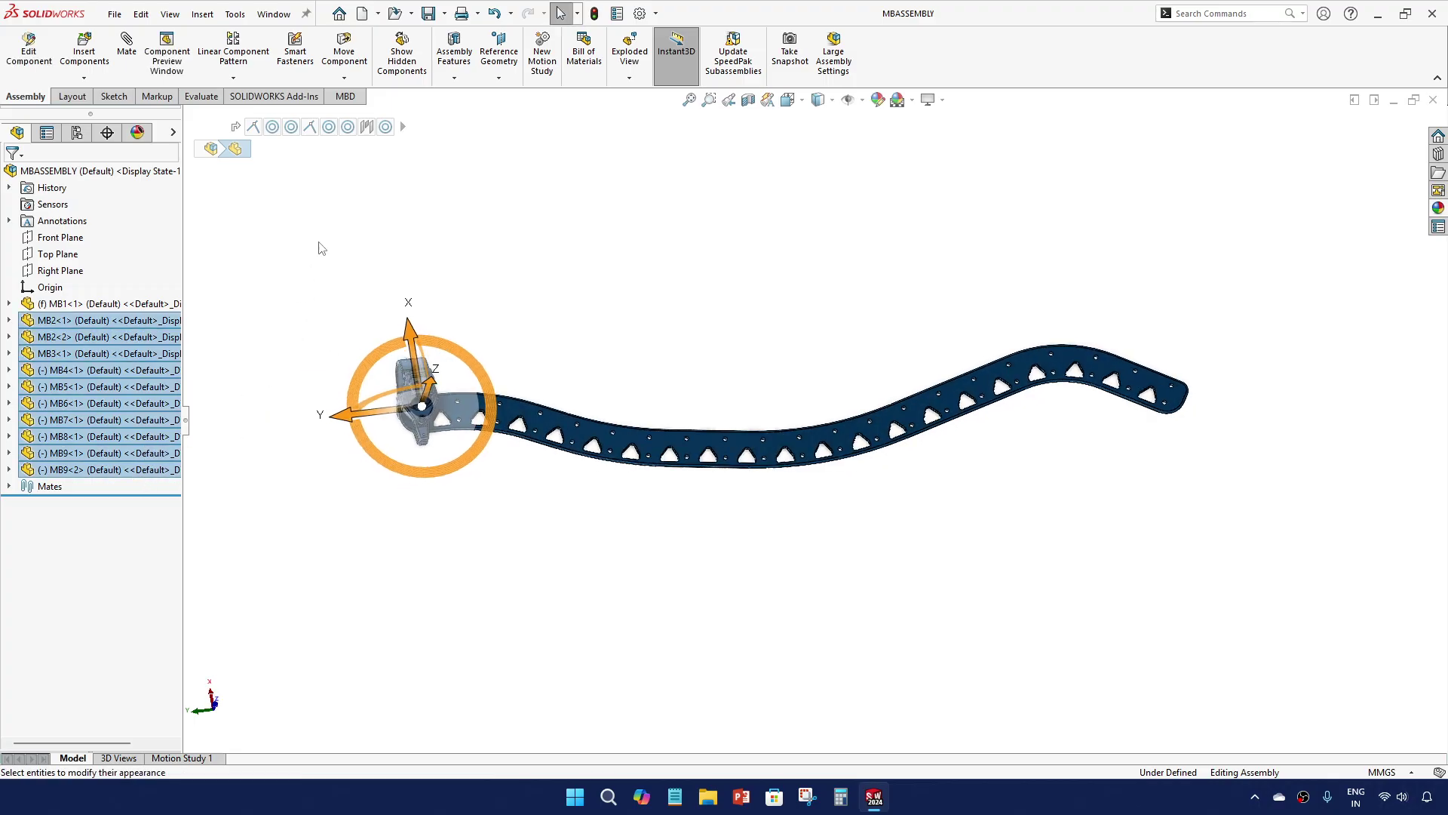
left_click(235, 79)
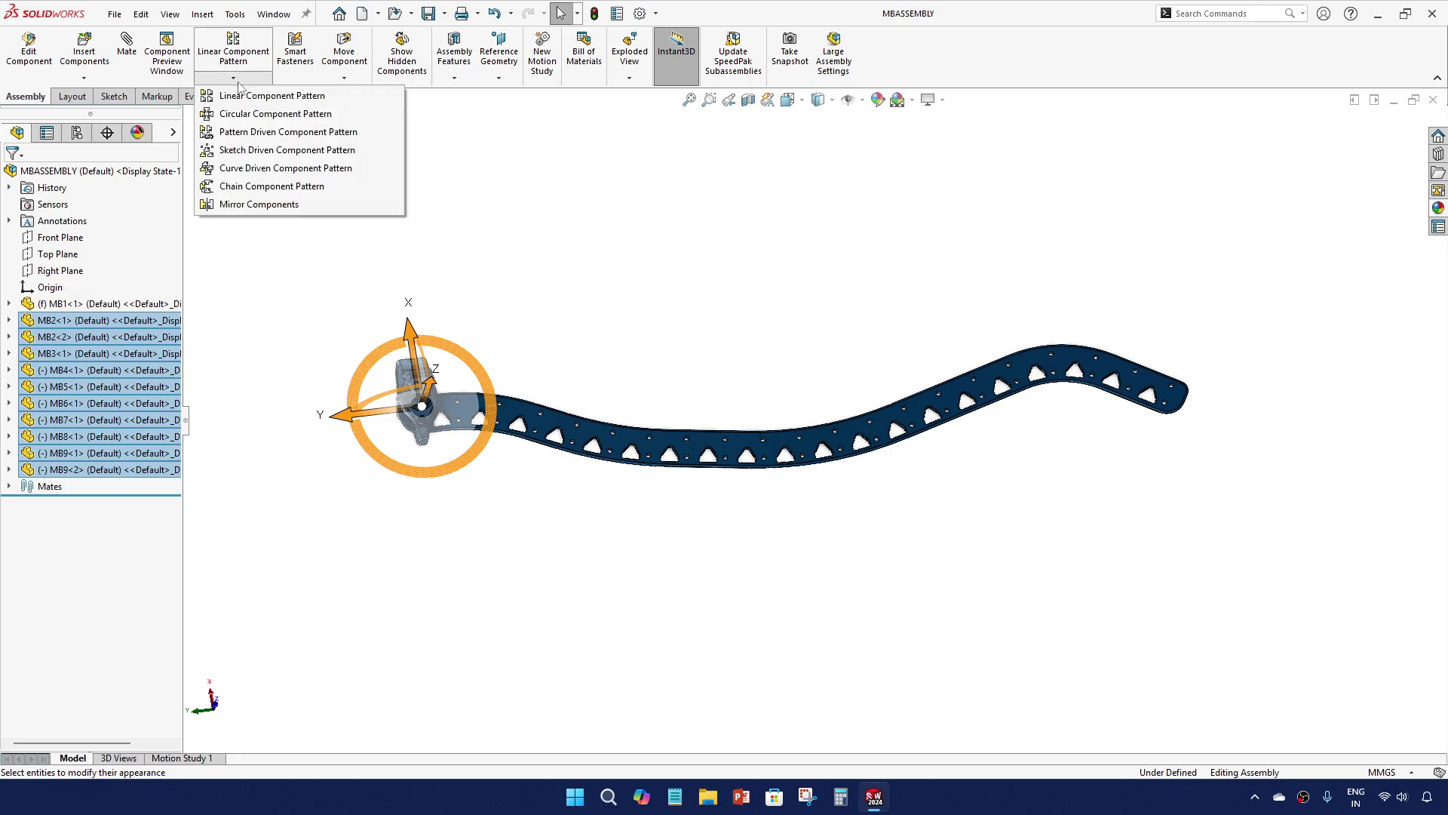
left_click(266, 169)
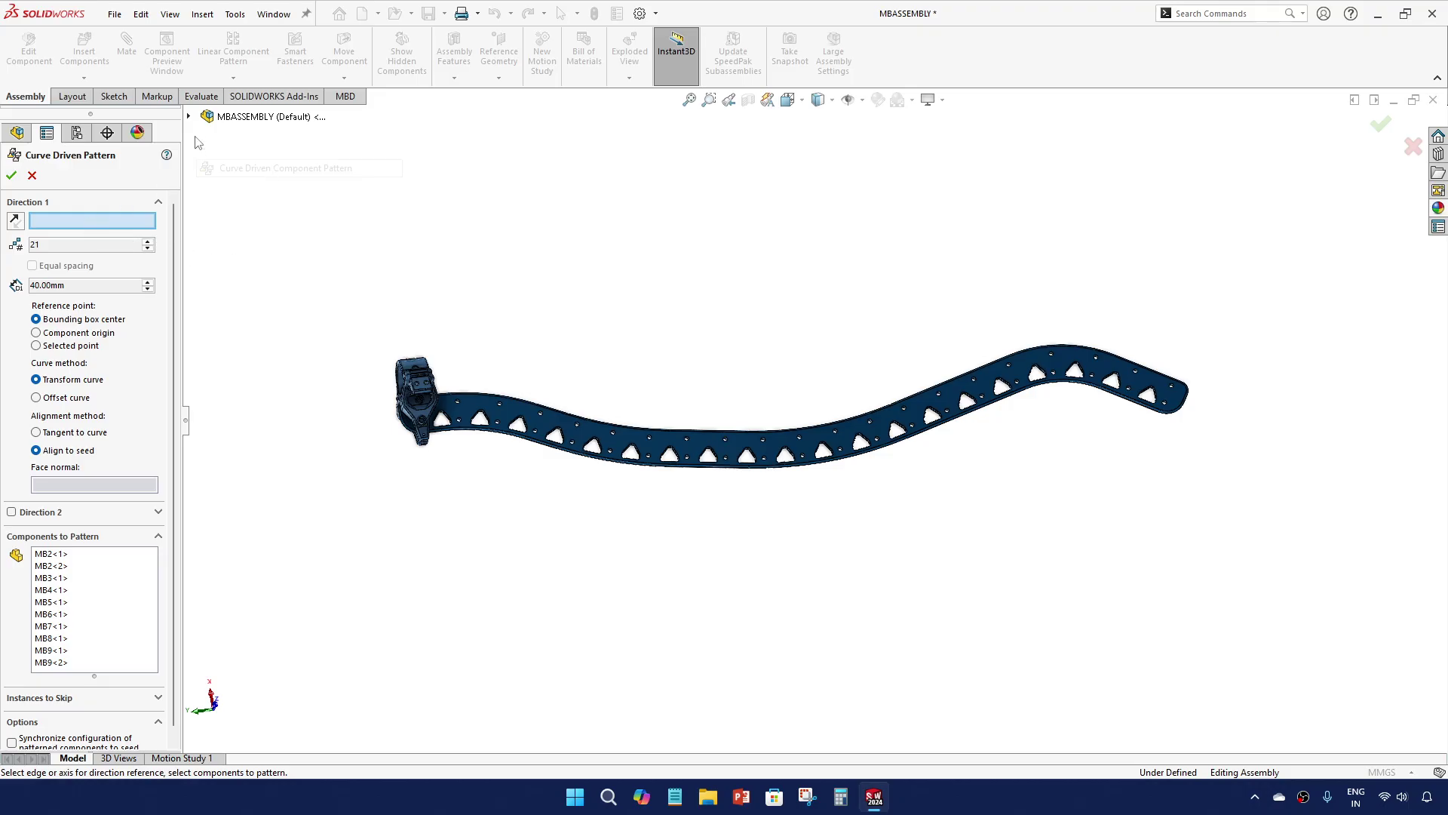
Pattern the clamp components along MB1's Sketch2 with 21 instances at 40 mm spacing, using Transform curve and Align to seed
left_click(188, 118)
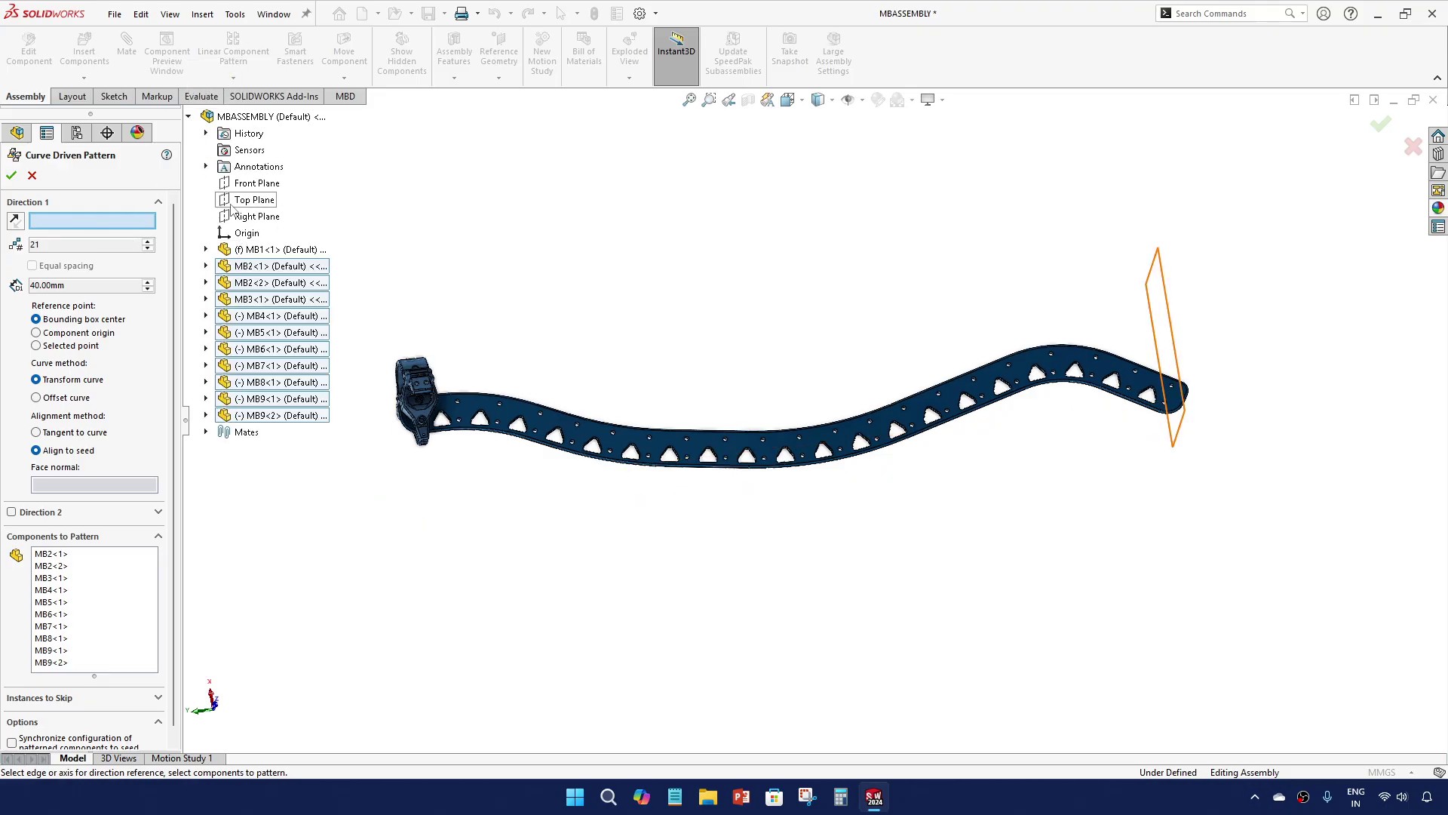
left_click(206, 250)
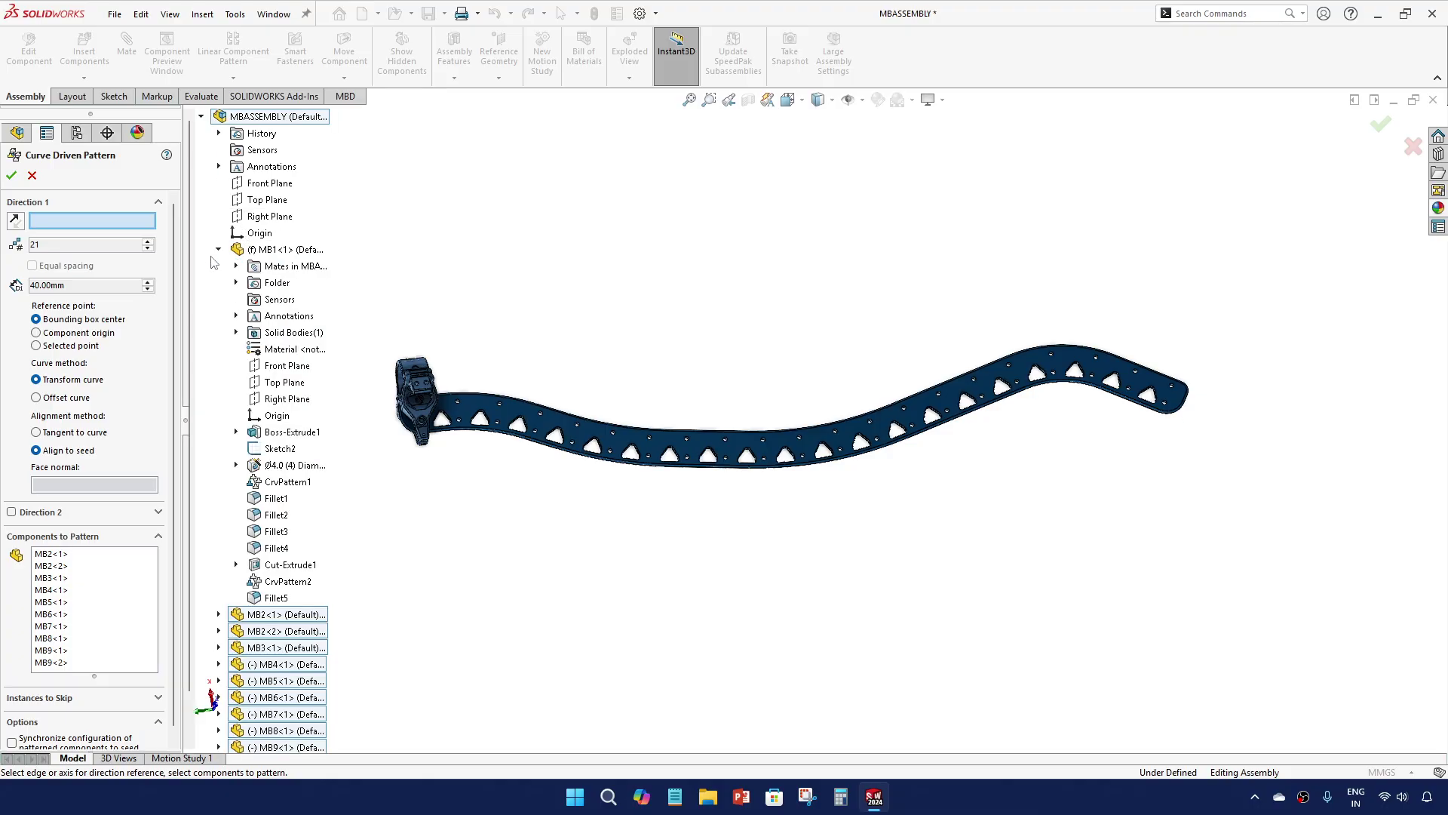
left_click(287, 449)
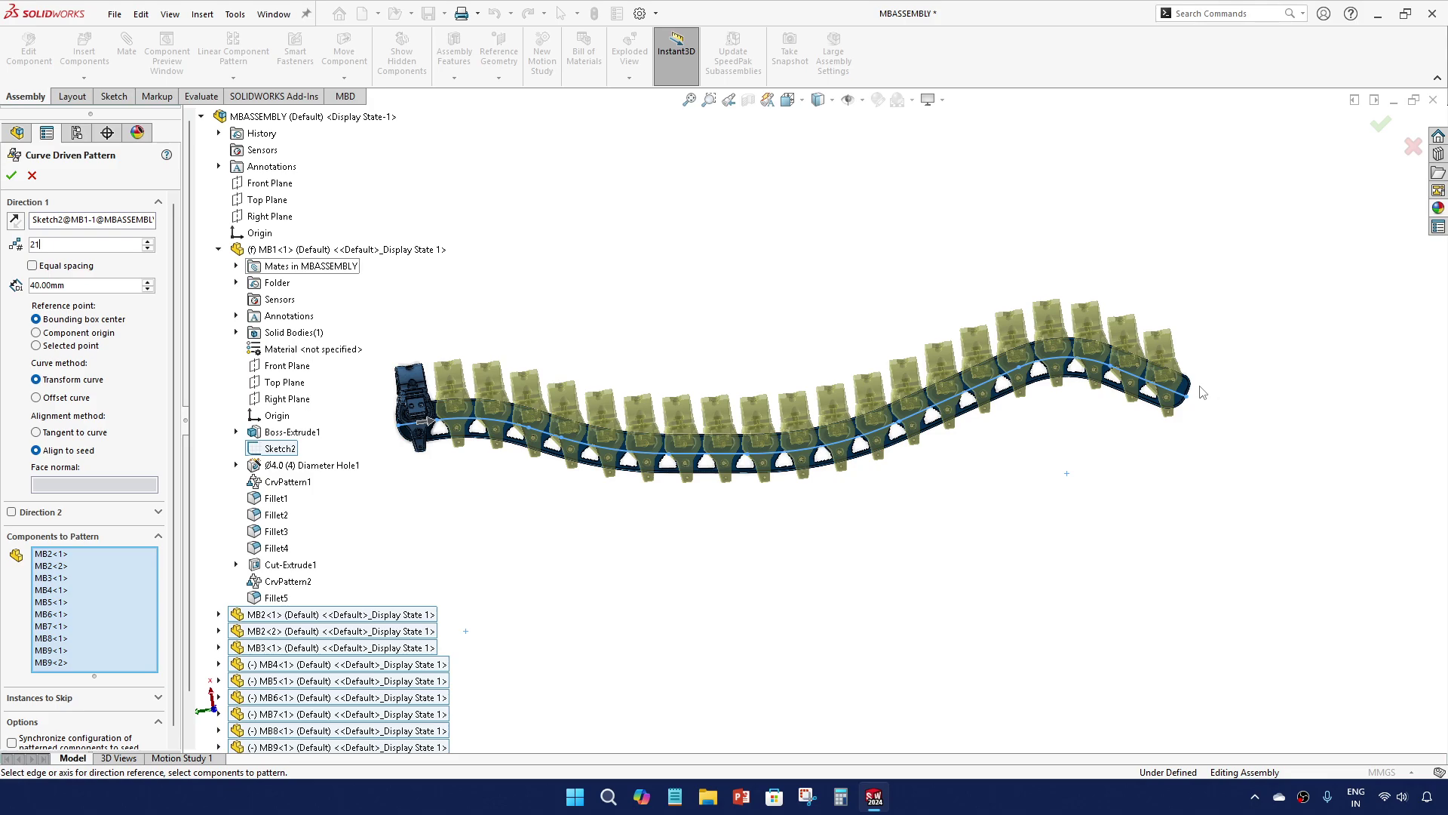
scroll(1183, 392, "down", 3)
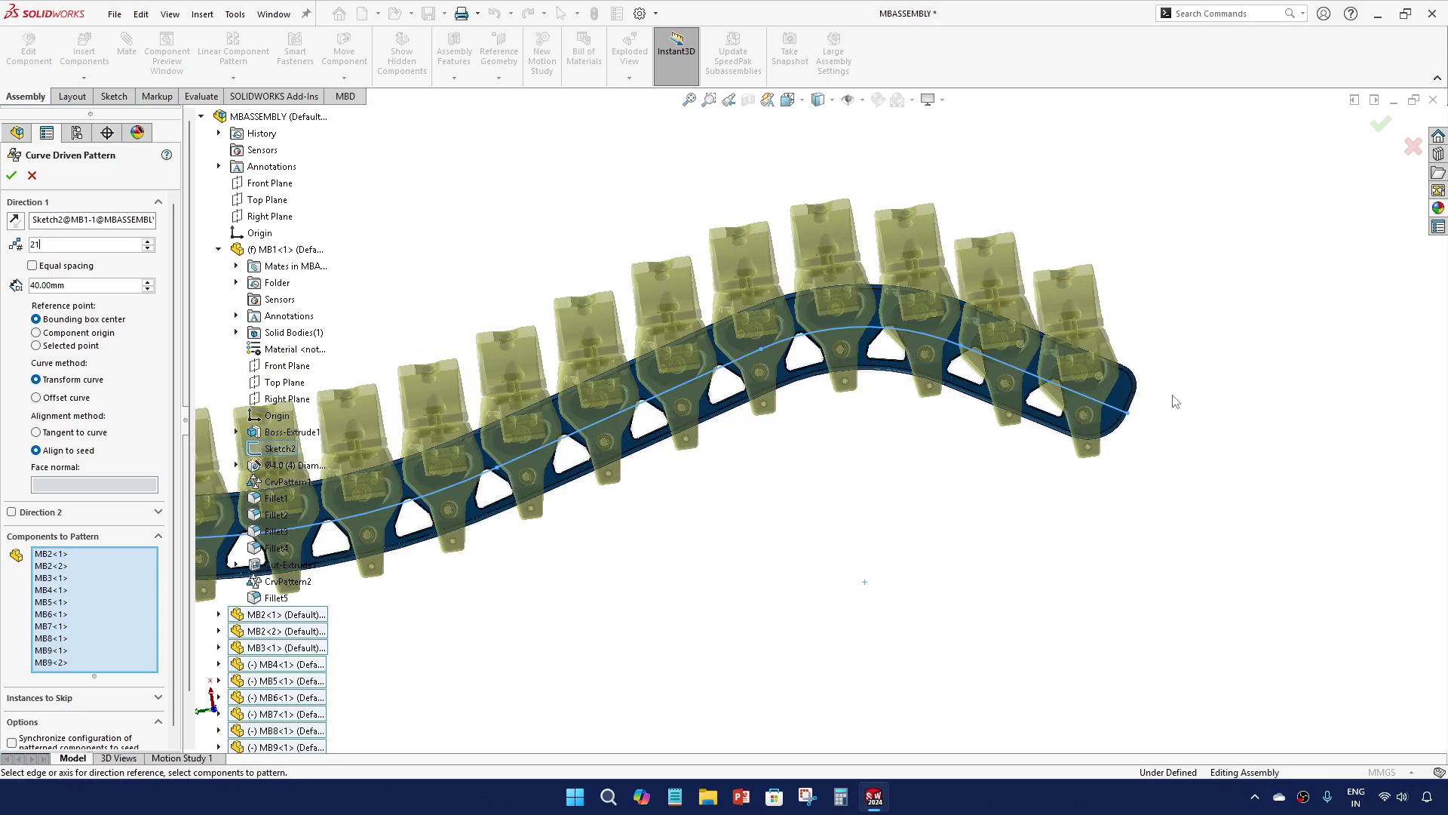
scroll(1177, 401, "down", 3)
middle_click_drag(1174, 403, 1168, 412)
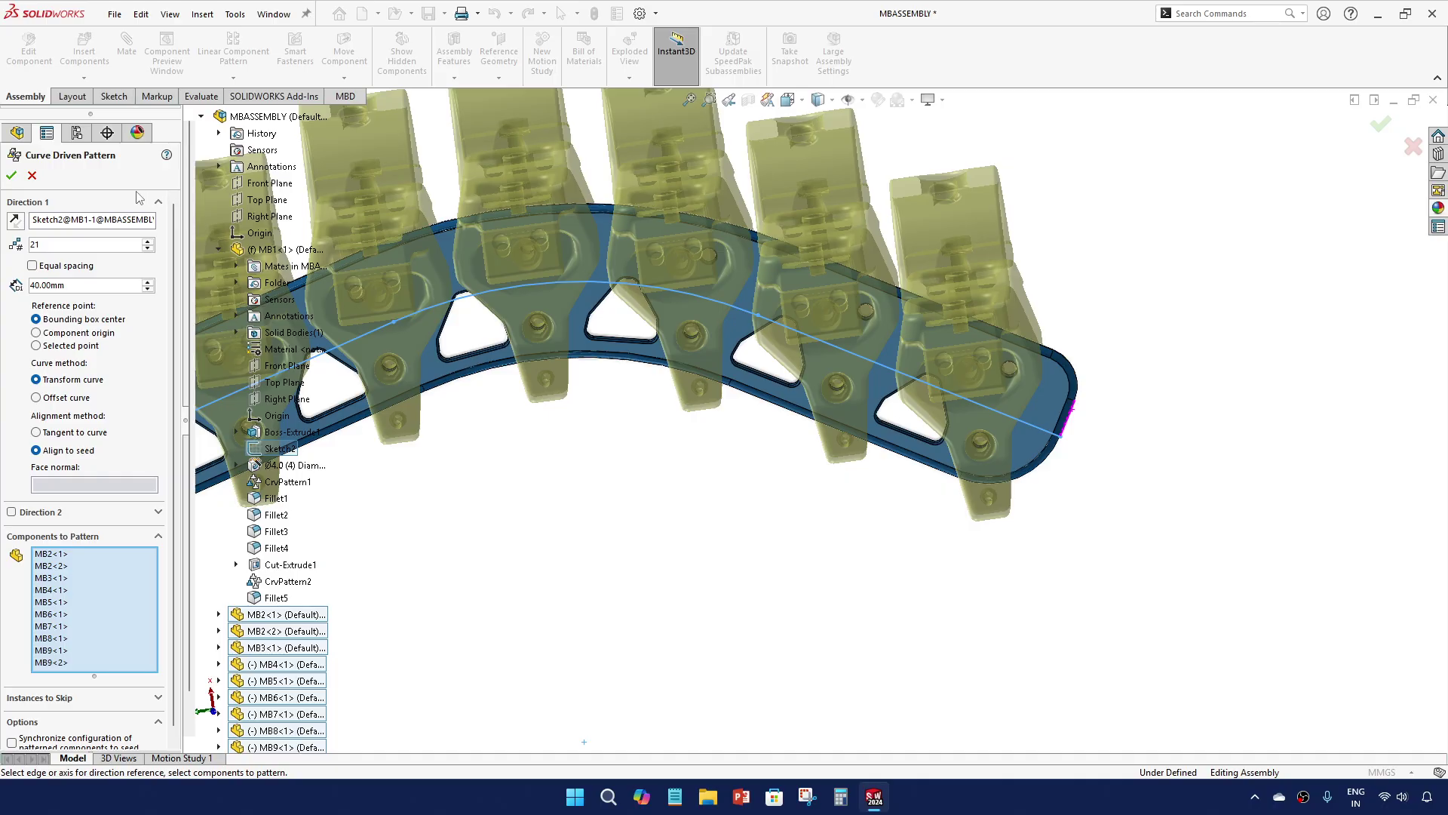
left_click(10, 176)
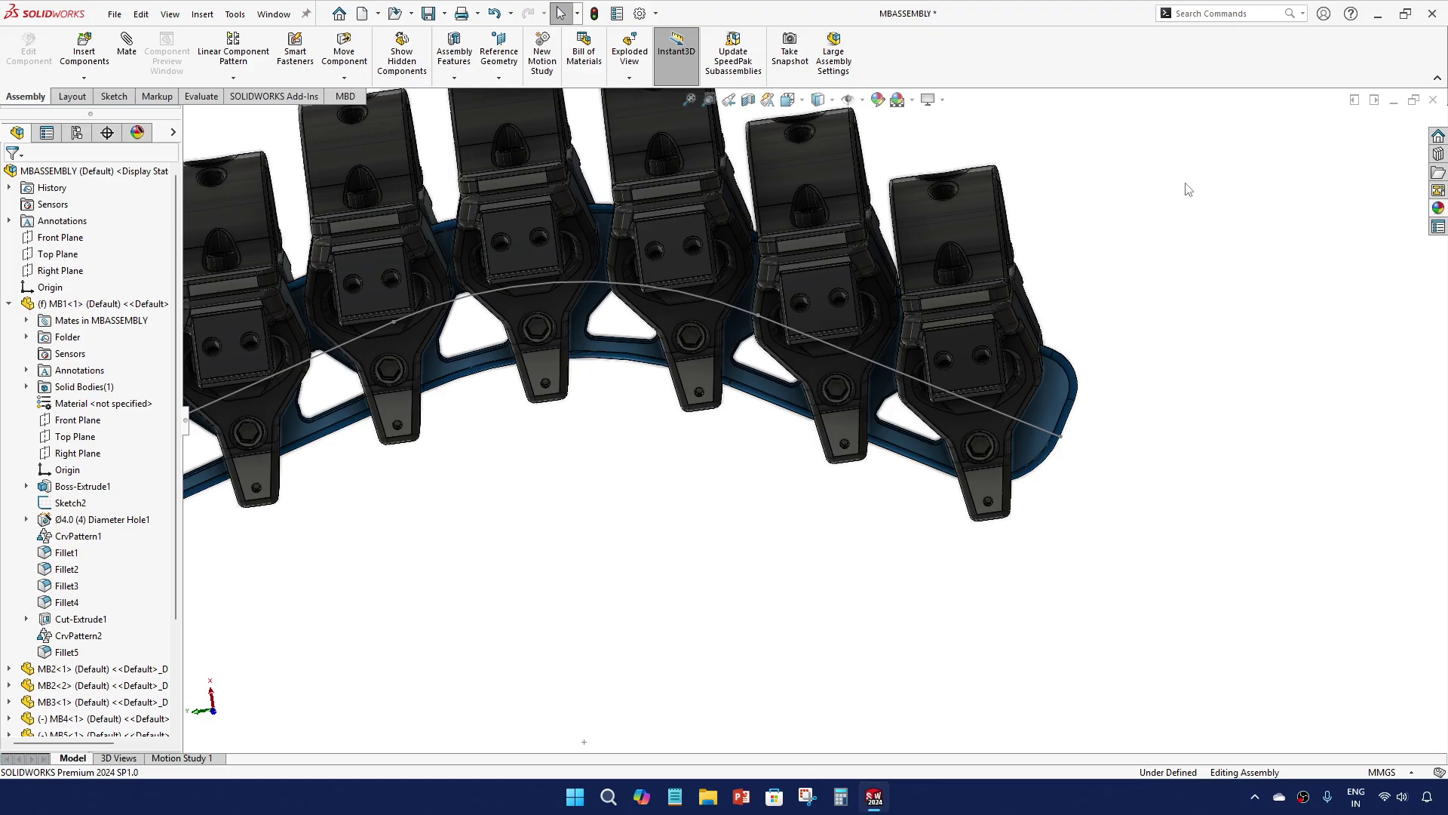
Turn off sketch visibility in the assembly, collapse MB1's feature list and fit the whole model in view
scroll(836, 197, "up", 5)
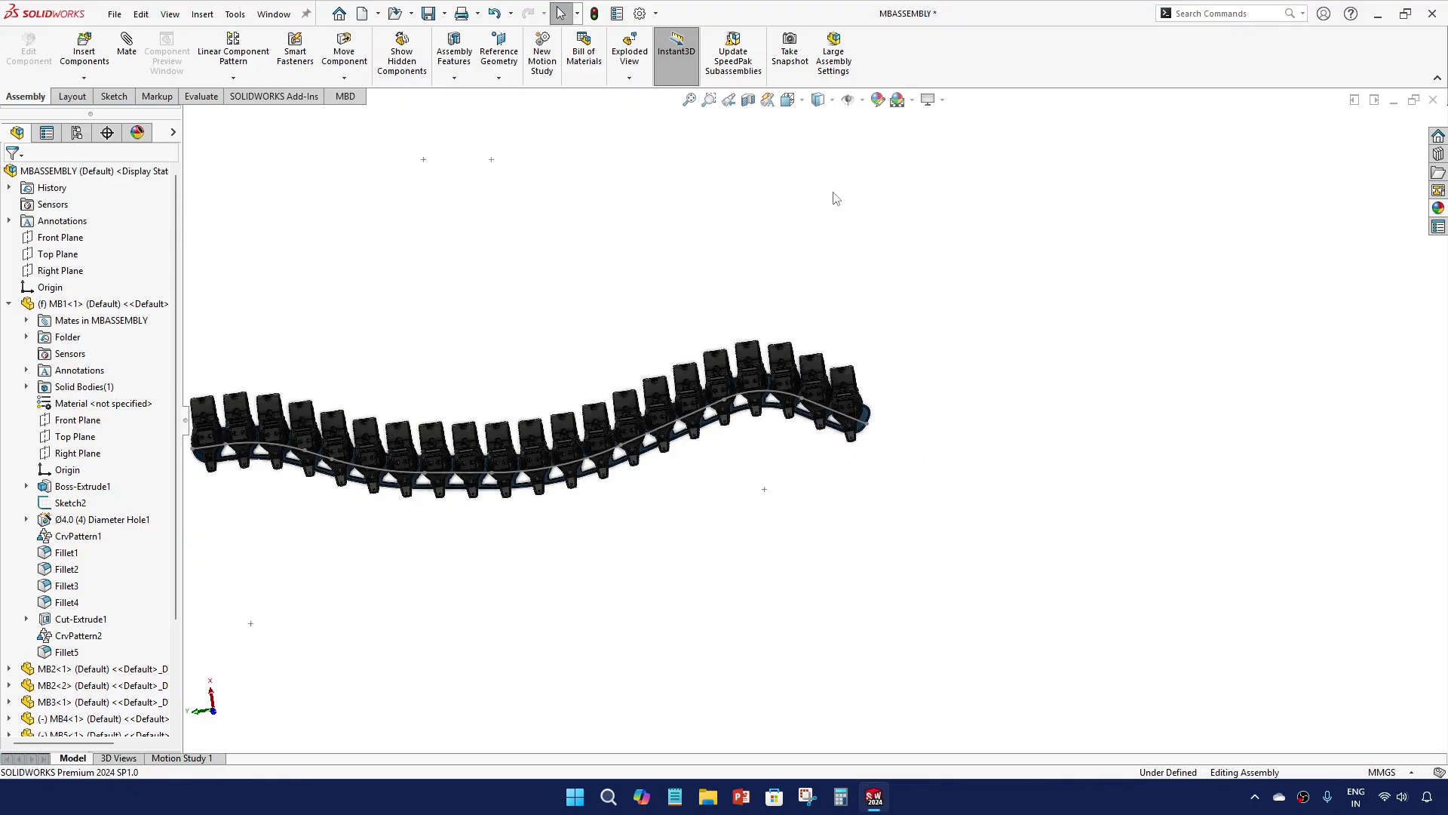
left_click(862, 101)
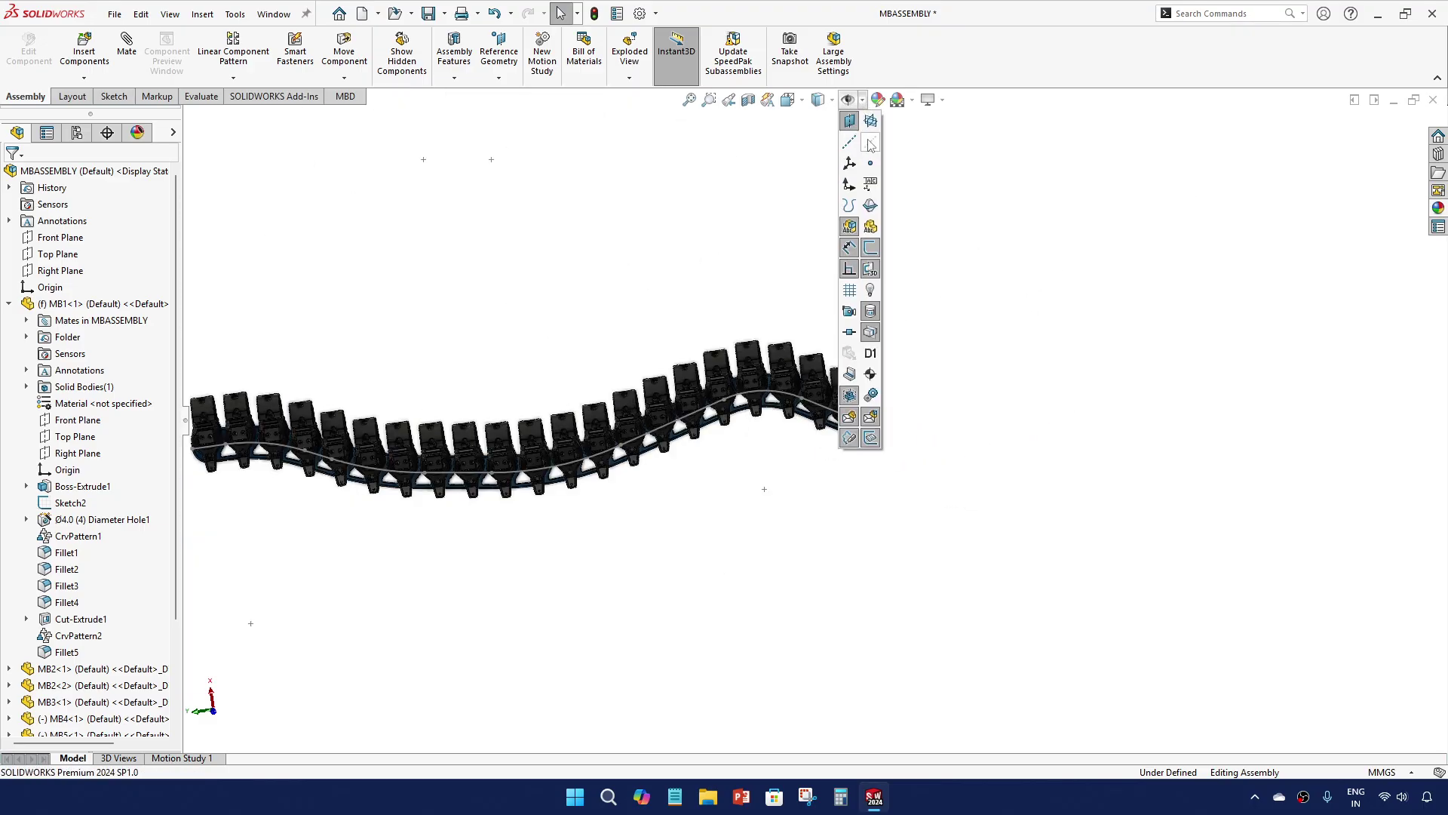
left_click(869, 251)
left_click(664, 257)
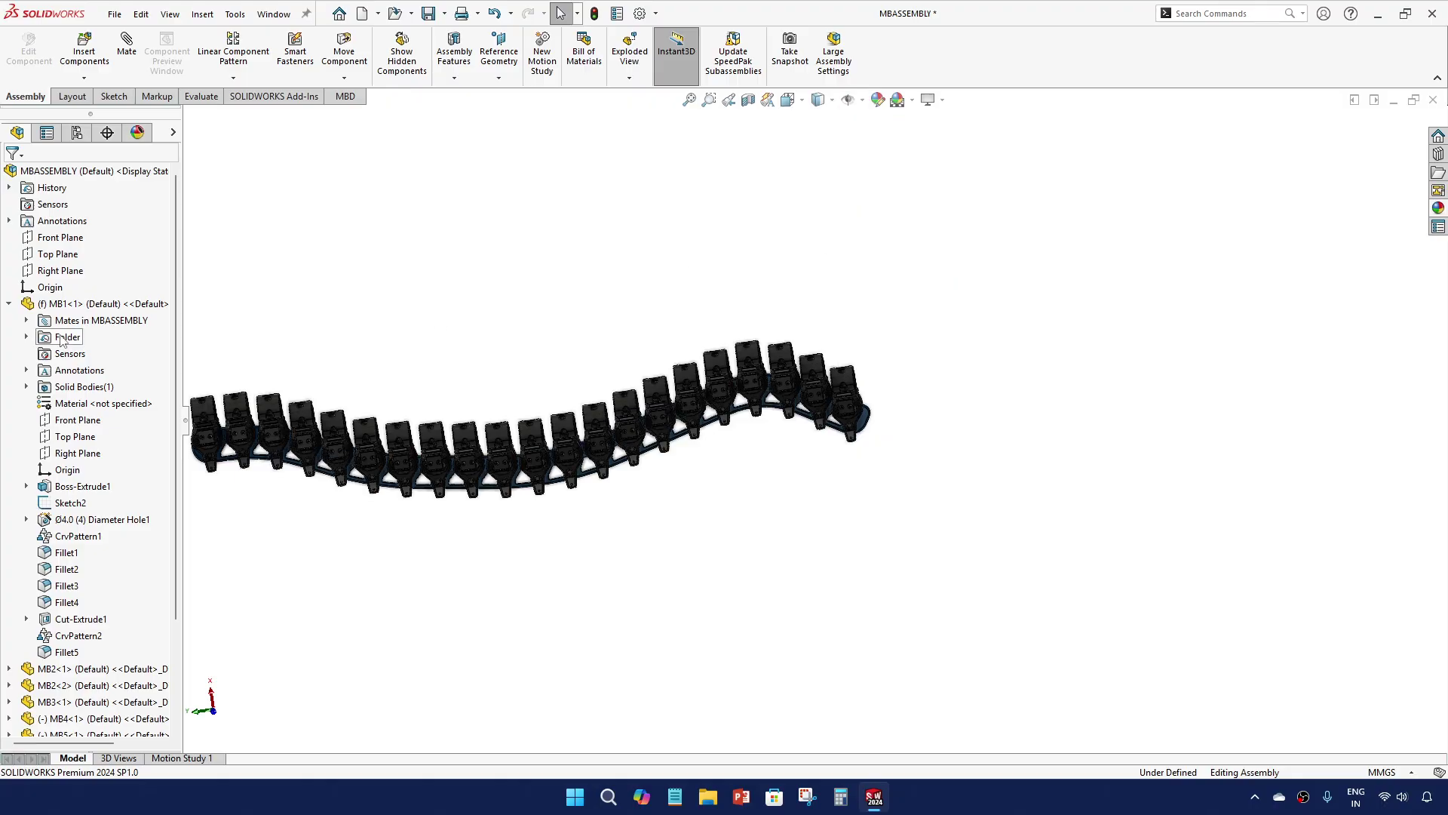
left_click(9, 304)
key("f")
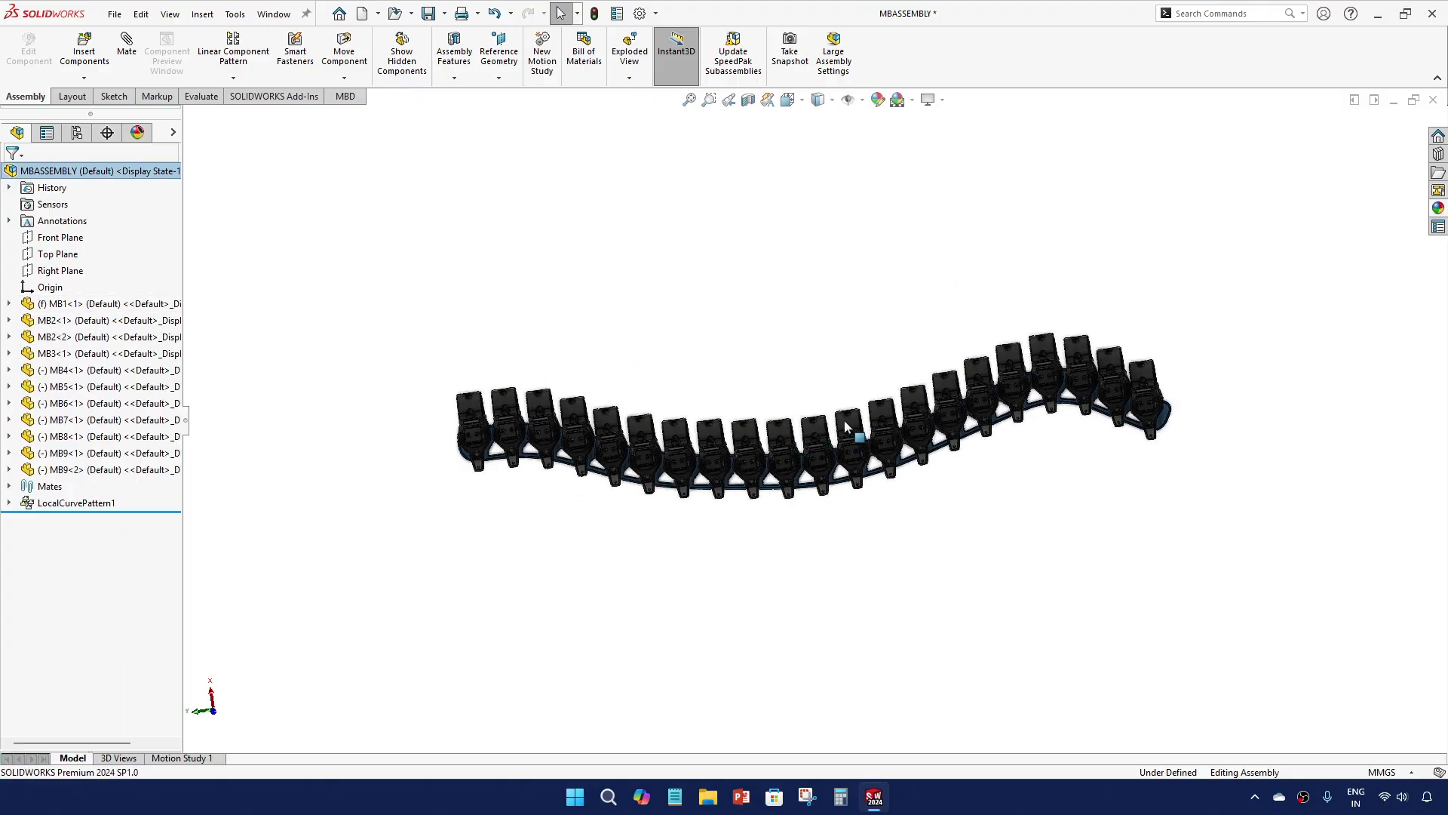
Examine the patterned clamps along MB1 up close and from several angles, and minimize the window
middle_click_drag(828, 346, 949, 374)
scroll(789, 314, "down", 5)
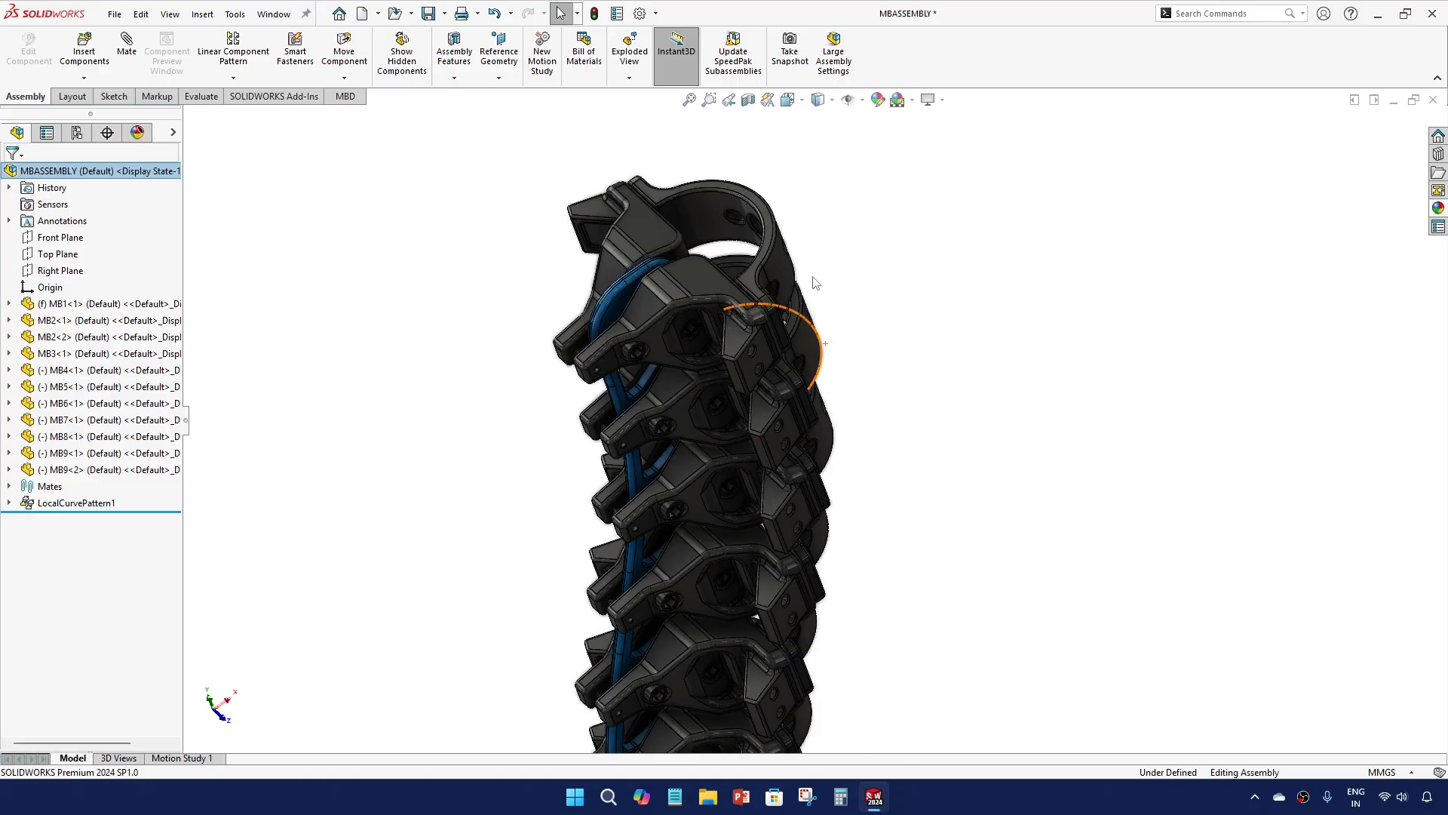
scroll(806, 295, "up", 2)
scroll(800, 301, "down", 4)
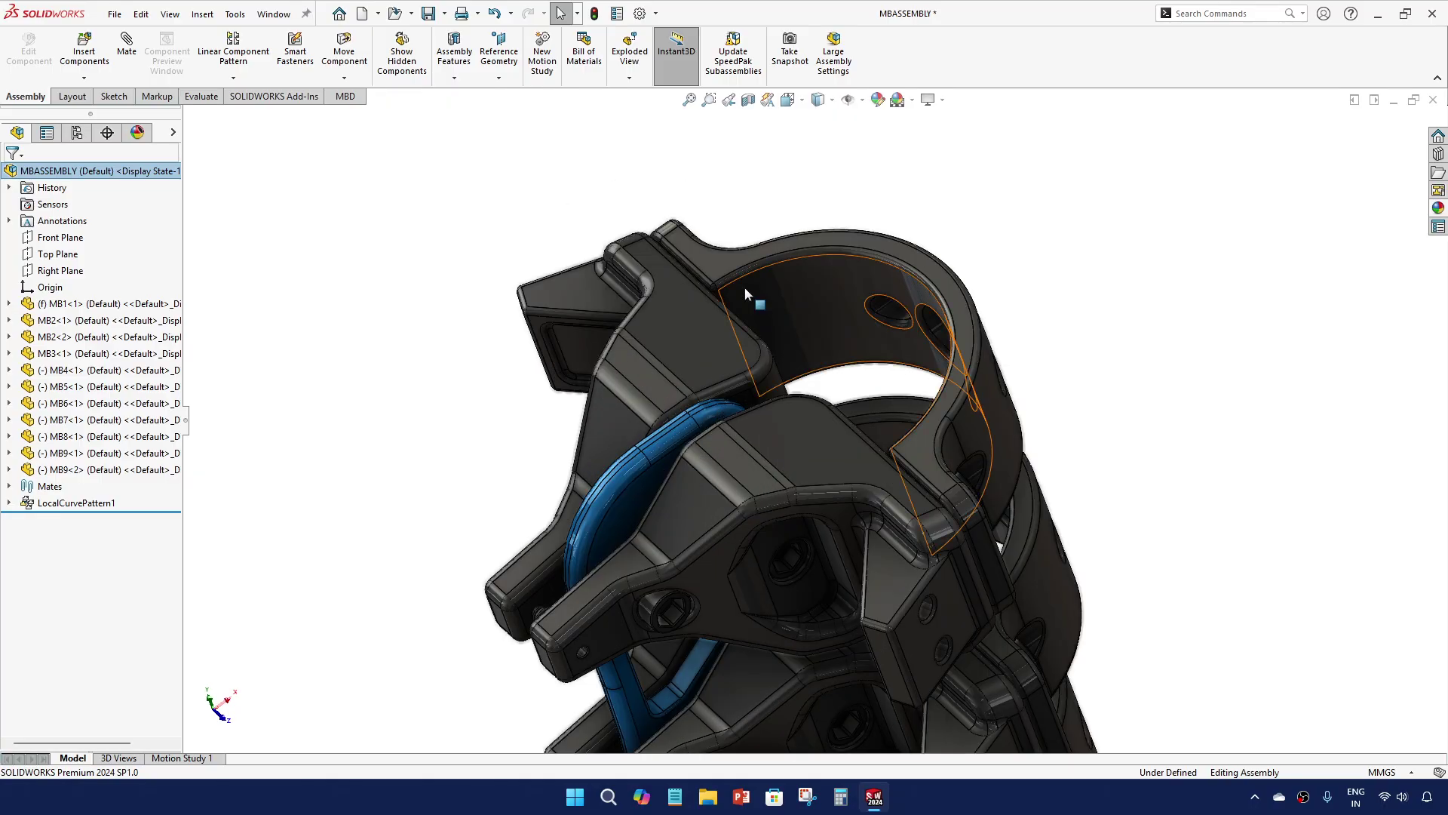
scroll(744, 286, "up", 4)
scroll(776, 362, "up", 5)
scroll(857, 518, "down", 4)
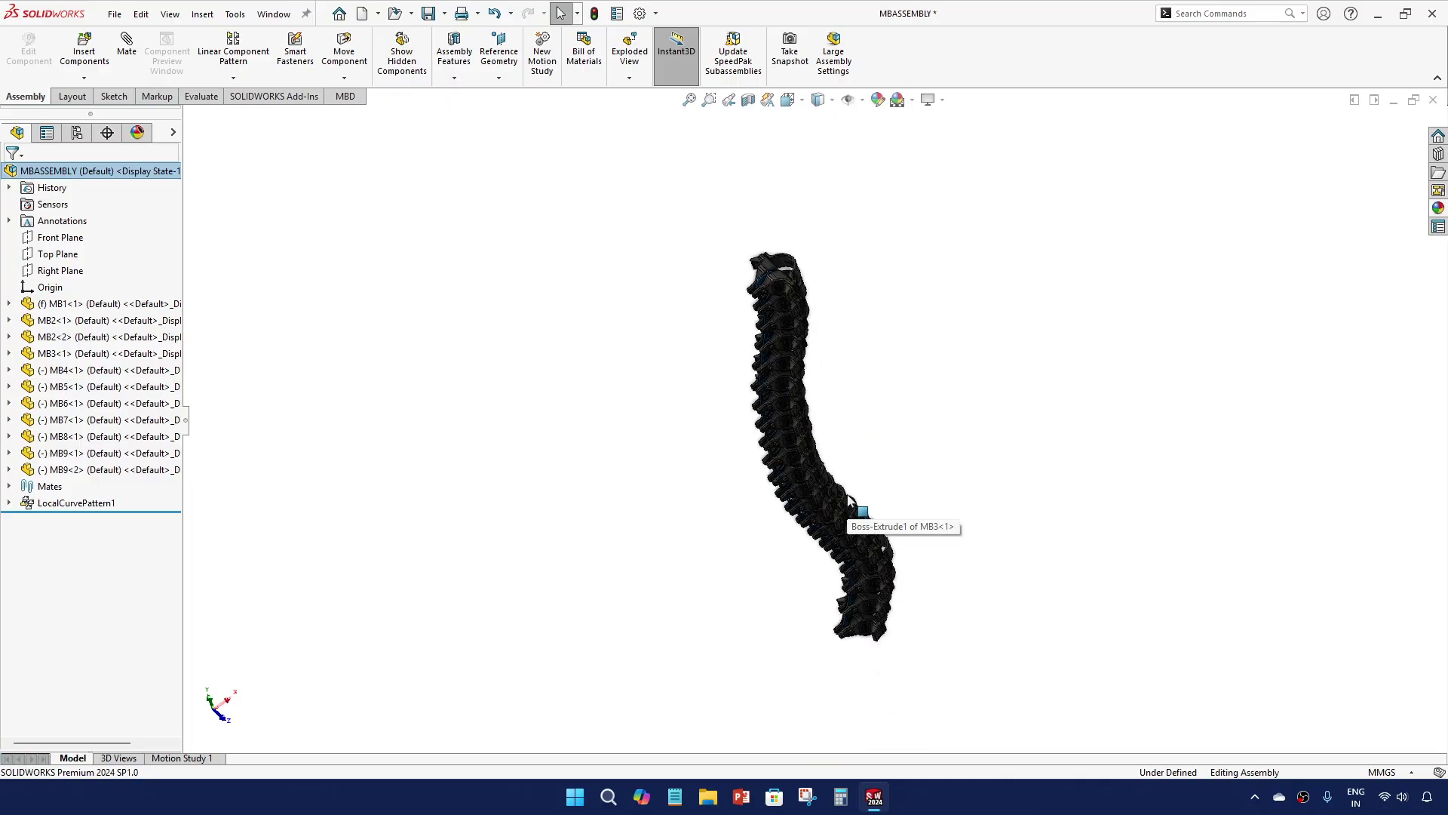
middle_click_drag(792, 443, 762, 403)
scroll(766, 369, "down", 5)
scroll(750, 268, "up", 4)
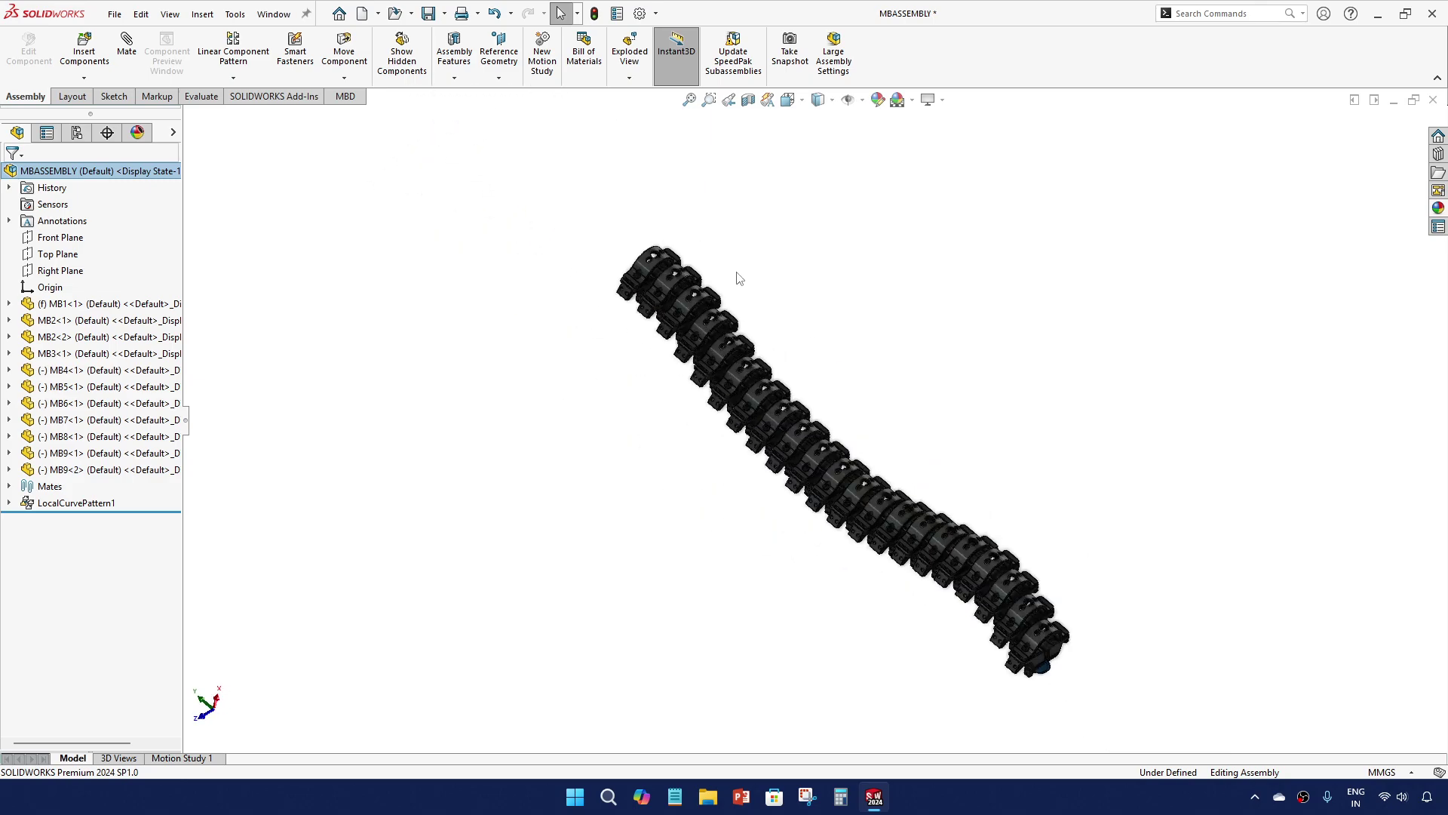
middle_click_drag(737, 278, 784, 324)
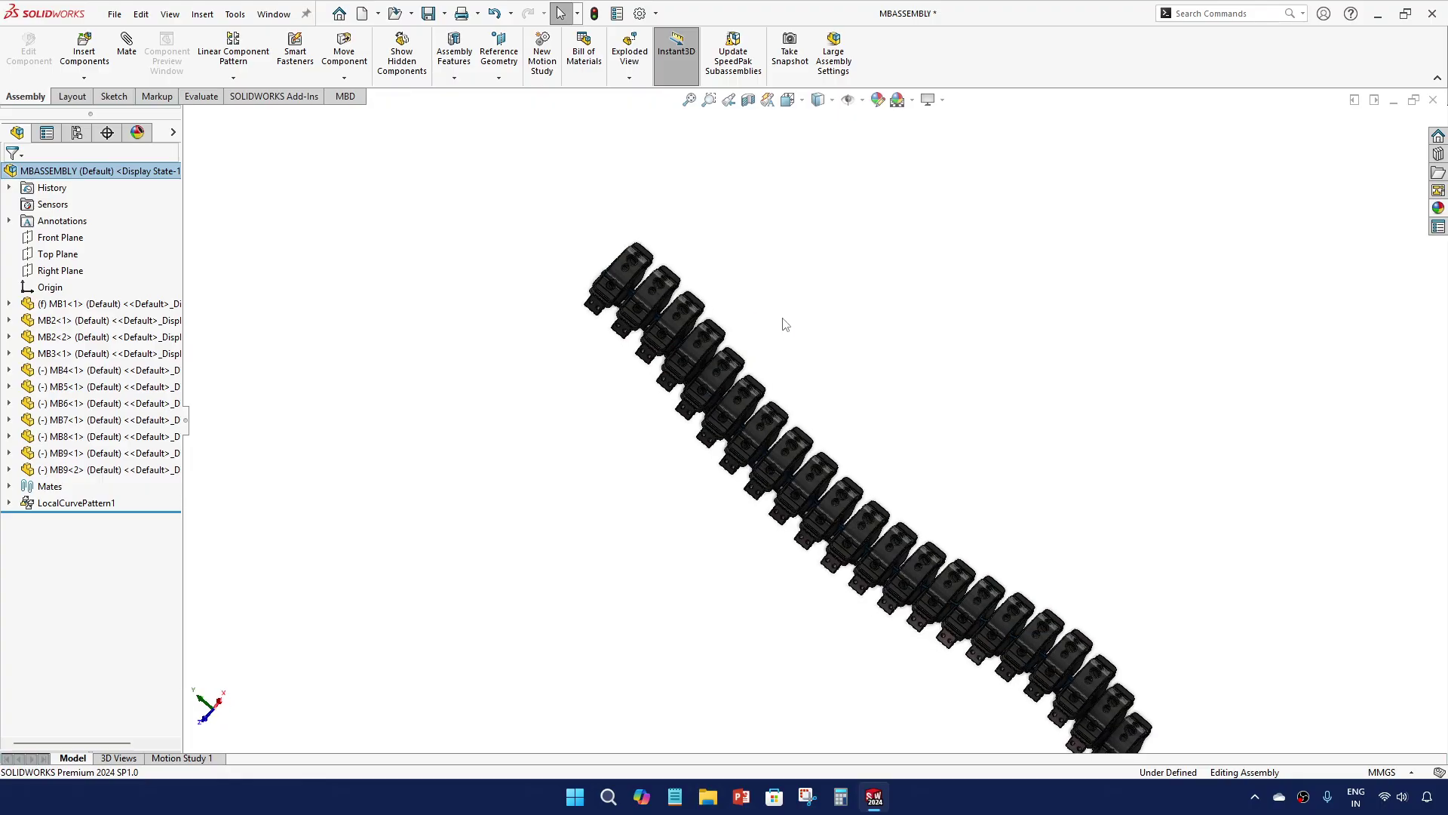
scroll(829, 426, "up", 2)
scroll(855, 459, "down", 2)
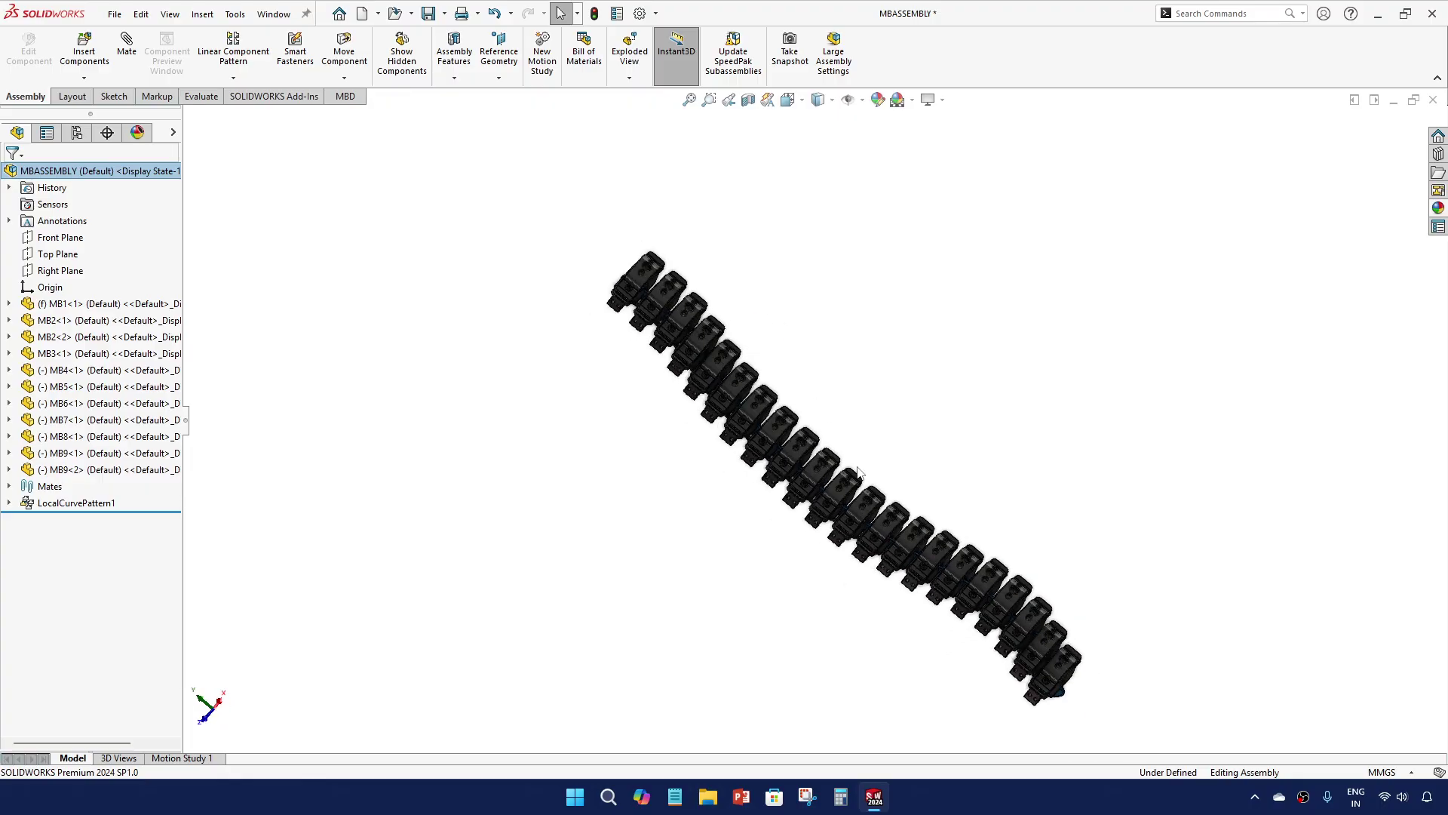
mouse_move(889, 392)
middle_mouse_down()
mouse_move(905, 356)
mouse_move(866, 414)
mouse_move(898, 392)
middle_mouse_up()
middle_click_drag(811, 407, 757, 415)
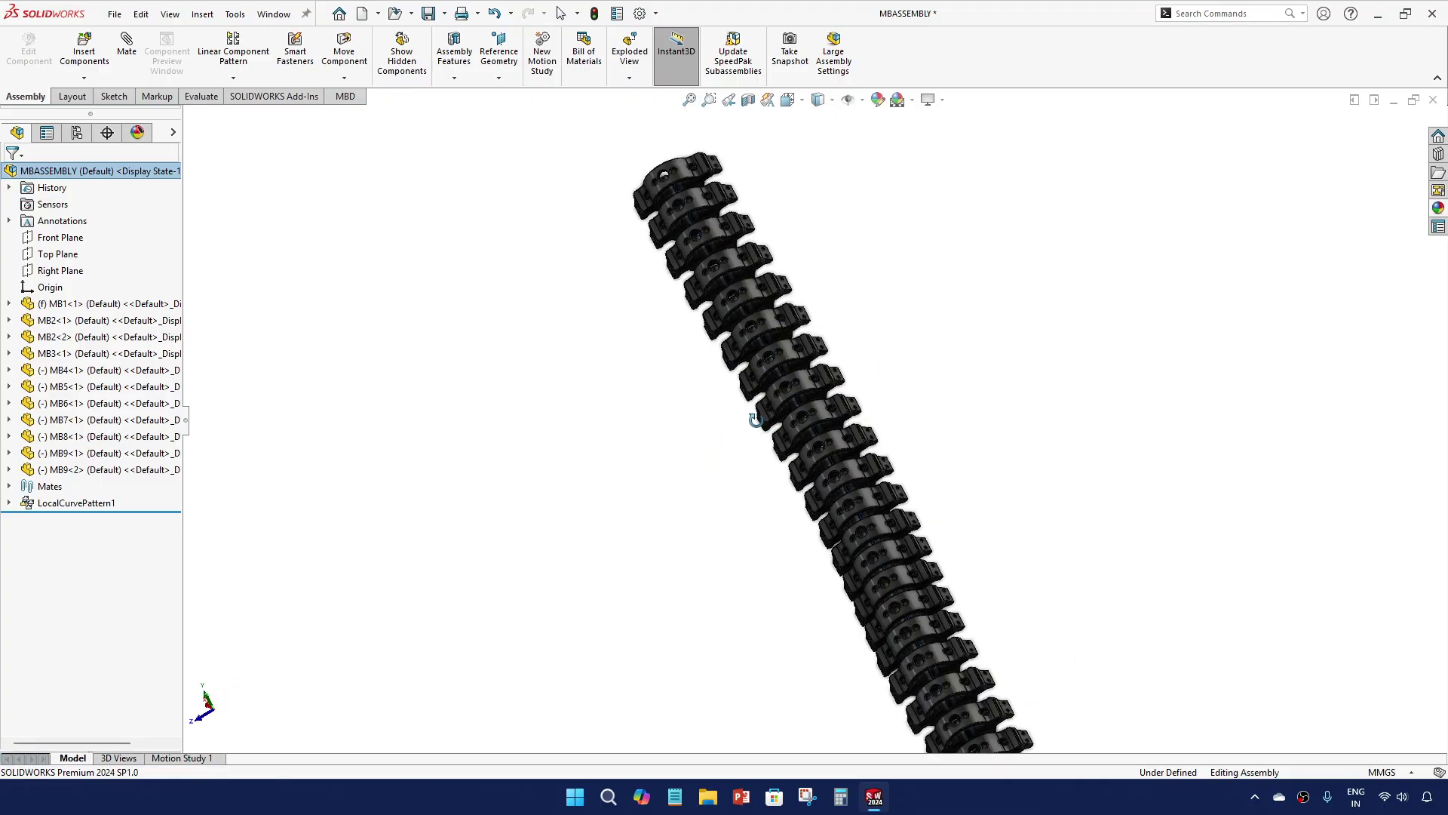
left_click(1377, 13)
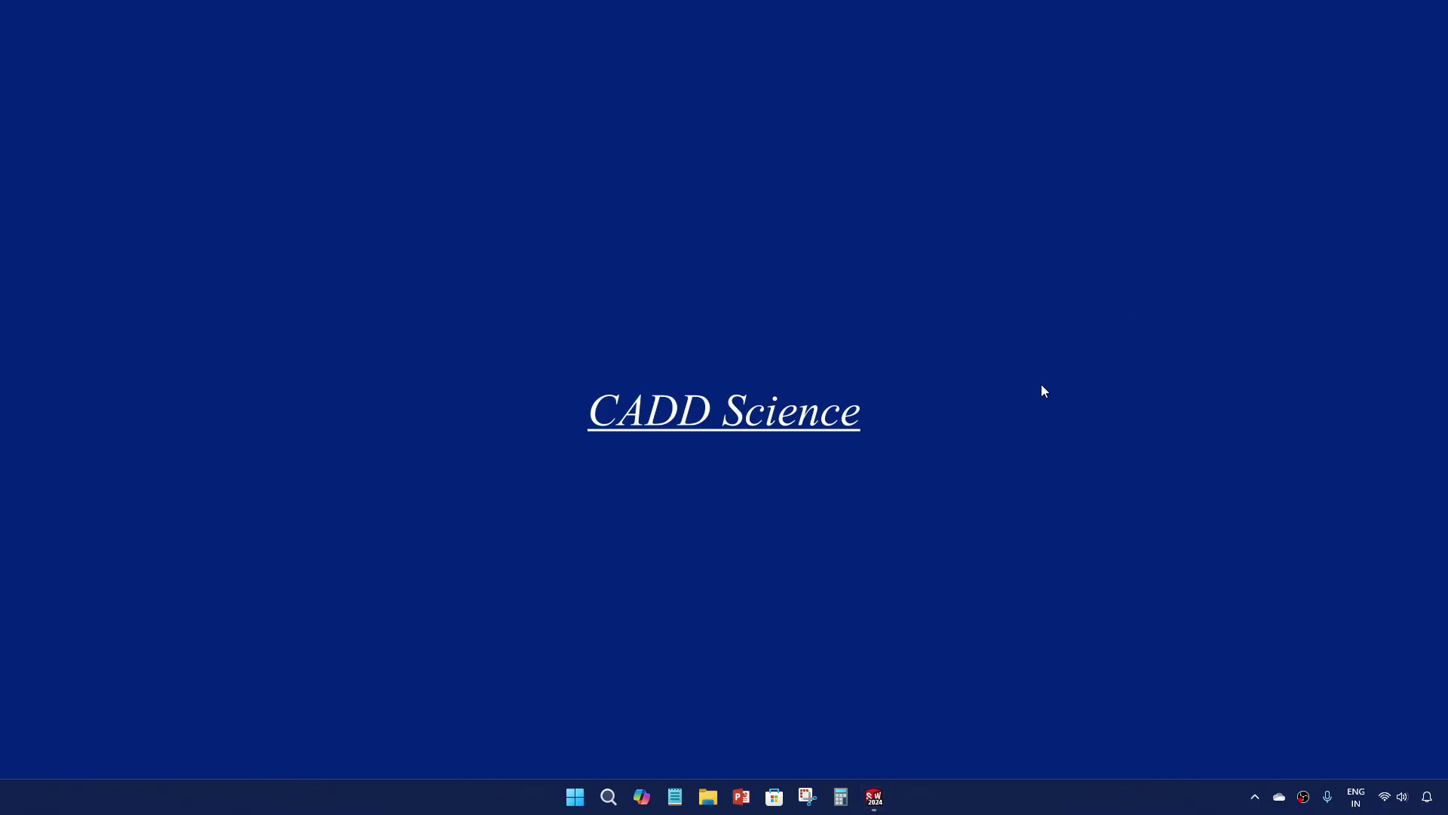